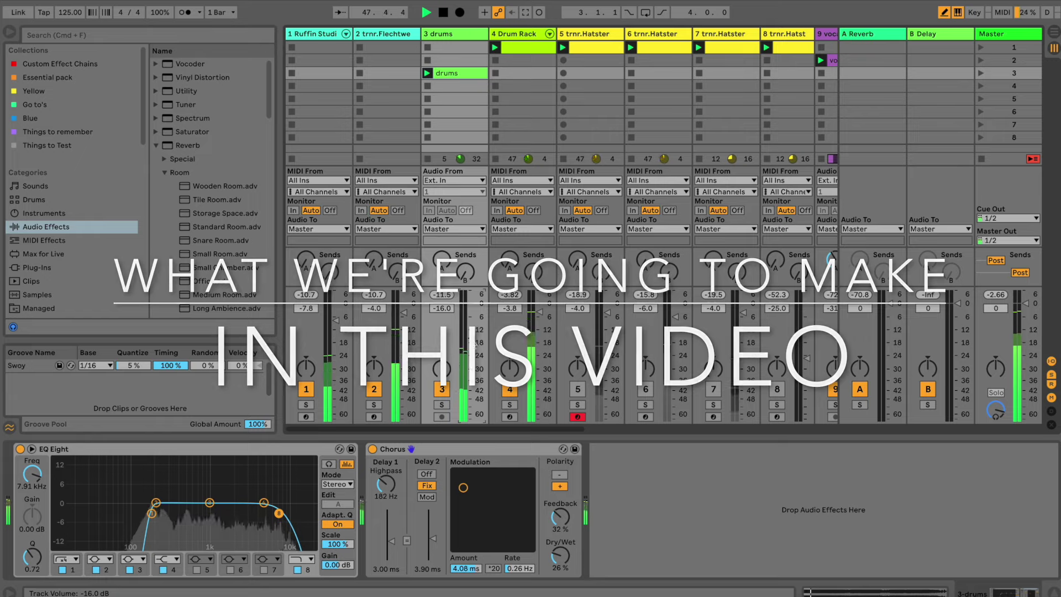
- Activate muted tracks 5, 6, 7 and 8 while the finished arrangement plays, look over the remaining tracks and stop playback
left_click(646, 388)
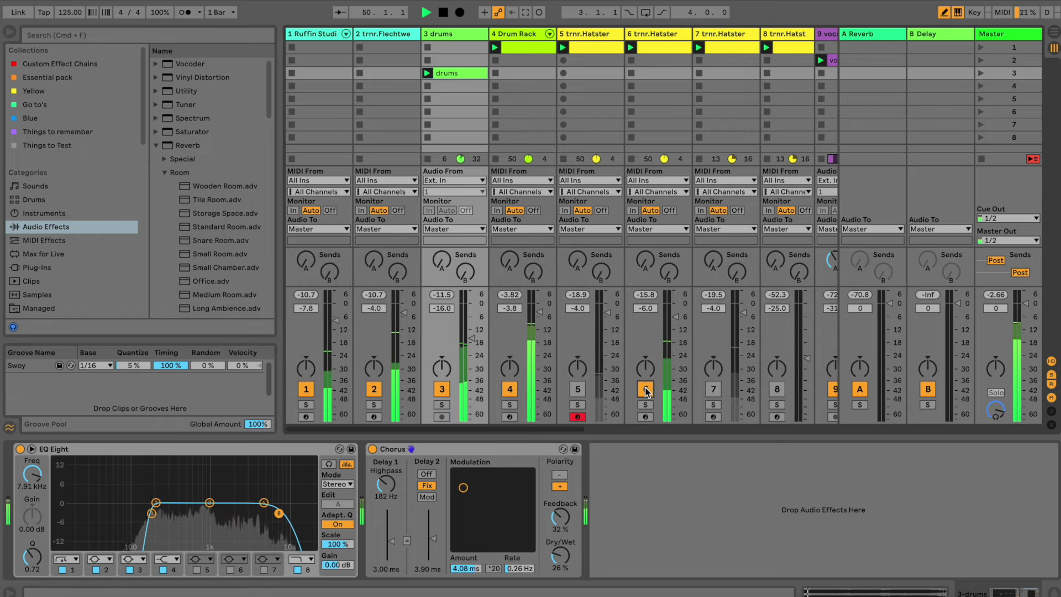
left_click(712, 390)
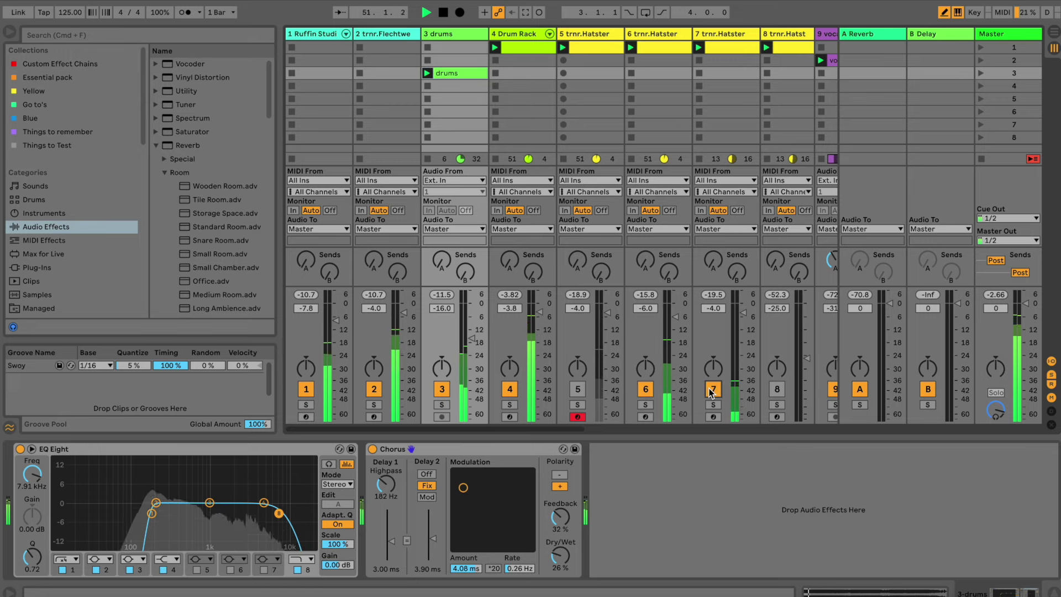
left_click_drag(594, 433, 833, 426)
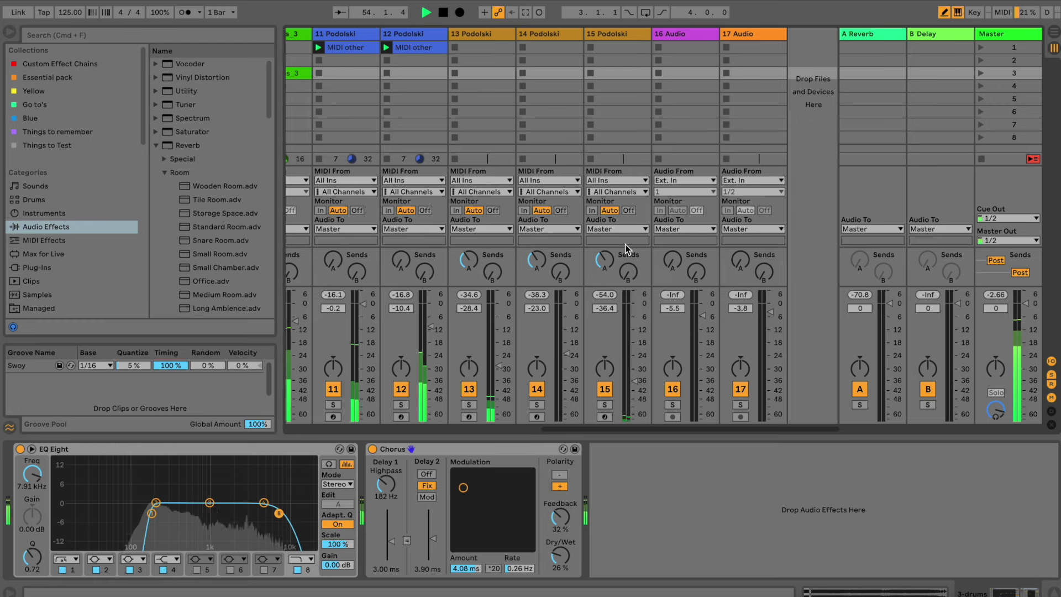
left_click_drag(642, 429, 276, 424)
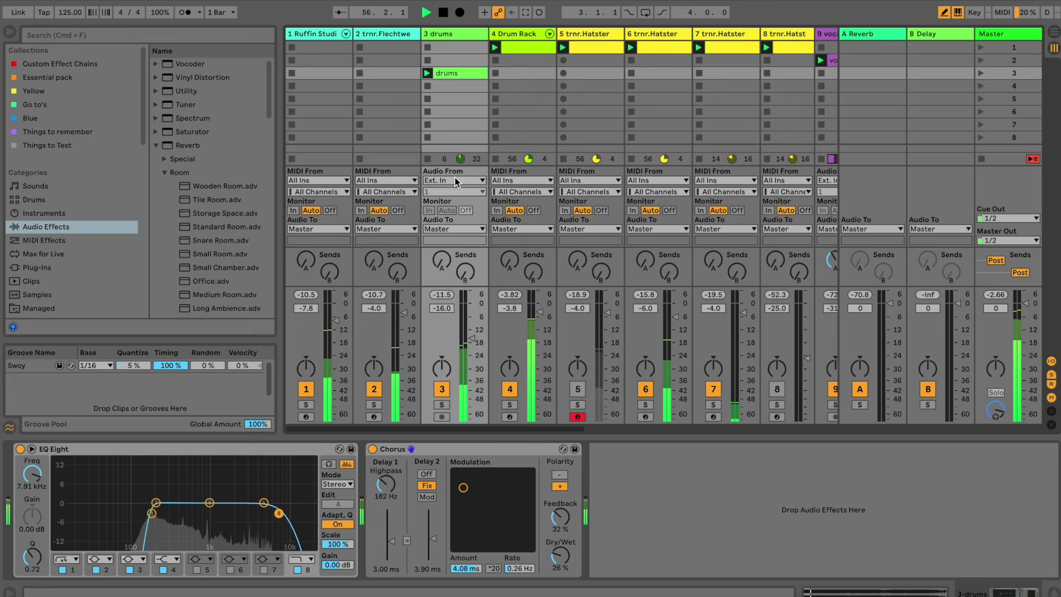
left_click(578, 389)
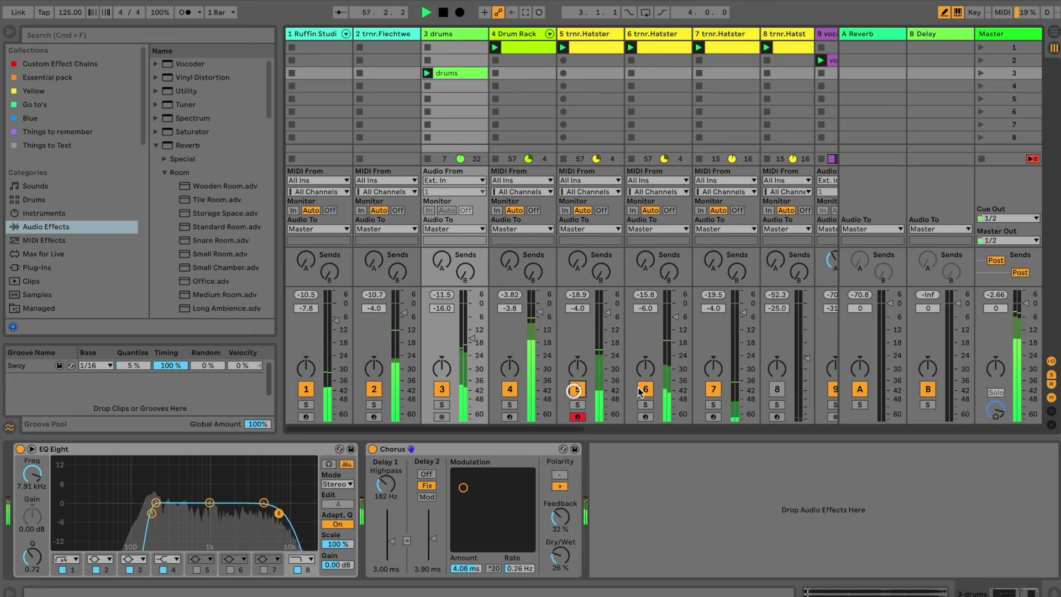
left_click(777, 388)
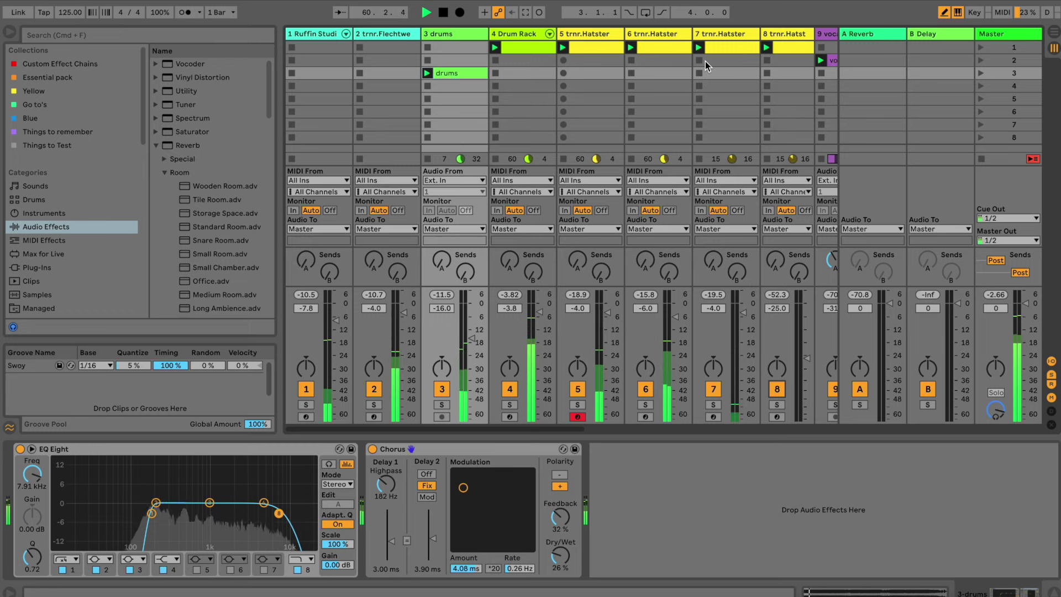
key("space")
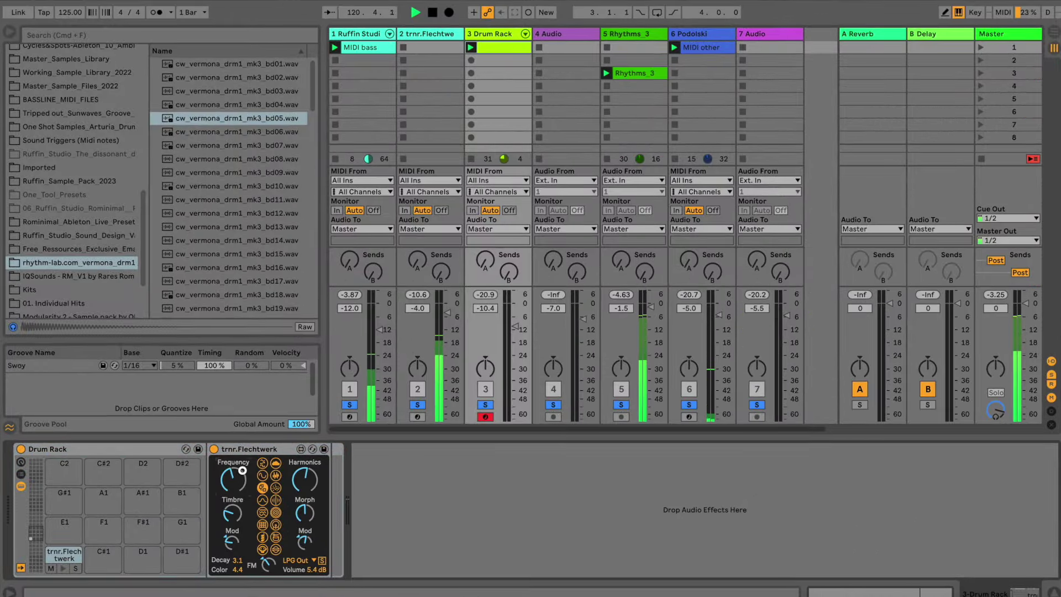
- Draw trnr.Flechtwerk notes at 1, 1.2, 1.2.3 and 1.3 in the Drum Rack track's one-bar clip
double_click(472, 48)
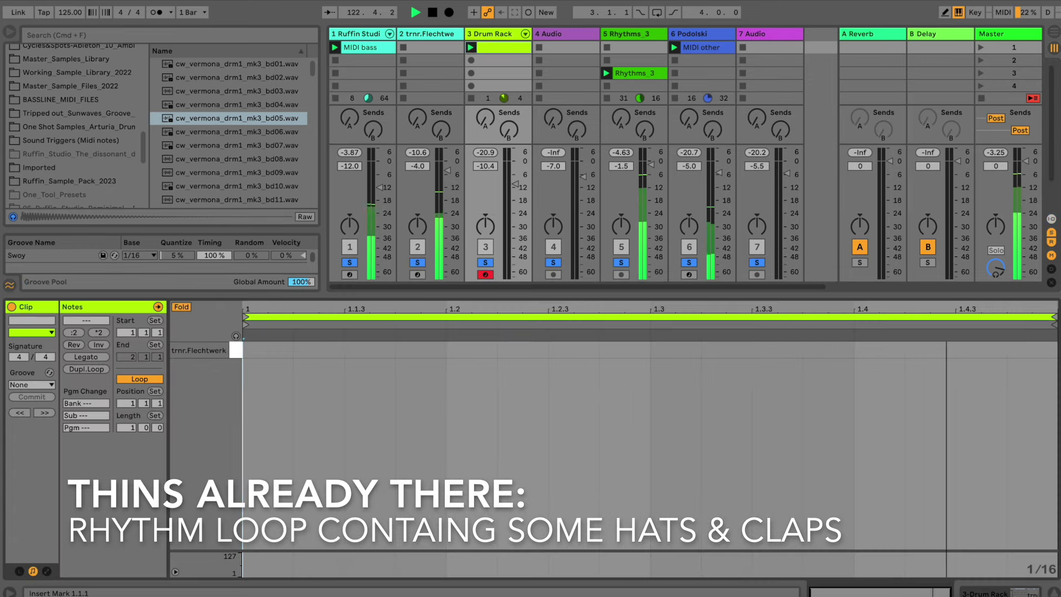
key("super+b")
left_click(270, 350)
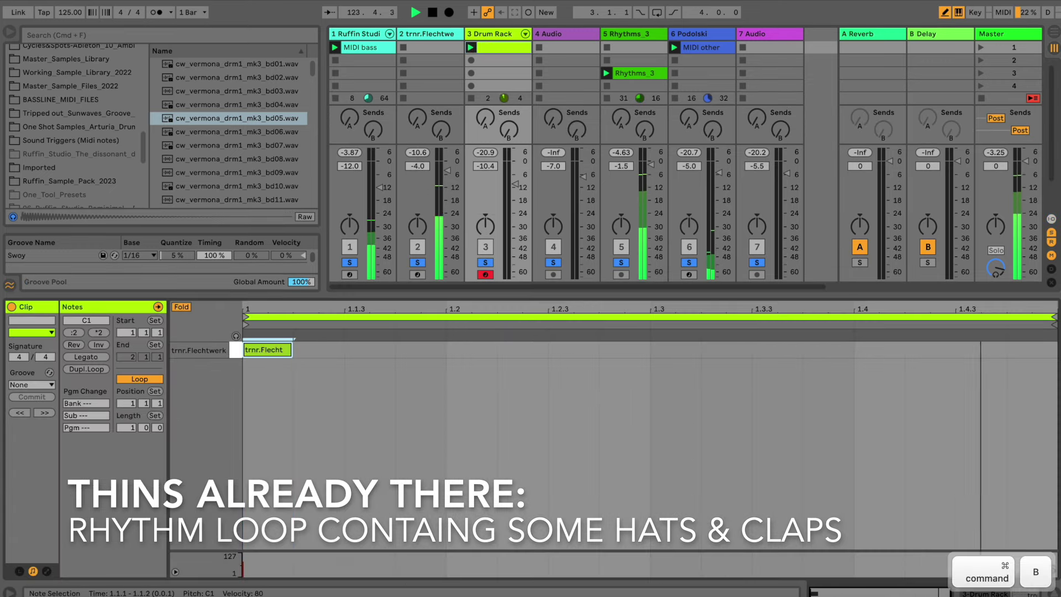
left_click(470, 349)
left_click(675, 350)
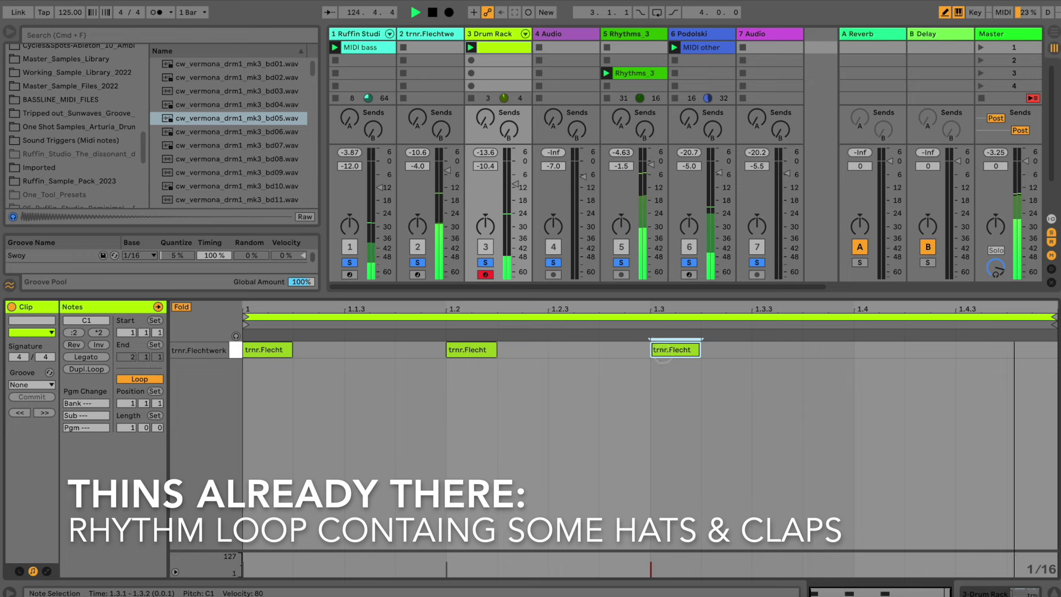
left_click(572, 350)
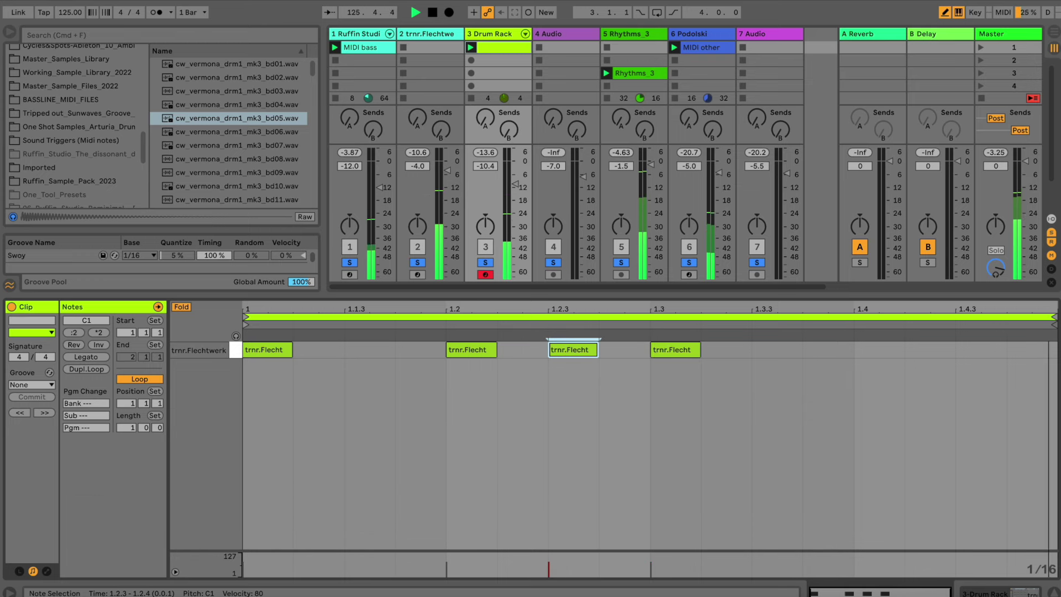
- Lower the velocity of the note at 1.2.3 to 47 and add another note at 1.4
left_click_drag(547, 562, 548, 569)
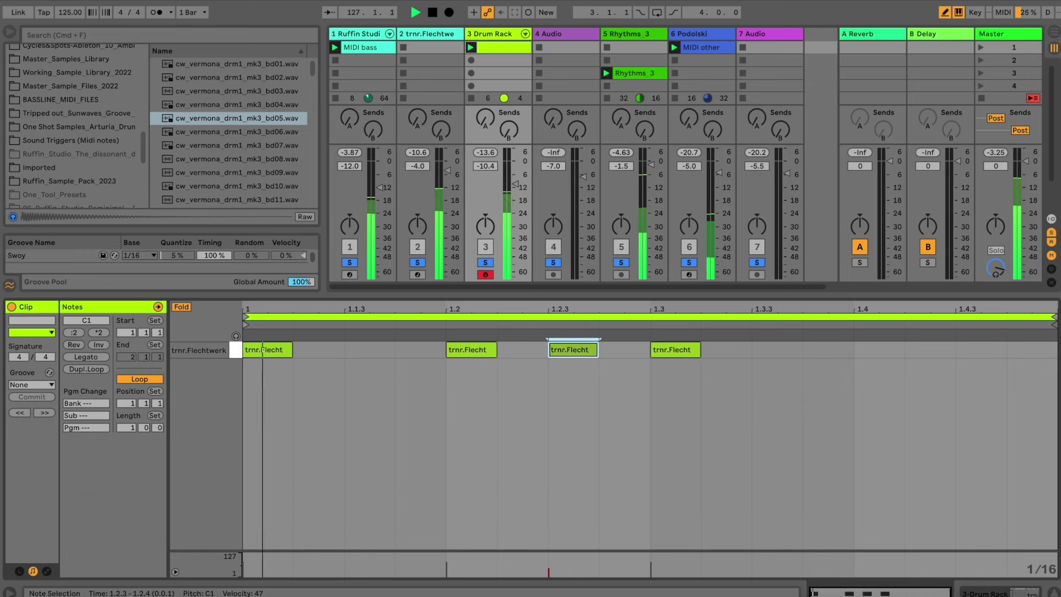
left_click(884, 350)
mouse_move(887, 346)
left_mouse_down()
mouse_move(836, 346)
mouse_move(879, 350)
left_mouse_up()
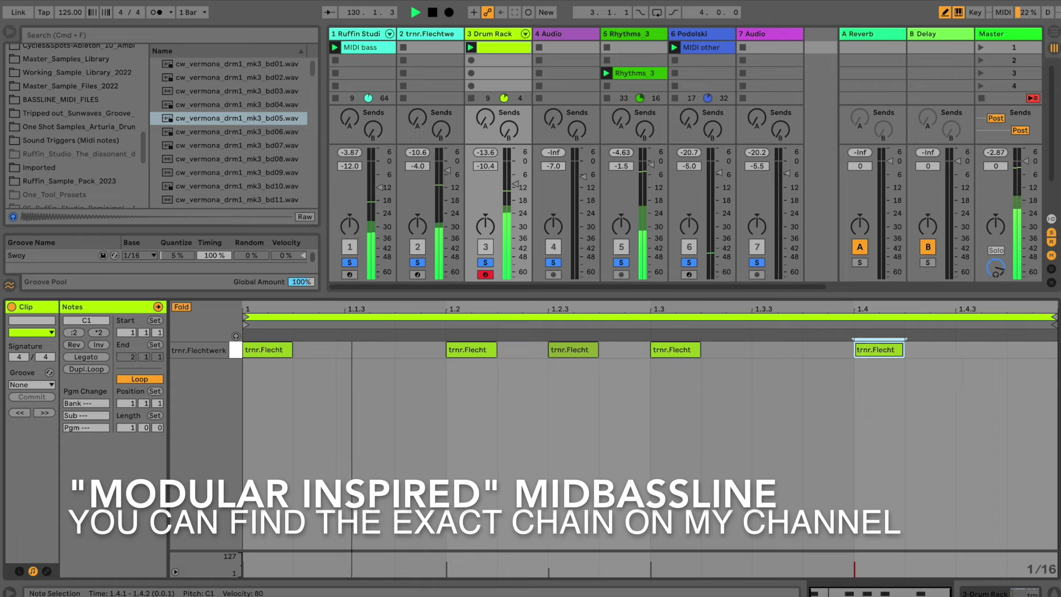
key("super+b")
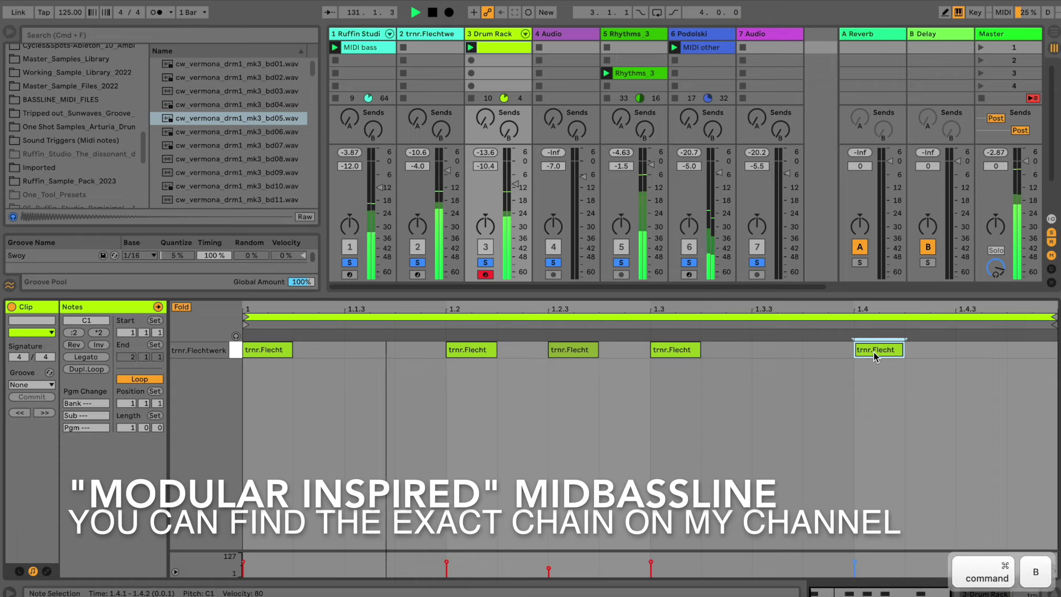
- Switch the Drum Rack's trnr.Flechtwerk to the sixth engine of the second column, lower Frequency and Harmonics, and set Decay to 0.5
left_click(496, 34)
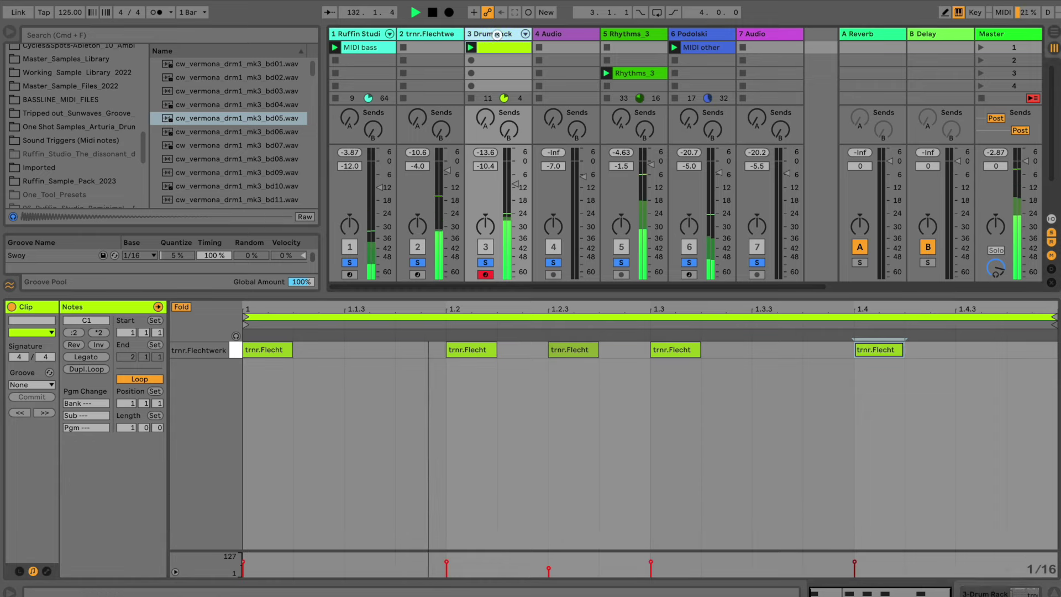
double_click(497, 35)
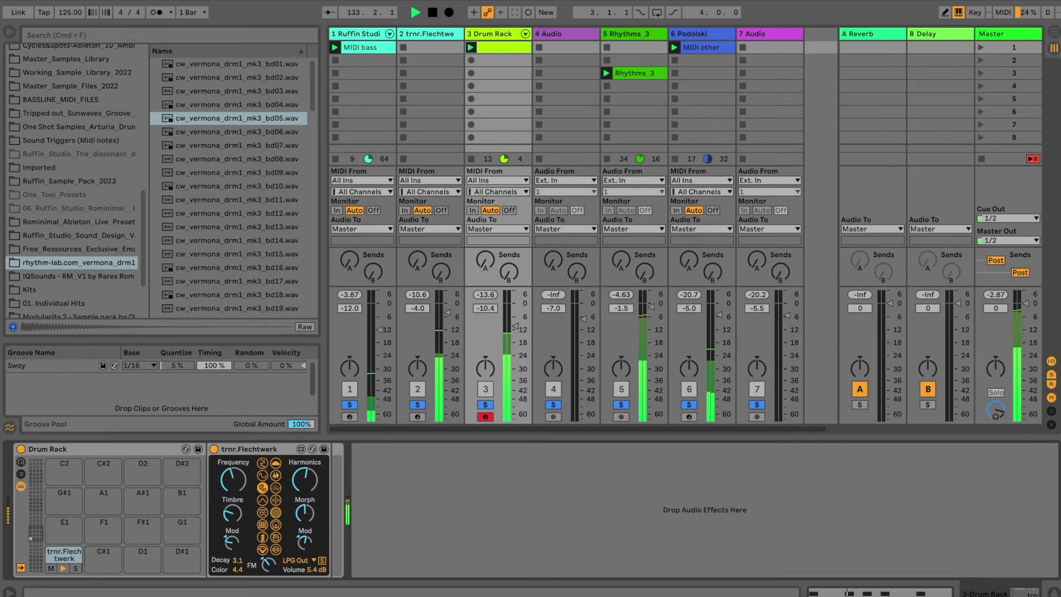
left_click(274, 523)
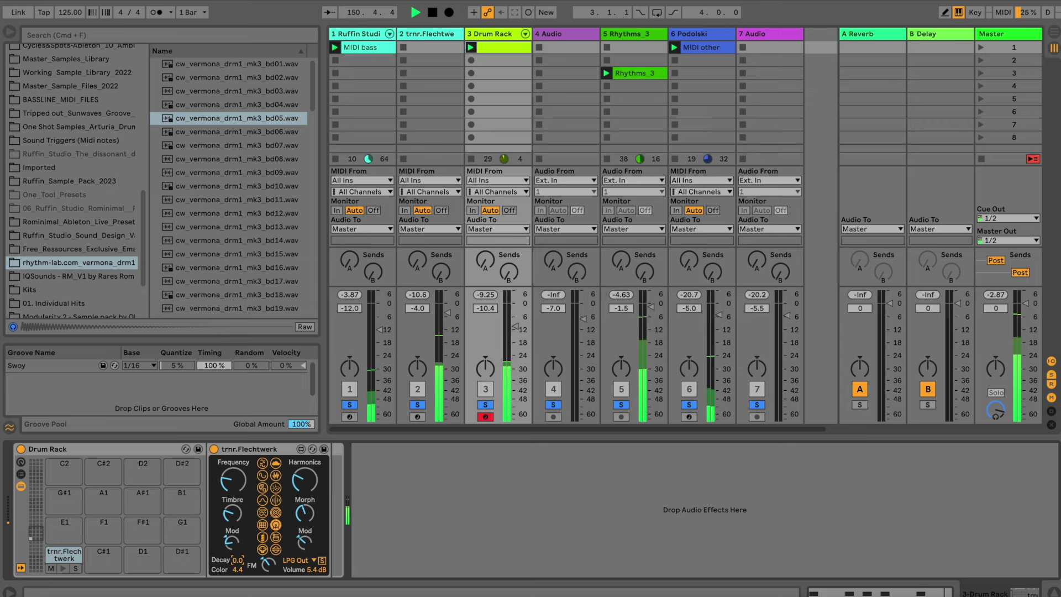
left_click(239, 556)
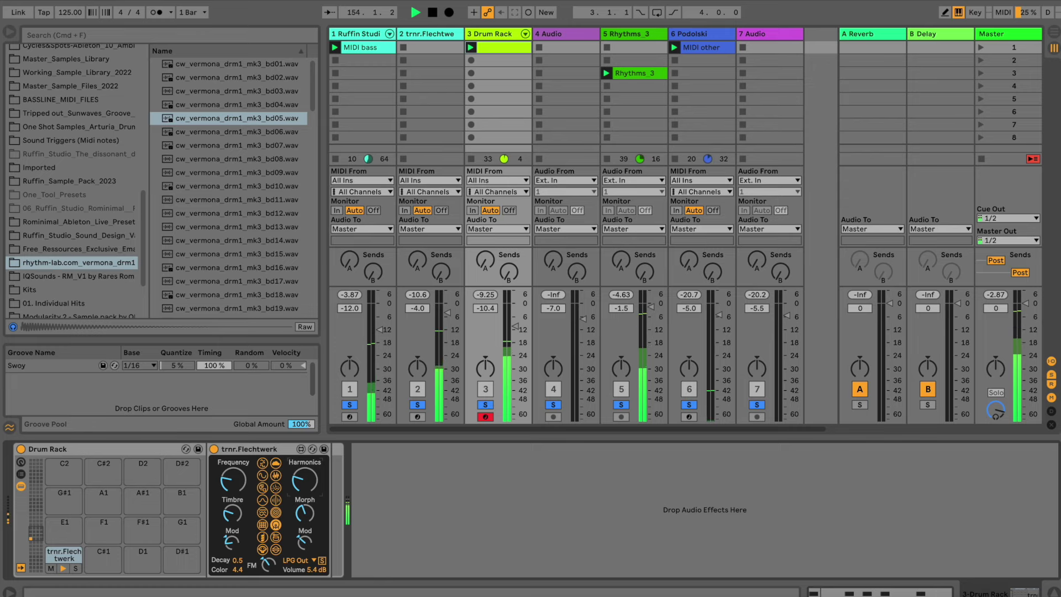
- Apply the Swoy groove to the Drum Rack clip
key("shift+Tab")
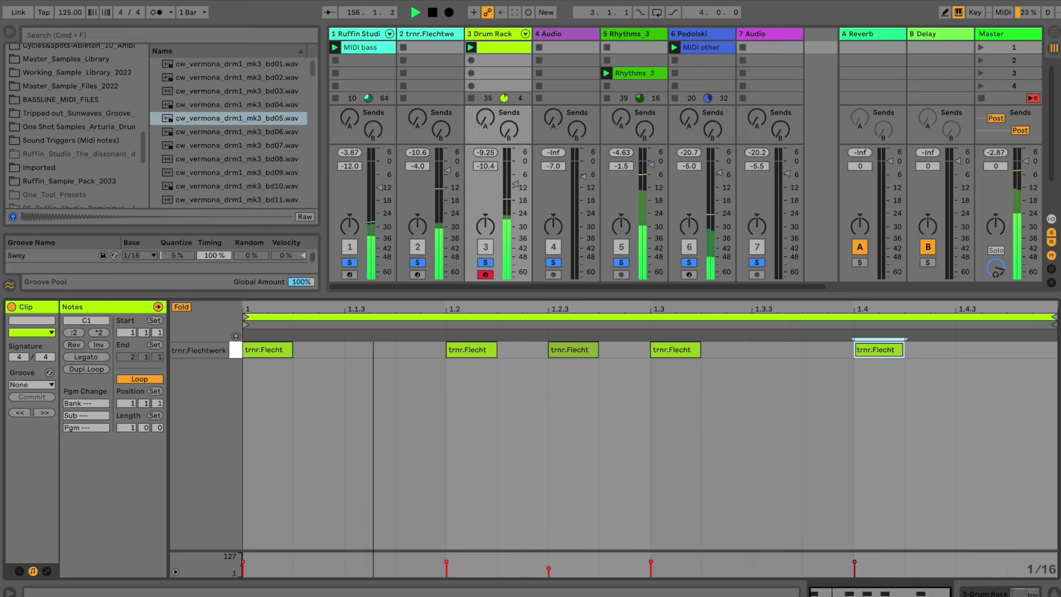
left_click(32, 385)
left_click(34, 404)
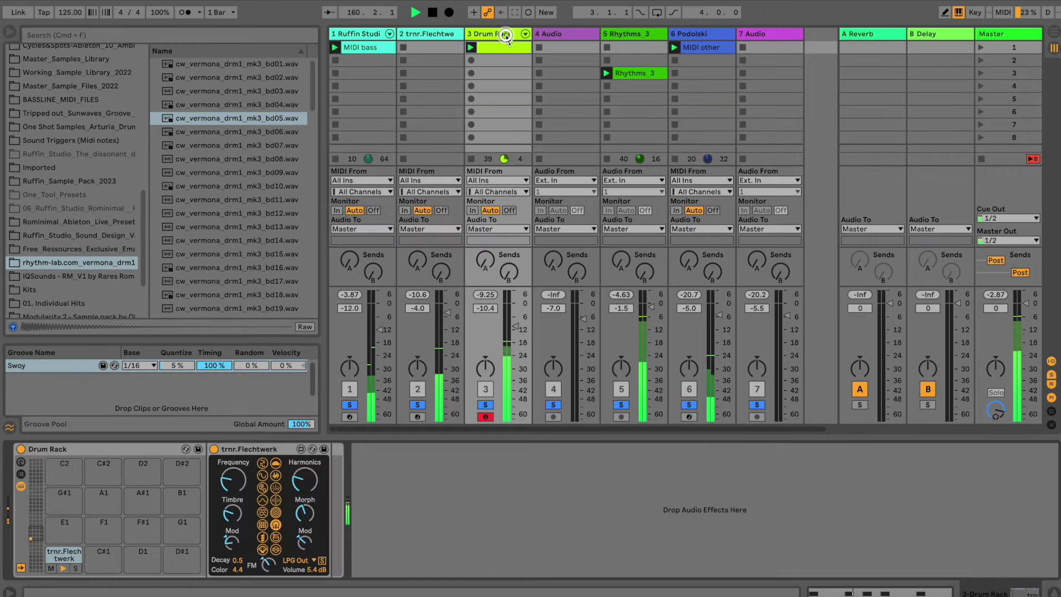
- Copy the trnr.Flechtwerk instrument from the first drum pad onto the D1 pad
key("shift+Tab")
left_click(208, 468)
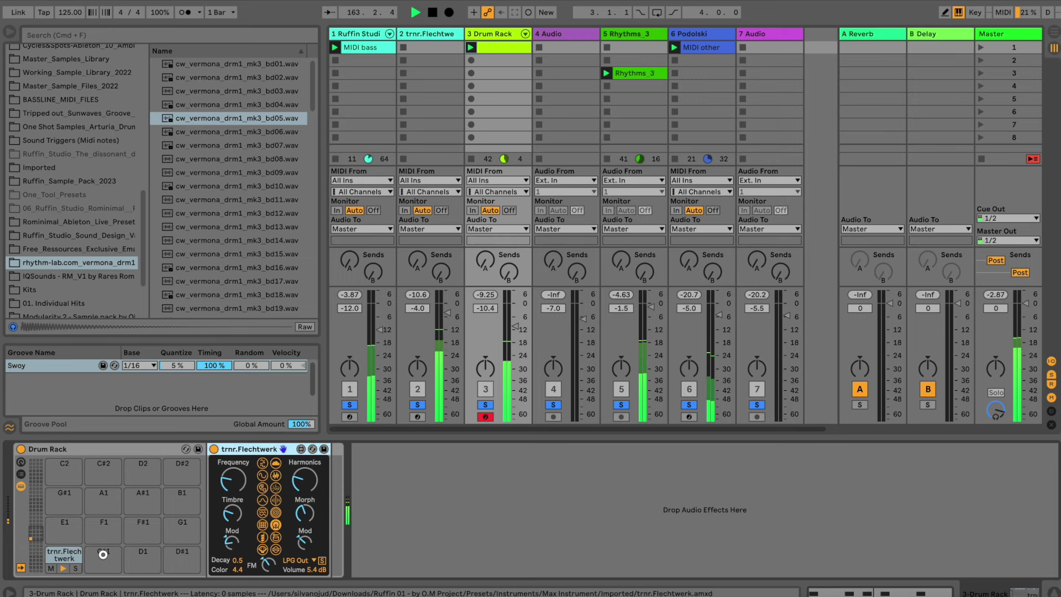
left_click(131, 565)
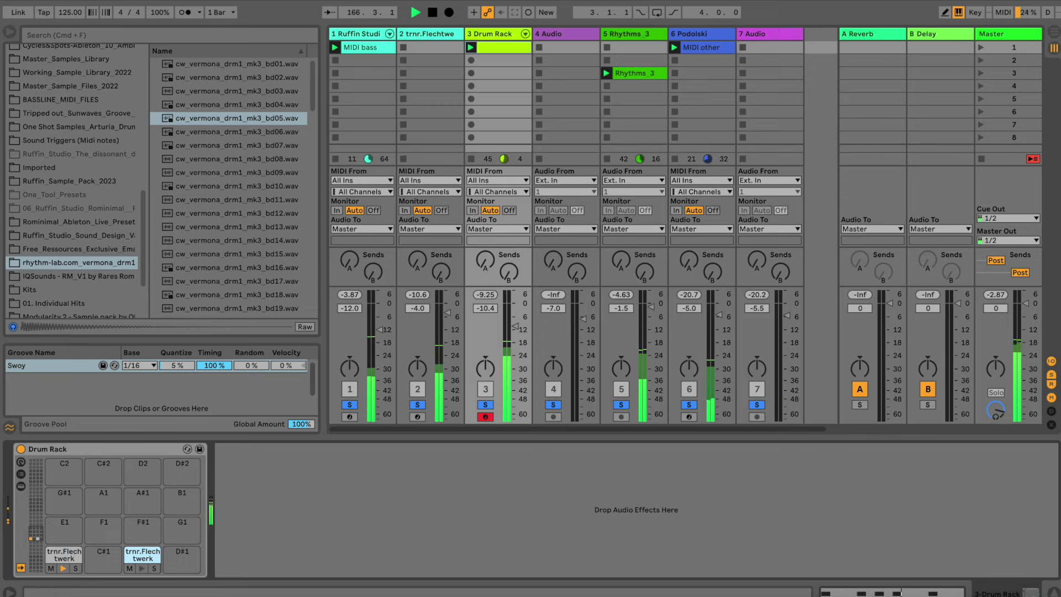
- Unfold the clip's note lanes and add notes for the D1 pad at 1.2 and 1.4
key("shift+Tab")
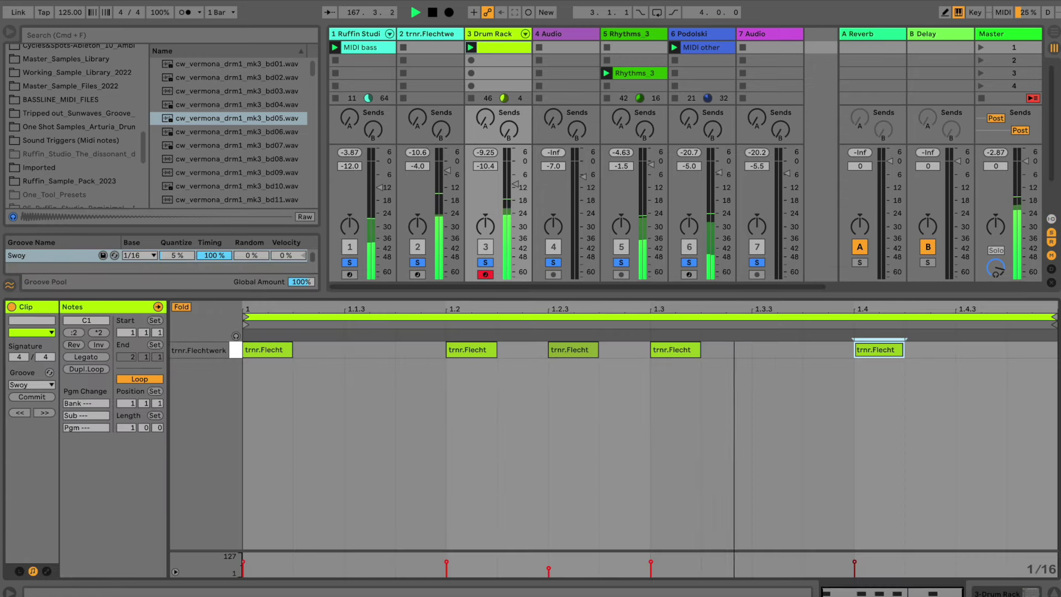
left_click(178, 309)
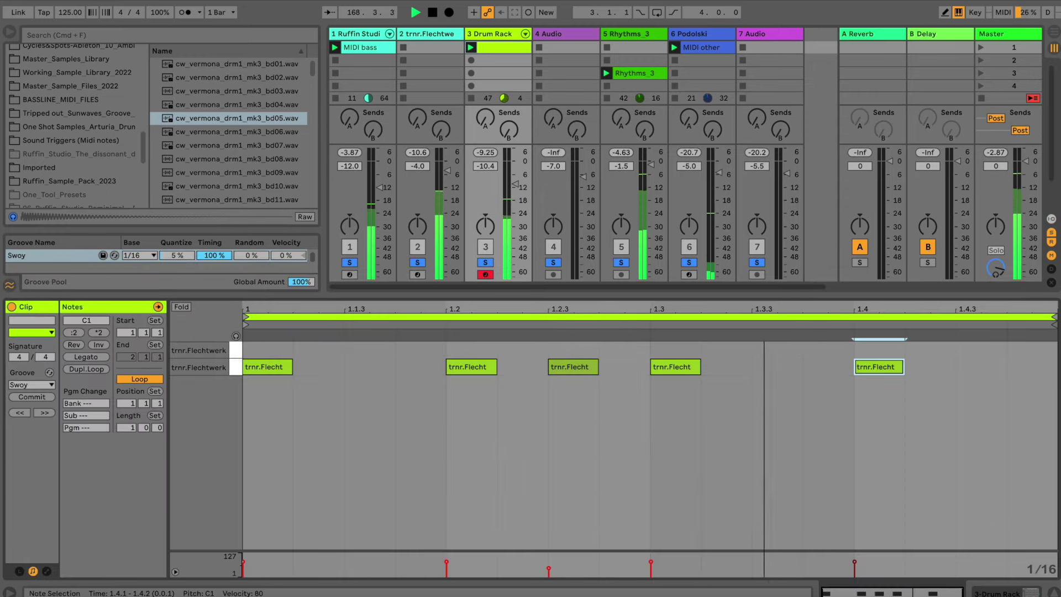
double_click(474, 346)
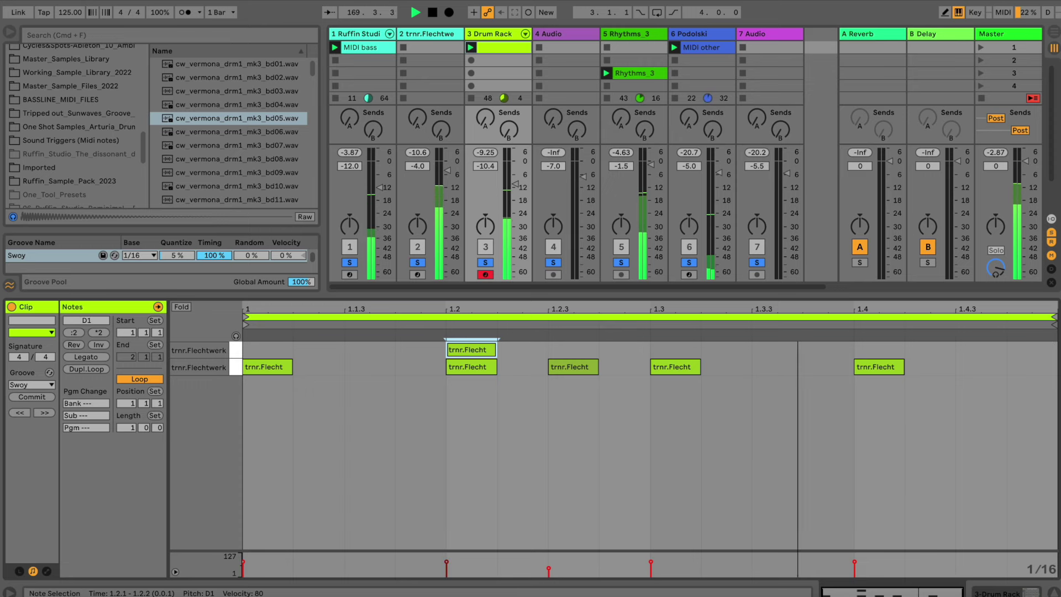
left_click(660, 350)
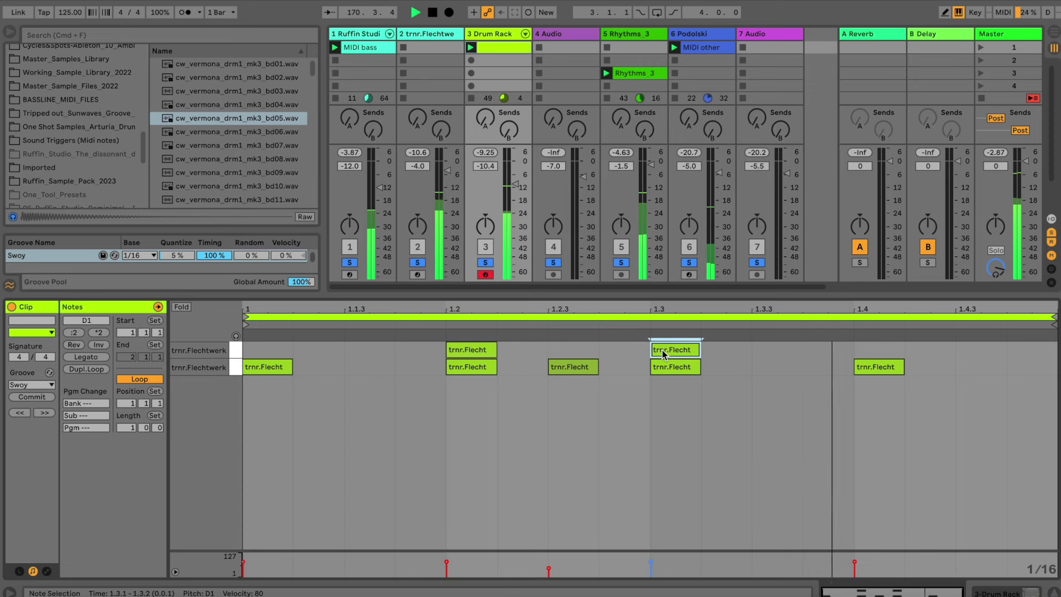
double_click(858, 348)
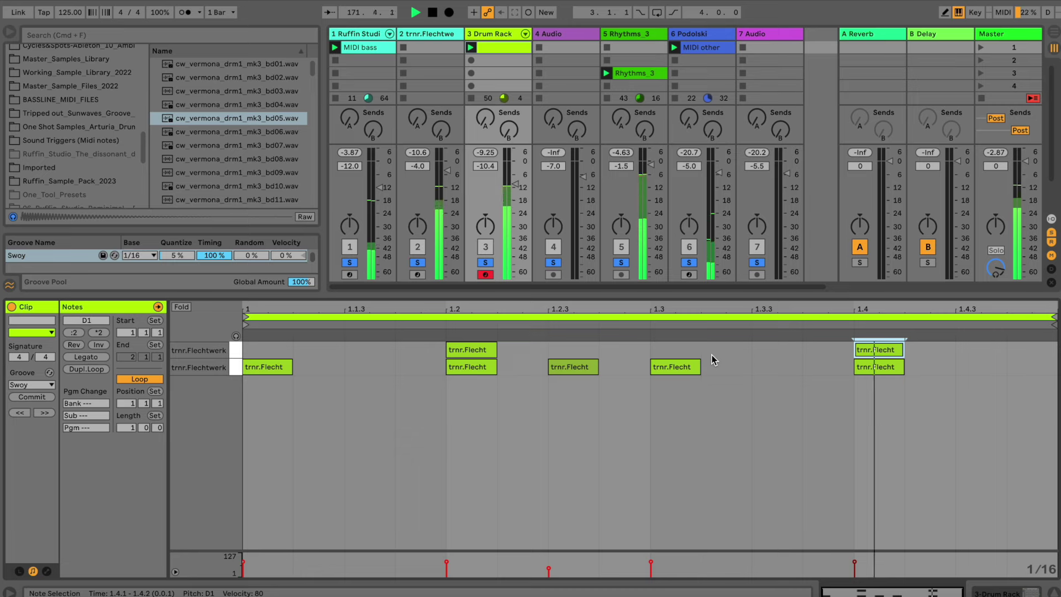
- Set the D1 pad's Flechtwerk to the second engine of the second column with higher Frequency, Decay 4.8 and Volume about -1.8 dB
left_click(500, 33)
left_click(20, 486)
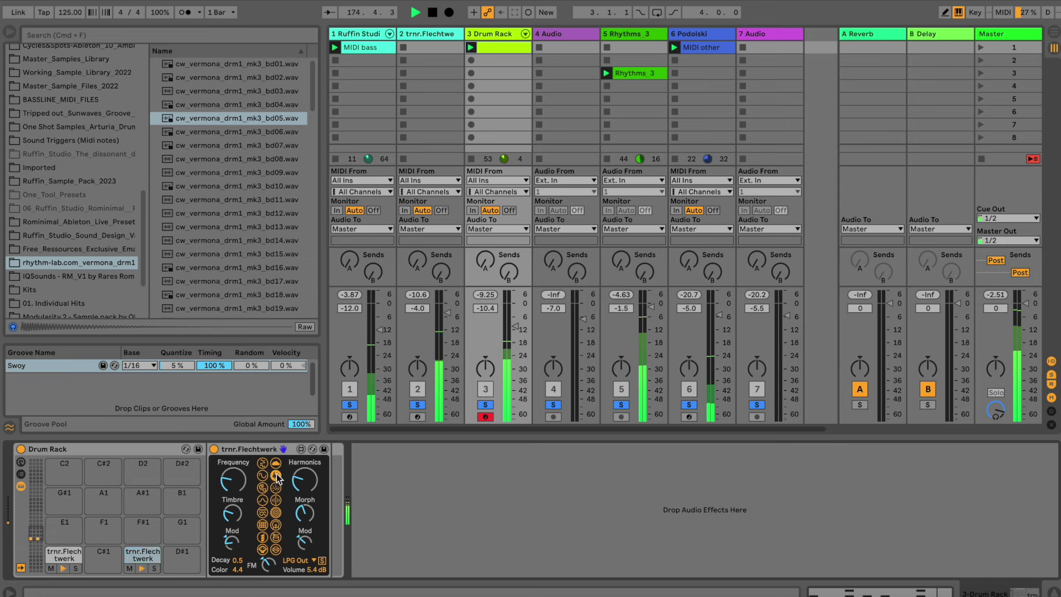
left_click_drag(235, 470, 237, 459)
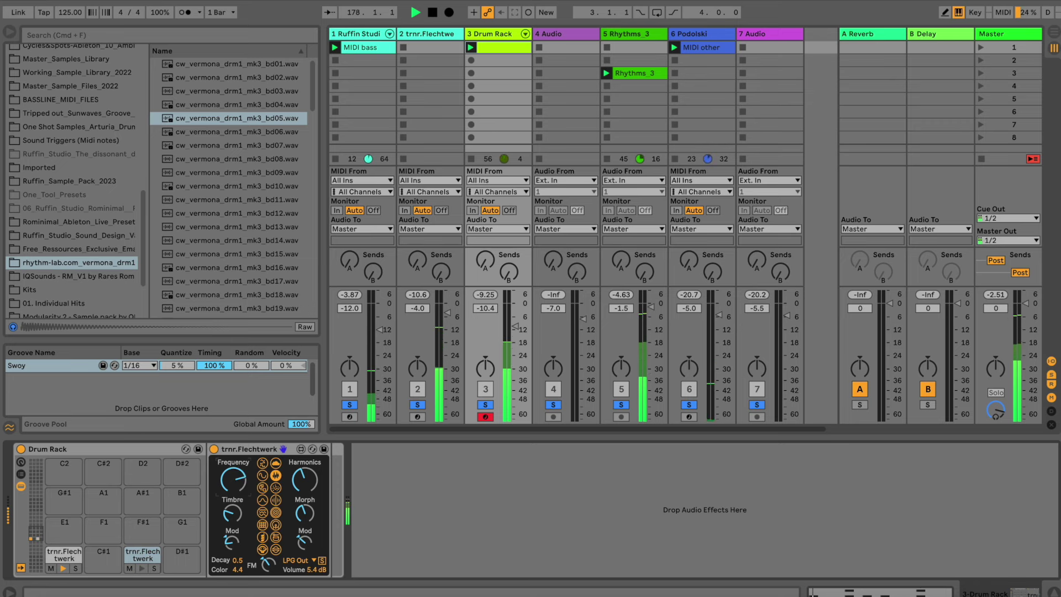
left_click(276, 499)
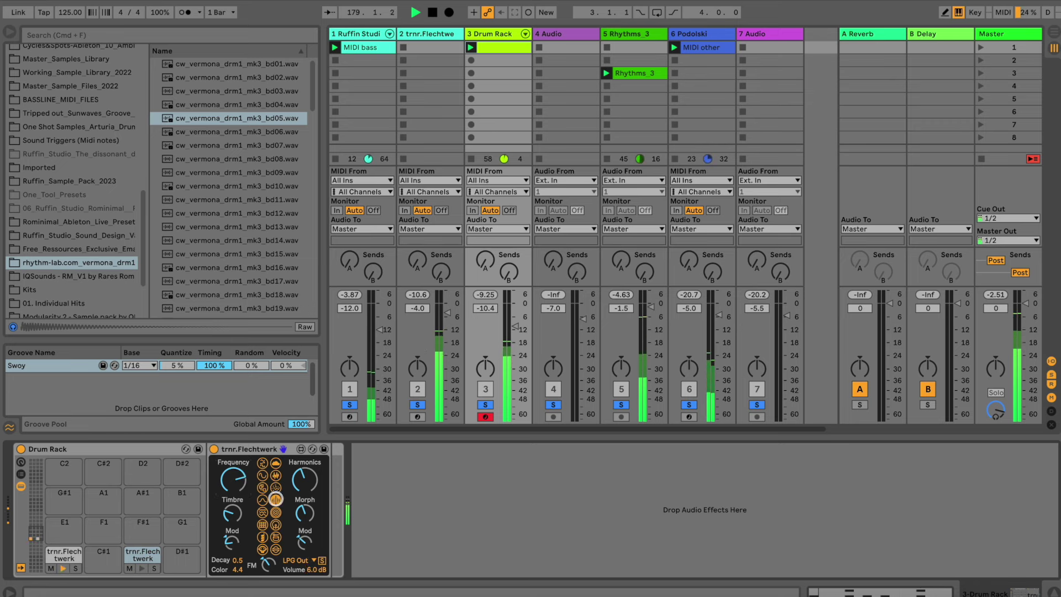
left_click(276, 487)
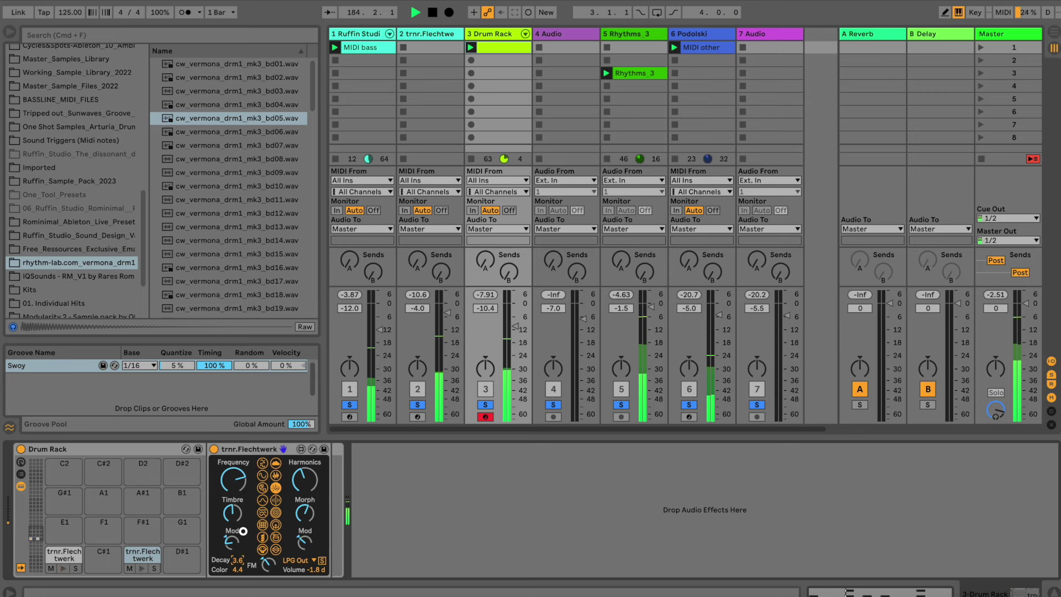
left_click(274, 475)
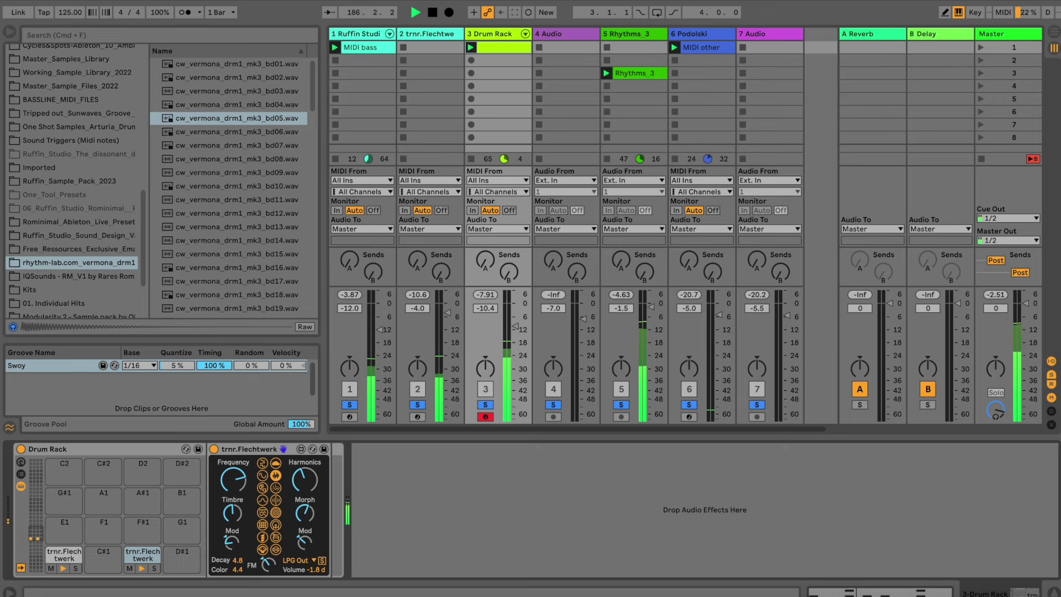
- Solo the Drum Rack track and reshape the D1 pad's Flechtwerk with another engine, lower Frequency, Decay 0.0, Color 0.0 and Volume 6.0 dB
left_click(486, 405)
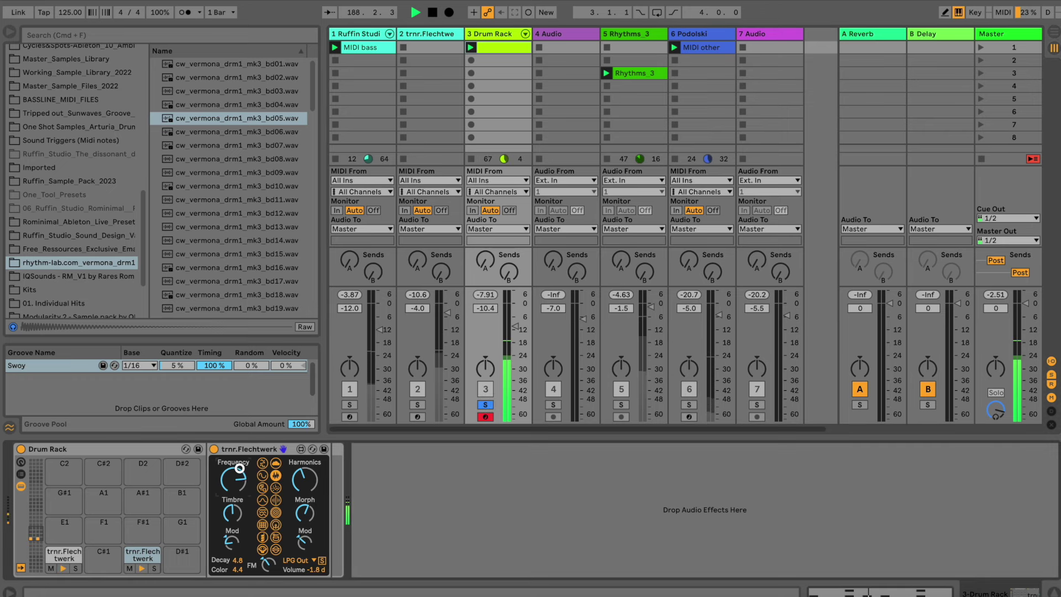
left_click_drag(234, 498, 233, 495)
left_click(277, 487)
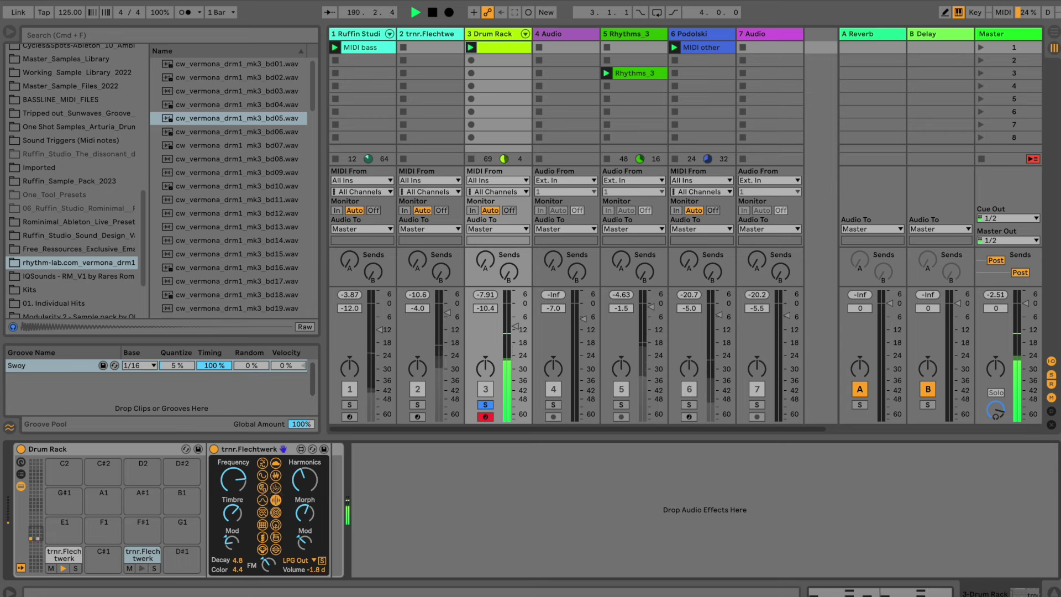
left_click(276, 514)
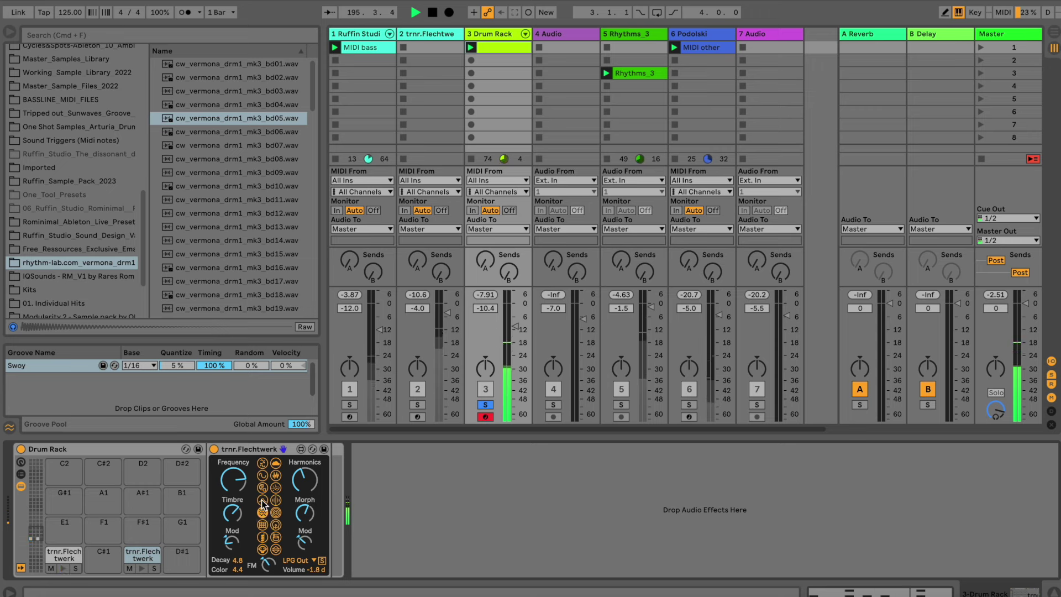
left_click(262, 474)
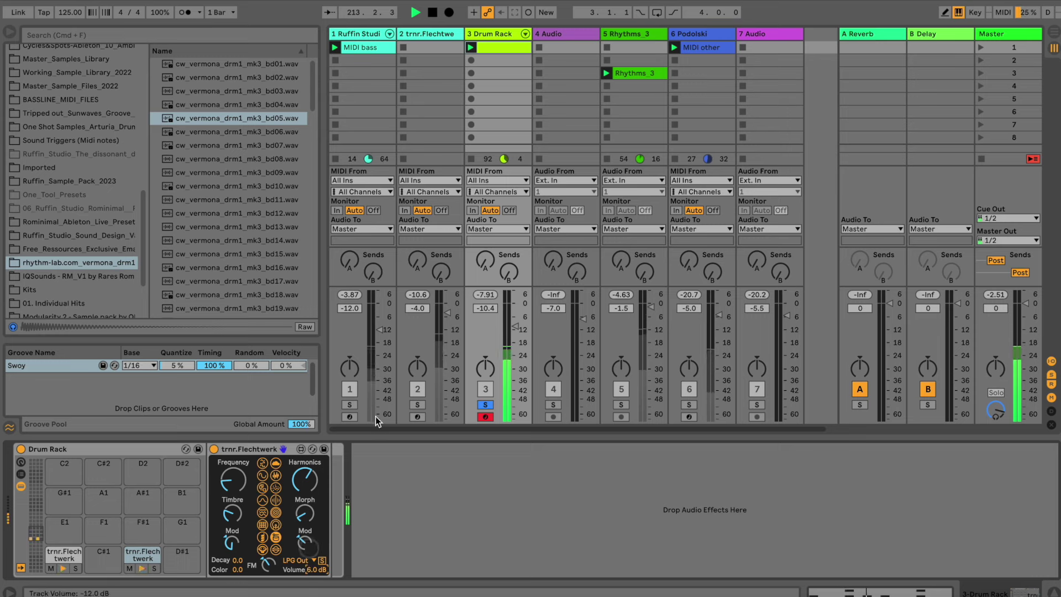
- Set the Drum Rack track's volume to -7.4 dB, and solo the first track with its volume at -9.7 dB
left_click_drag(515, 319, 512, 324)
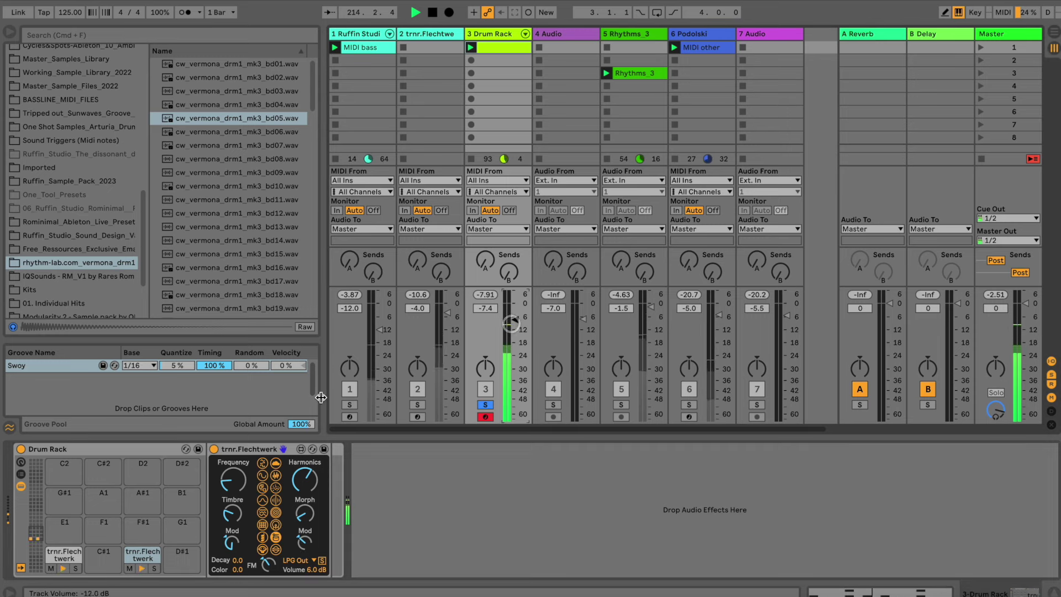
left_click(60, 557)
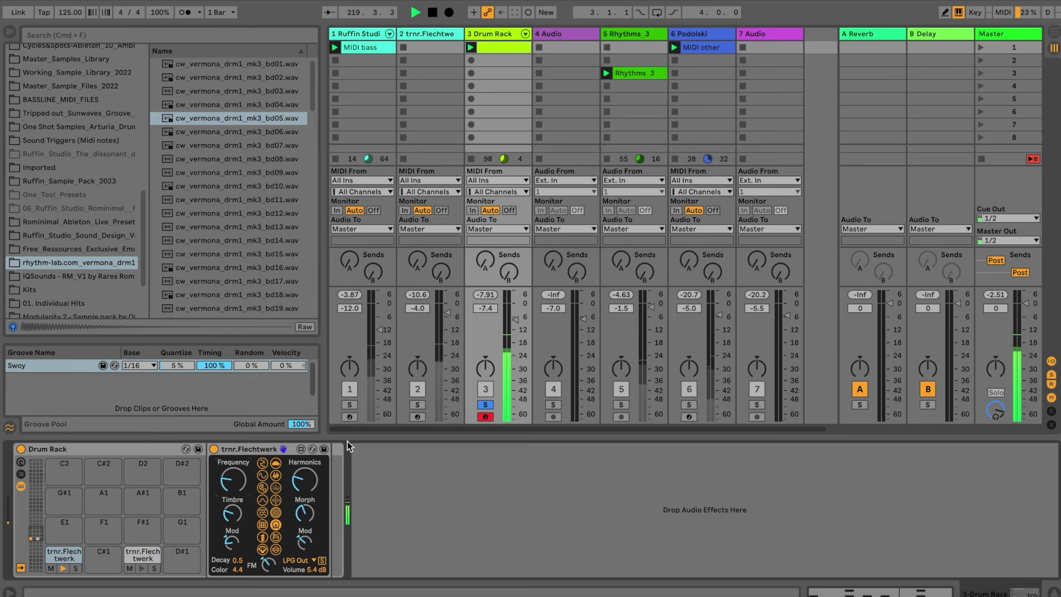
left_click(349, 405)
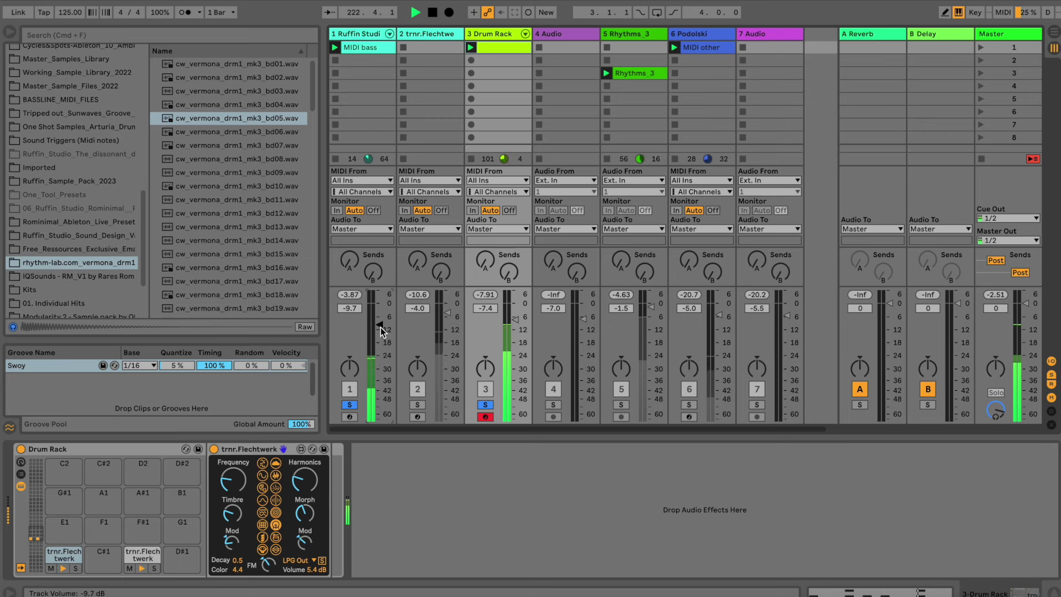
left_click_drag(375, 327, 375, 325)
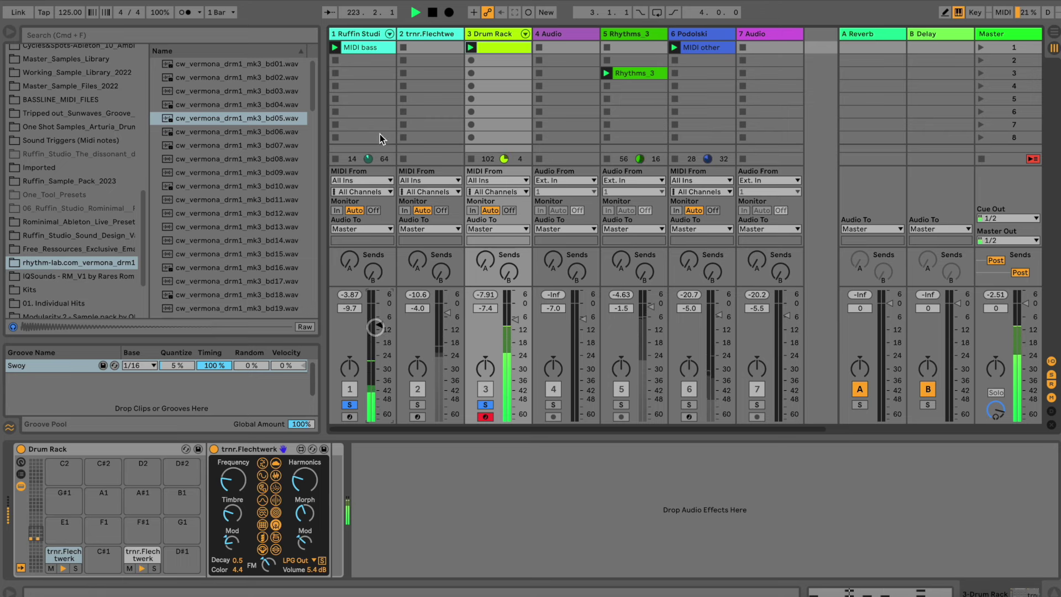
- Delete the MIDI bass clip from the first track and show the Gates page of its first Snake sequencer
left_click(360, 47)
left_click(366, 34)
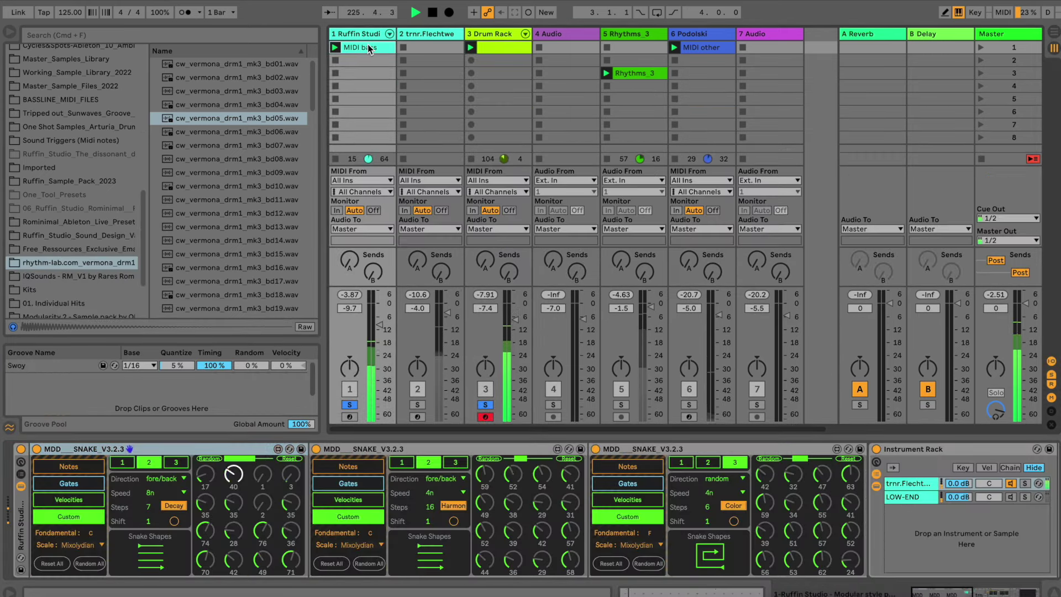
key("BackSpace")
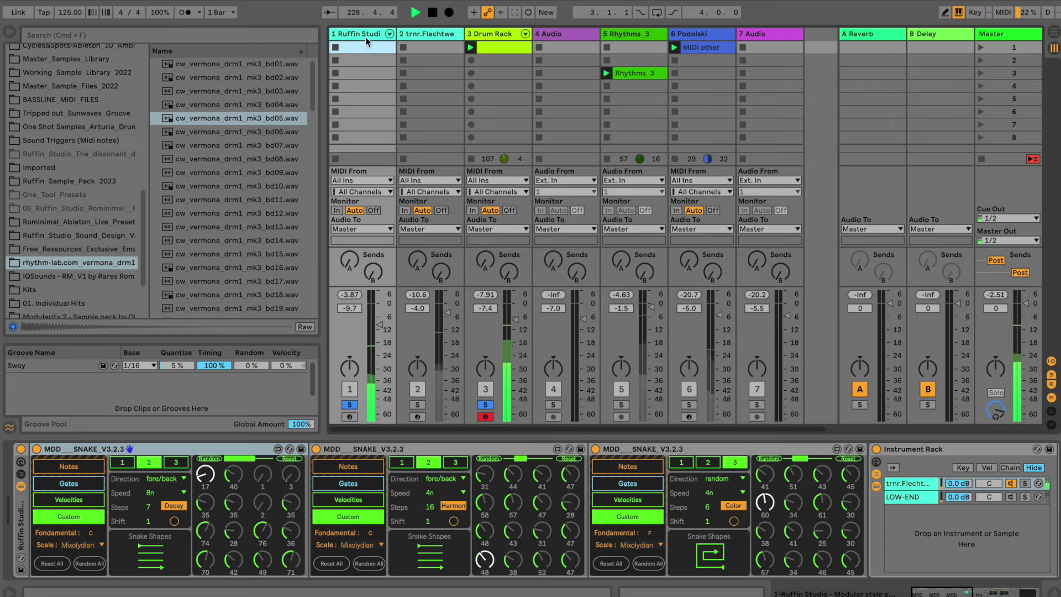
left_click(85, 480)
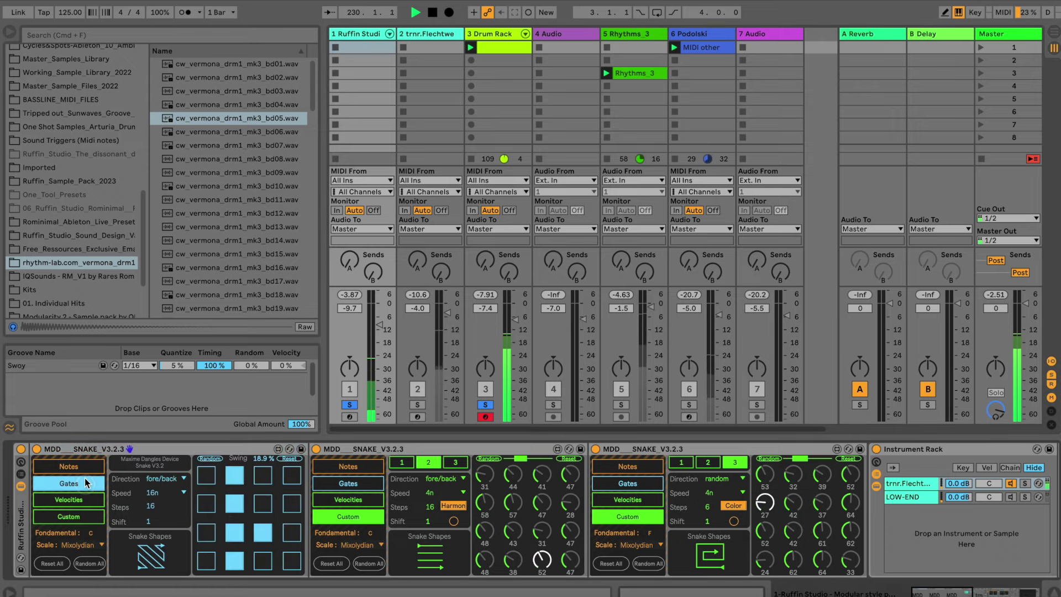
- Add the second track and the Rhythms_3 track to the solo group, and set the Rhythms_3 volume to -6.5 dB
left_click(417, 405)
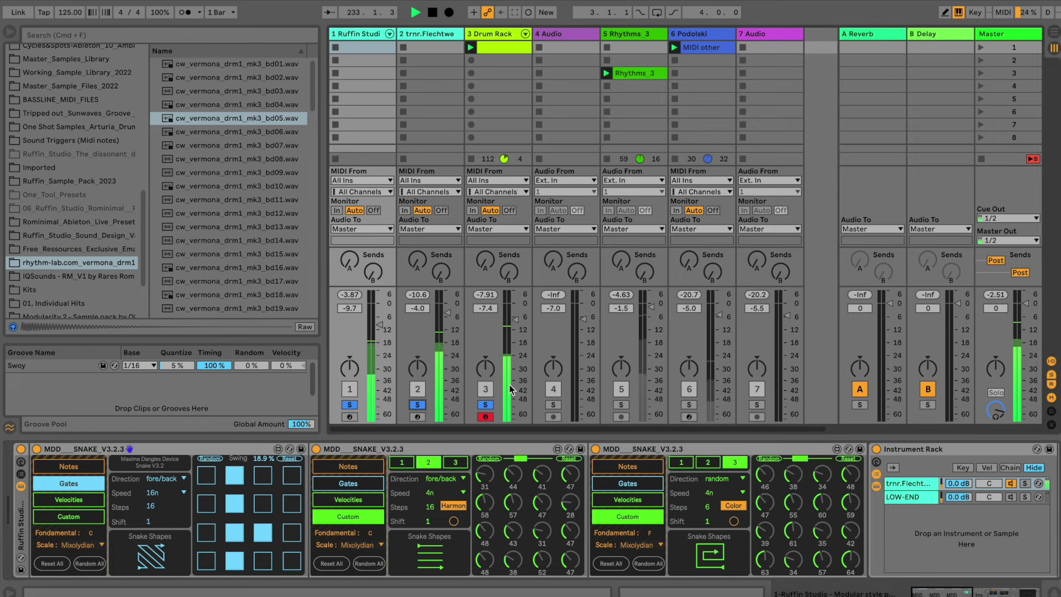
left_click(620, 405)
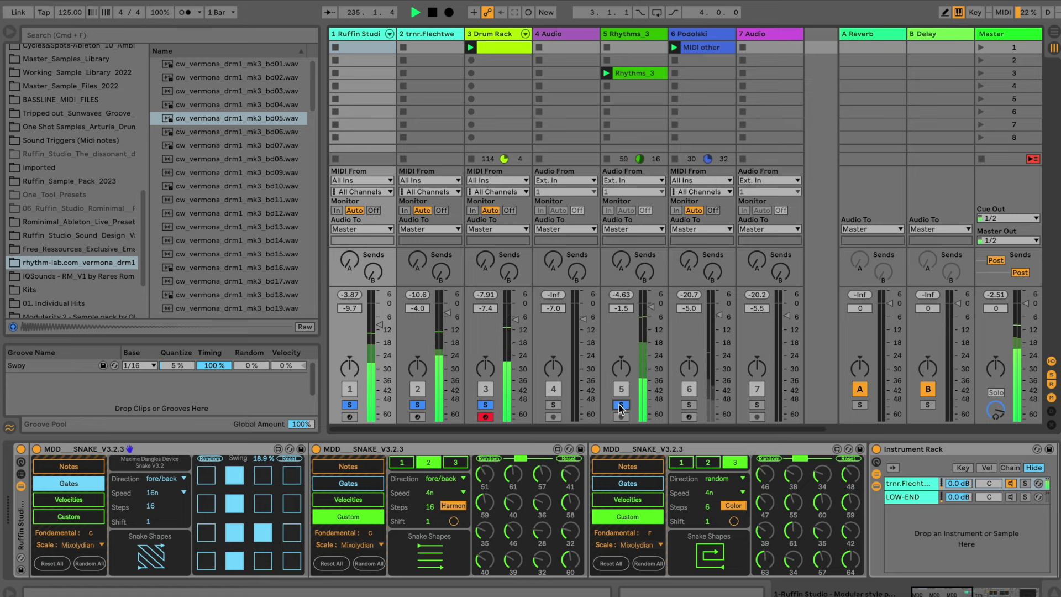
left_click_drag(644, 303, 647, 308)
left_click(646, 77)
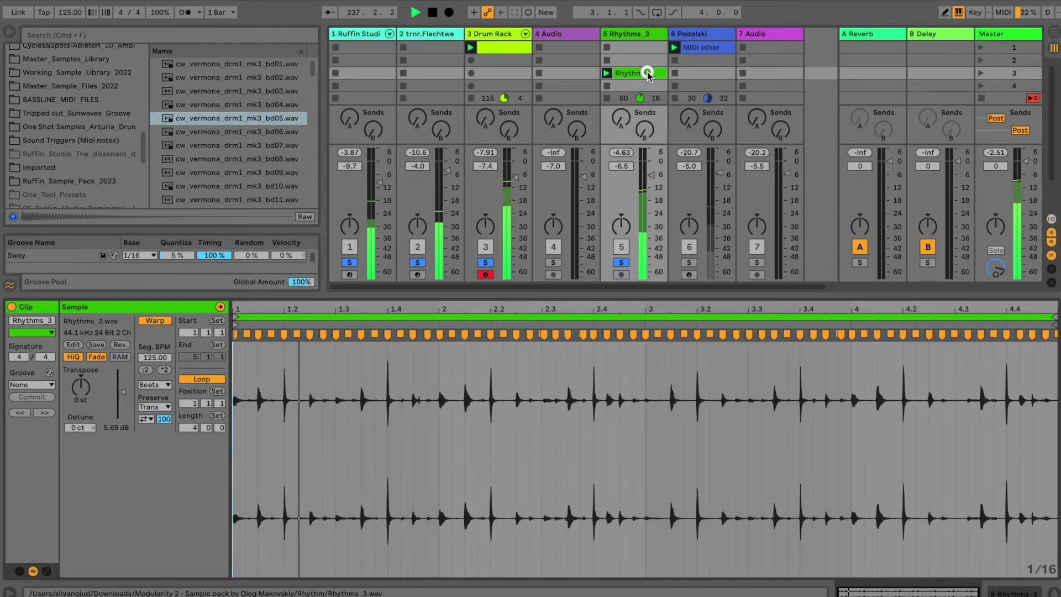
- Copy the trnr.Flechtwerk instrument from the Drum Rack's D1 pad onto the E1 pad
left_click(501, 46)
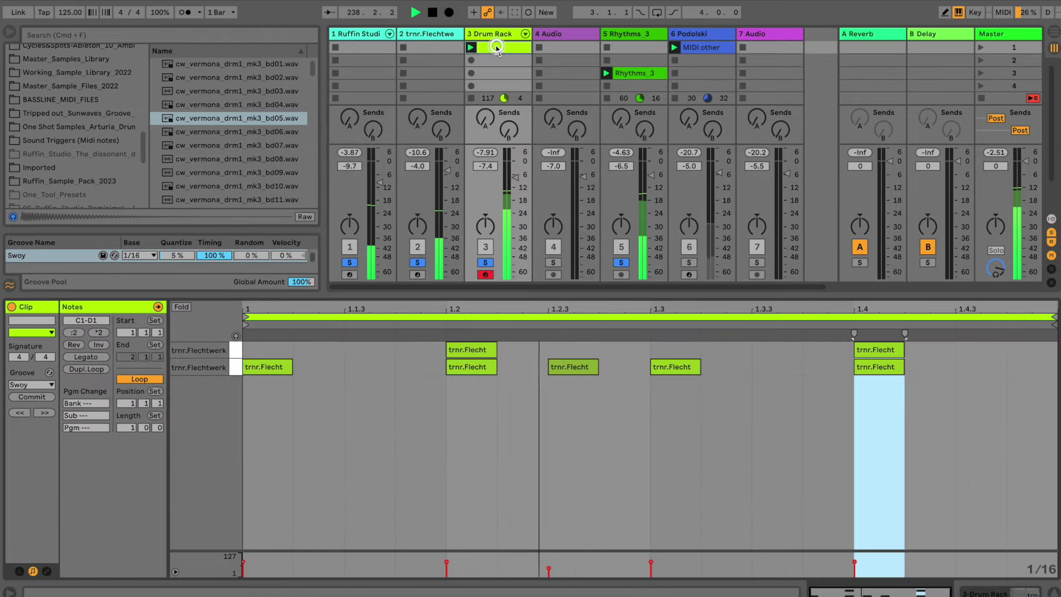
left_click(500, 34)
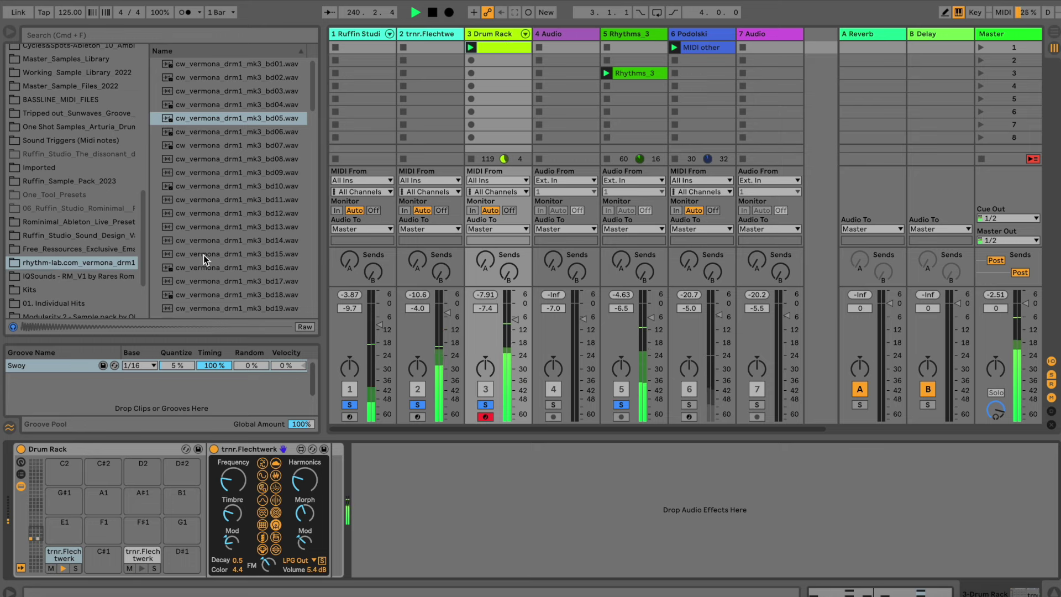
scroll(210, 178, "down", 4)
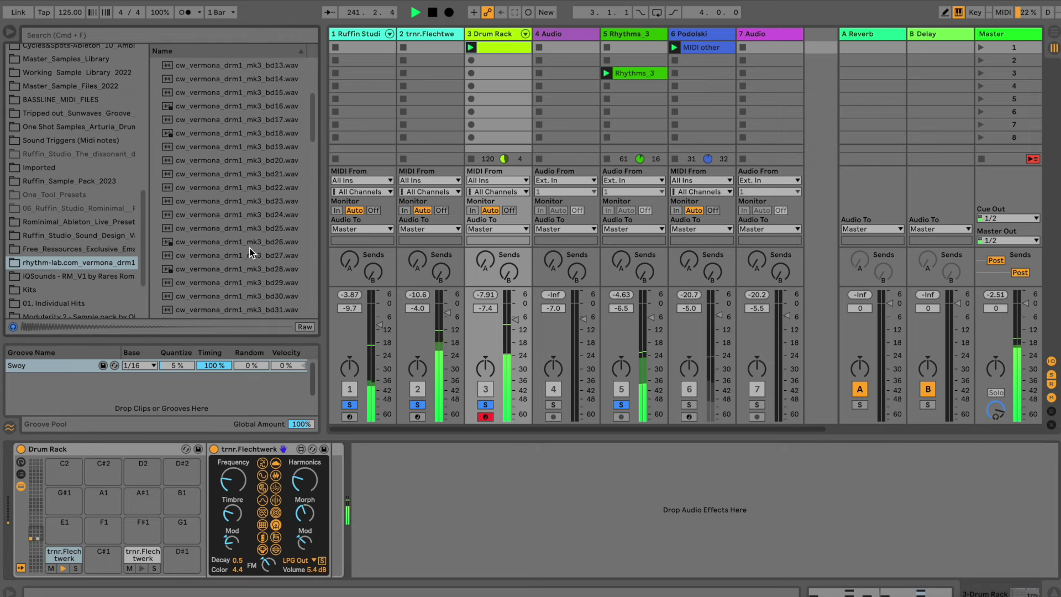
left_click(141, 554)
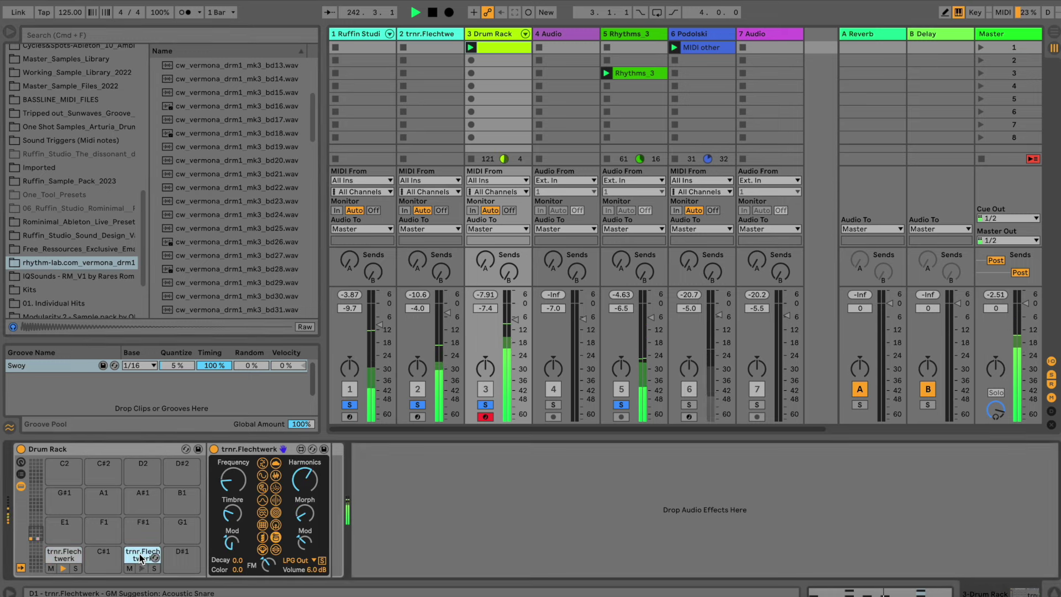
left_click_drag(141, 557, 72, 533)
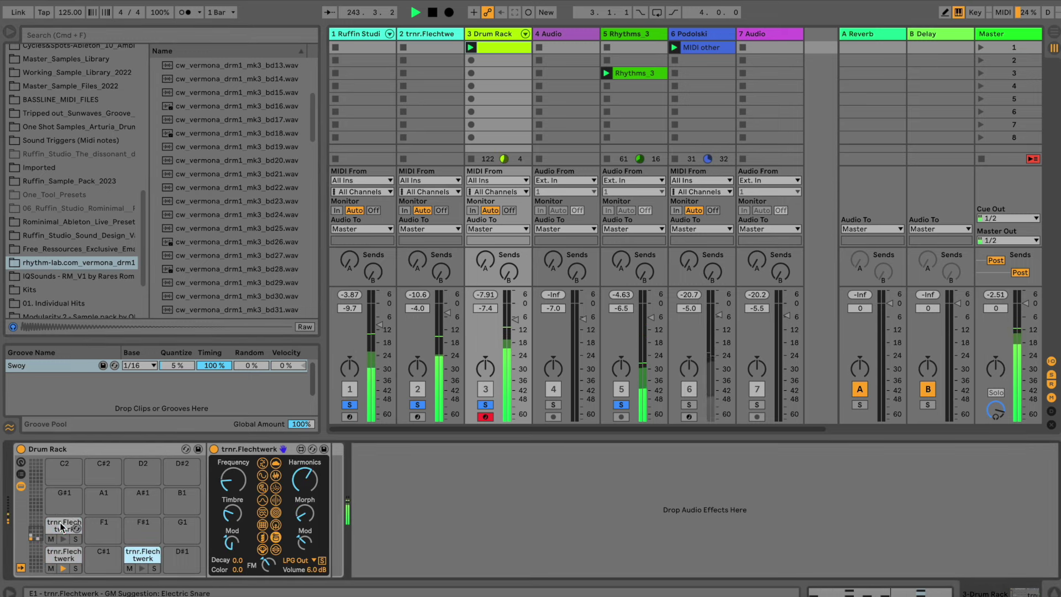
- Switch the E1 pad's Flechtwerk to the second engine of the second column
left_click(62, 527)
left_click(276, 488)
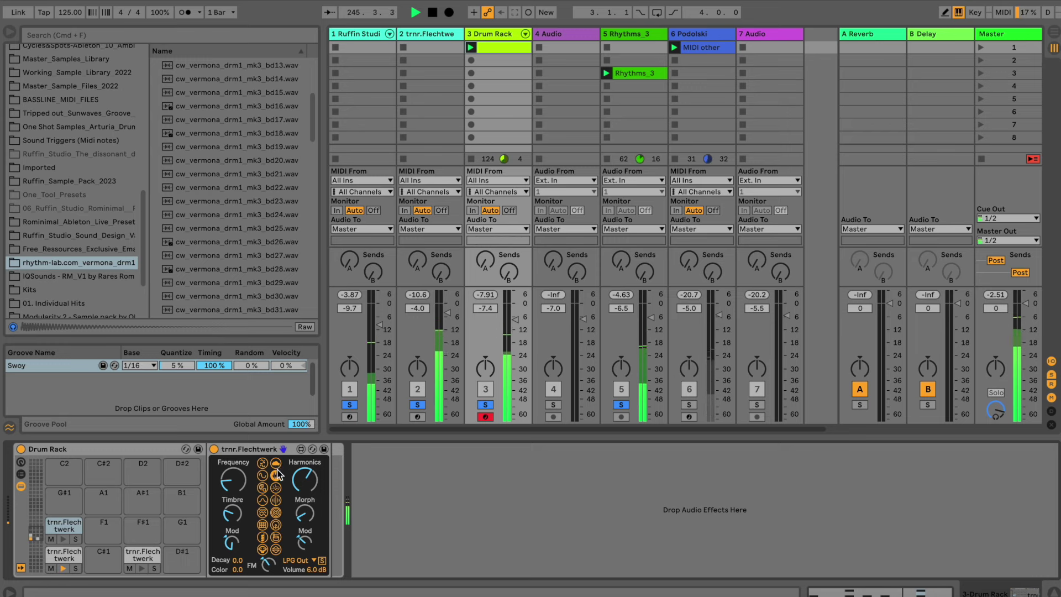
left_click(65, 525)
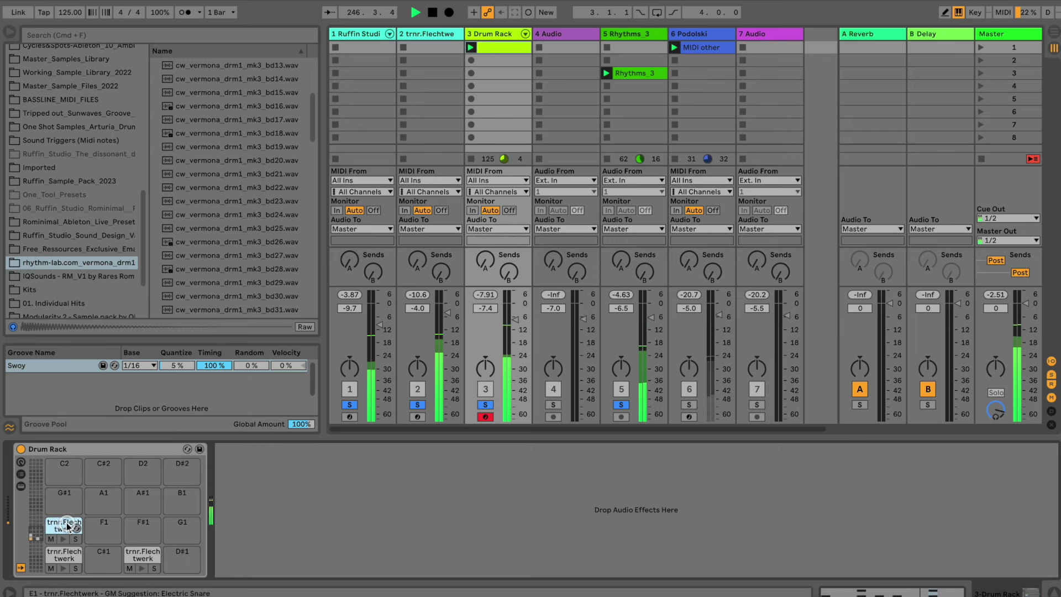
left_click(67, 526)
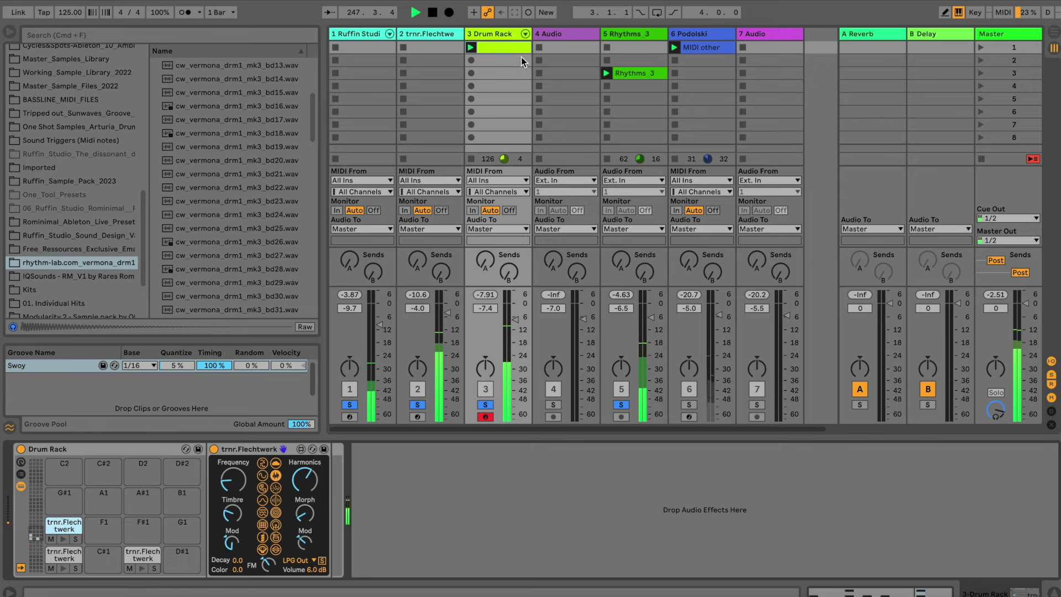
- Draw E1 pad notes on the offbeats at 1.1.3, 1.2.3, 1.3.3 and 1.4.3 in the Drum Rack clip
key("shift+Tab")
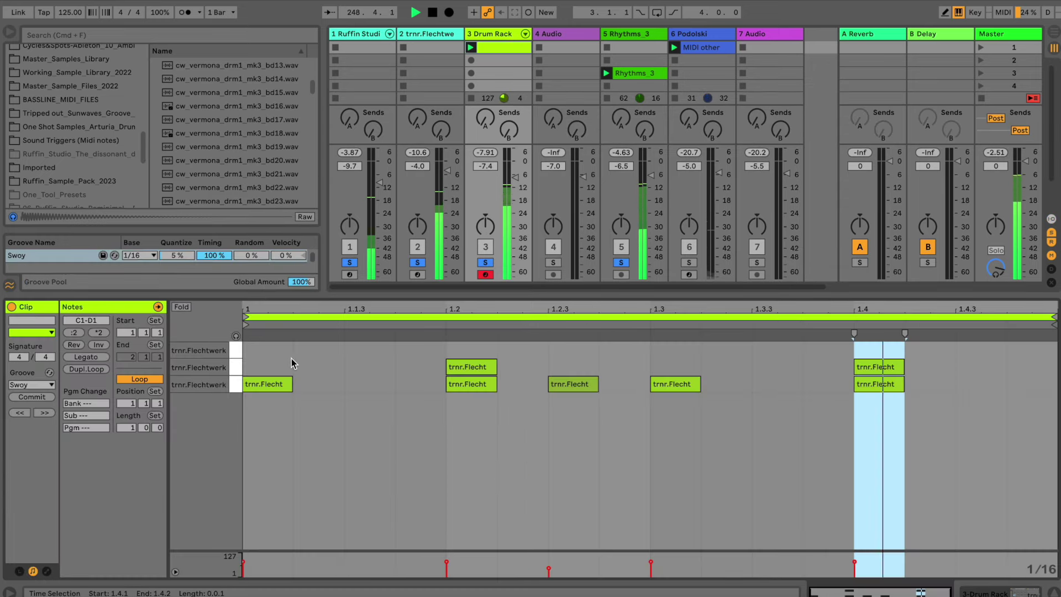
key("super+b")
left_click(348, 349)
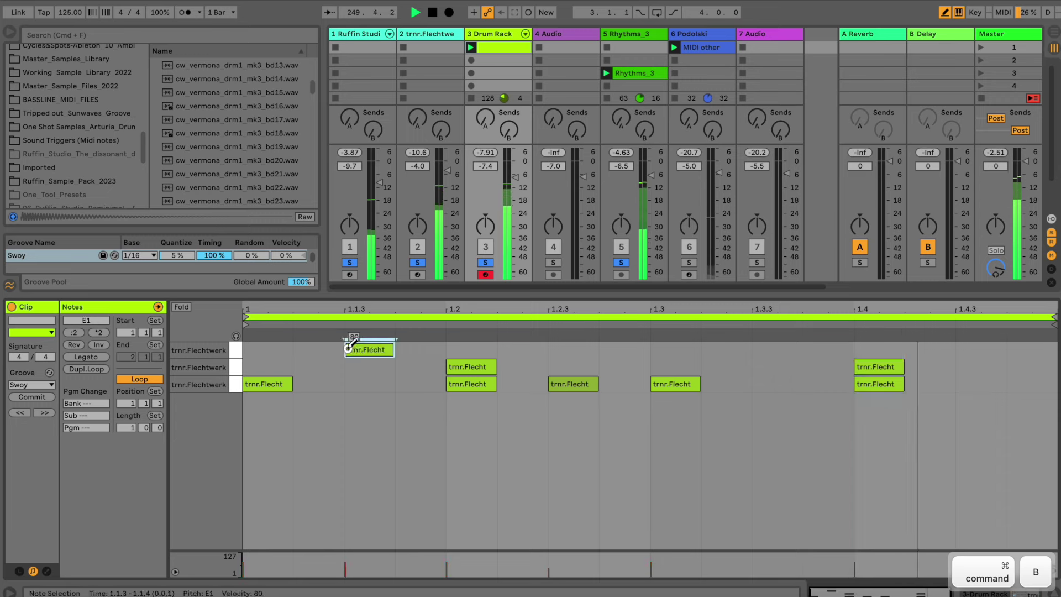
left_click(559, 349)
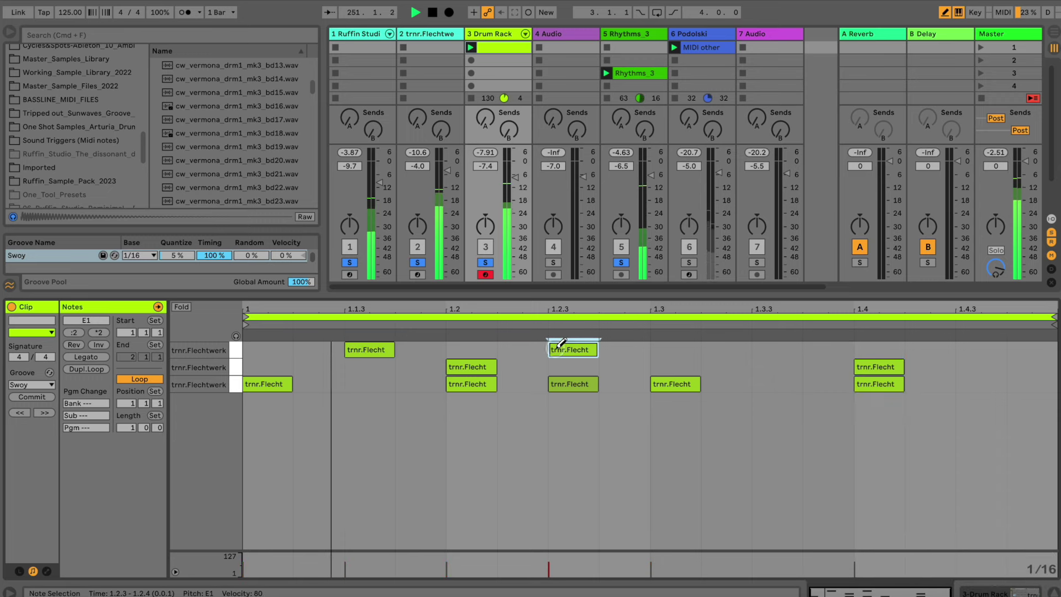
left_click(761, 349)
left_click(968, 350)
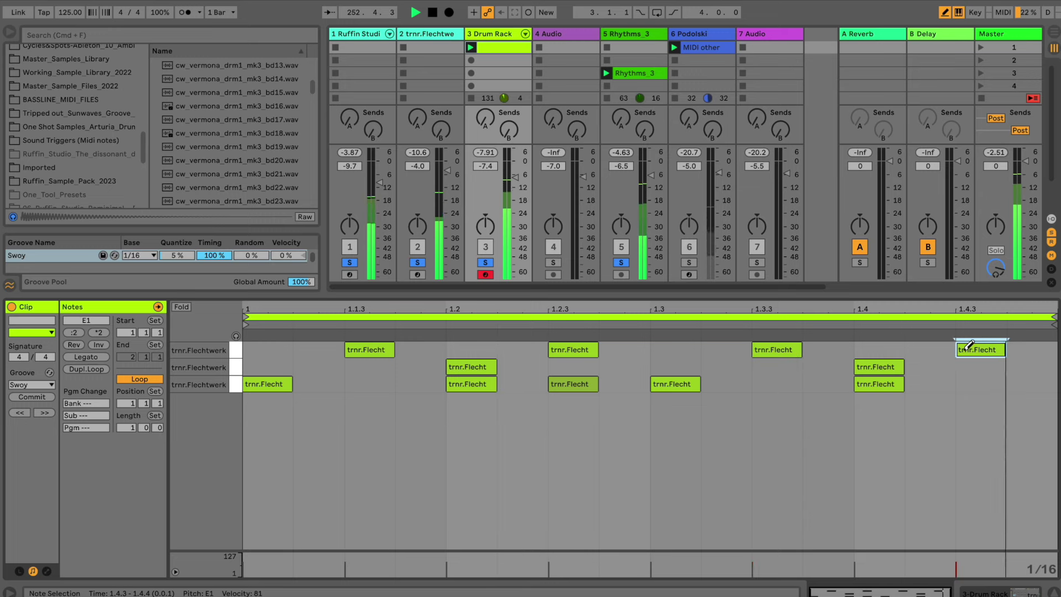
- Solo only the Drum Rack track and reshape the E1 pad's Flechtwerk by auditioning engines, raising Frequency and lowering Harmonics
left_click(507, 50)
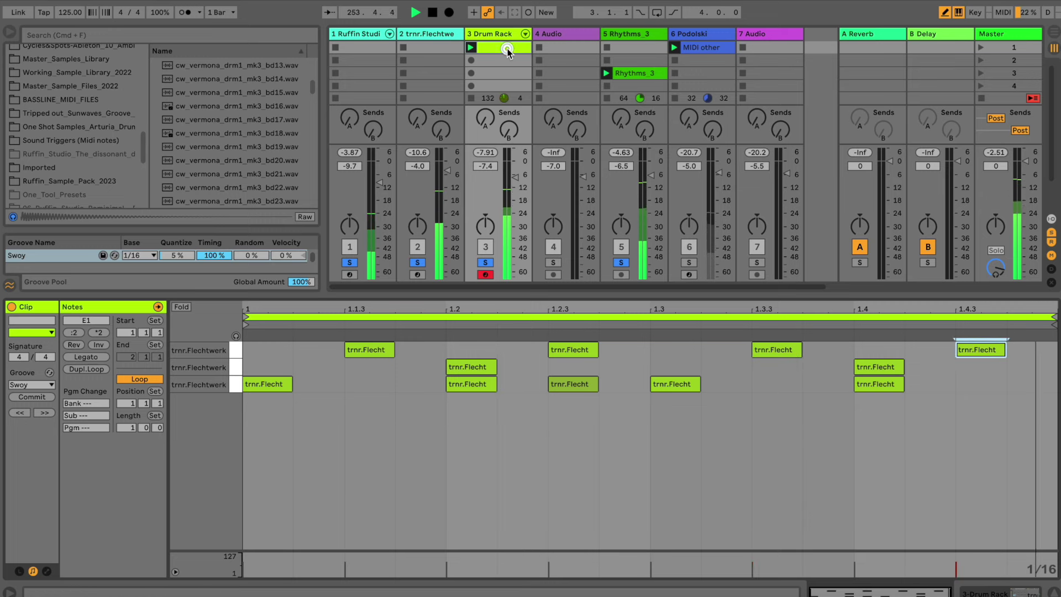
left_click(485, 262)
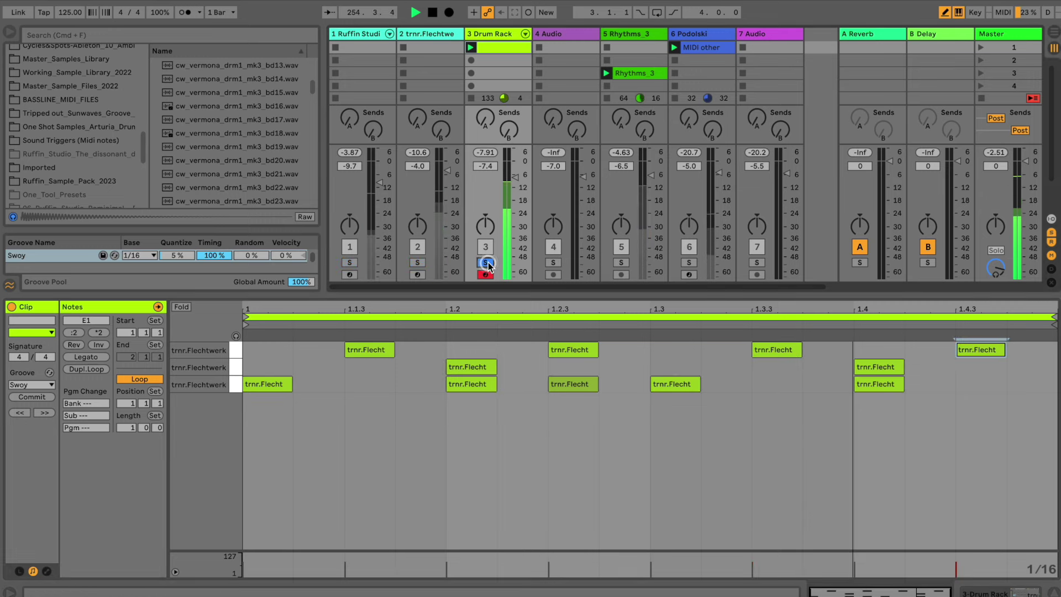
left_click(492, 34)
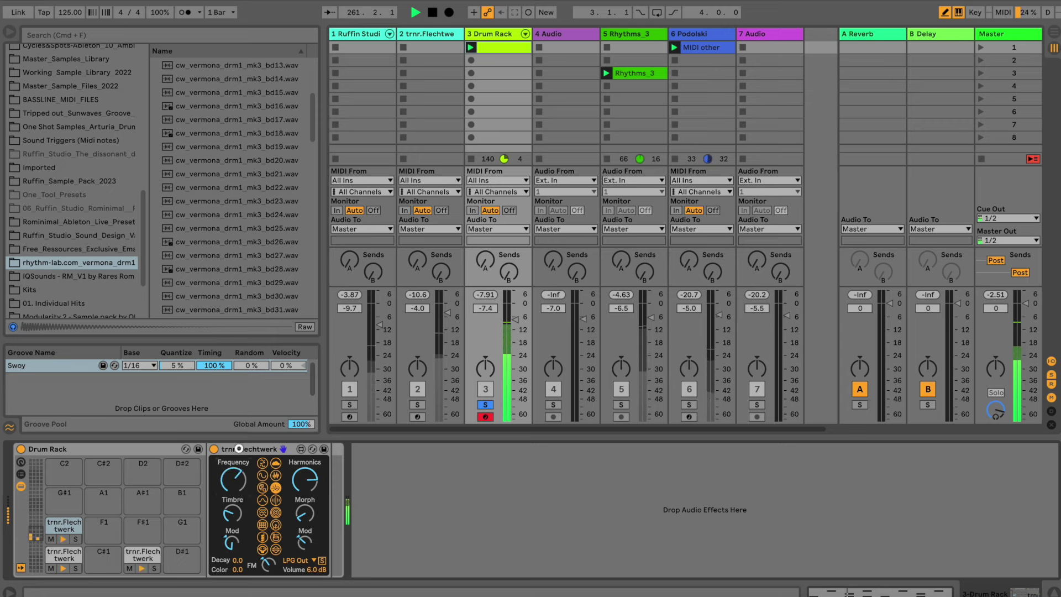
left_click(264, 464)
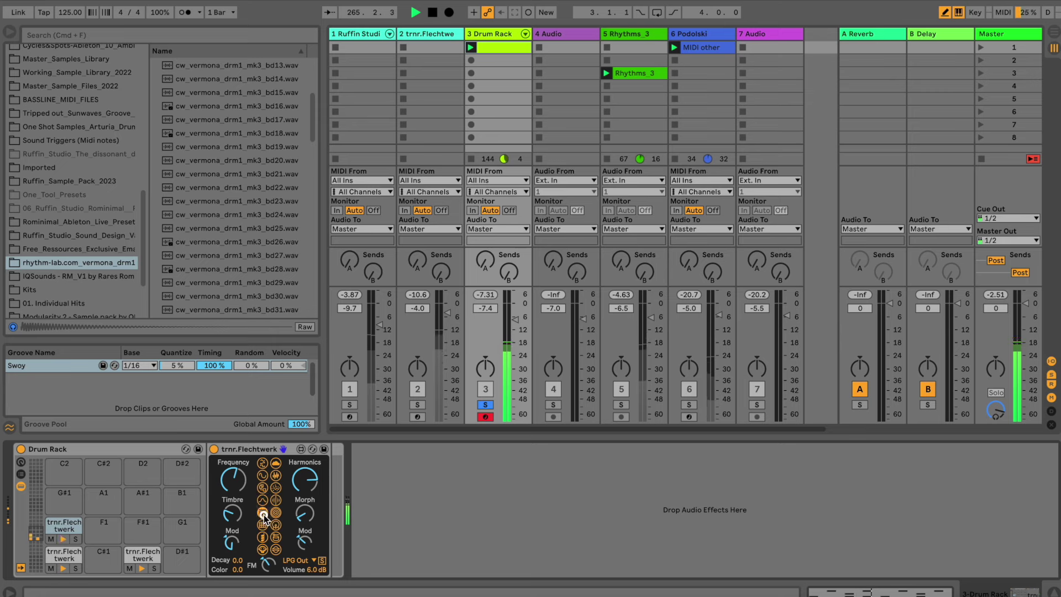
left_click(263, 537)
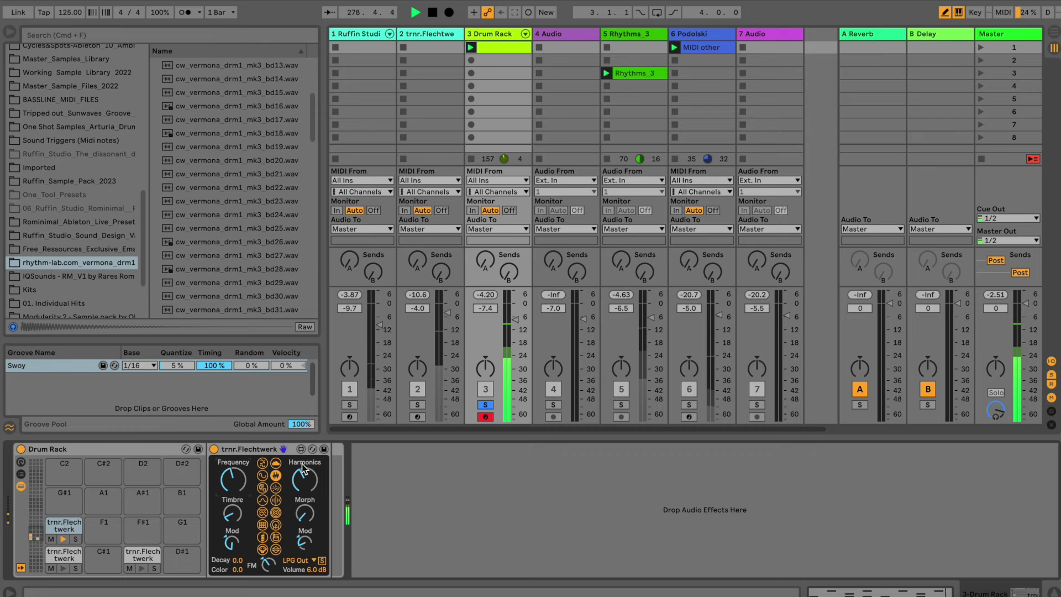
left_click(60, 528)
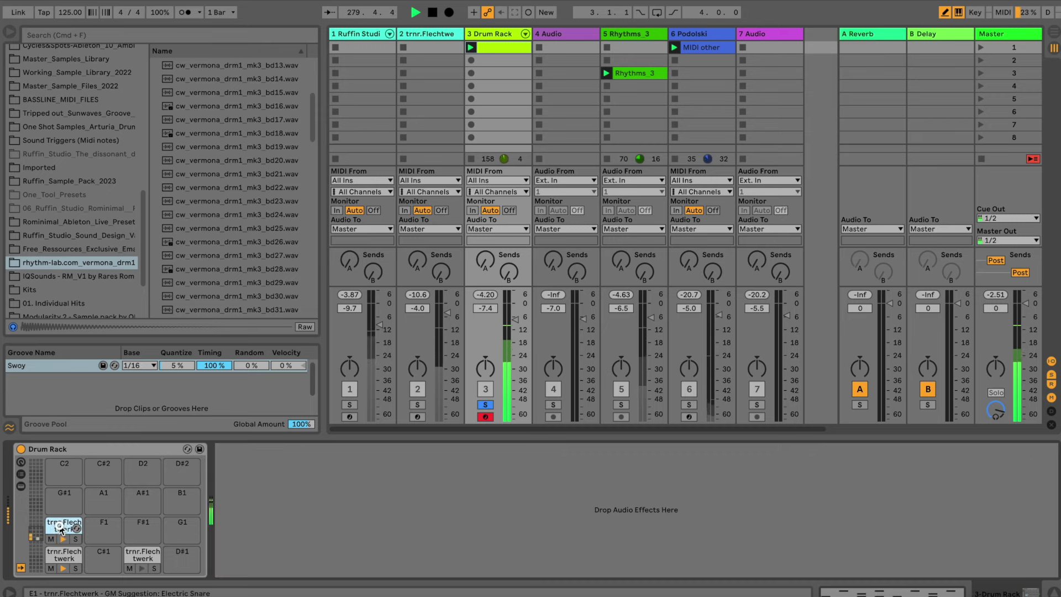
- Lower the velocity of the E1 note at 1.2.3 in the Drum Rack clip and add the first track to the solo group
double_click(521, 48)
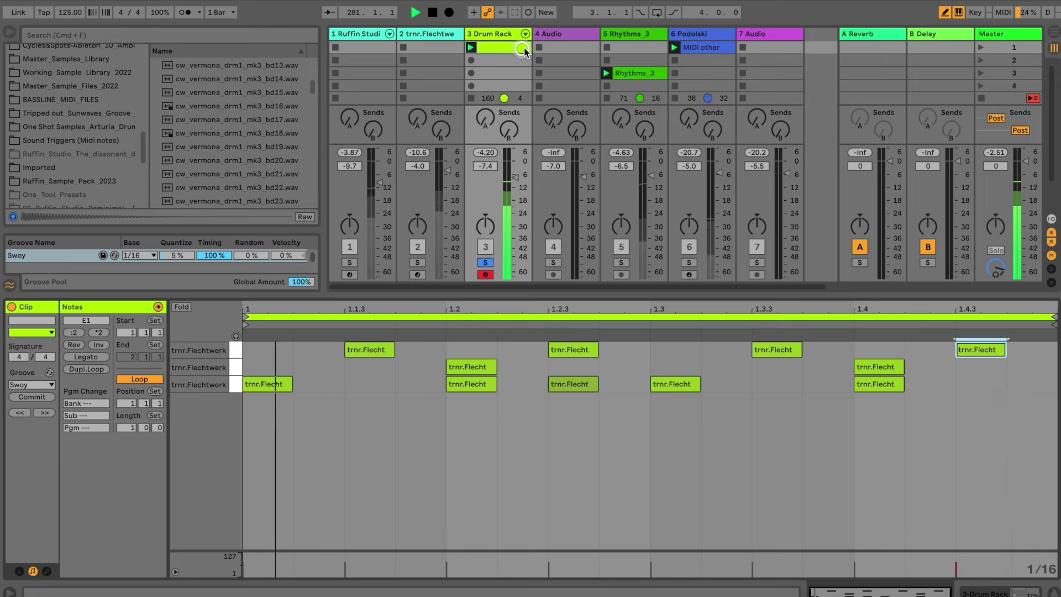
left_click(240, 355)
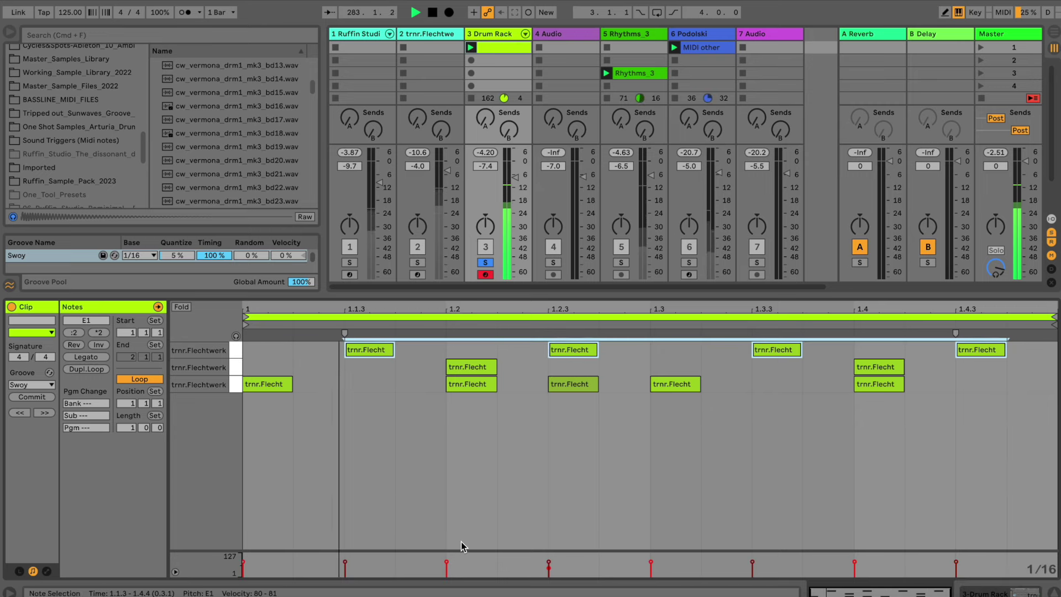
left_click(568, 354)
left_click_drag(548, 561, 548, 562)
left_click(349, 262)
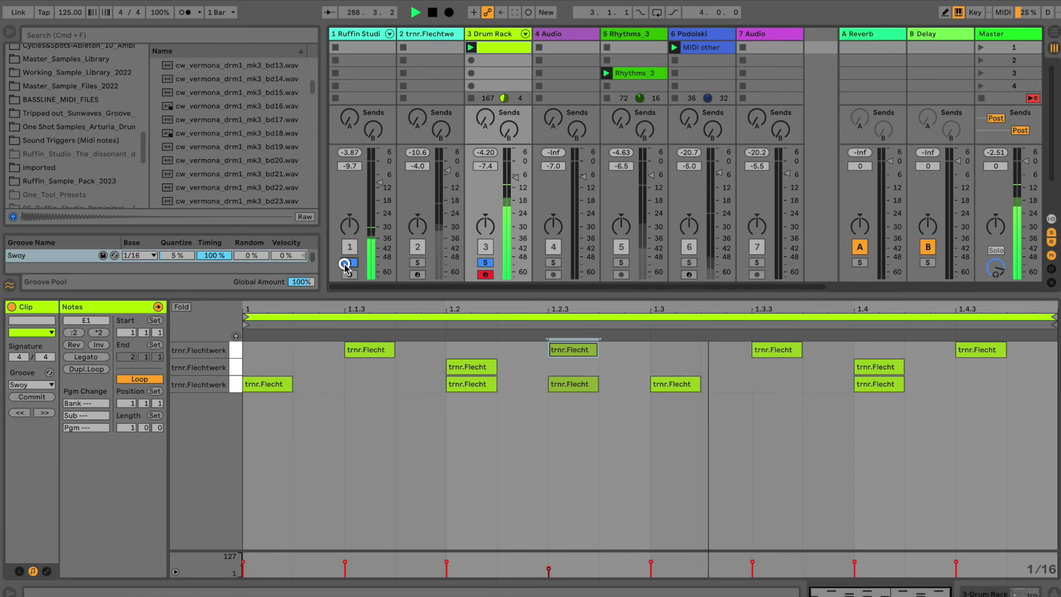
- Add the trnr.Flechtwerk and Rhythms_3 tracks to the solo group, setting the Drum Rack volume to -4.0 dB and the first track to -12.7 dB
left_click(417, 262)
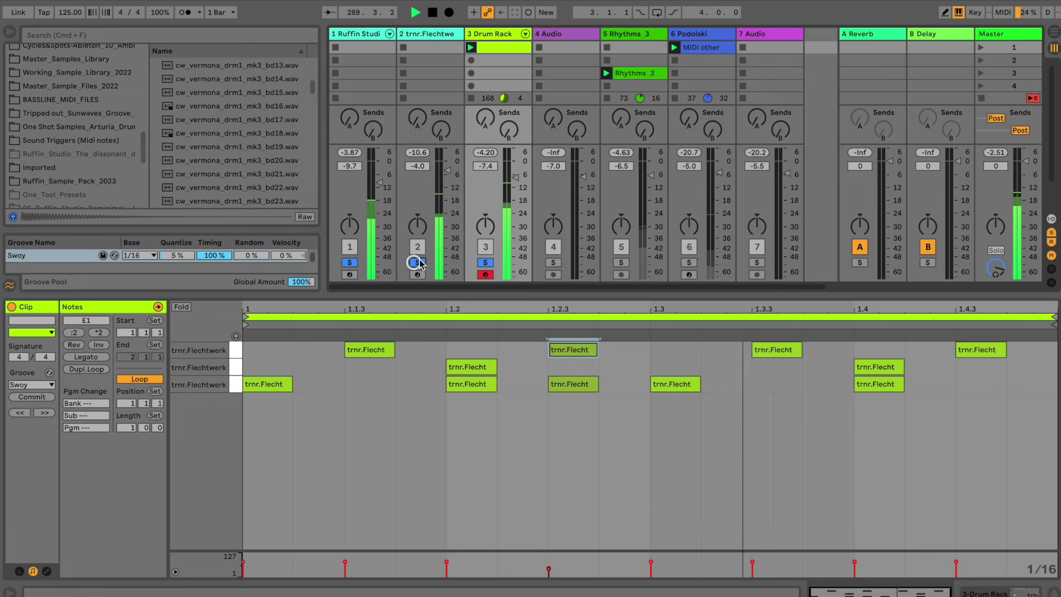
left_click(623, 263)
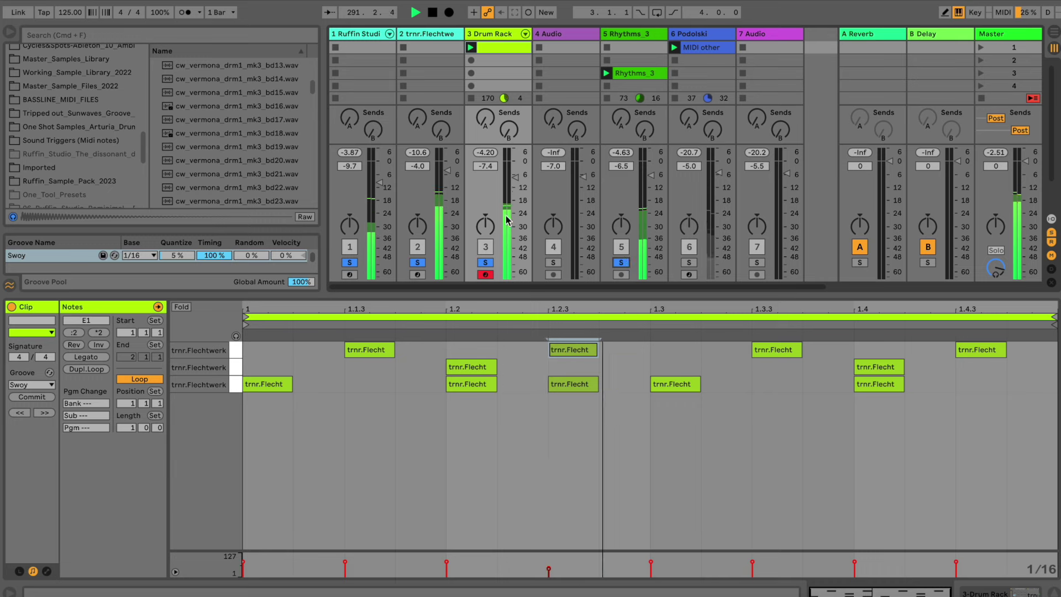
mouse_move(515, 177)
left_mouse_down()
mouse_move(506, 171)
mouse_move(515, 179)
left_mouse_up()
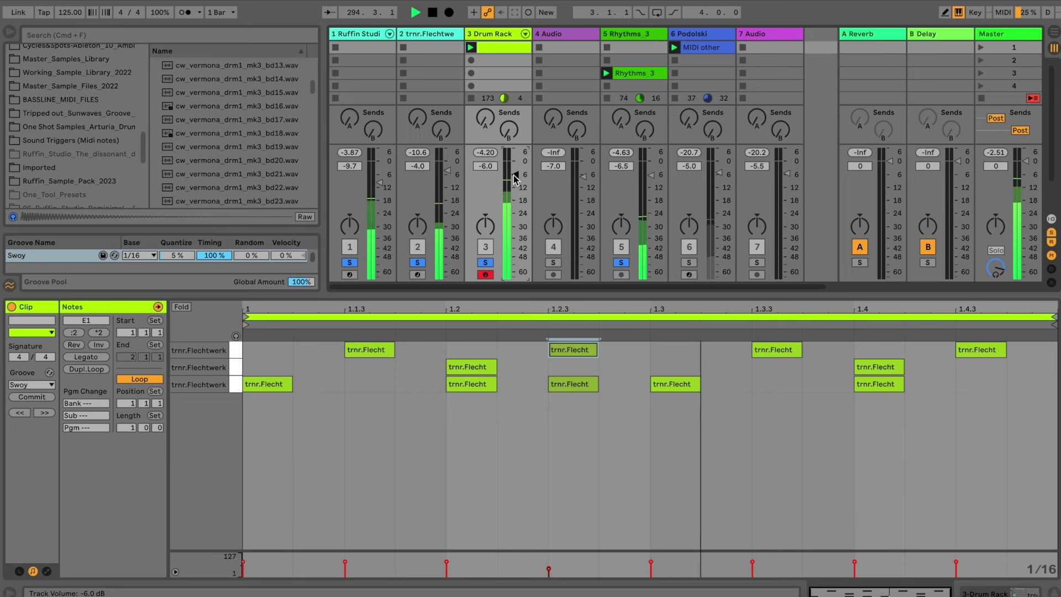
left_click_drag(513, 178, 513, 172)
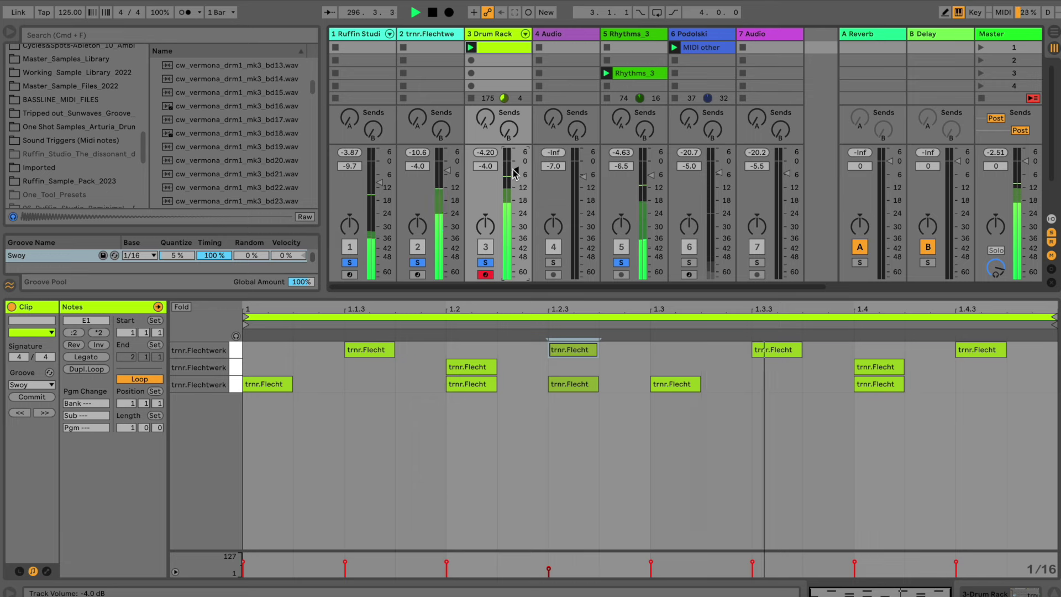
left_click_drag(374, 180, 381, 189)
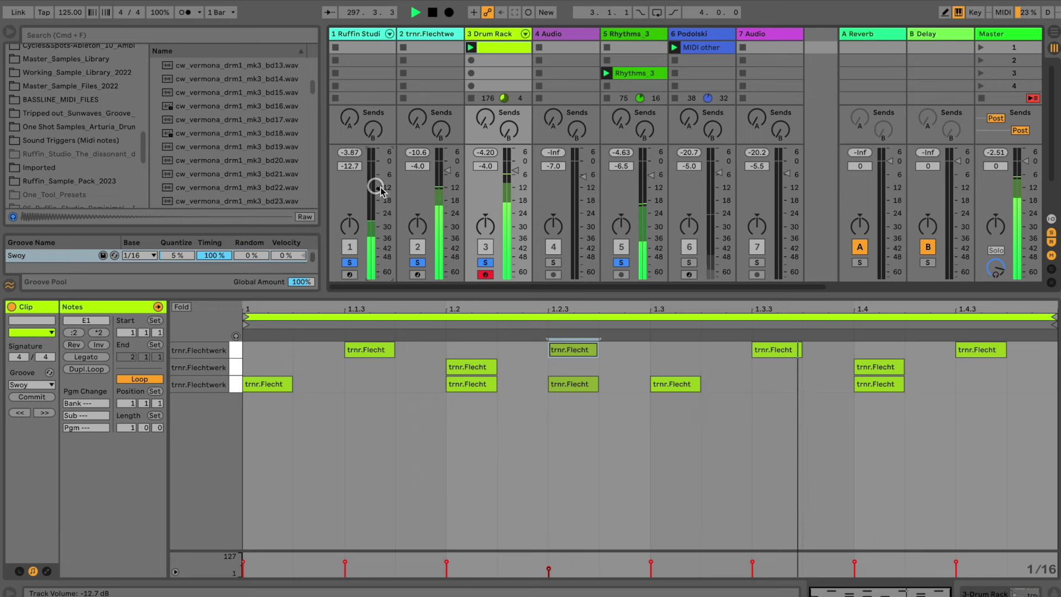
- Add the Podolski track to the solo group and raise its volume to -0.2 dB
left_click(689, 262)
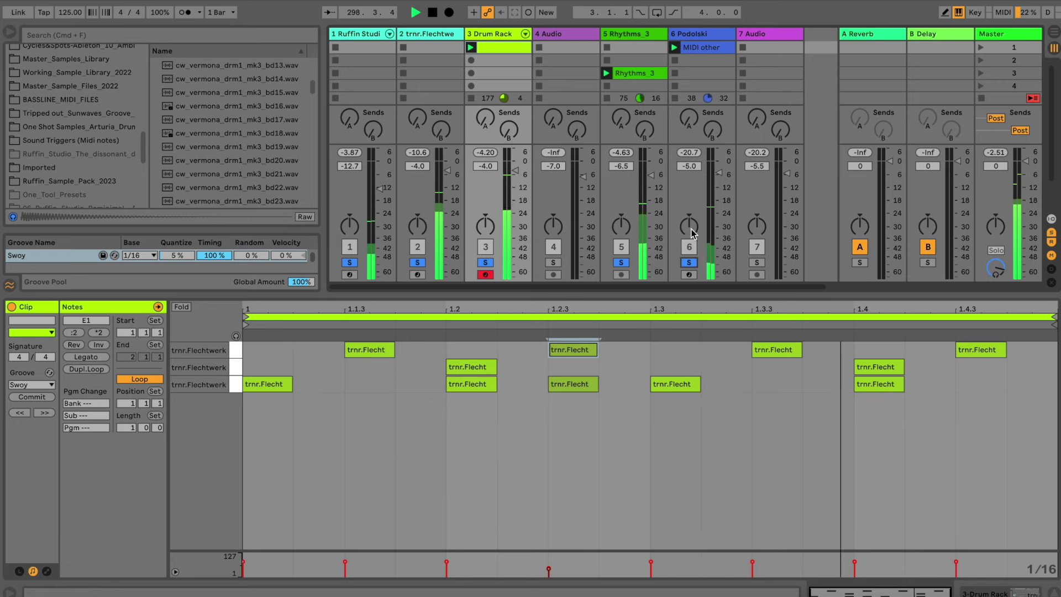
left_click(698, 49)
left_click_drag(716, 182, 716, 168)
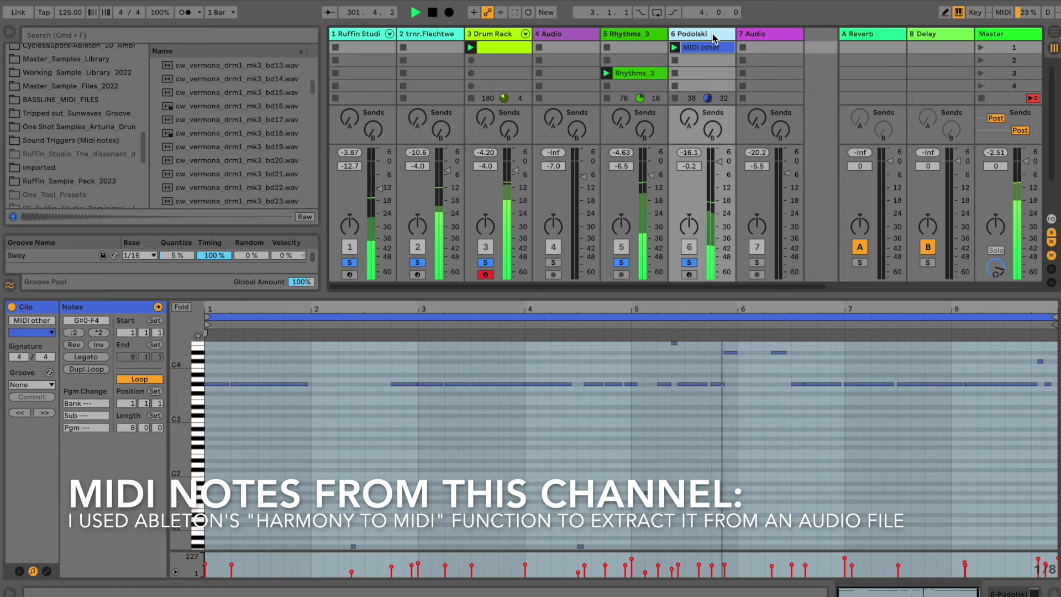
- Duplicate the Podolski track and open the Podolski synth on the copy
key("super+d")
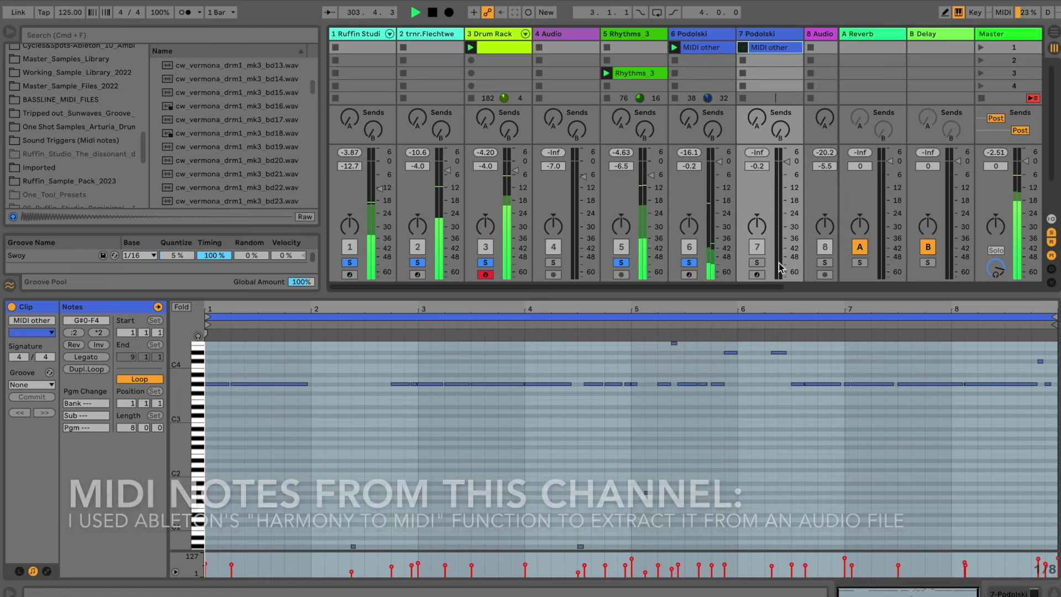
left_click(764, 34)
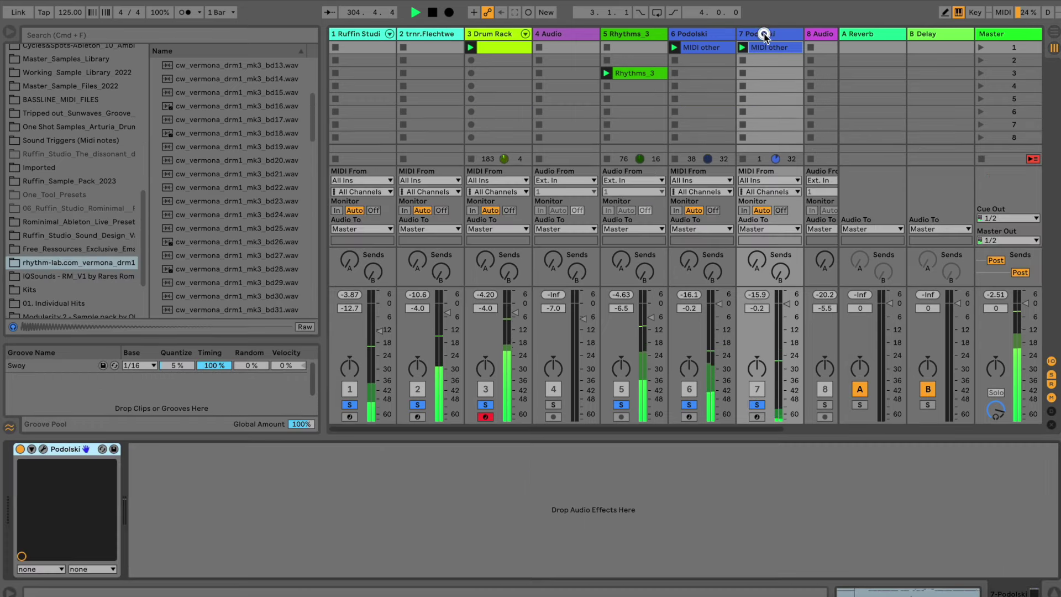
left_click(43, 449)
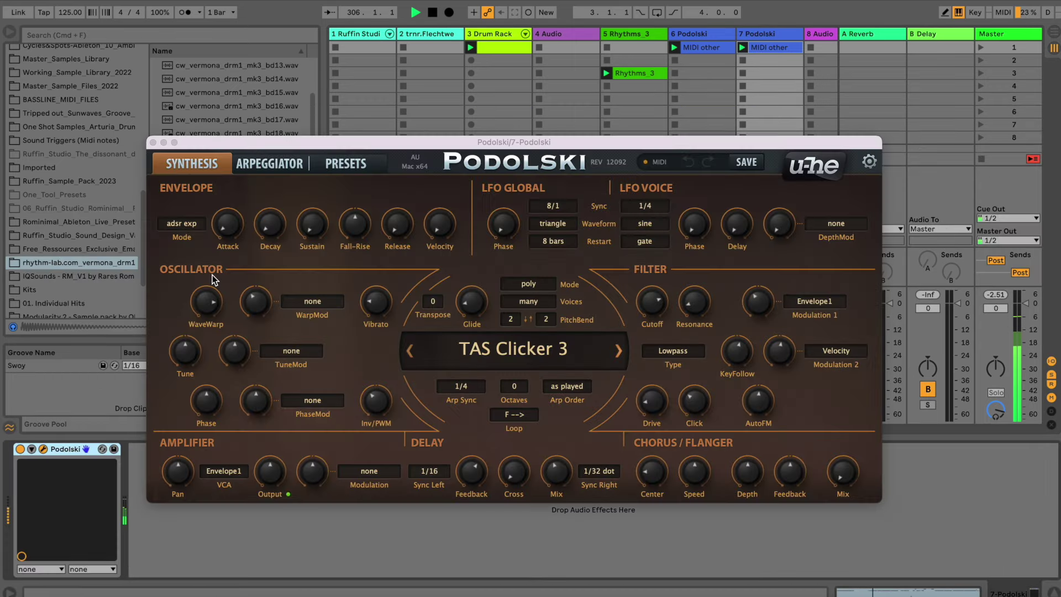
- Audition 02 Pads presets in the duplicated Podolski and load SM Beatseq 3 from the 07 Seq+Arp folder instead
left_click(341, 168)
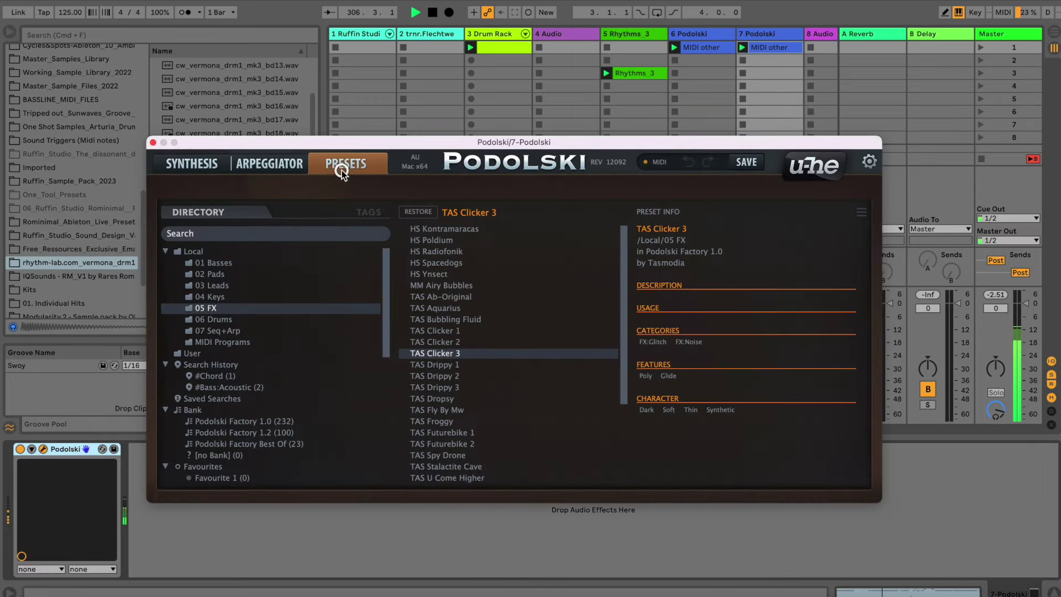
left_click(225, 277)
left_click(453, 288)
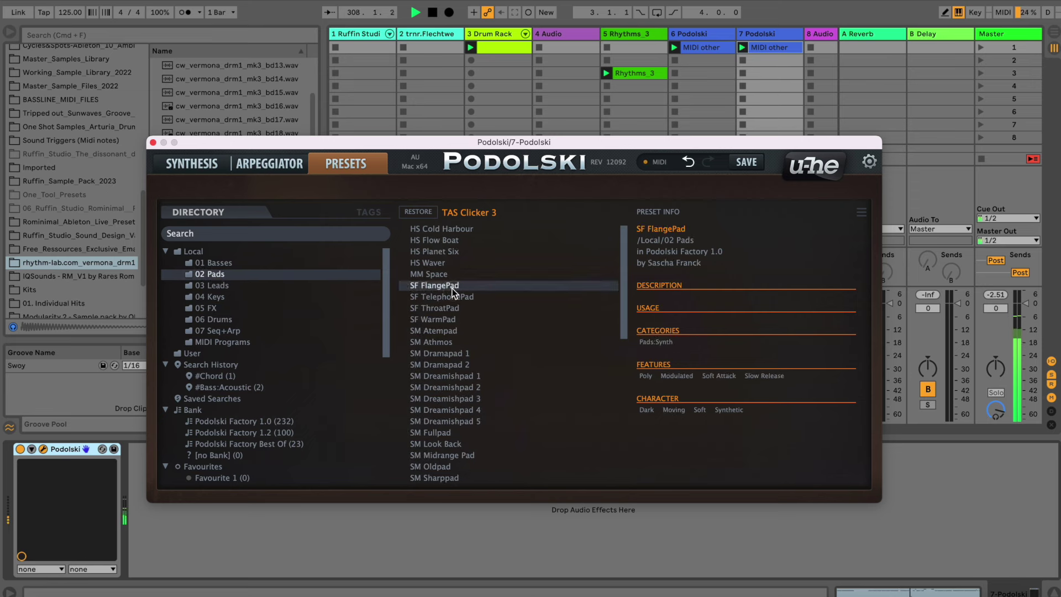
left_click(456, 297)
left_click(448, 331)
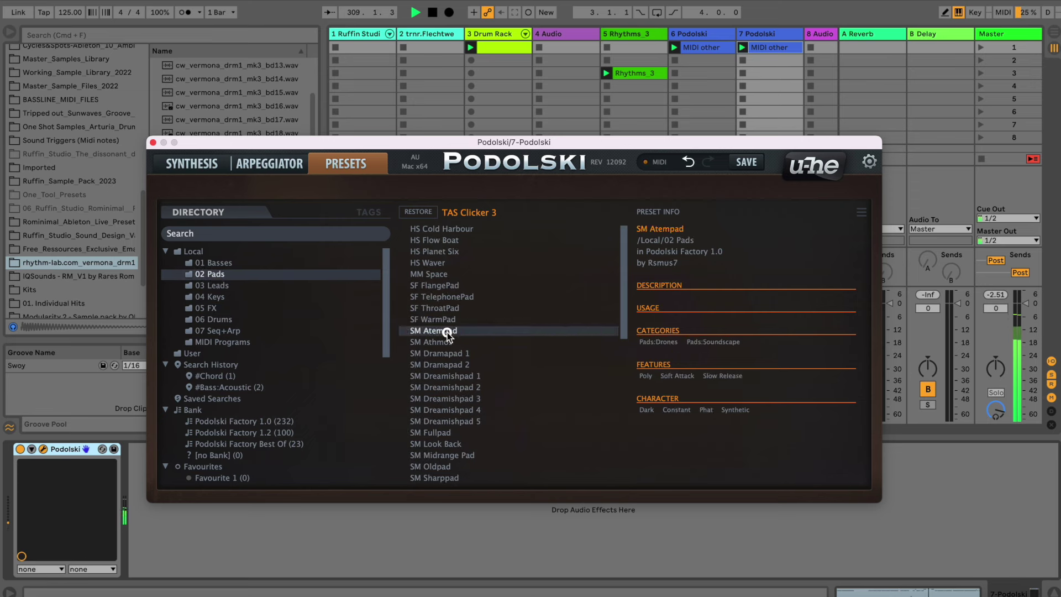
left_click(445, 320)
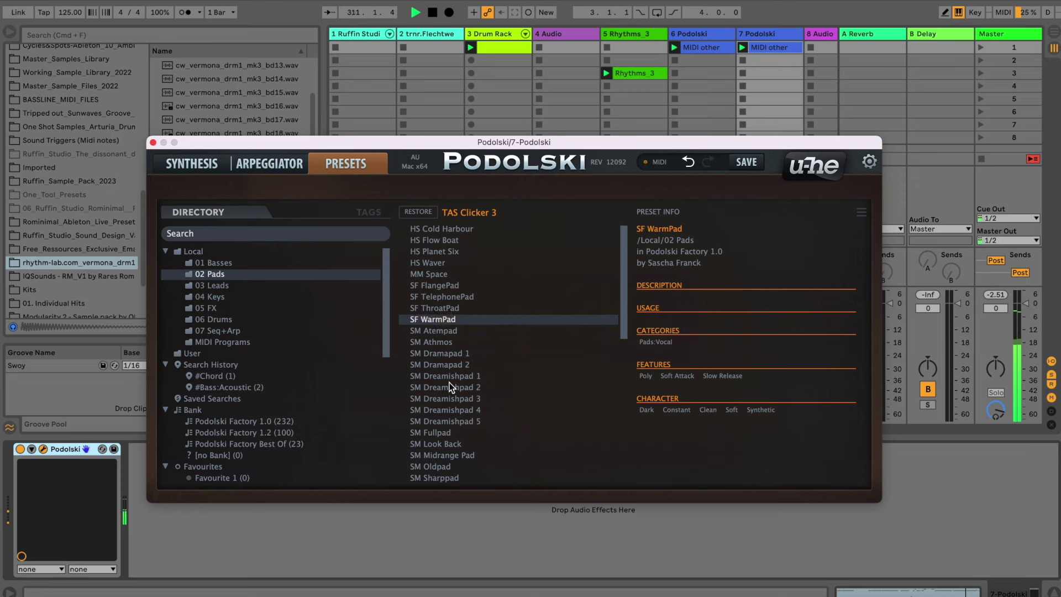
left_click(449, 421)
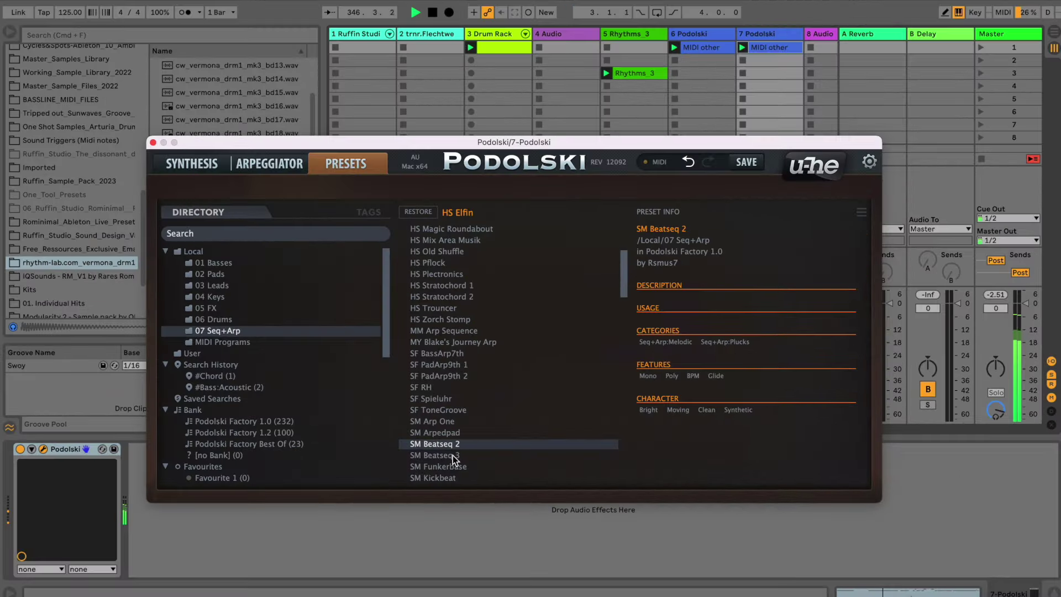
left_click(453, 455)
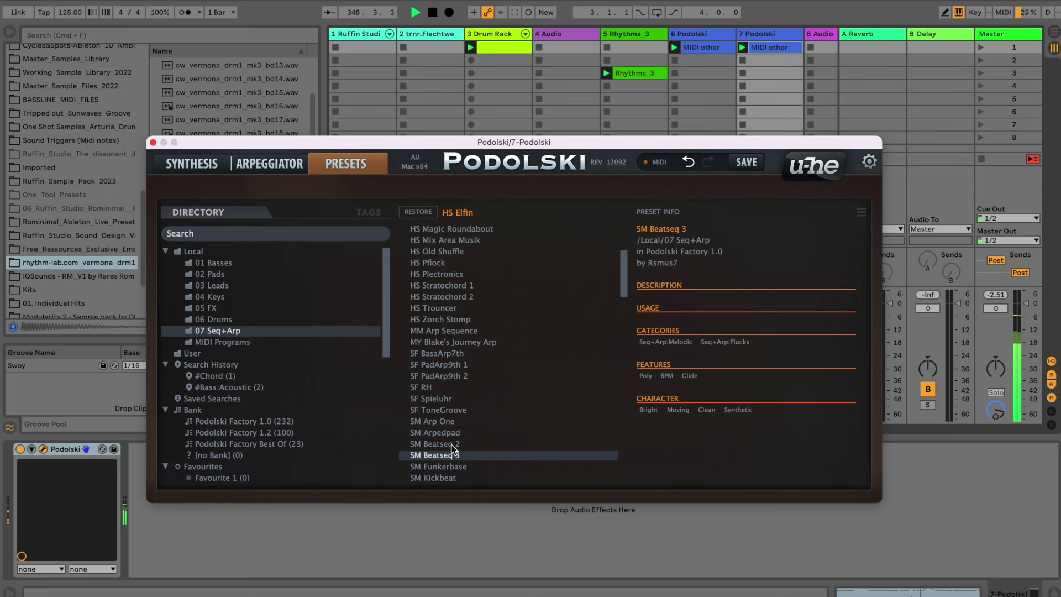
left_click(153, 142)
- Select all notes in the duplicated Podolski track's MIDI clip and assign the Swoy groove to the clip
left_click(777, 47)
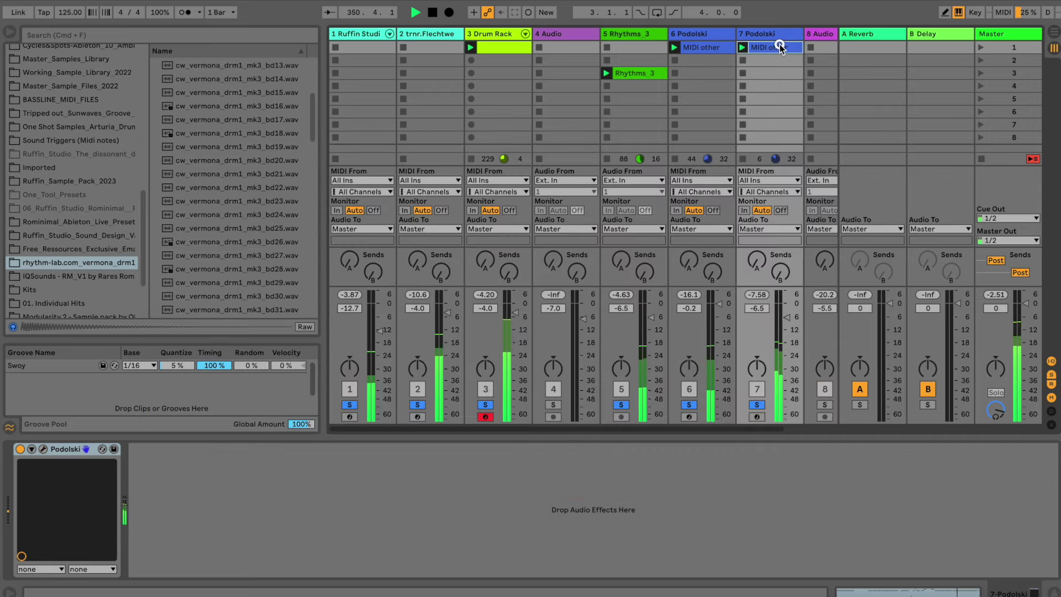
left_click(547, 417)
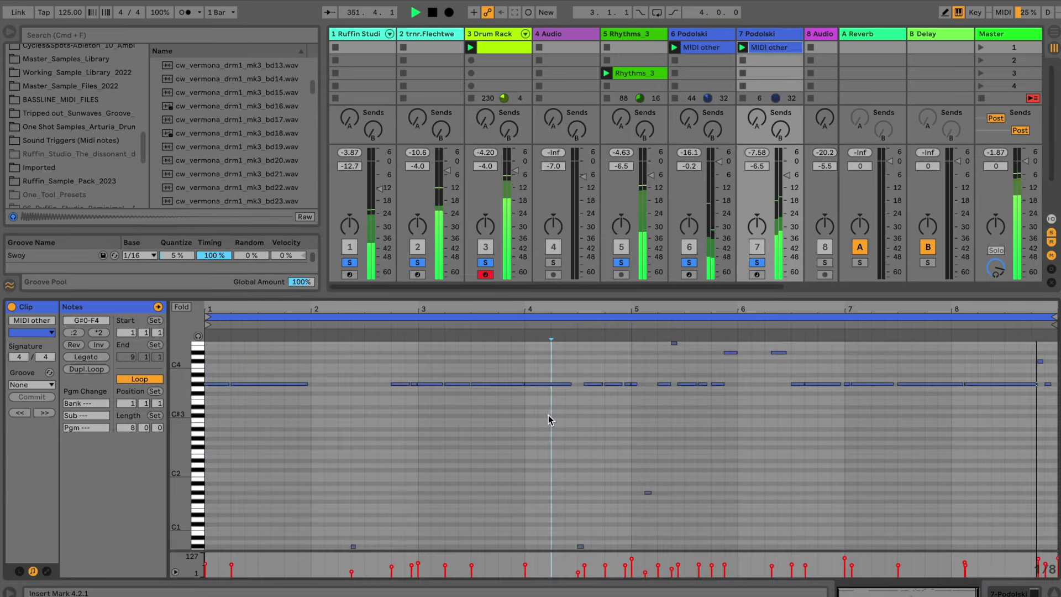
key("super+a")
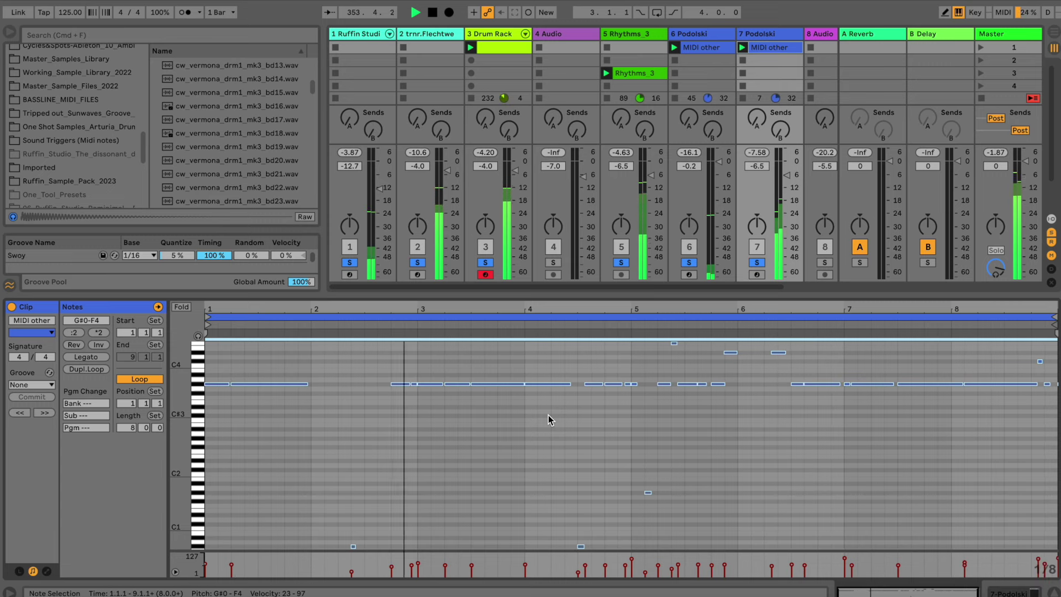
left_click(31, 385)
left_click(25, 402)
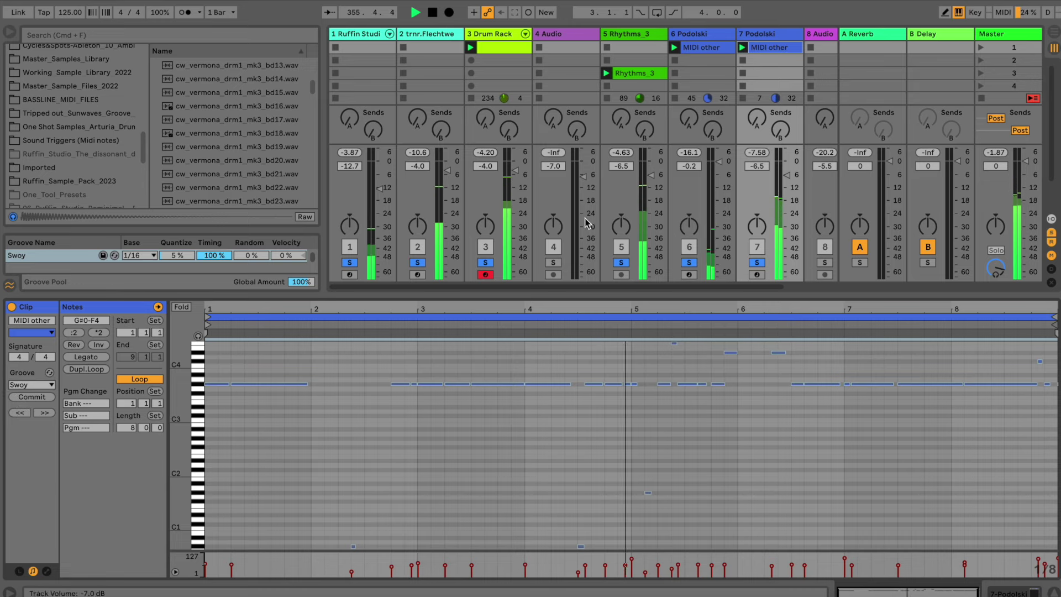
- Reopen the duplicated track's Podolski, set the envelope Decay to about 20.5 and fine-tune the oscillator's tuning and vibrato
left_click(763, 34)
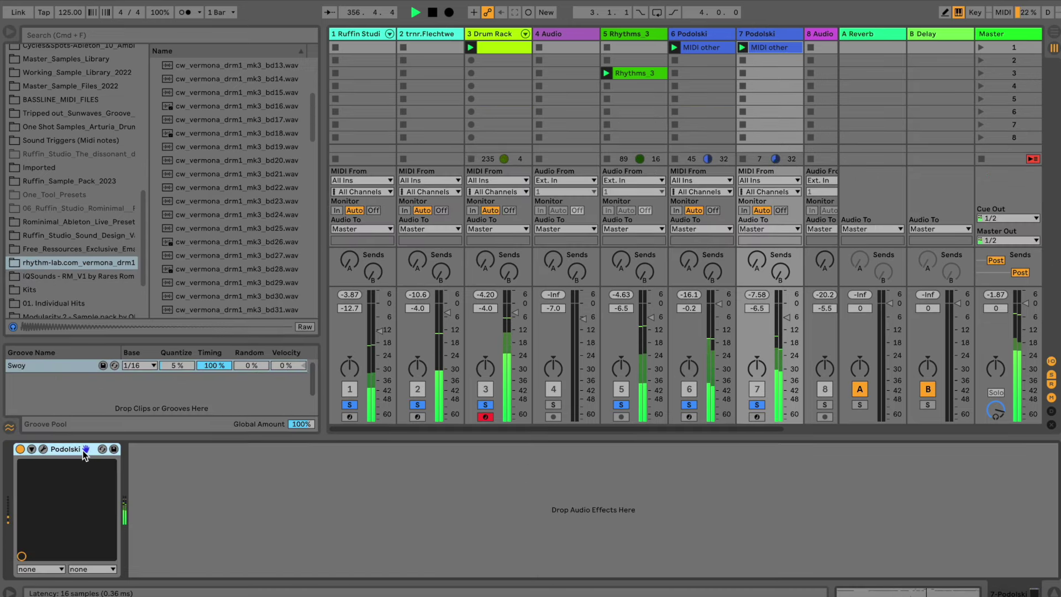
left_click(44, 449)
left_click_drag(269, 229, 271, 234)
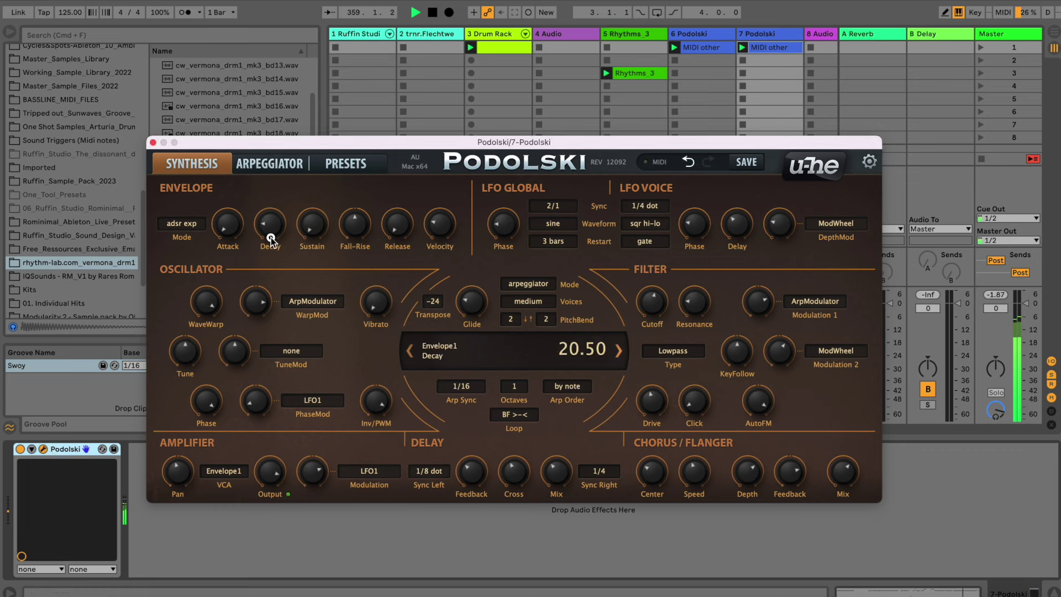
left_click_drag(271, 234, 271, 233)
mouse_move(183, 350)
left_mouse_down()
mouse_move(190, 335)
mouse_move(192, 381)
mouse_move(184, 352)
left_mouse_up()
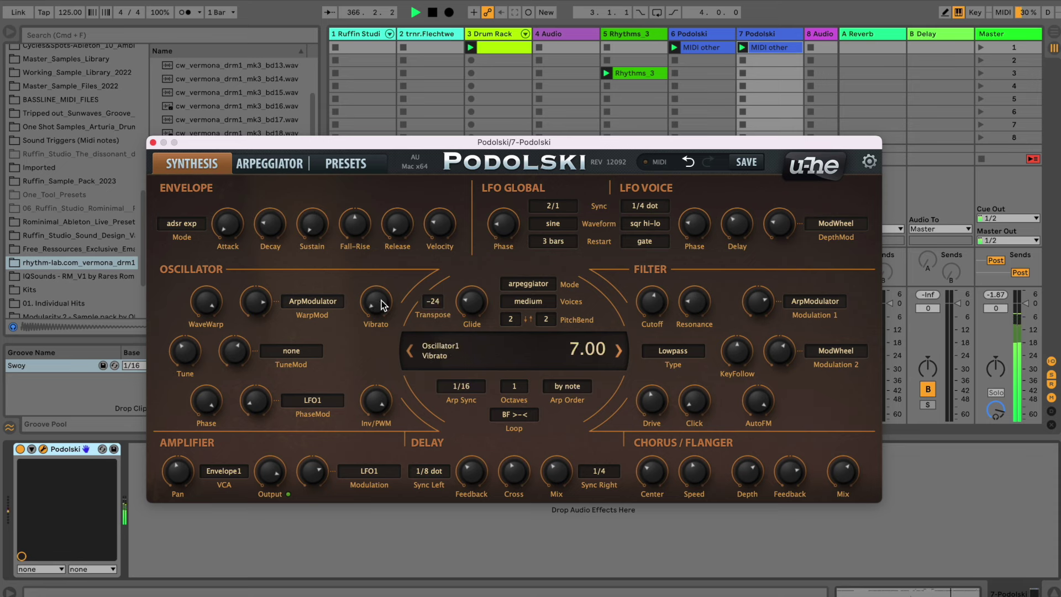
scroll(381, 302, "up", 5)
- Lower Podolski's Chorus/Flanger mix, adjust its feedback and set its speed to about 41
left_click_drag(845, 480, 848, 533)
left_click_drag(796, 485, 798, 507)
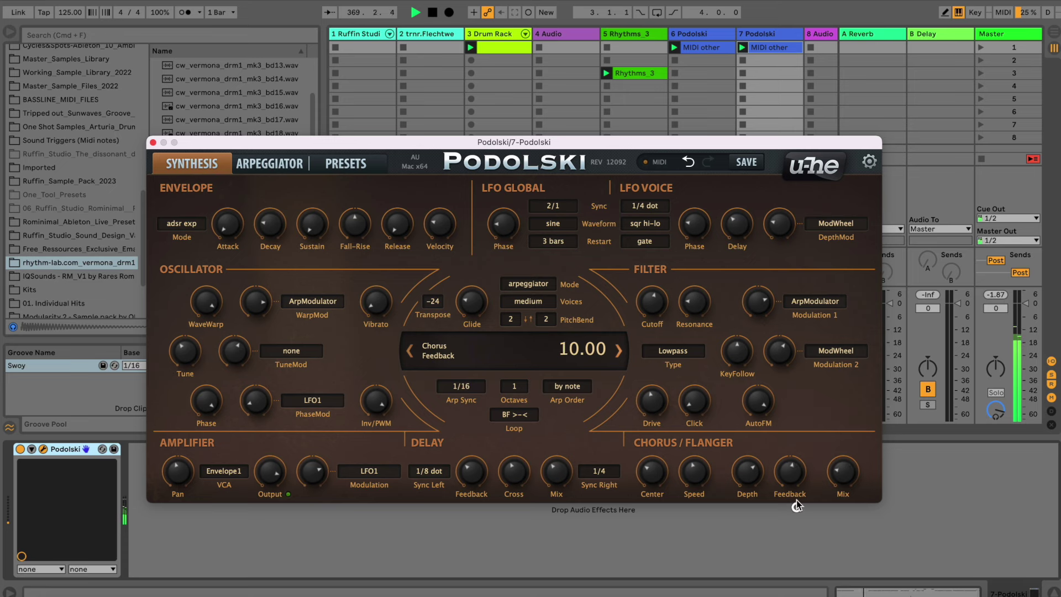
left_click_drag(788, 469, 790, 462)
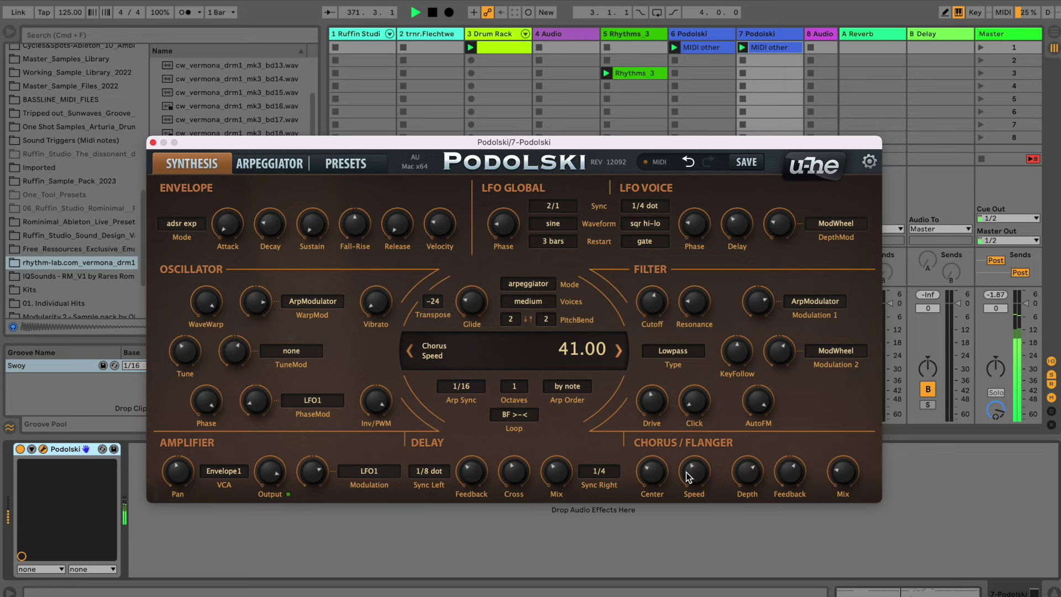
left_click(153, 144)
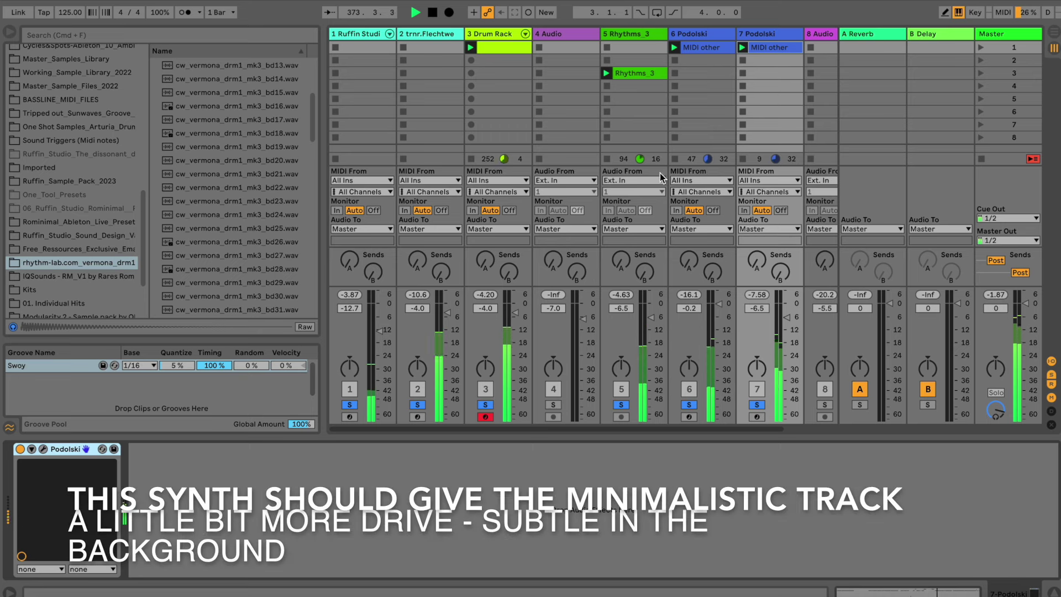
- Lower the duplicated Podolski track's volume to -10.4 dB and raise the first track's to -8.4 dB
left_click_drag(783, 309, 783, 315)
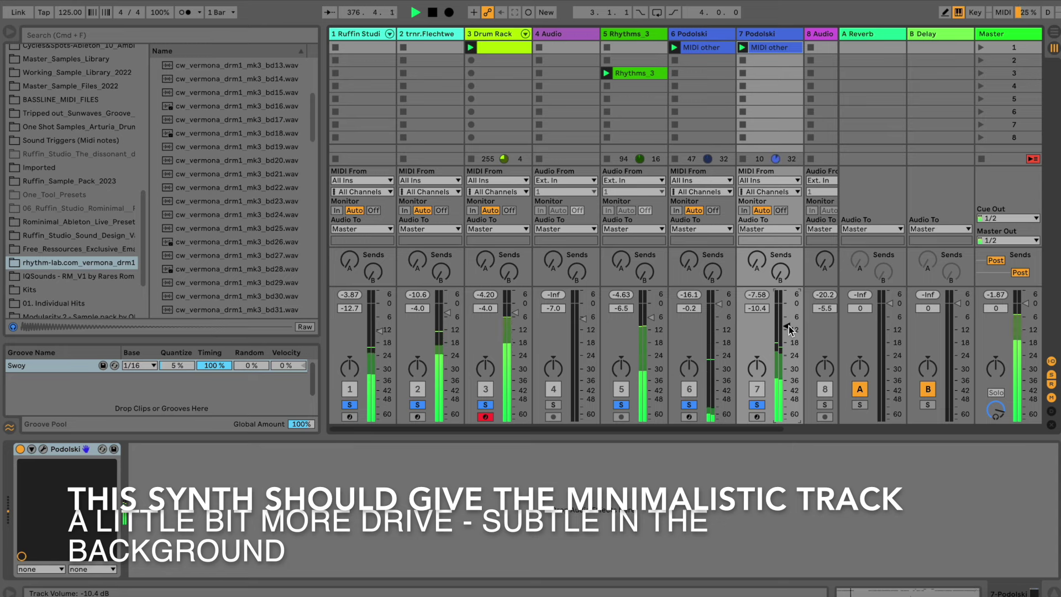
left_click(378, 329)
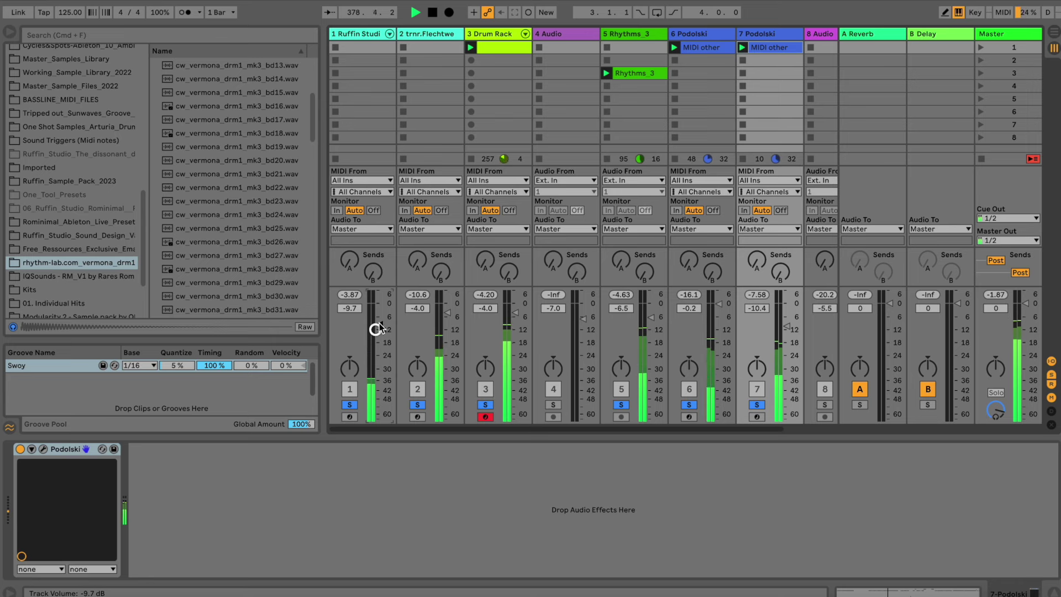
left_click(379, 323)
left_click_drag(375, 320, 374, 318)
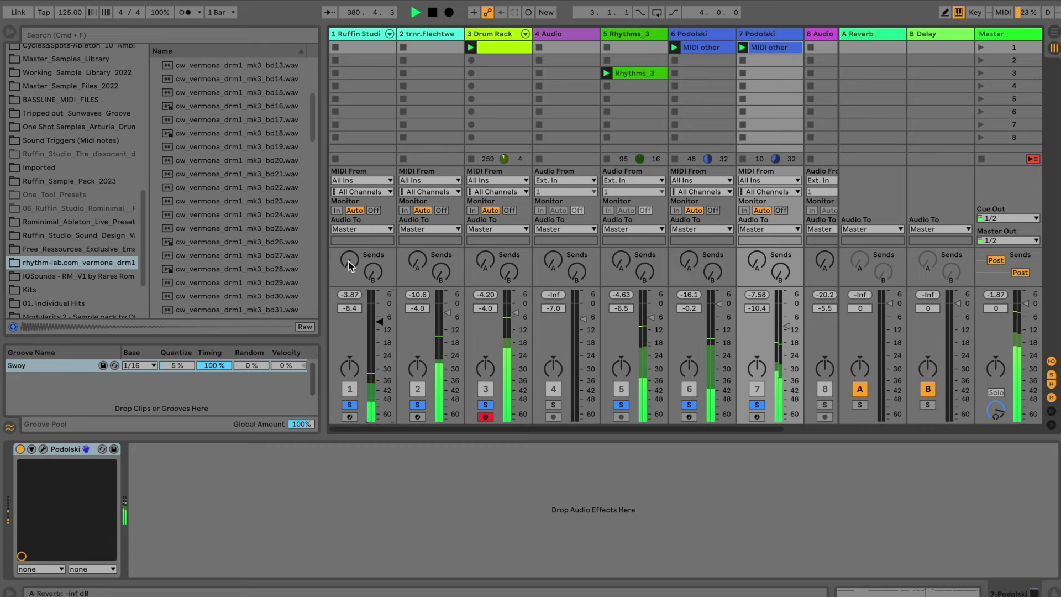
- Insert a new MIDI track after the second Podolski track and load MDD___SNAKE_V3.2.3.amxd, found by searching for "mdd snake"
left_click(357, 34)
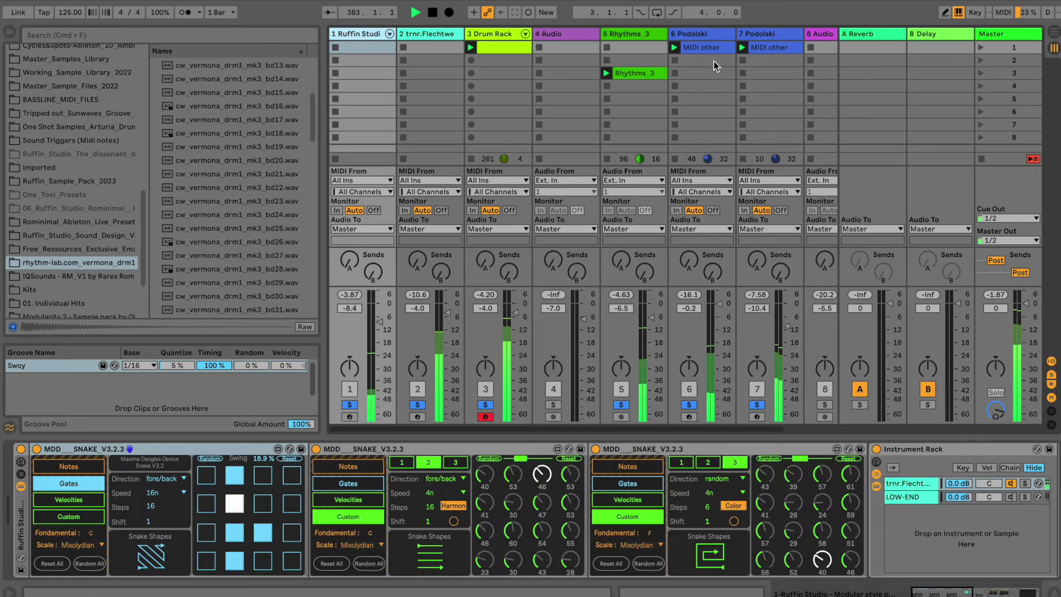
left_click(757, 33)
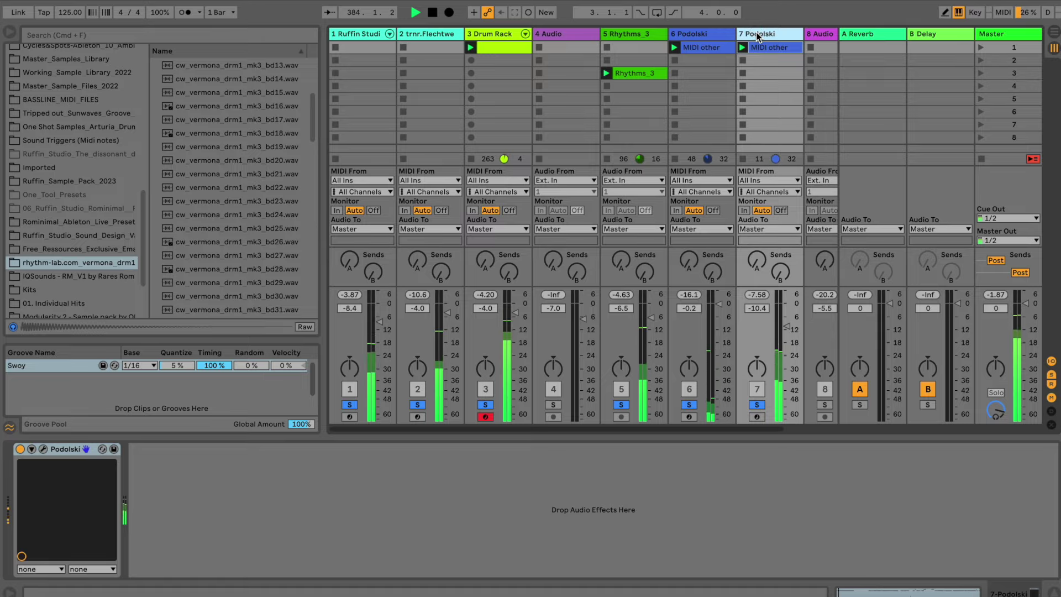
key("super+shift+t")
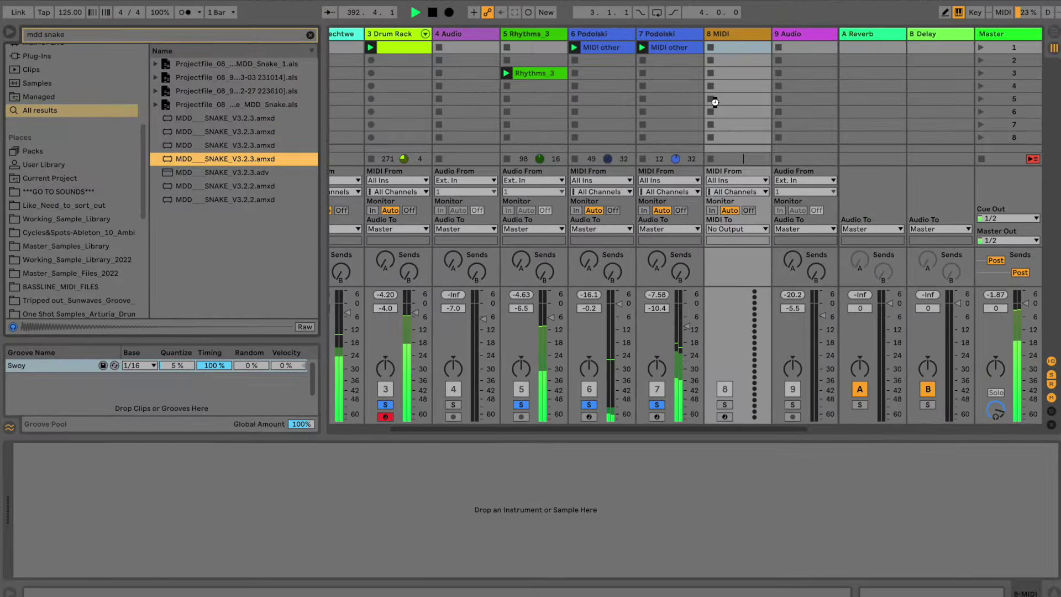
left_click_drag(739, 95, 740, 95)
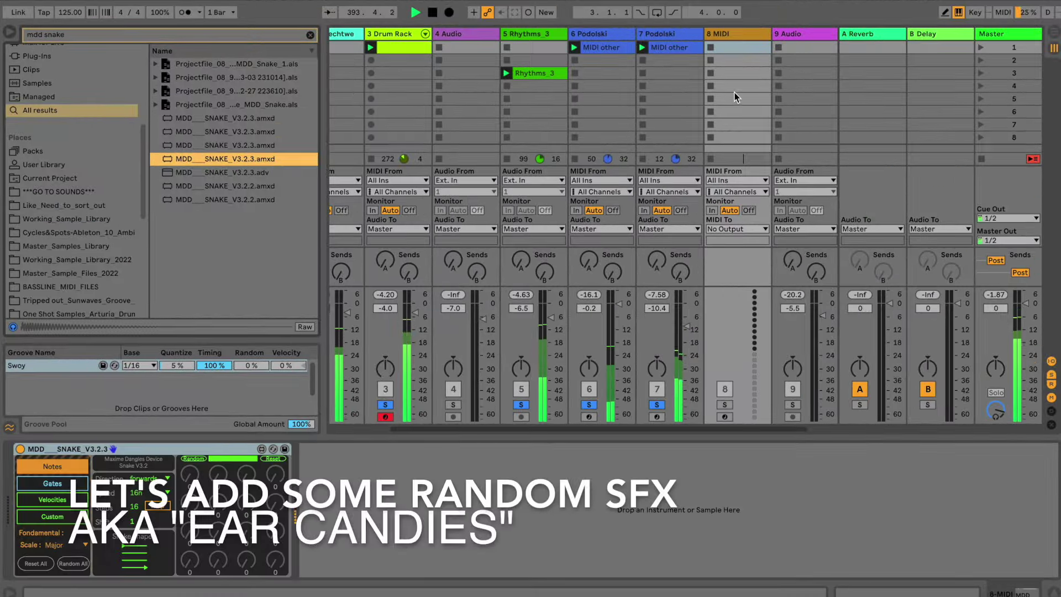
- Change the direction and speed of the Notes sequence in the new track's MDD Snake
left_click(149, 478)
left_click(145, 538)
left_click(142, 493)
left_click(135, 553)
- Set the MDD Snake's Gates sequence to a speed of 2n and a random direction
left_click(61, 484)
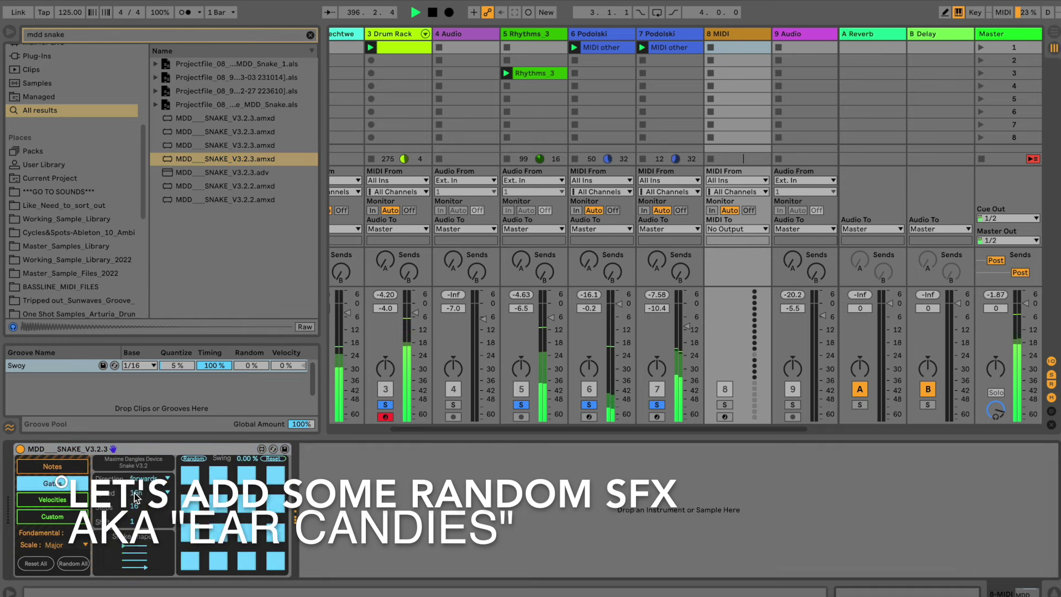
left_click(142, 492)
left_click(146, 553)
left_click(148, 478)
left_click(142, 539)
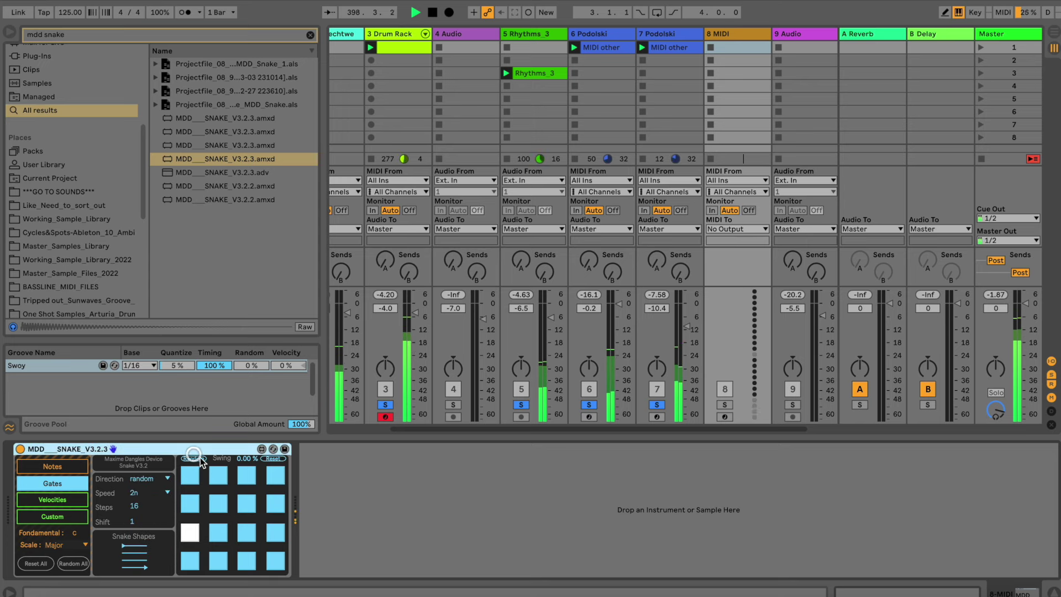
- Randomize the MDD Snake's gates with the vertical zigzag snake shape and set its scale to Mixolydian
left_click(192, 458)
left_click(192, 458)
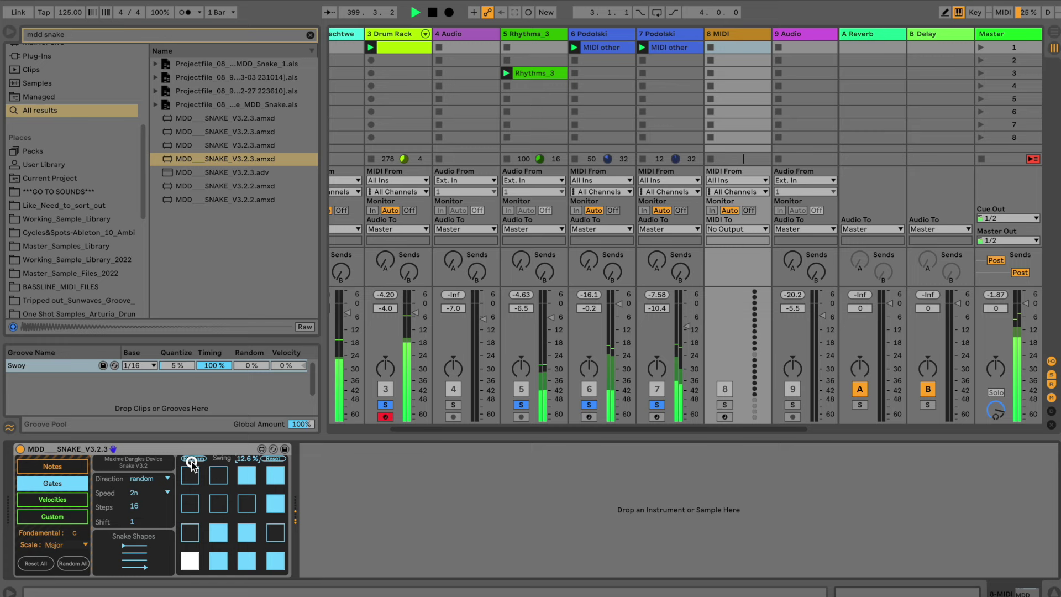
left_click(129, 542)
left_click(63, 545)
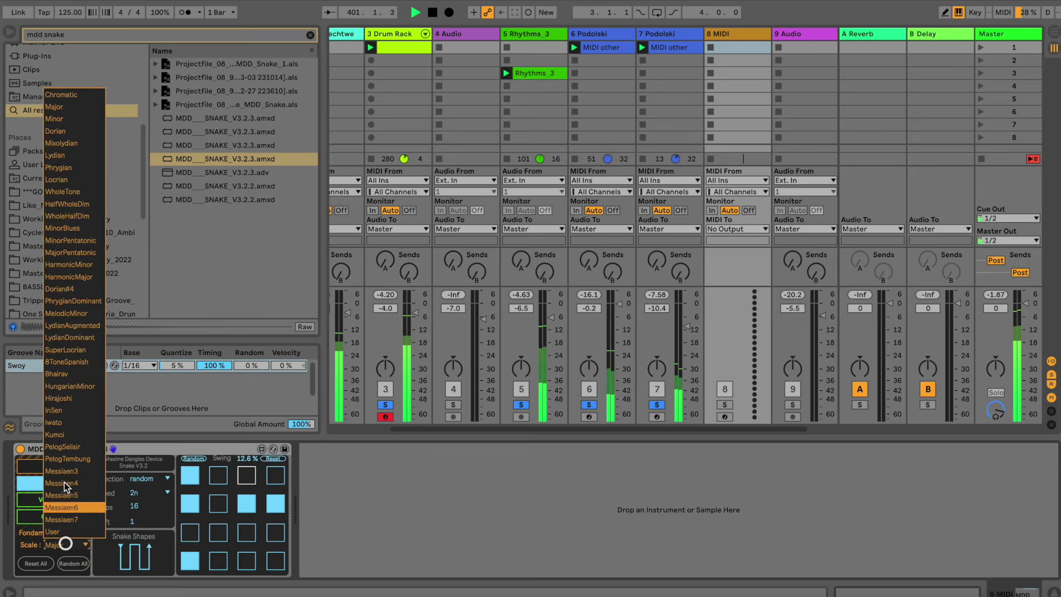
left_click(62, 143)
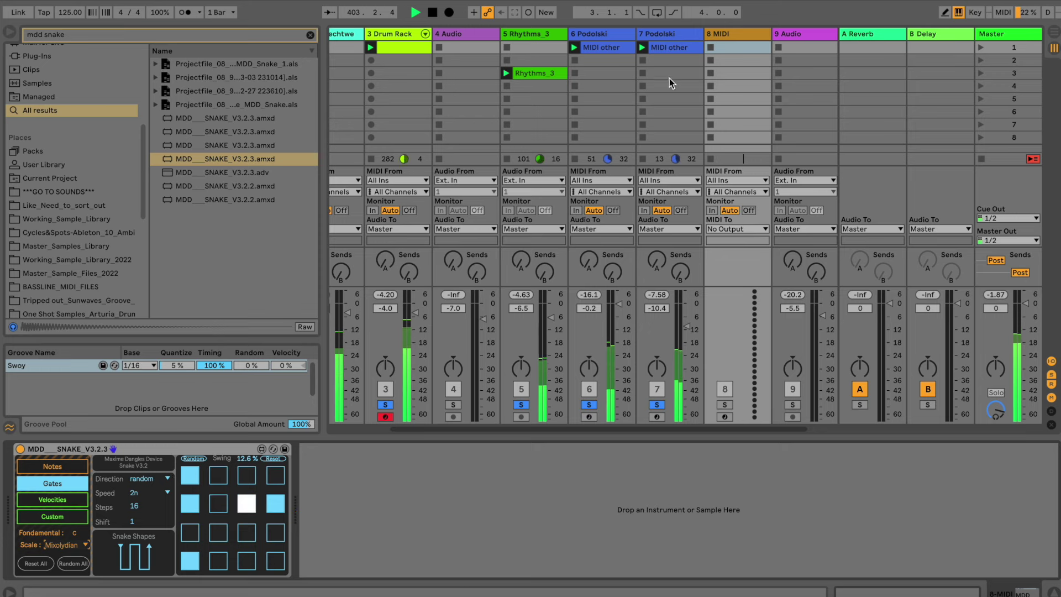
- Copy the Podolski synth from track 7 onto the MDD Snake track and clear all track solos
left_click(655, 34)
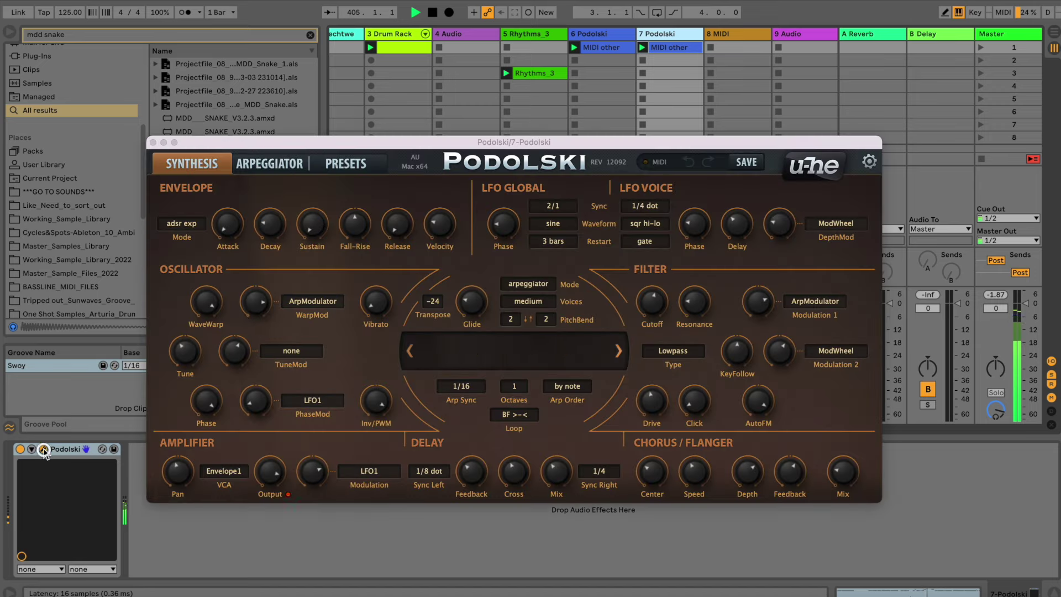
left_click(43, 448)
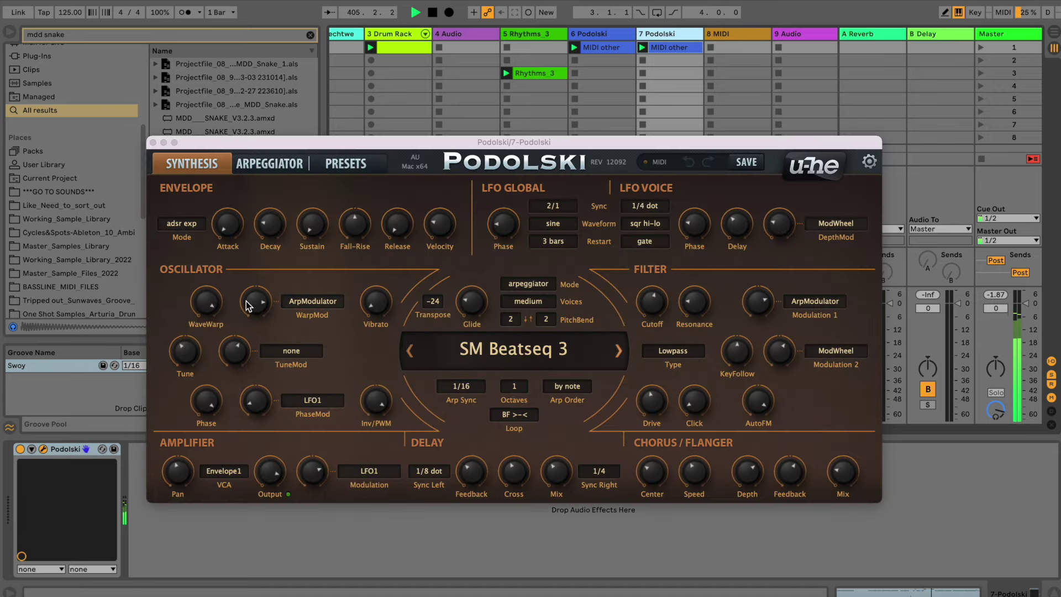
left_click(153, 143)
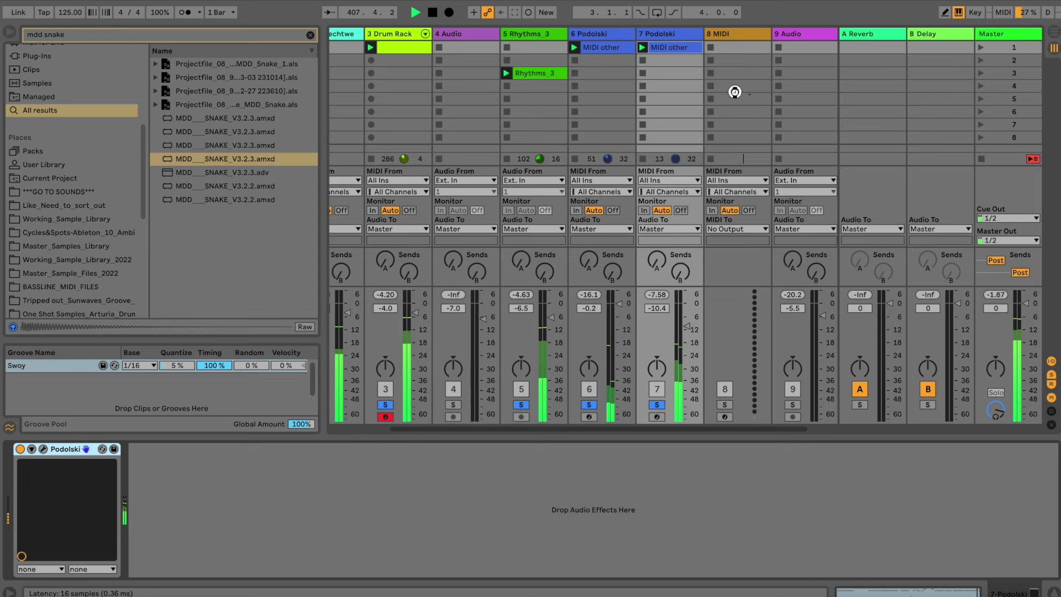
left_click_drag(734, 91, 735, 92)
left_click(724, 404)
left_click_drag(486, 425, 581, 425)
left_click(672, 405)
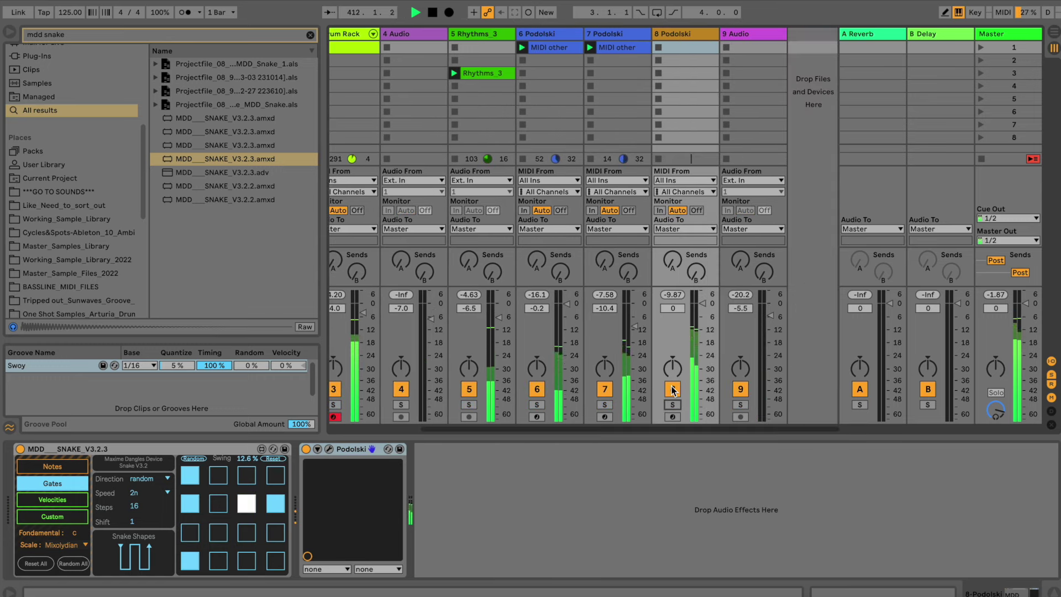
- Solo the new Podolski track and load the TAS Ab-Original preset from Podolski's 05 FX folder after trying HS Radiofonik and HS Spacedogs
left_click(672, 405)
left_click(329, 448)
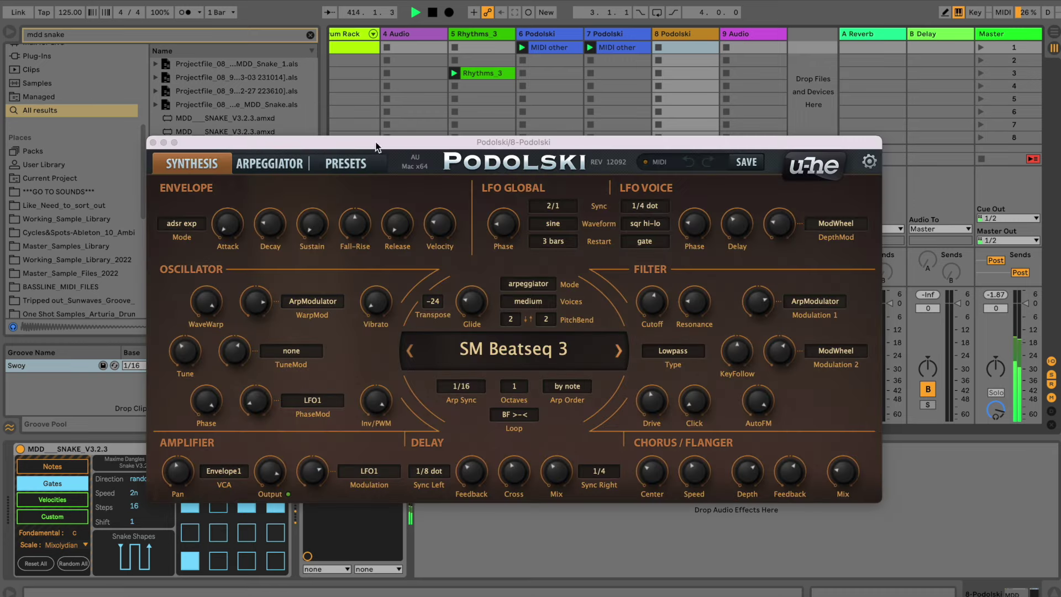
left_click(298, 168)
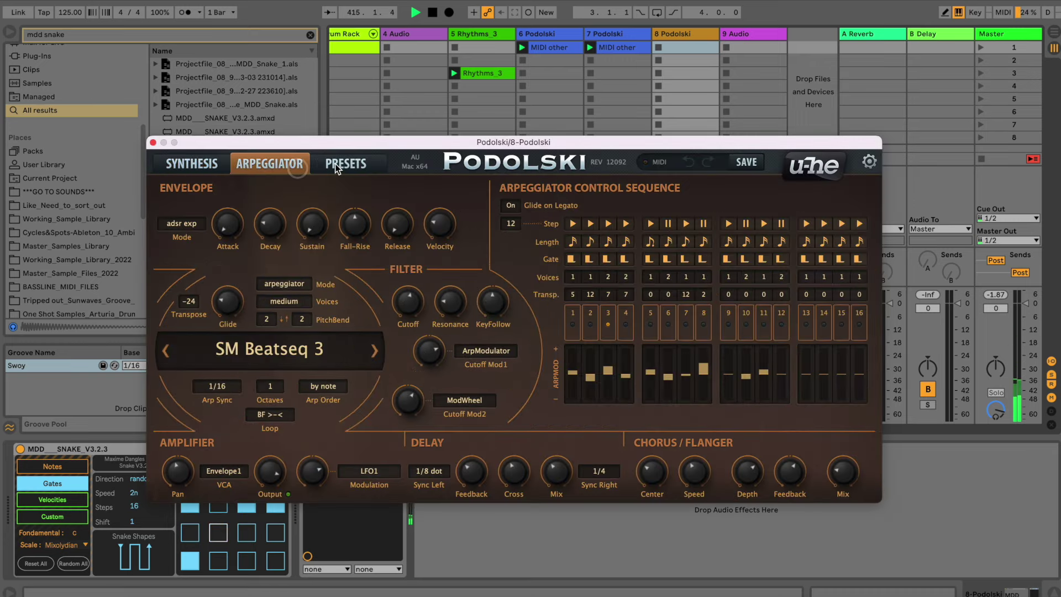
left_click(337, 167)
key("XF86AudioMute")
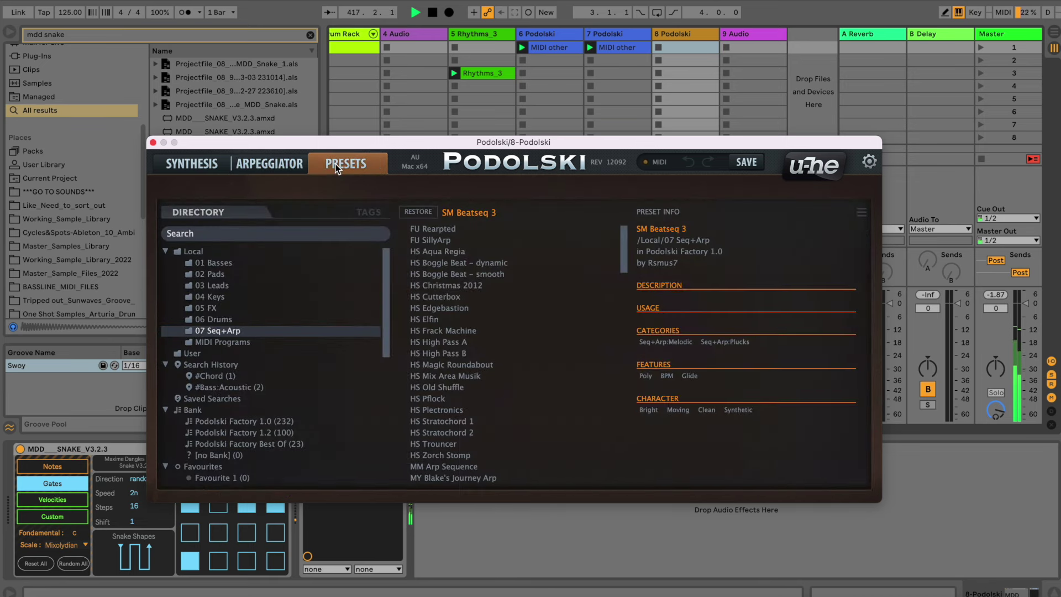
key("XF86AudioMute")
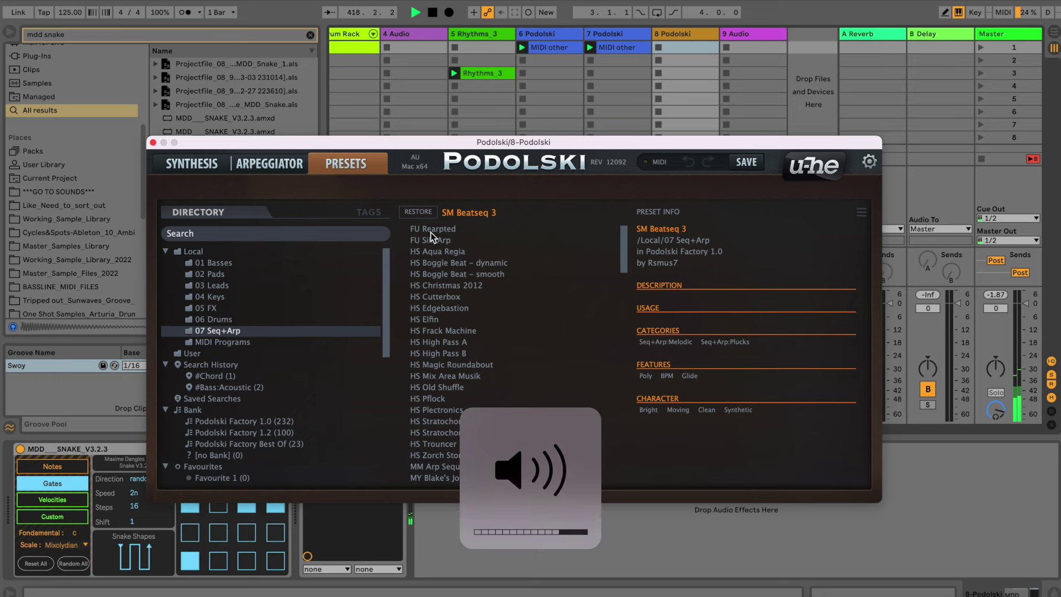
left_click(223, 308)
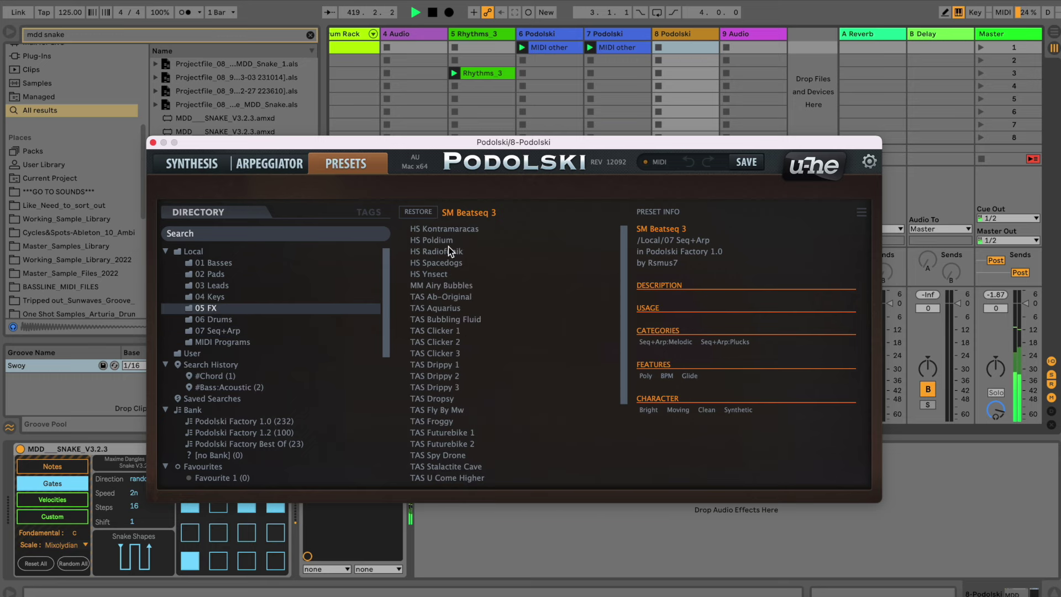
left_click(448, 248)
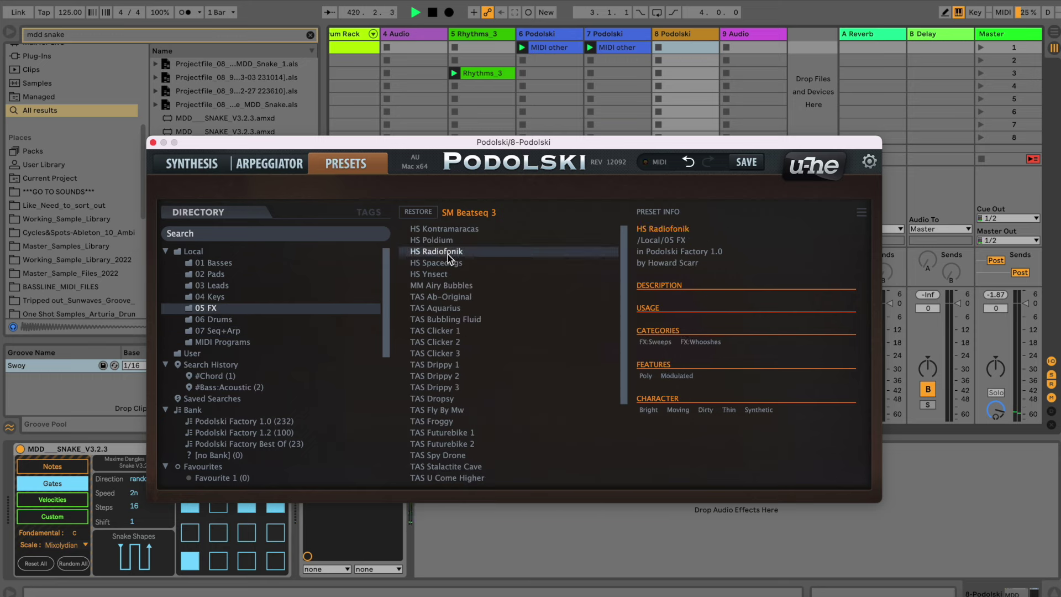
left_click(448, 263)
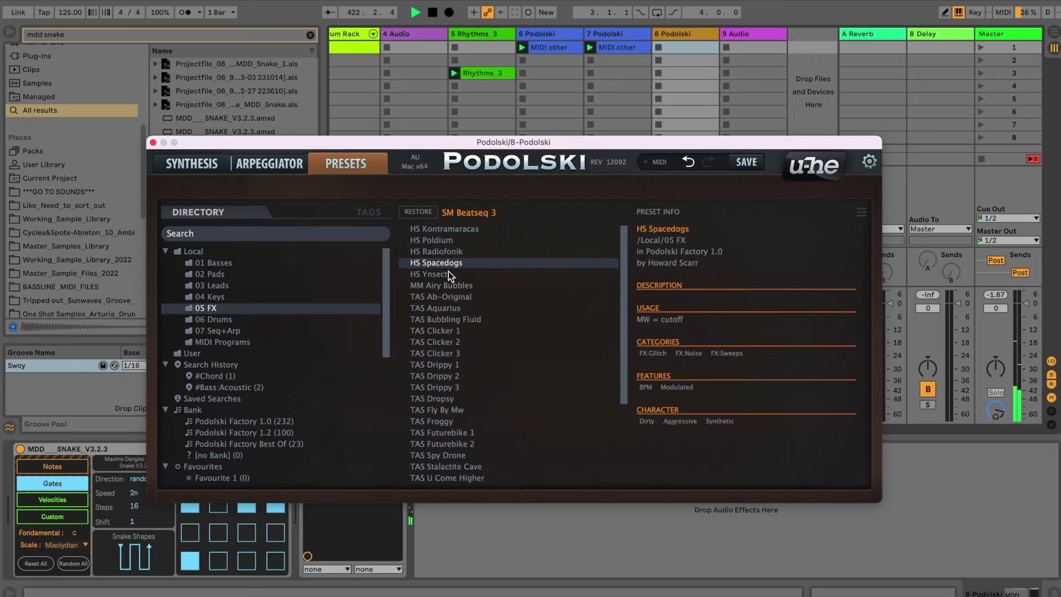
left_click(443, 297)
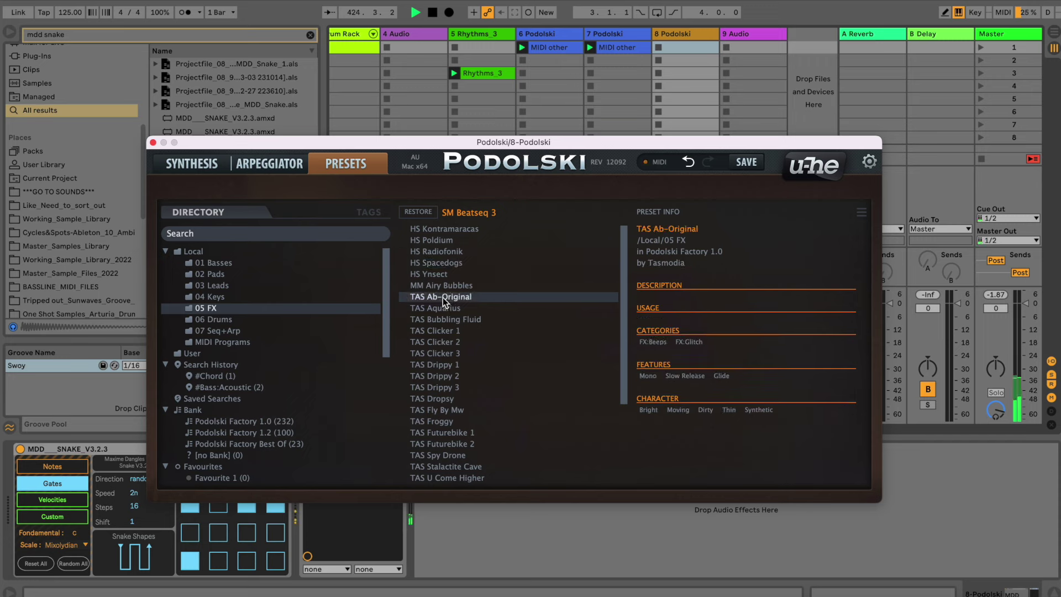
- Unsolo the new Podolski track and lower its volume to -11.4 dB
left_click(153, 143)
left_click(672, 404)
left_click_drag(698, 303, 699, 328)
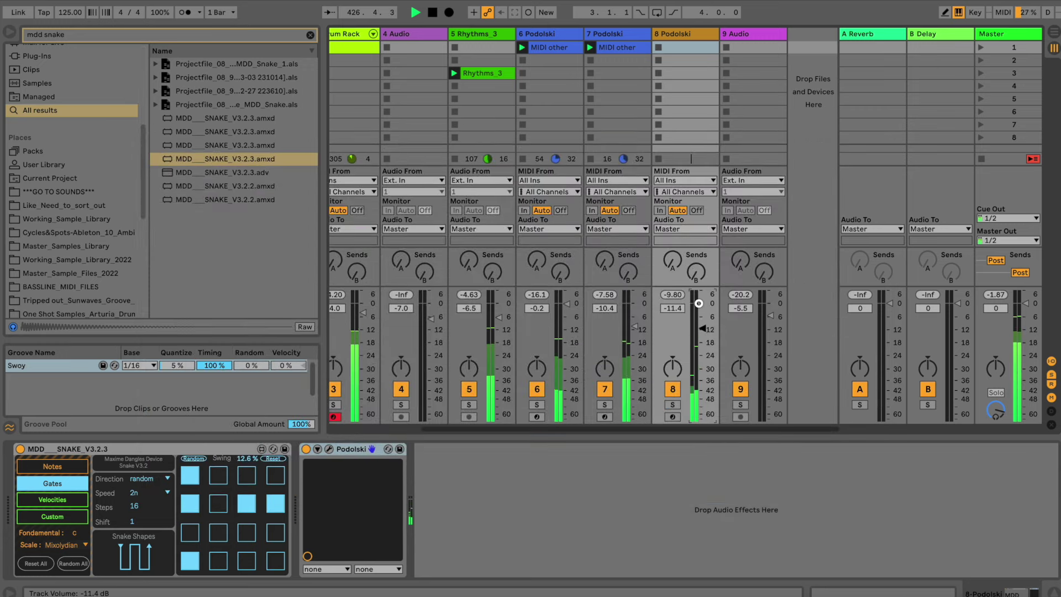
- Randomize the MDD Snake's Notes sequence and set it to a random direction and a speed of 2n
left_click(79, 466)
left_click(201, 457)
left_click(148, 478)
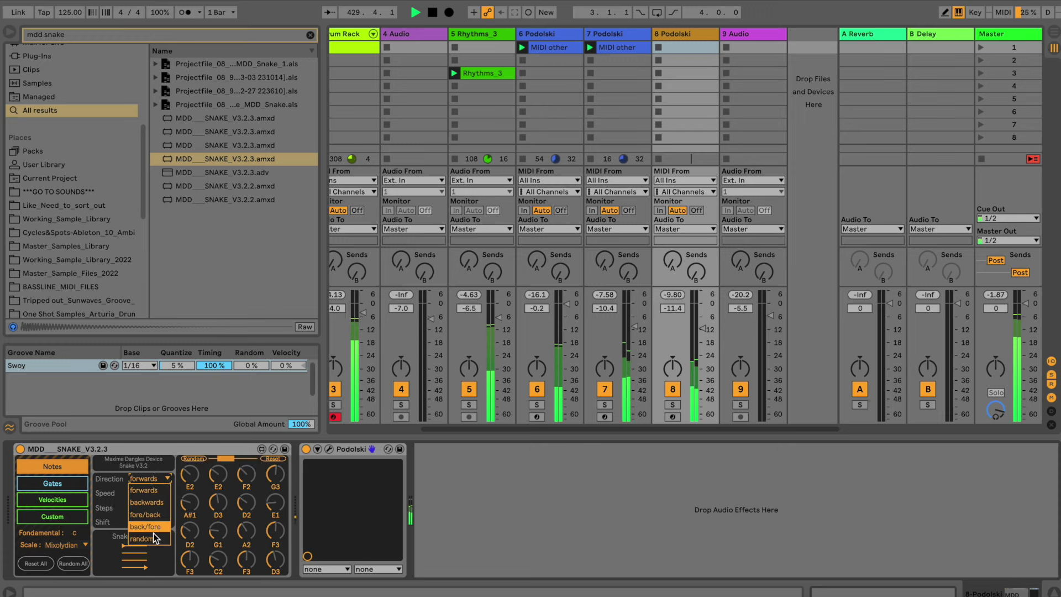
left_click(153, 538)
left_click(165, 492)
left_click(142, 550)
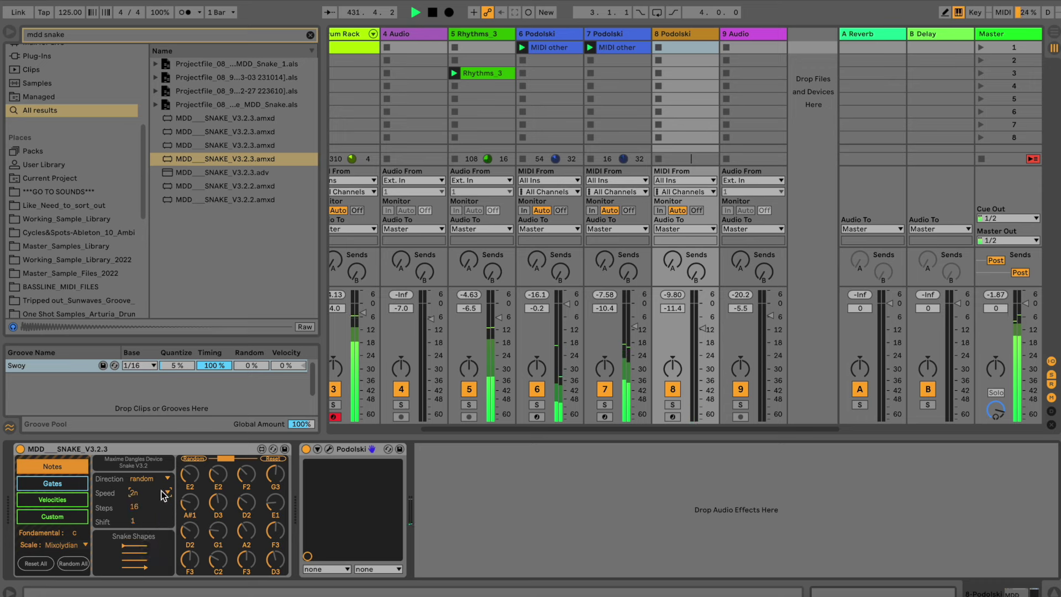
left_click(193, 458)
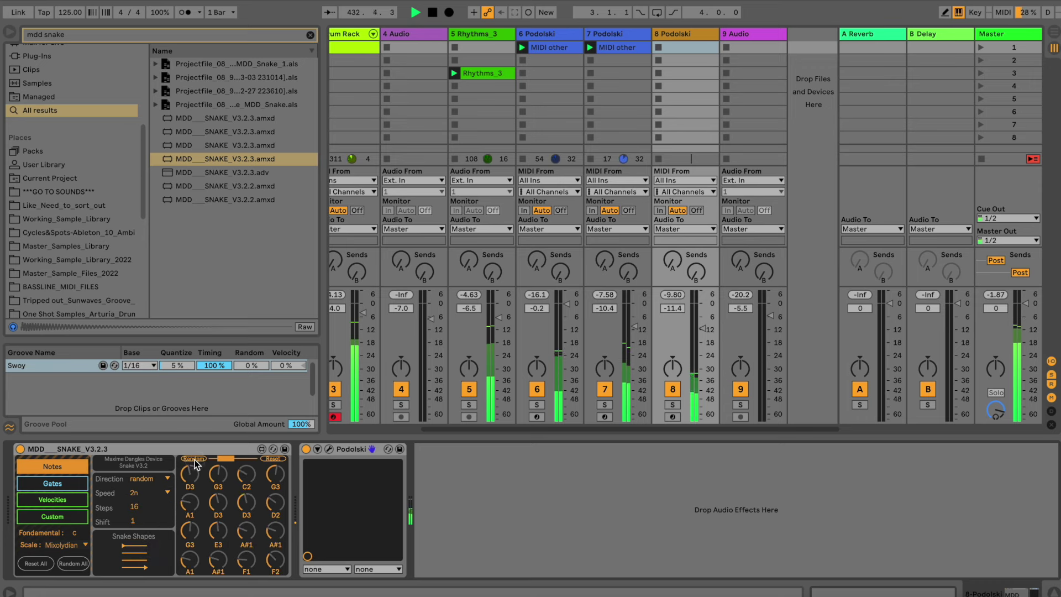
- Lower the new Podolski track's volume to -20.6 dB and raise its send to the A Reverb return
left_click_drag(700, 328, 699, 340)
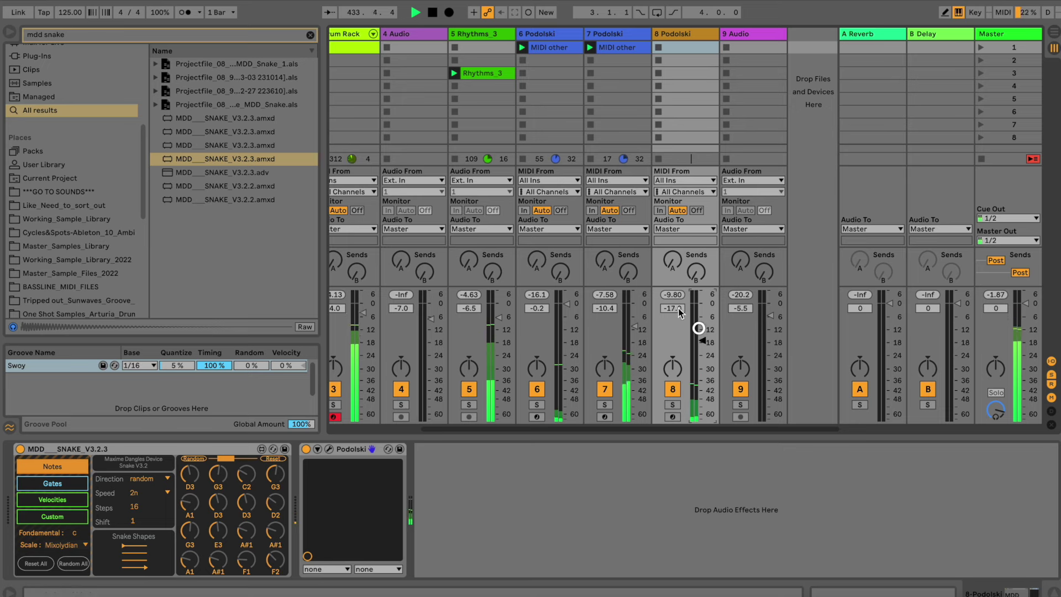
left_click_drag(677, 261, 677, 253)
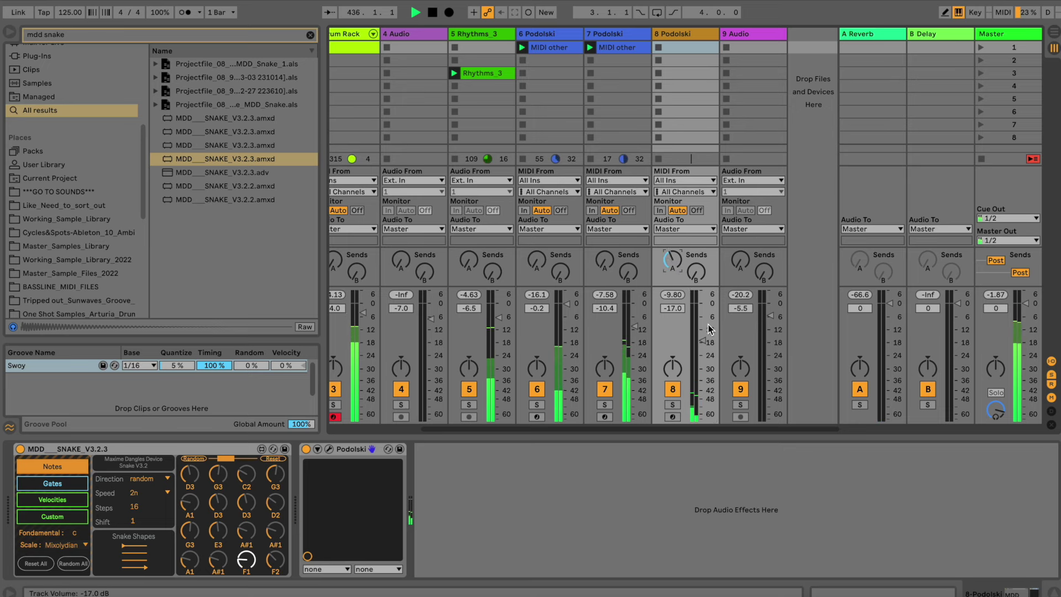
left_click_drag(700, 341, 701, 348)
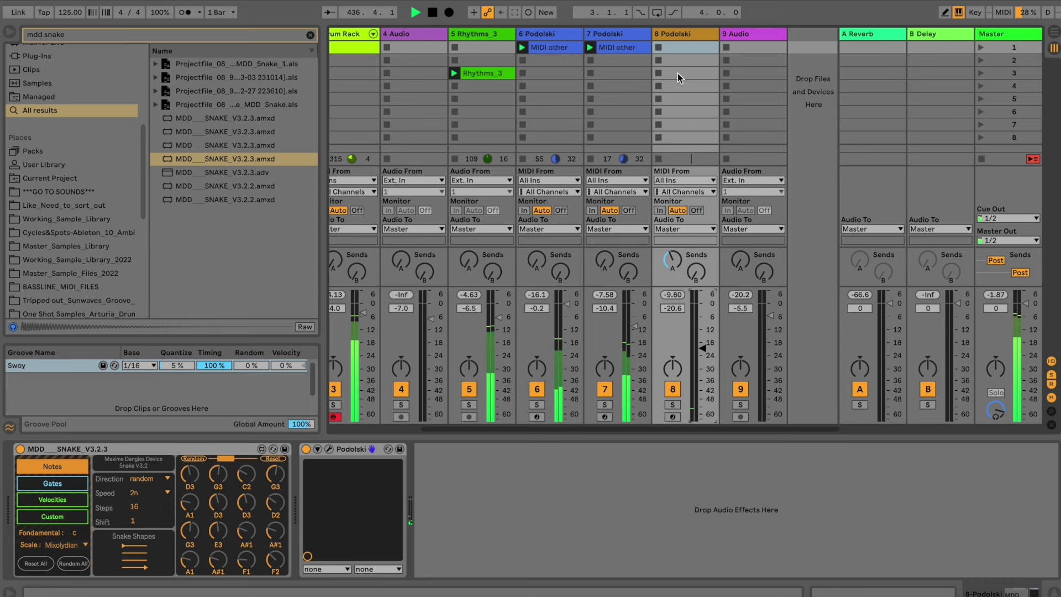
- Load the TAS Bubbling Fluid preset in track 8's Podolski and take the track out of solo
left_click(678, 37)
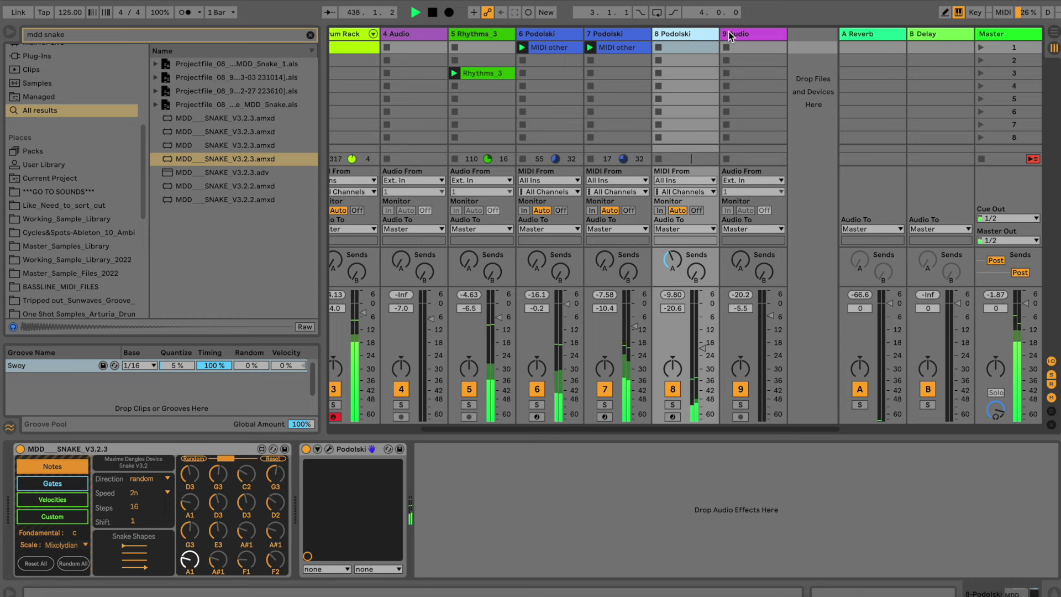
key("super+alt+p")
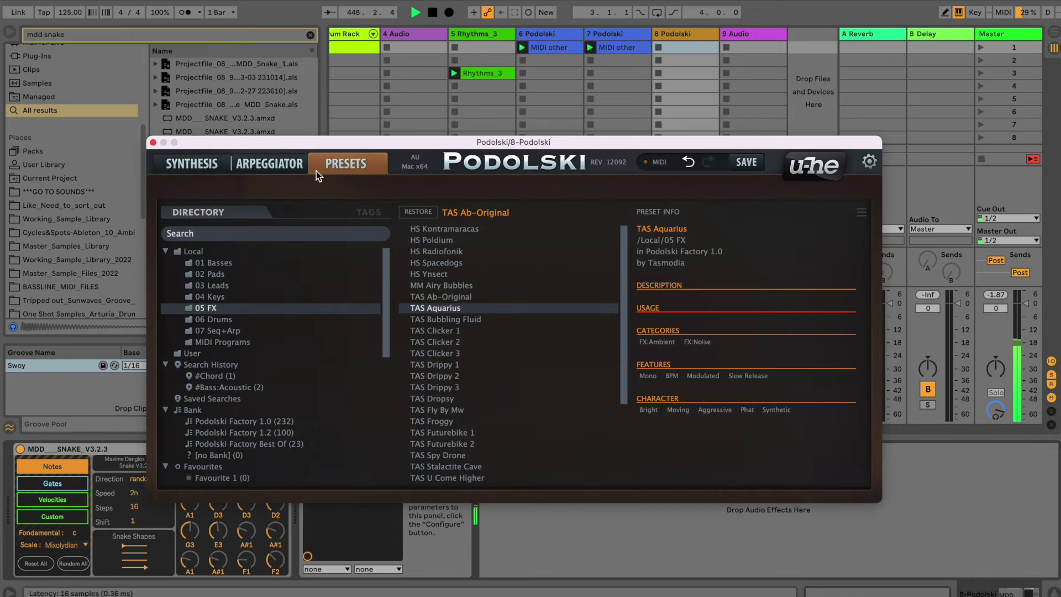
left_click(154, 143)
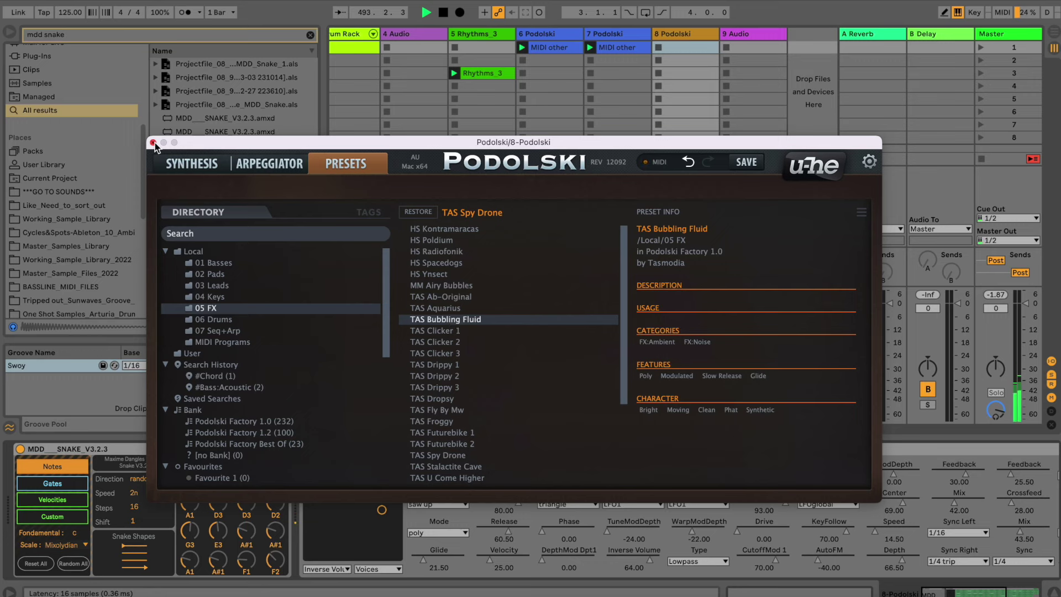
left_click(153, 143)
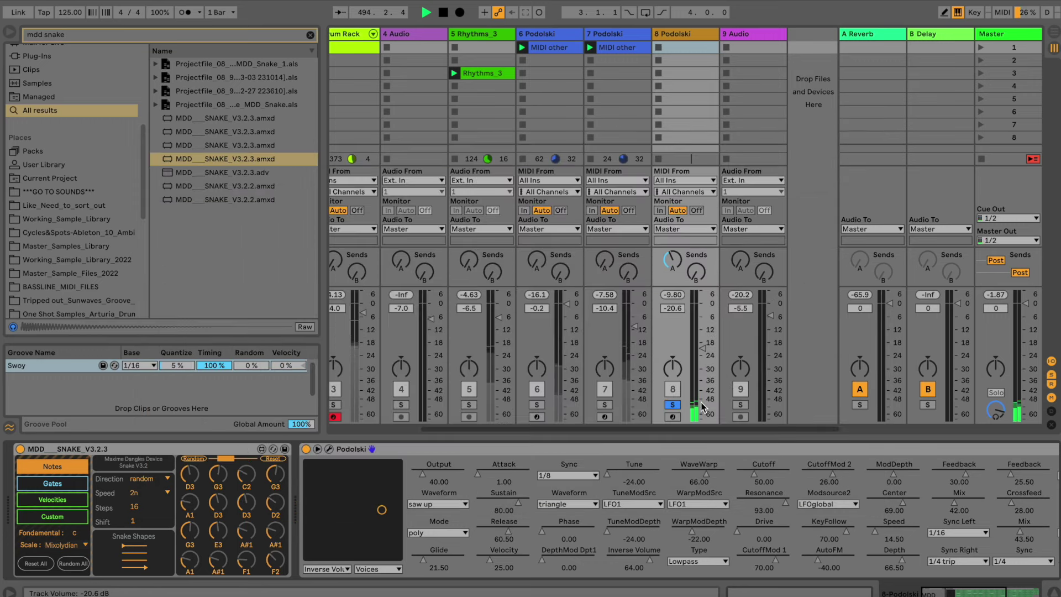
left_click(672, 405)
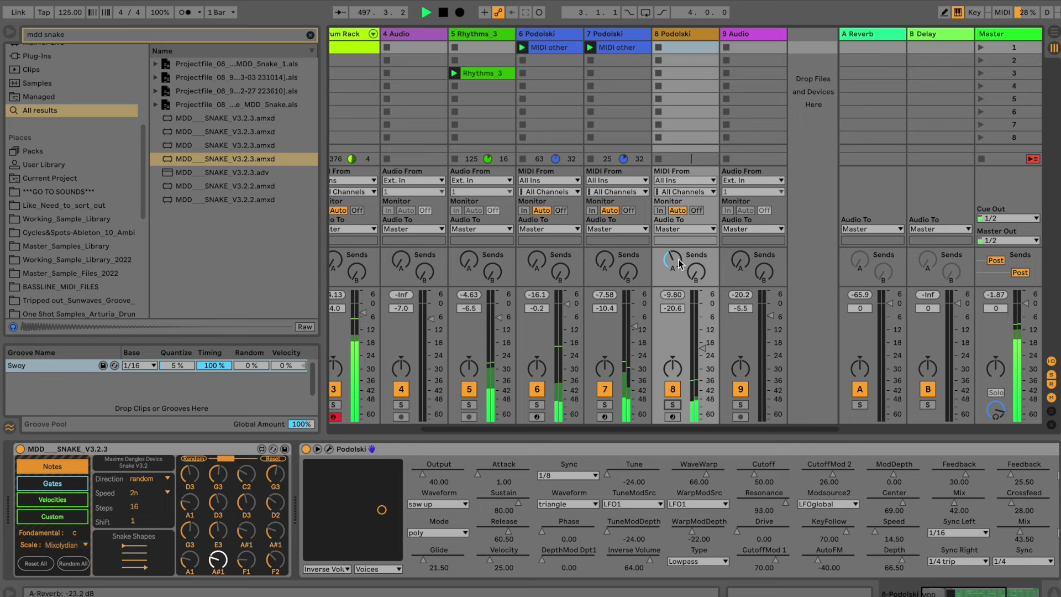
- Increase track 8's send to the A Reverb return and set the track's volume to -23.2 dB
left_click_drag(677, 258, 680, 262)
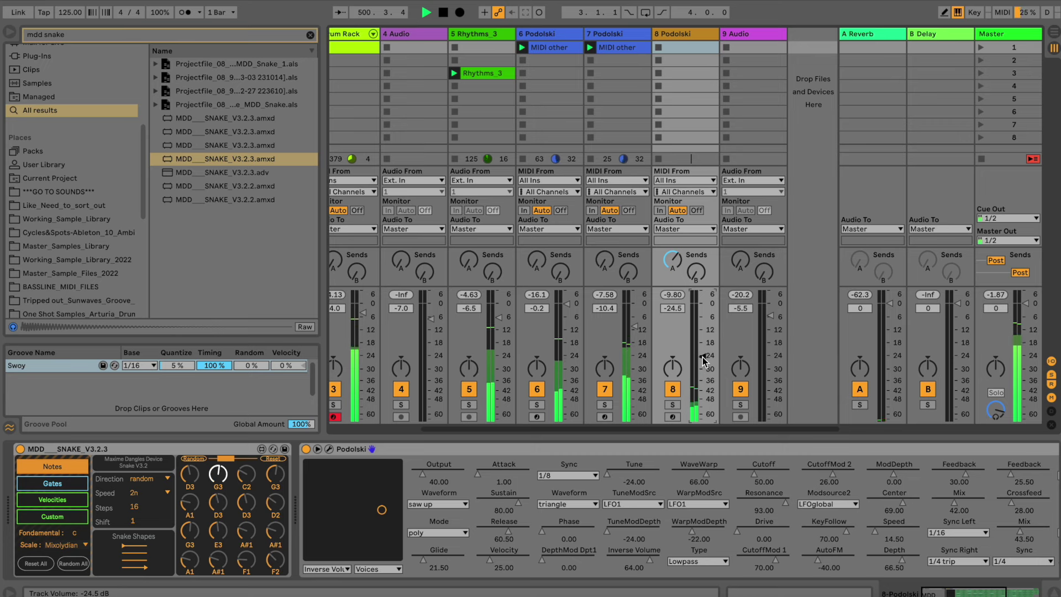
left_click_drag(702, 360, 699, 360)
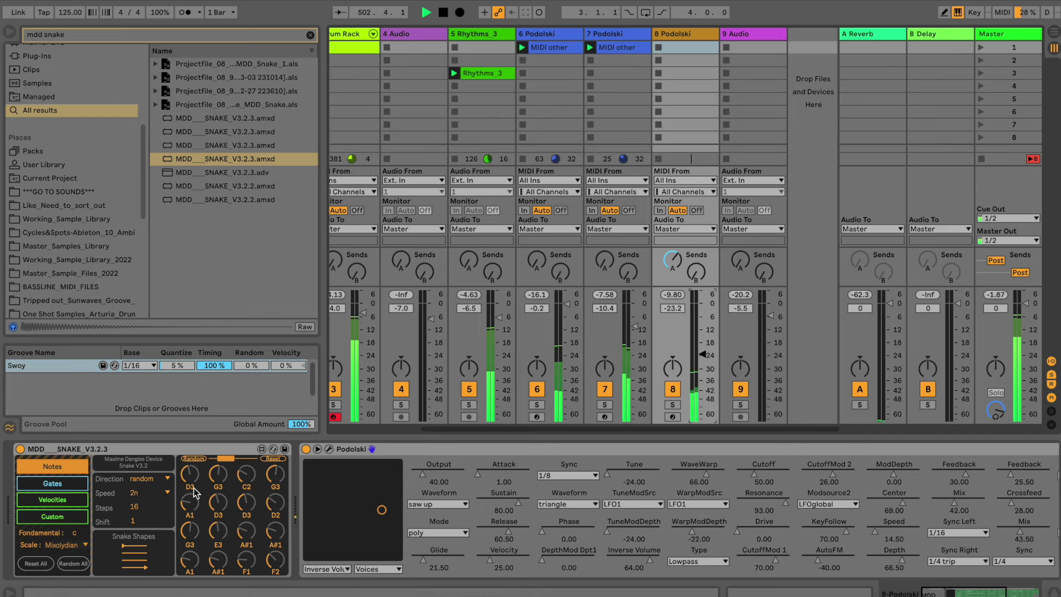
- Randomize the MDD Snake's notes over a wider, higher range and choose the diagonal snake shape
left_click_drag(220, 462, 251, 461)
left_click(206, 460)
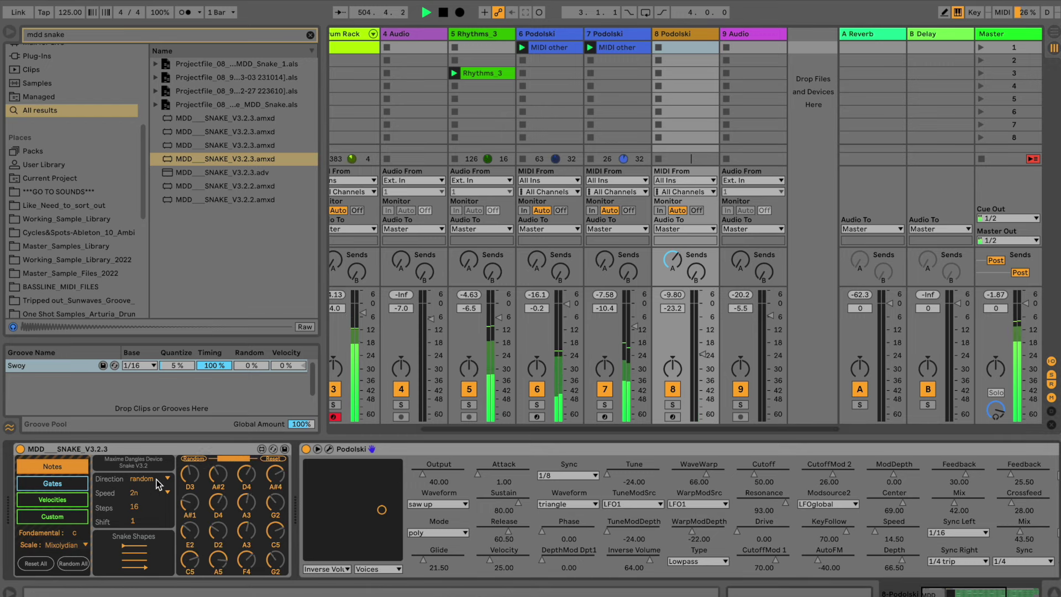
left_click(143, 556)
left_click(143, 558)
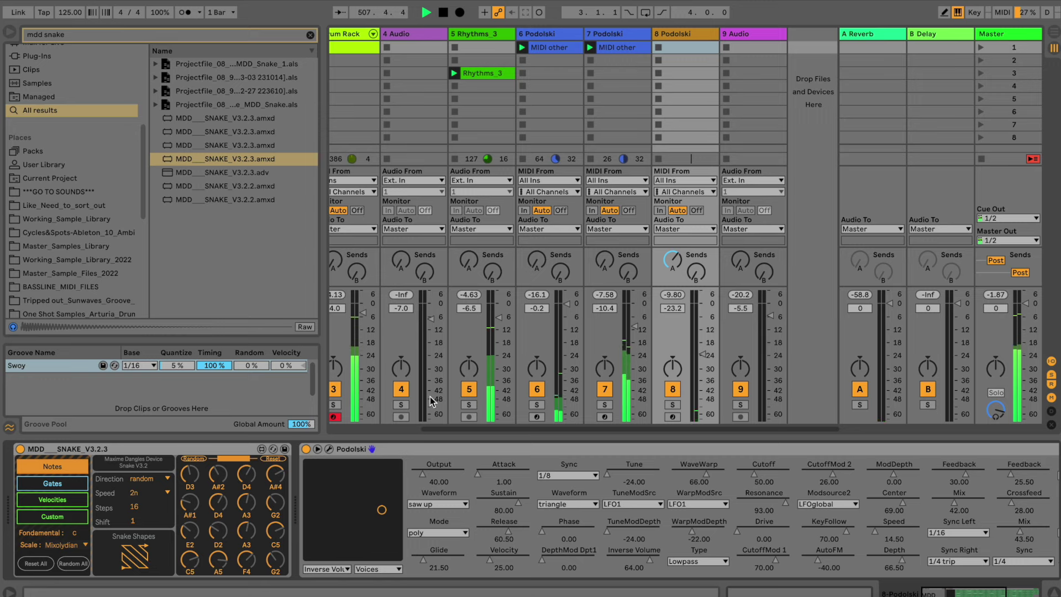
- Mute the Drum Rack track to hear the groove without it, and switch the track back on
left_click_drag(552, 429, 445, 427)
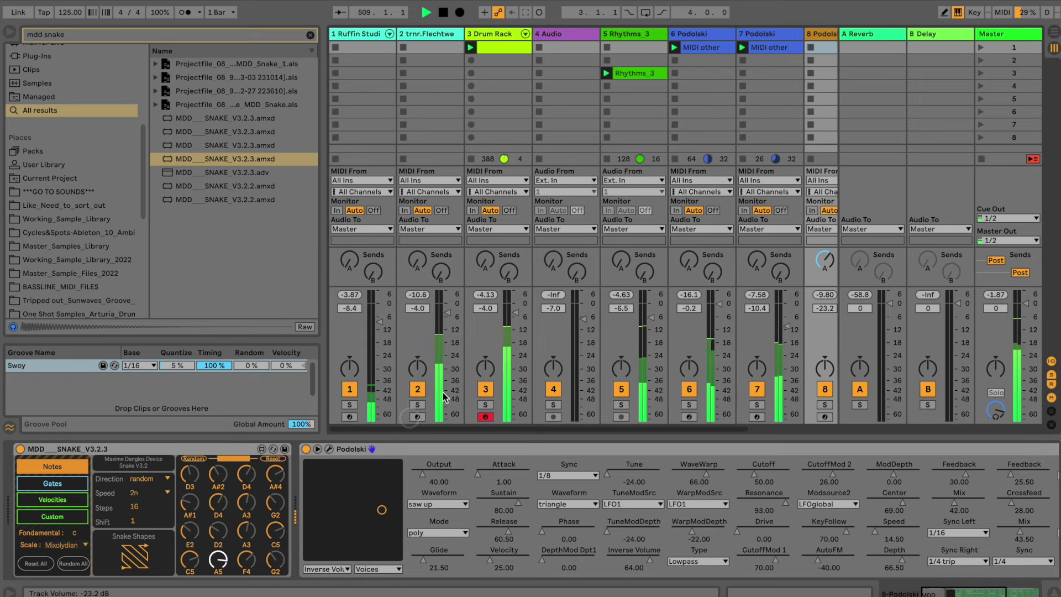
left_click(485, 390)
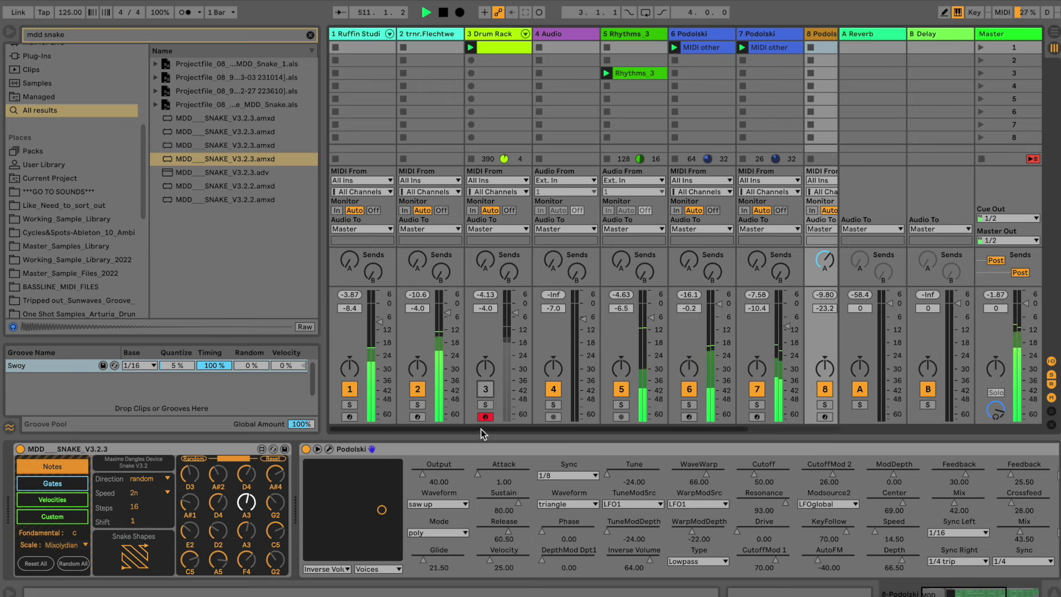
left_click_drag(545, 429, 635, 427)
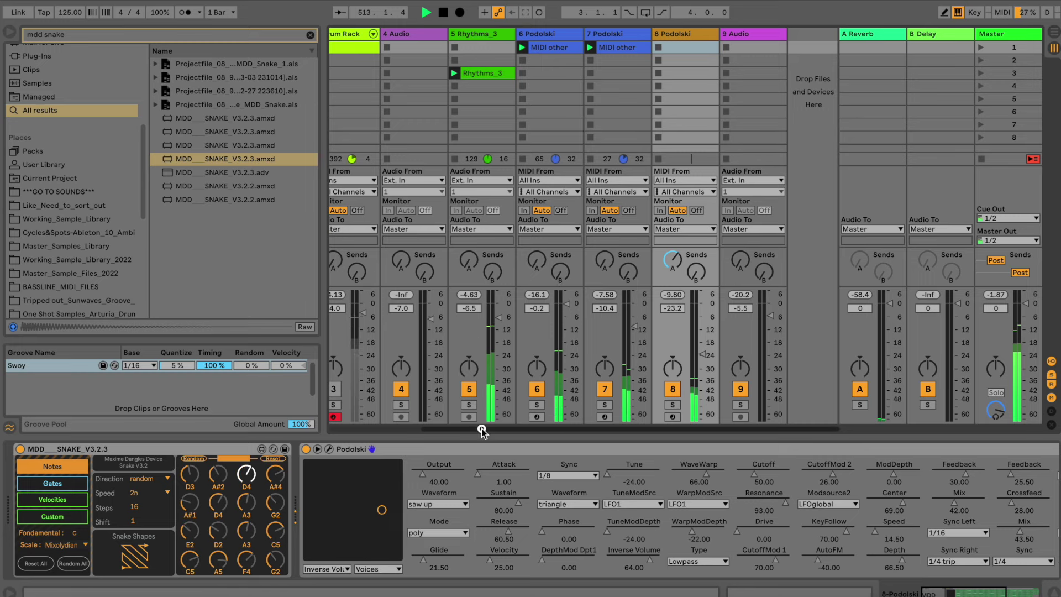
left_click_drag(485, 429, 443, 428)
left_click(407, 390)
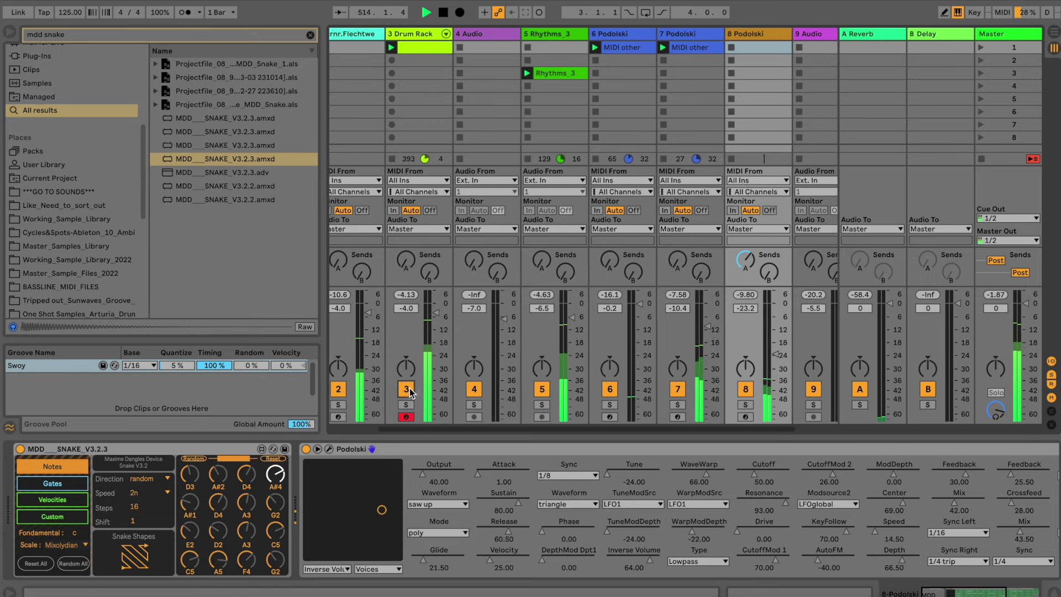
- Set the Drum Rack track's volume to -3.8 dB and lower track 8's volume to -28.4 dB
left_click_drag(439, 323, 432, 309)
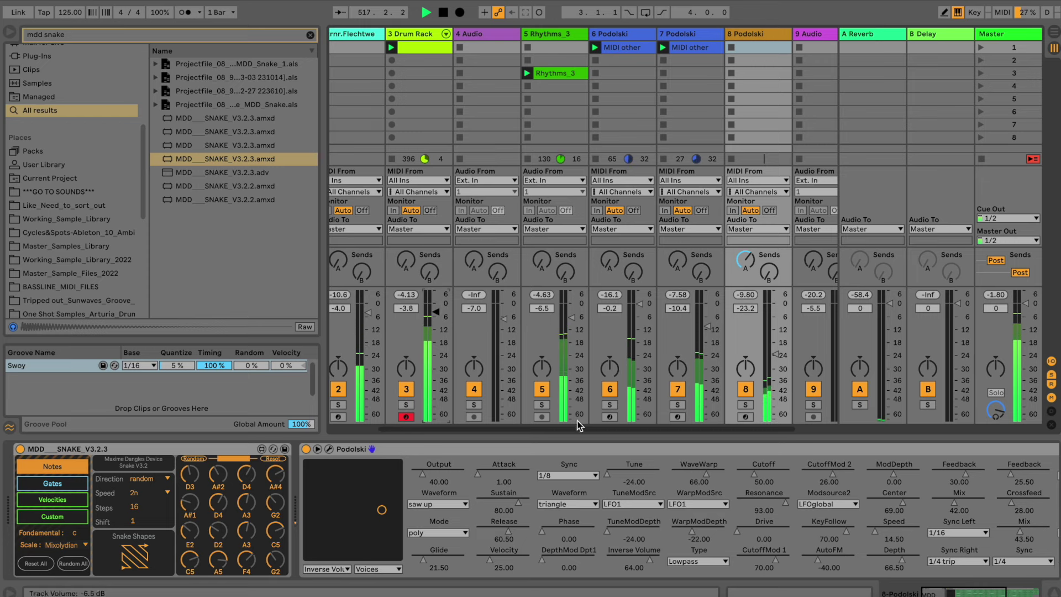
left_click_drag(578, 429, 641, 434)
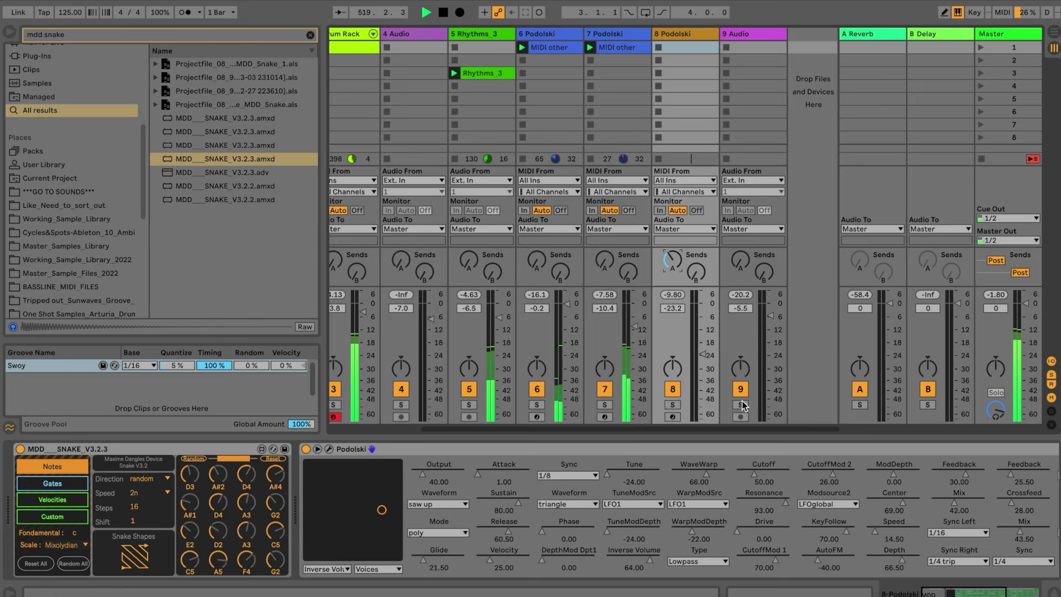
left_click(752, 180)
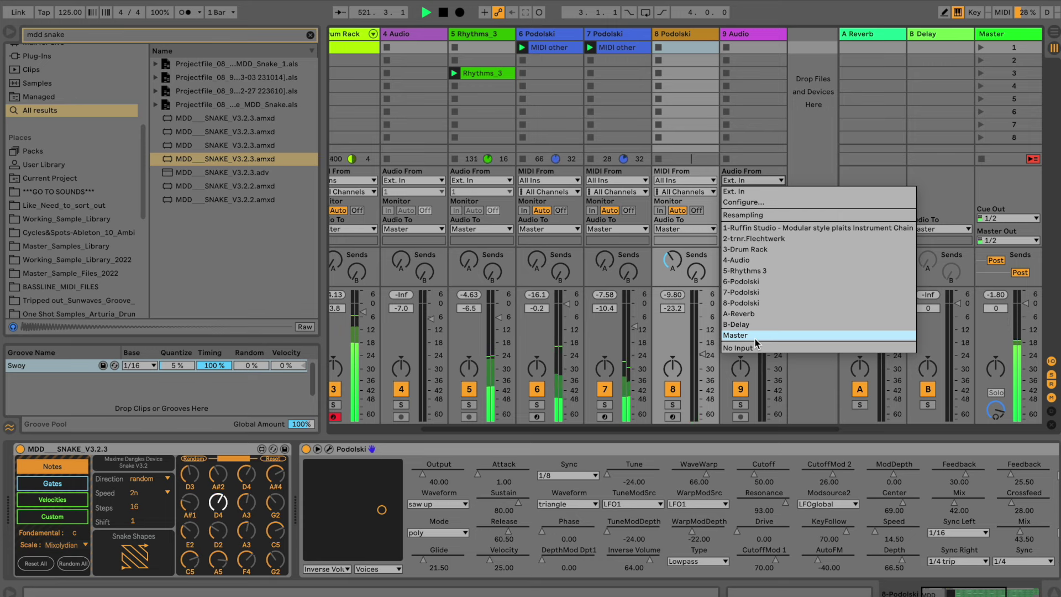
left_click(741, 191)
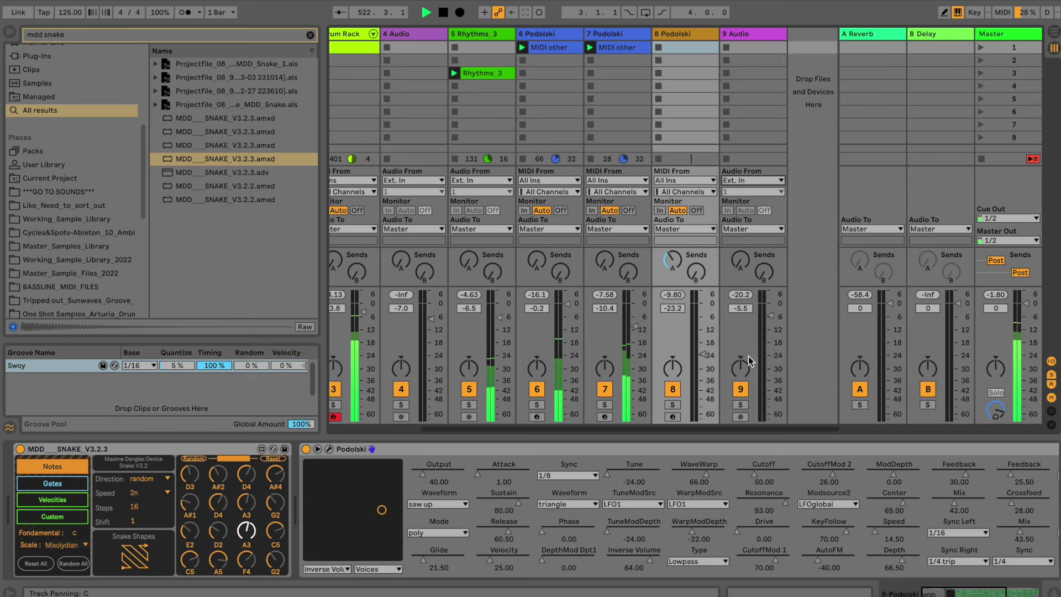
left_click_drag(705, 362, 704, 373)
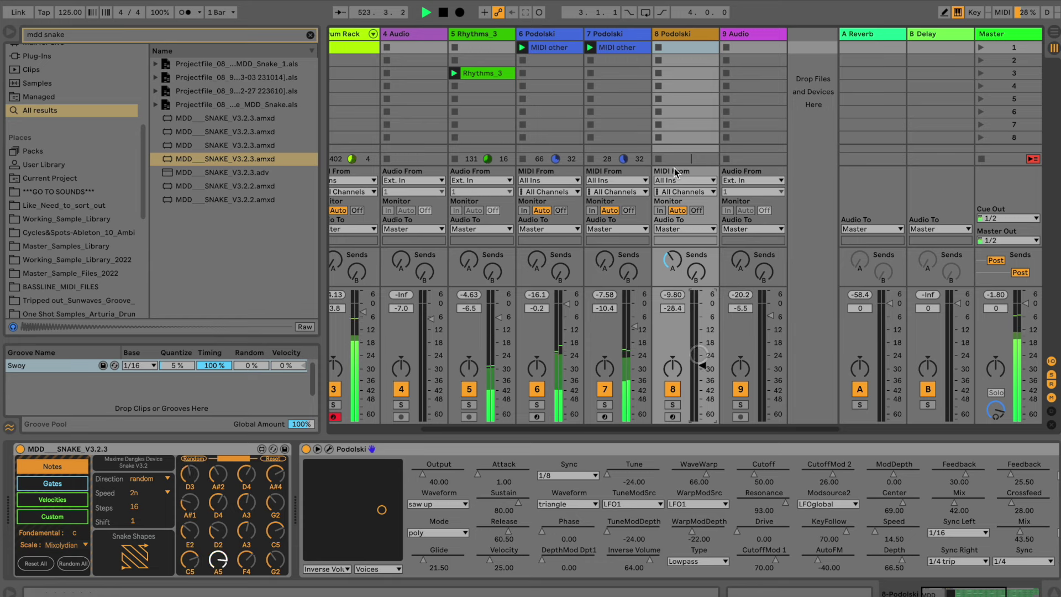
- Duplicate the track 8 Podolski and randomize the green value lane in the copy's MDD Snake
left_click(683, 34, "super")
key("super+d")
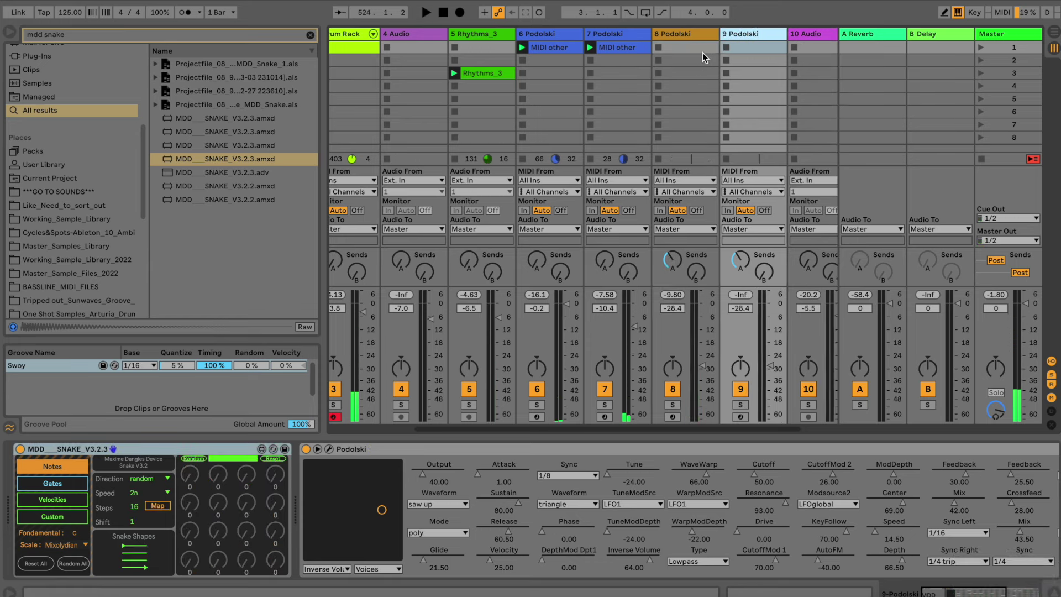
left_click(196, 459)
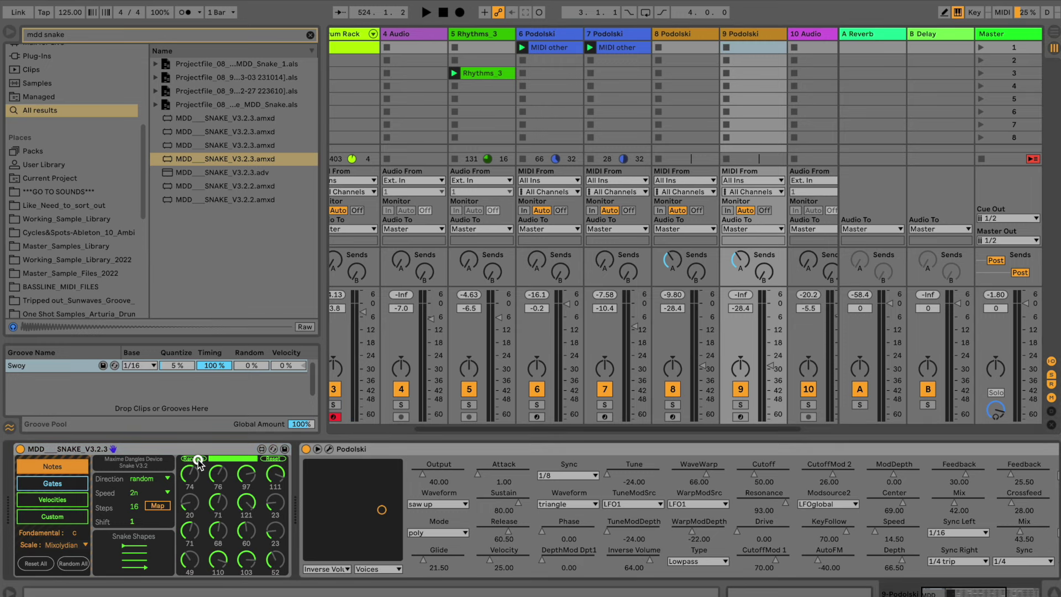
- Randomize the gate pattern of track 9's MDD Snake several times
left_click(70, 479)
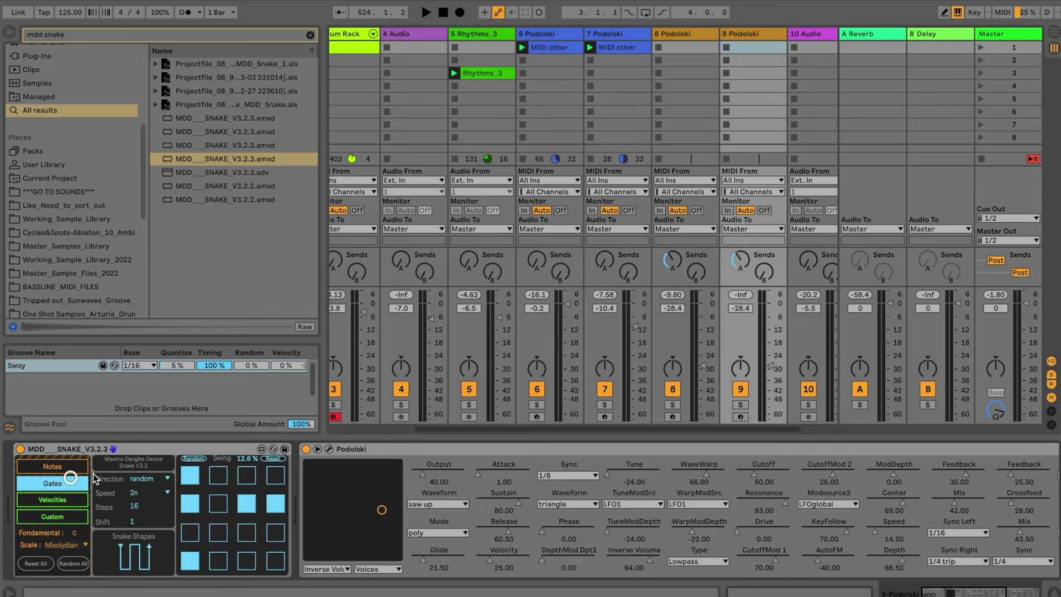
left_click(188, 460)
left_click(188, 459)
left_click(188, 459)
left_click(187, 459)
left_click(187, 459)
left_click(187, 459)
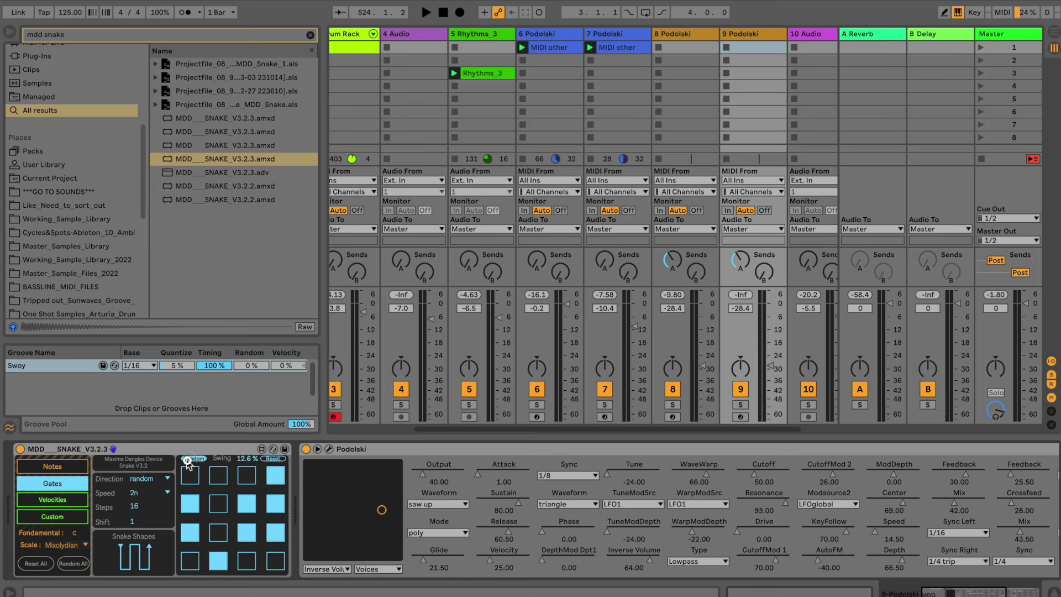
left_click(188, 459)
- Thin out track 9's MDD Snake gates so that only steps 1 and 15 stay active
left_click(246, 475)
left_click(246, 503)
left_click(190, 532)
left_click(189, 475)
left_click(275, 560)
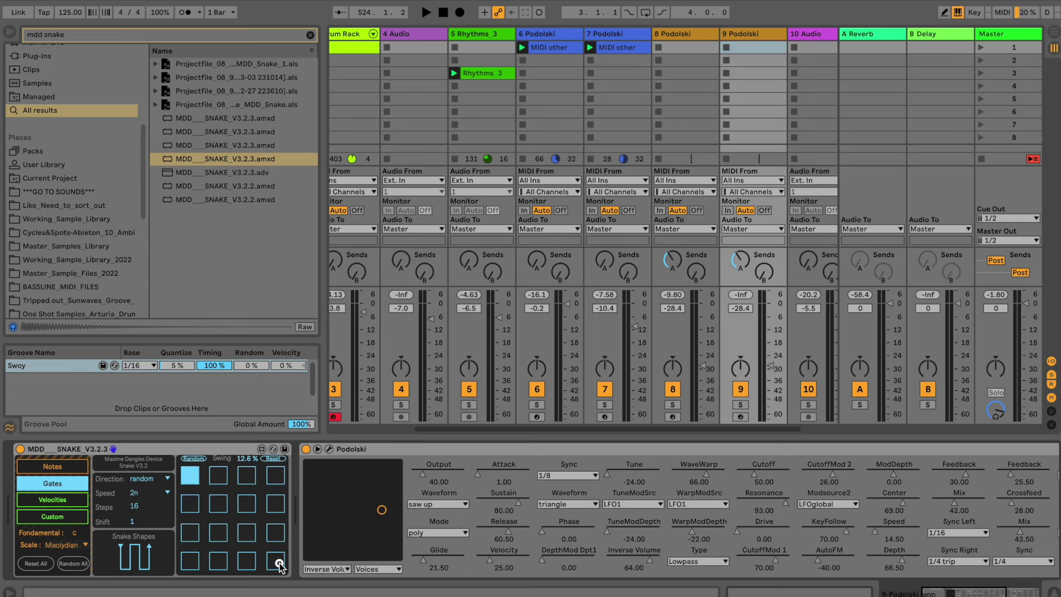
left_click(247, 561)
- Give track 9's gates the straight horizontal snake shape with forwards direction, and randomize the MDD Snake's notes
mouse_move(135, 548)
left_mouse_down()
mouse_move(119, 483)
mouse_move(123, 553)
left_mouse_up()
left_click(127, 481)
left_click(137, 489)
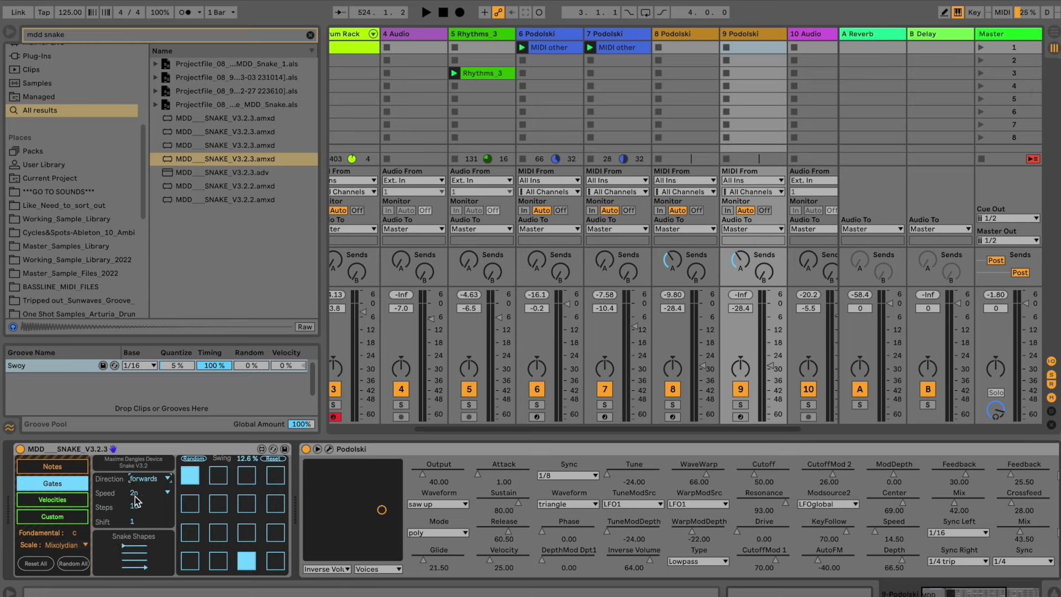
left_click(110, 446)
left_click_drag(135, 476, 137, 523)
left_click(67, 462)
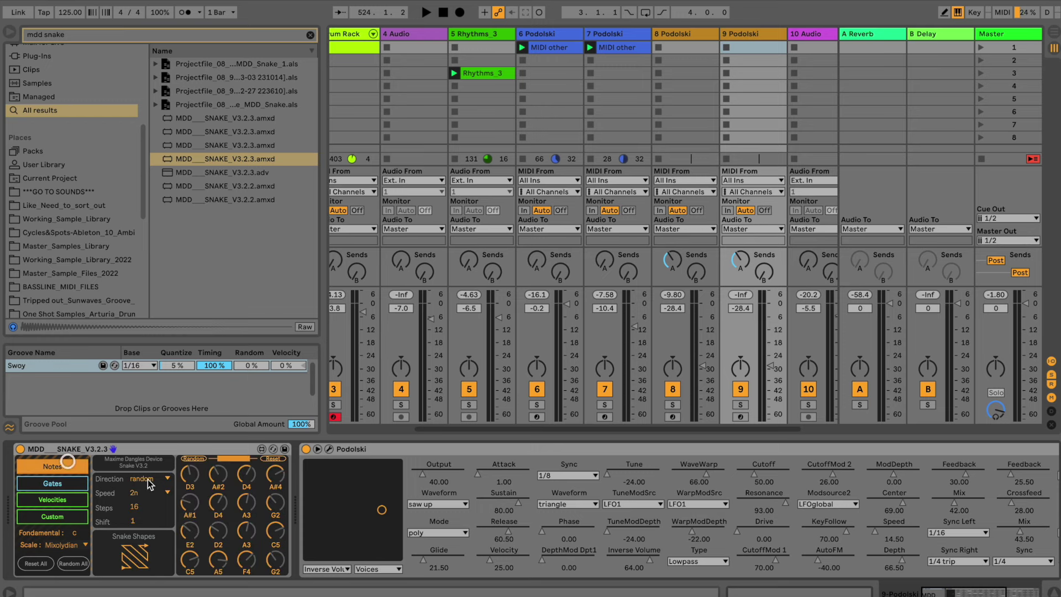
left_click(192, 460)
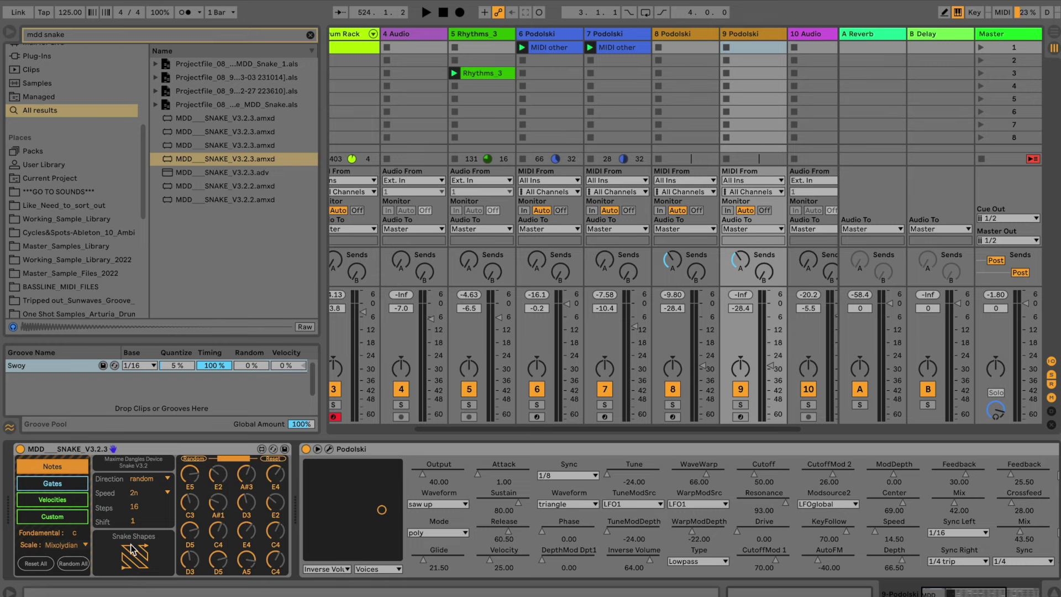
- Load the SF TelephonePad preset from 02 Pads in track 9's Podolski and close the plug-in window
left_click(330, 450)
left_click(334, 166)
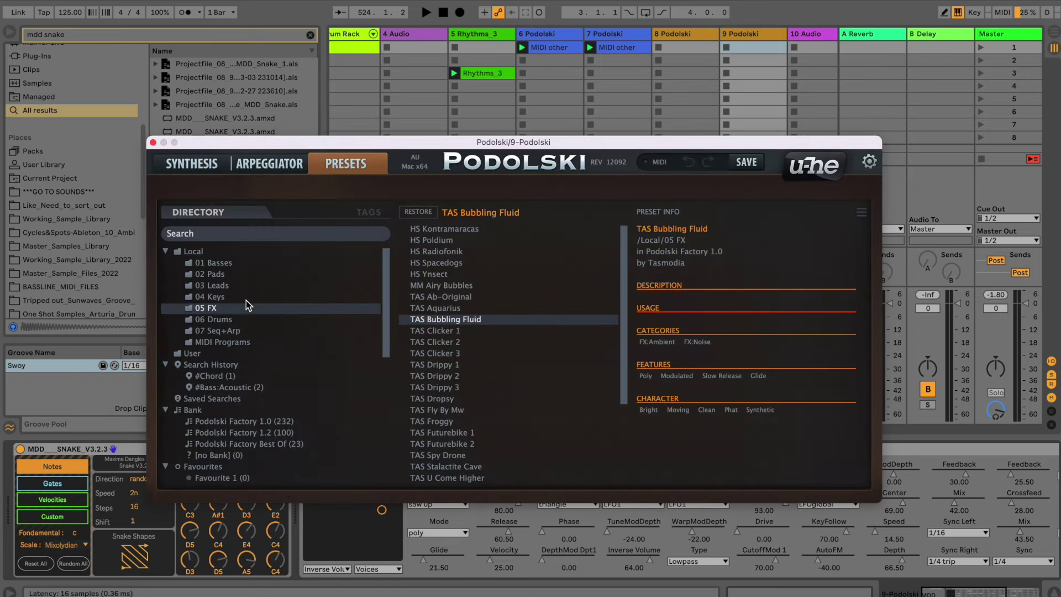
left_click(224, 298)
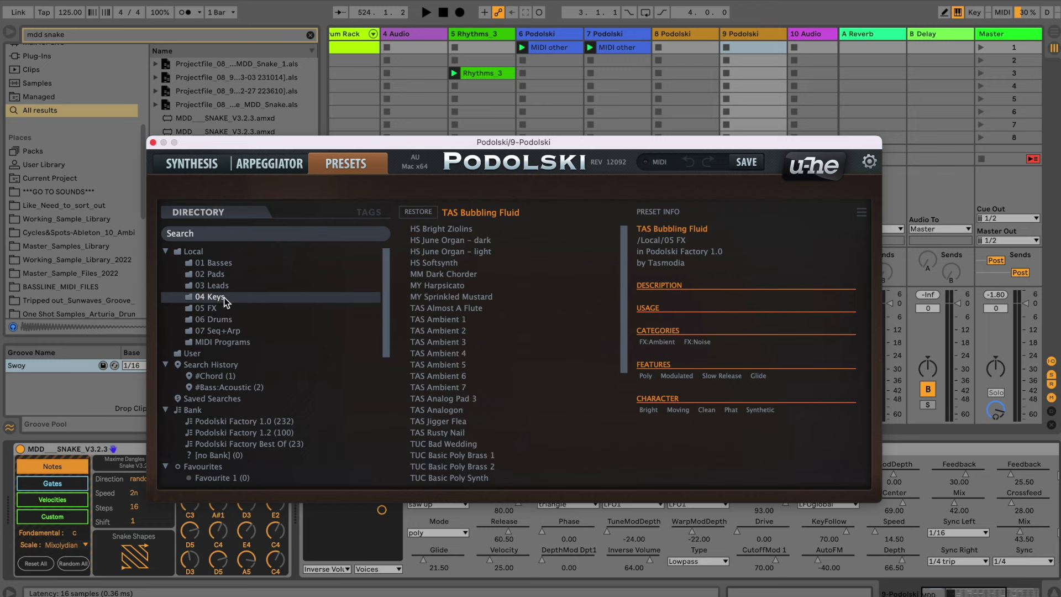
left_click(218, 274)
left_click(445, 296)
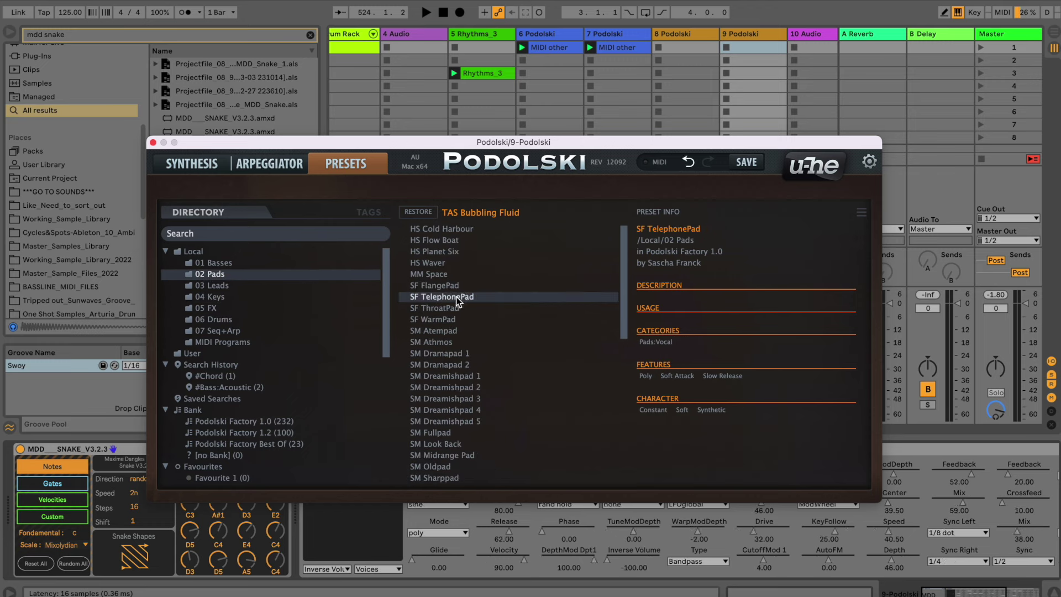
left_click(192, 163)
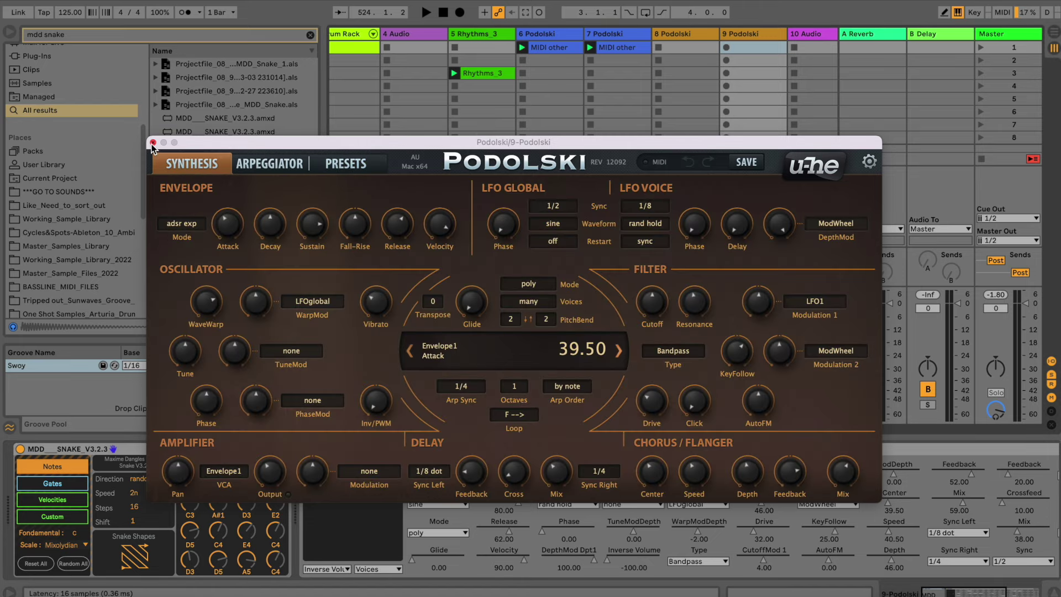
left_click(153, 142)
- Start playback, set track 9's volume to -25.5 dB and narrow the browser
key("space")
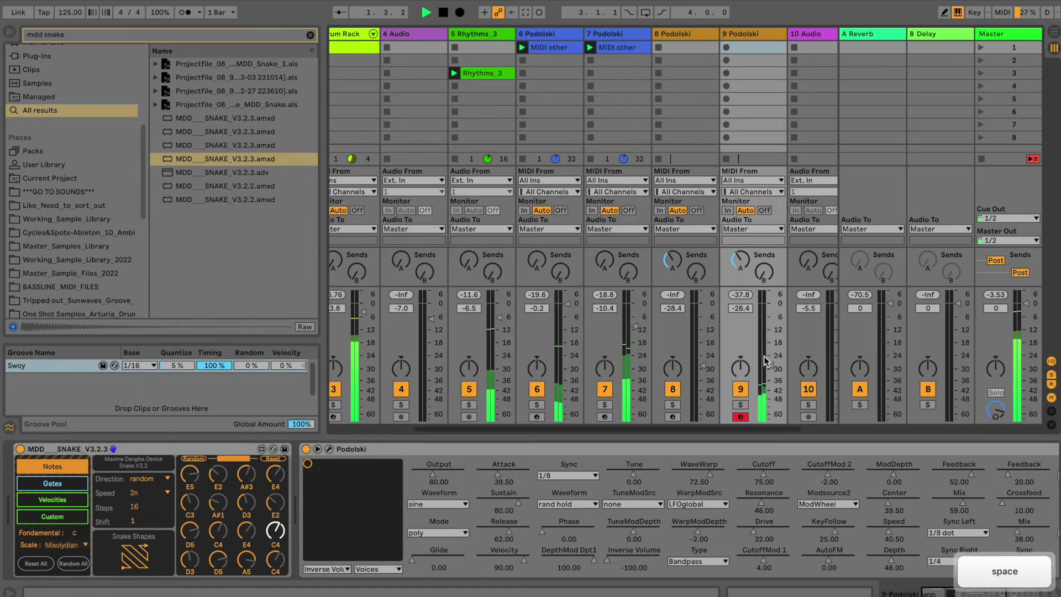
left_click_drag(768, 365, 767, 368)
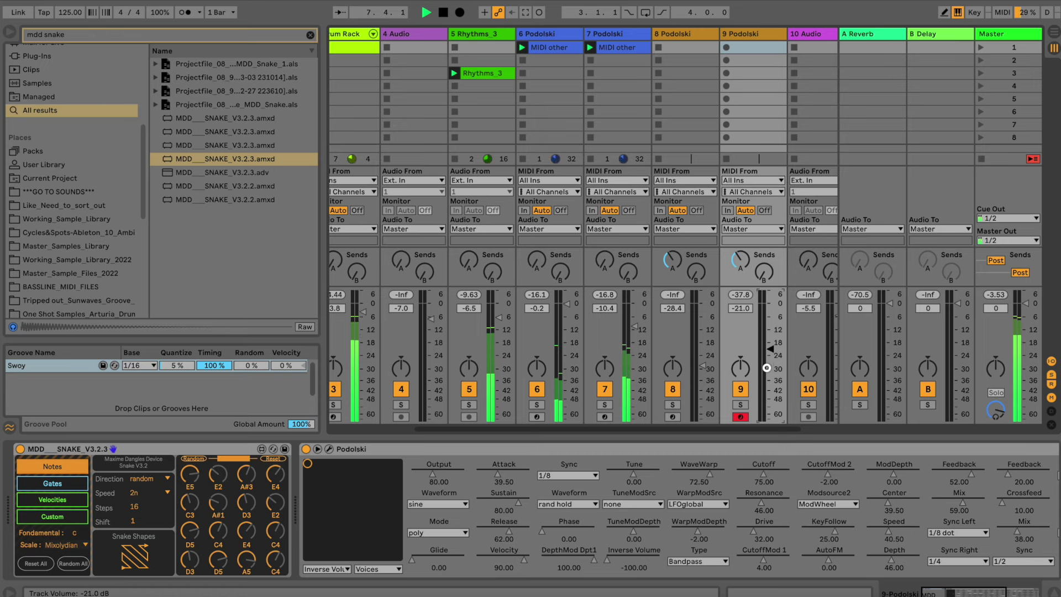
left_click_drag(772, 351, 768, 359)
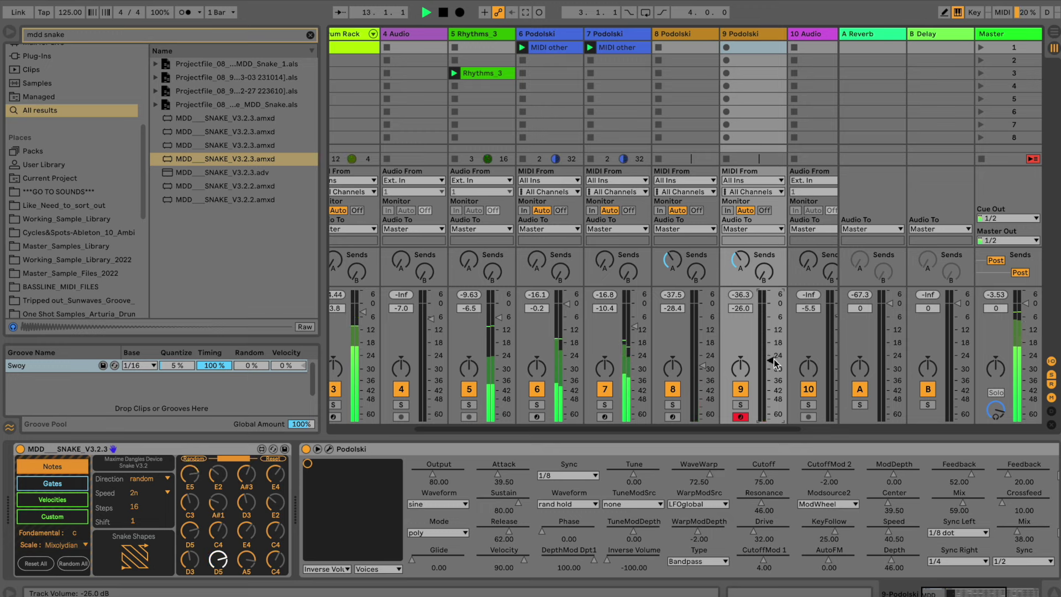
left_click_drag(770, 359, 775, 359)
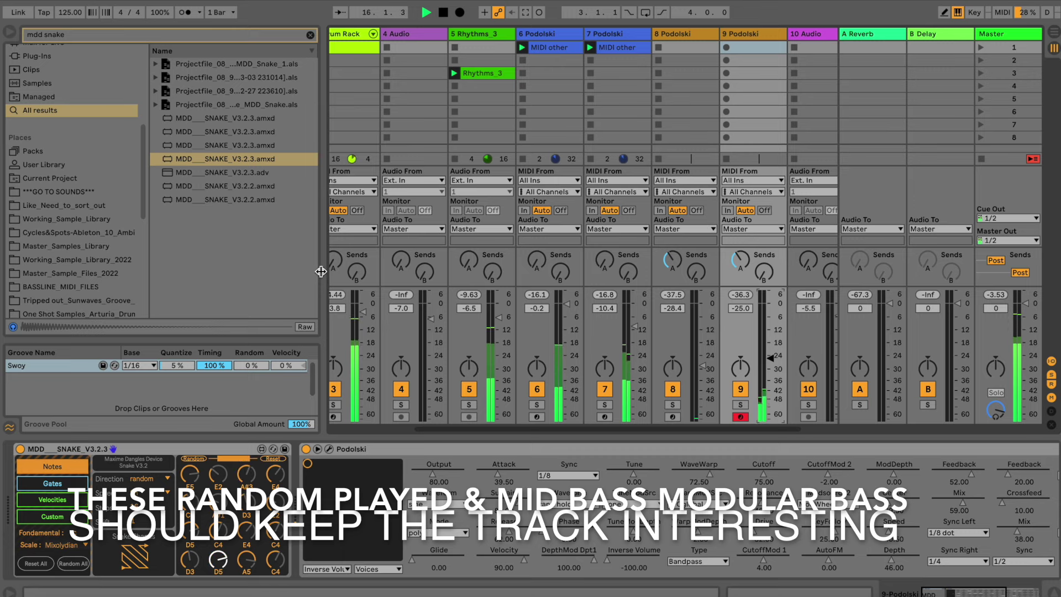
left_click_drag(322, 263, 266, 263)
left_click_drag(712, 355, 714, 358)
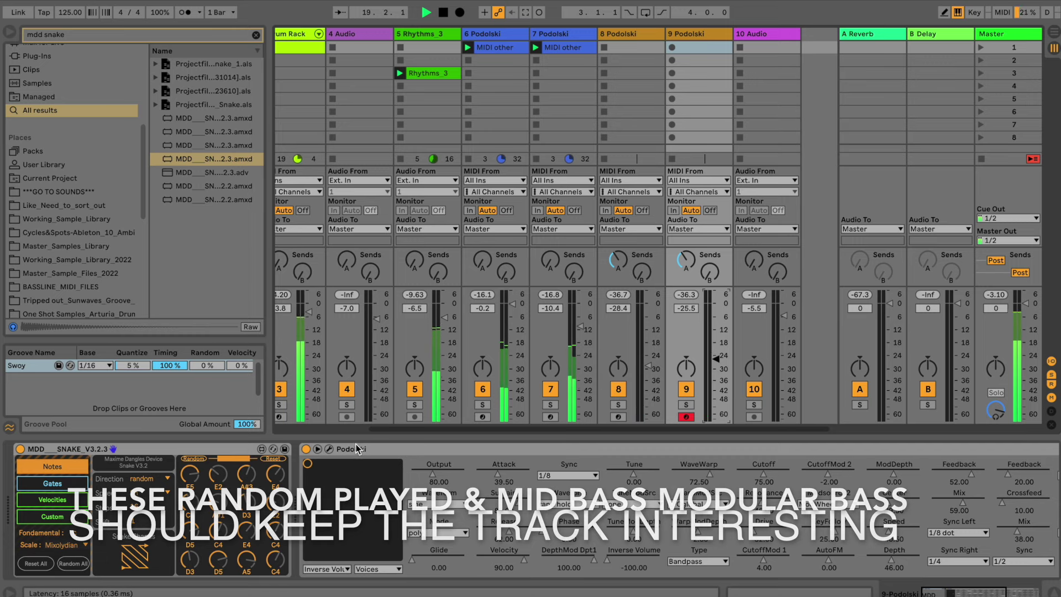
- In track 9's Podolski, raise the envelope decay, set sustain to 83 and release to 71, and tune the oscillator to -7
left_click(330, 448)
left_click_drag(269, 234, 275, 216)
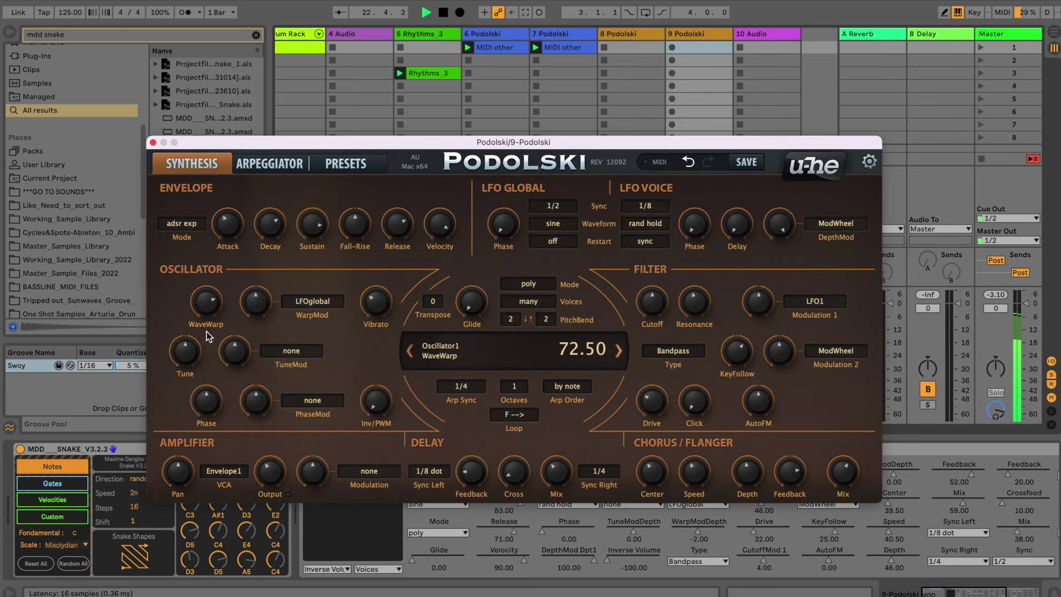
double_click(188, 352)
left_click_drag(186, 358, 185, 380)
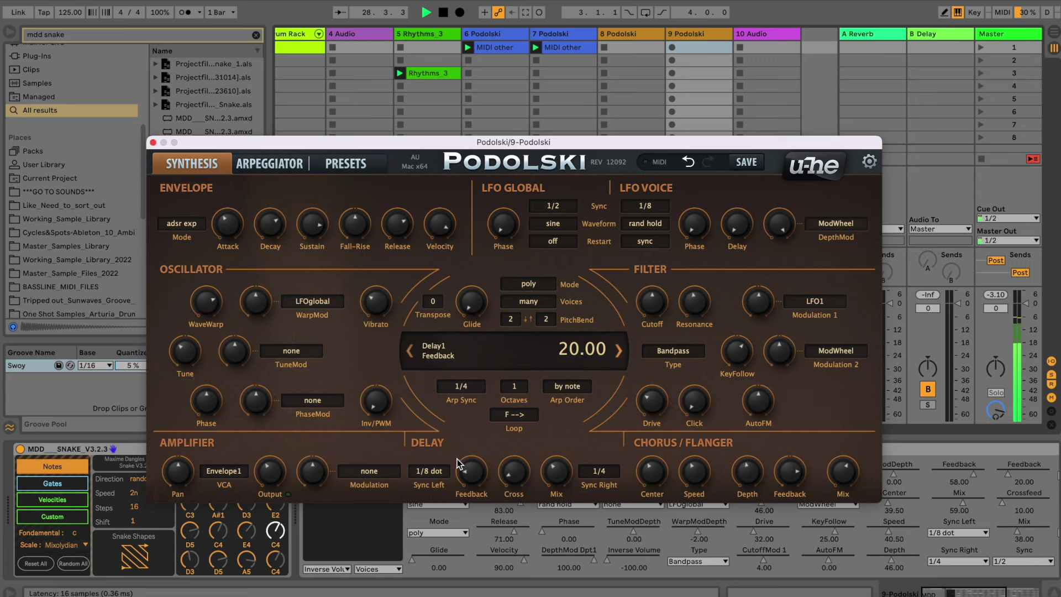
- Set Podolski's delay feedback to 36, crossfeed to 27 and mix to 46, and raise the envelope's sustain to 86 along with its decay and Fall-Rise
left_click_drag(471, 479, 520, 447)
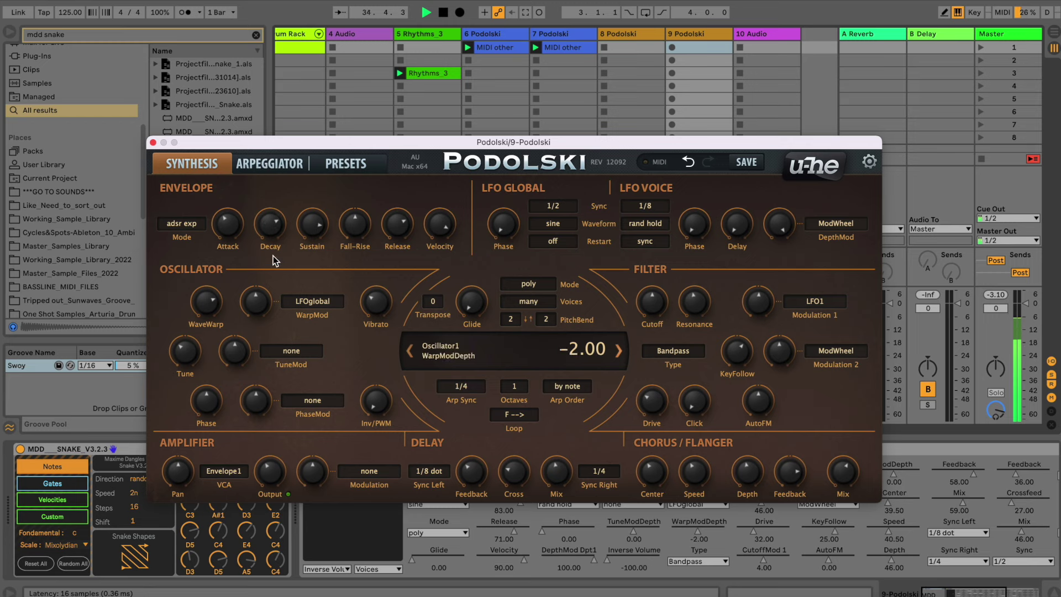
left_click_drag(308, 224, 272, 192)
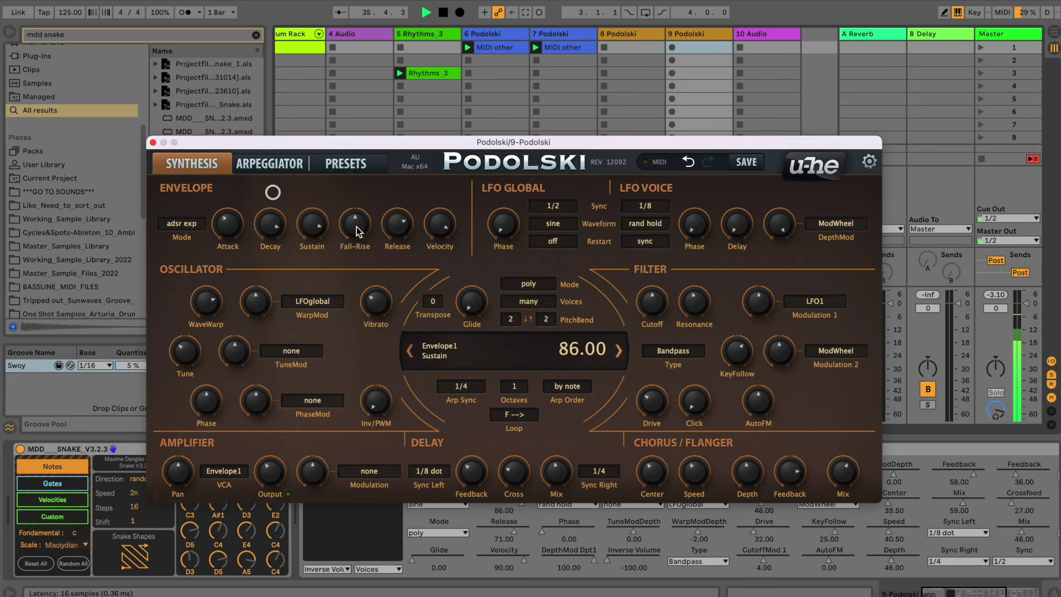
left_click_drag(356, 230, 359, 210)
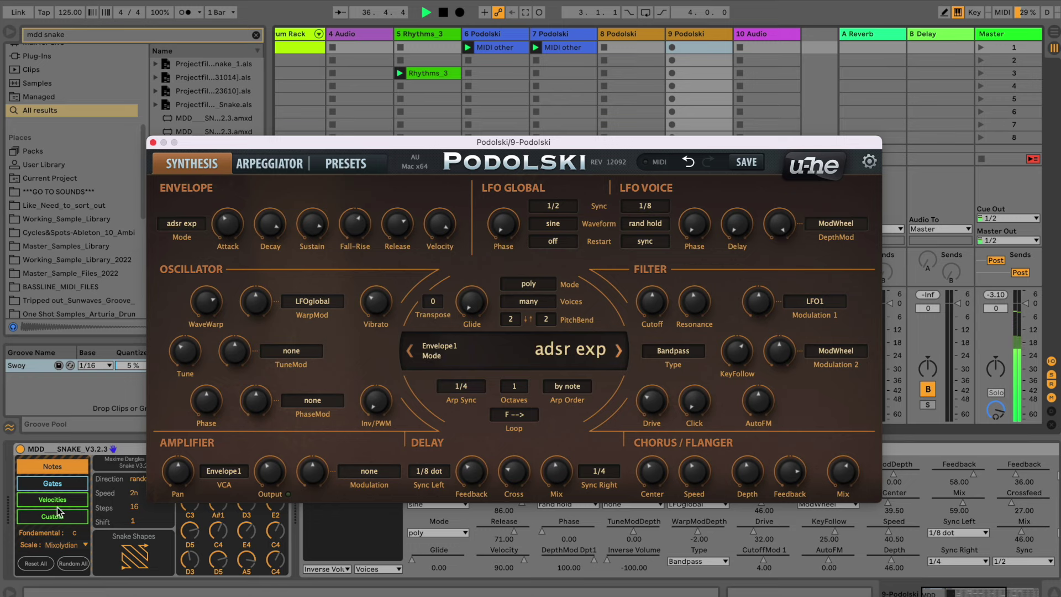
- Close Podolski, randomize the custom values of track 9's MDD Snake and activate the gate at step 7
left_click(153, 142)
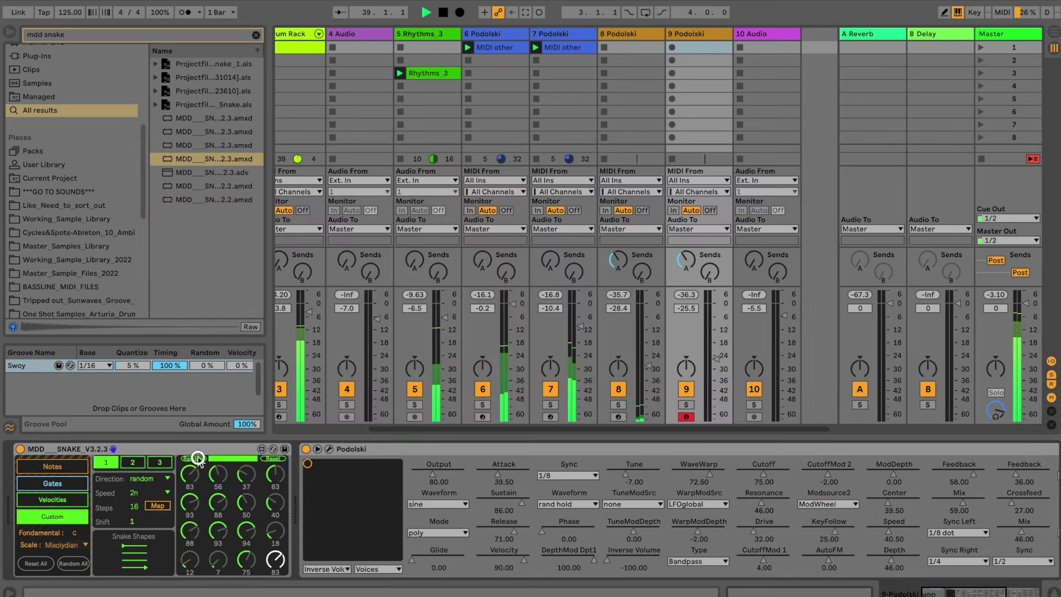
left_click(81, 483)
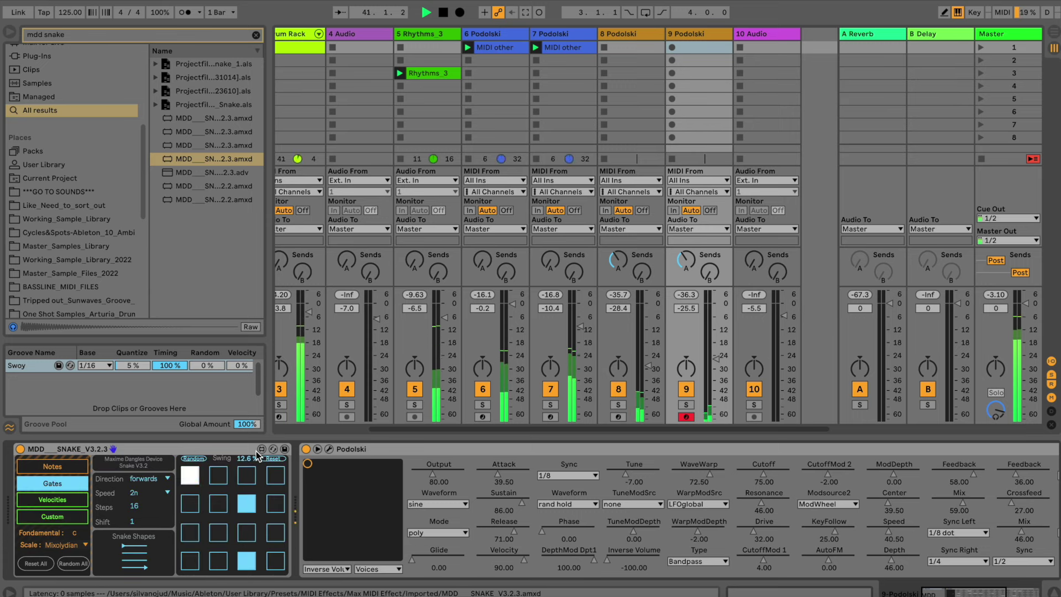
left_click(78, 466)
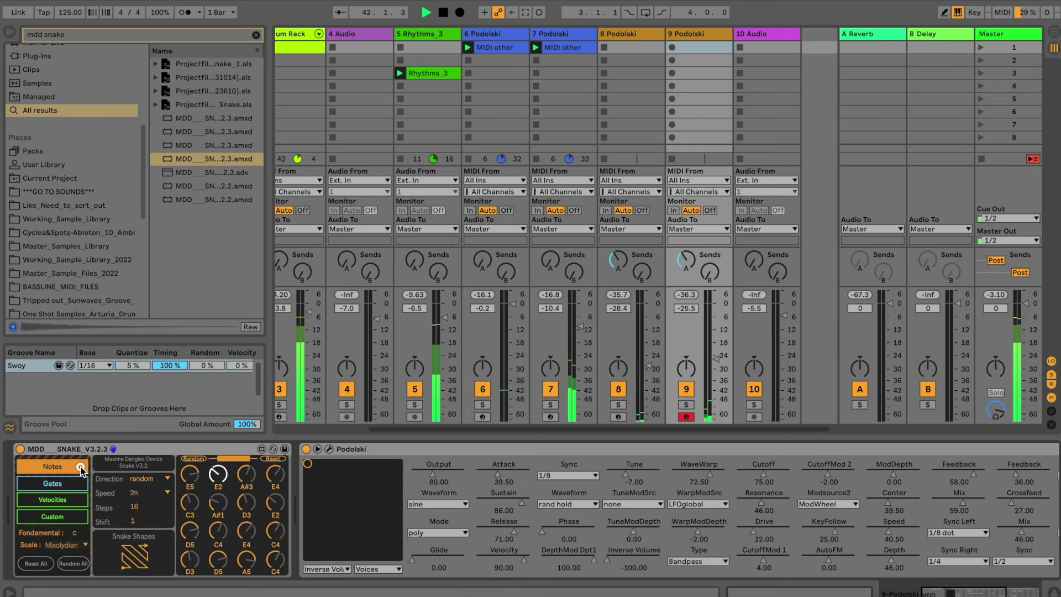
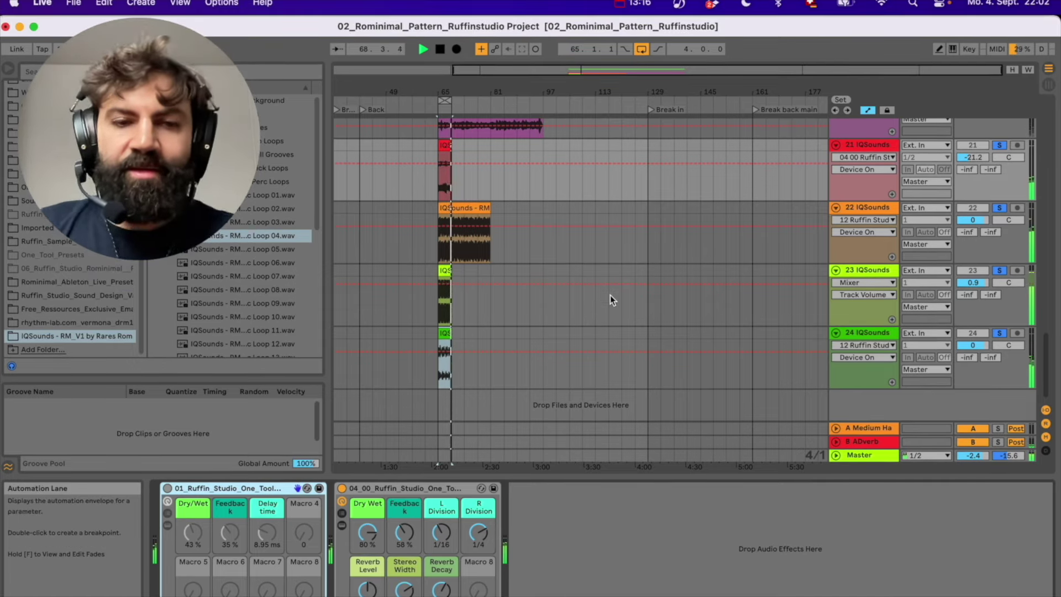
- Add the preset 01_Ruffin_Studio_One_Tool_Dirtyfier.adg from Finder to a track in the Rominimal project
key("space")
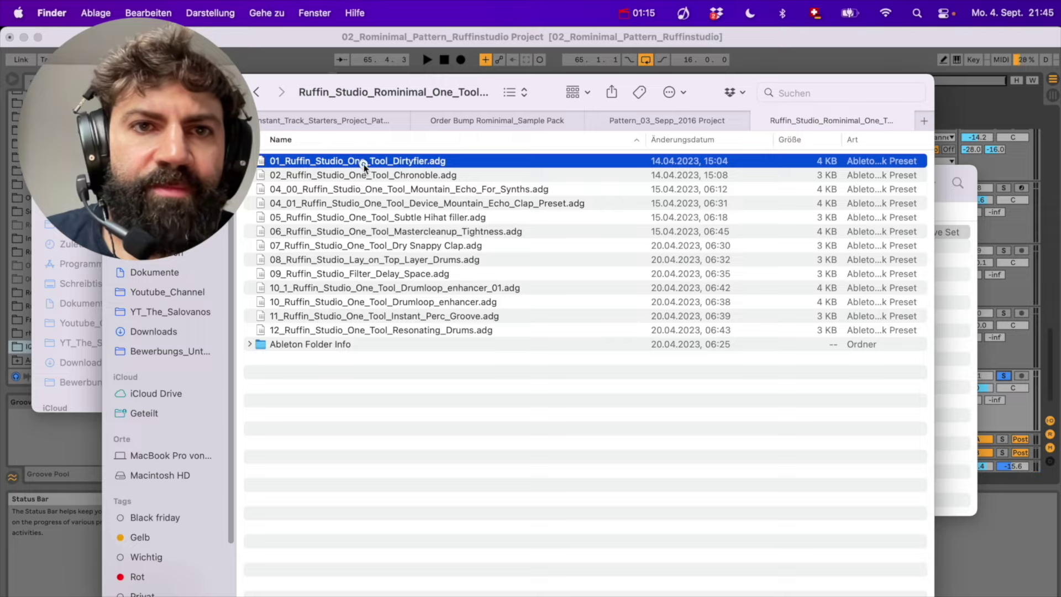
left_click_drag(364, 165, 332, 596)
left_click_drag(203, 454, 201, 449)
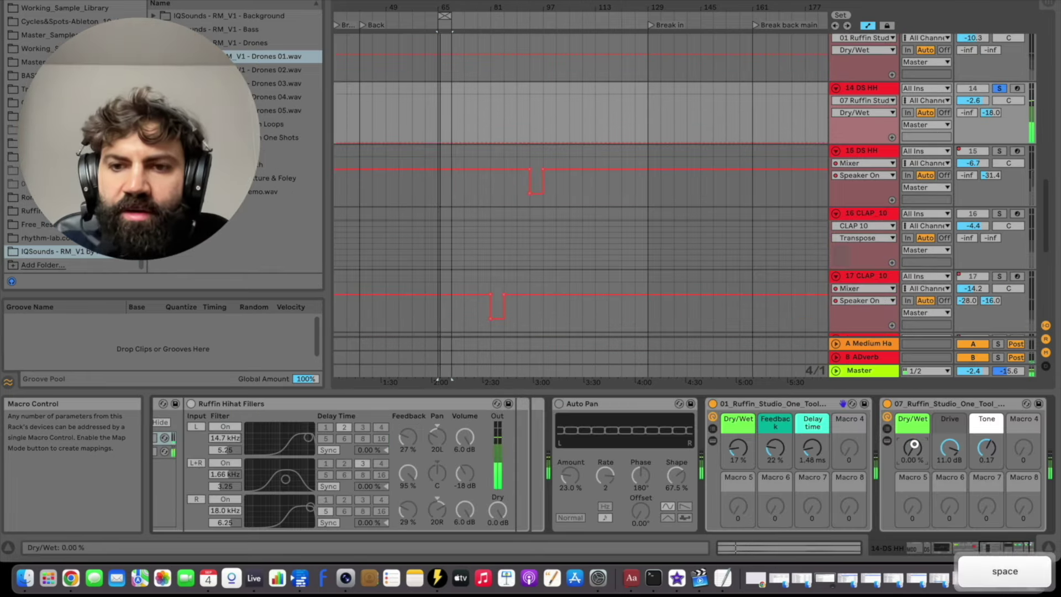
- On the 14 DS HH track, raise the 07 rack's Dry/Wet to 100 % and lower the 01 rack's delay time to about 16 ms
left_click_drag(913, 443, 913, 443)
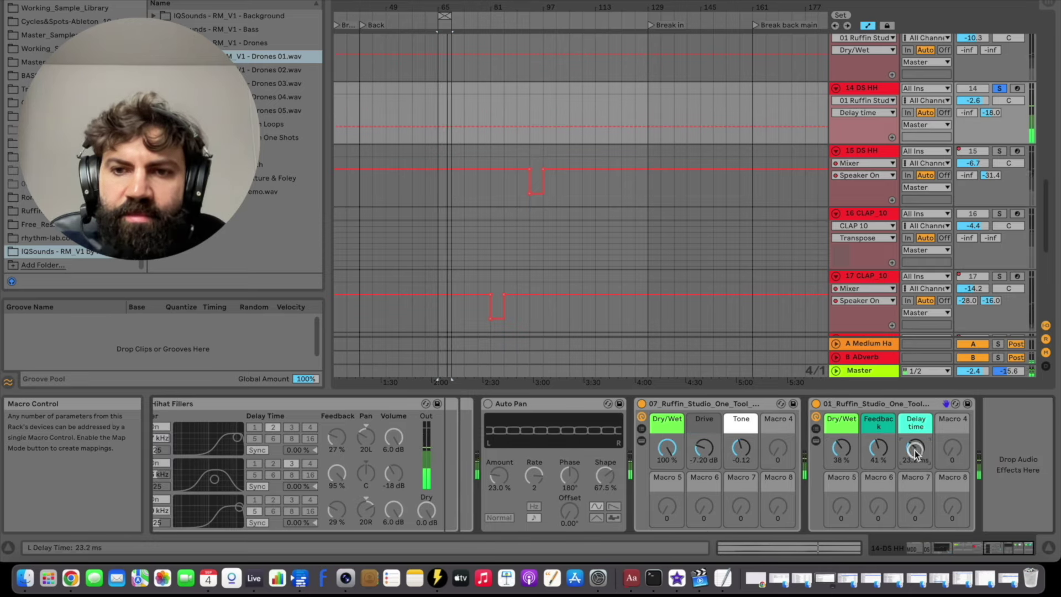
left_click_drag(914, 452, 914, 458)
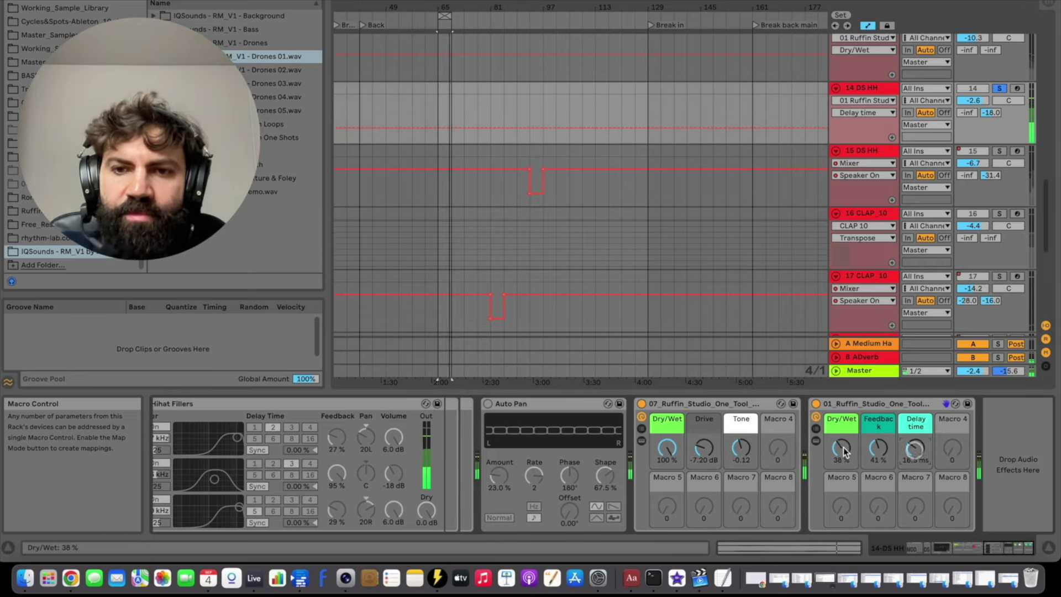
- Adjust the 01 rack's Dry/Wet on the 14 DS HH track and the 02 rack's Dry/Wet on track 22 IQSounds
left_click_drag(844, 452, 844, 452)
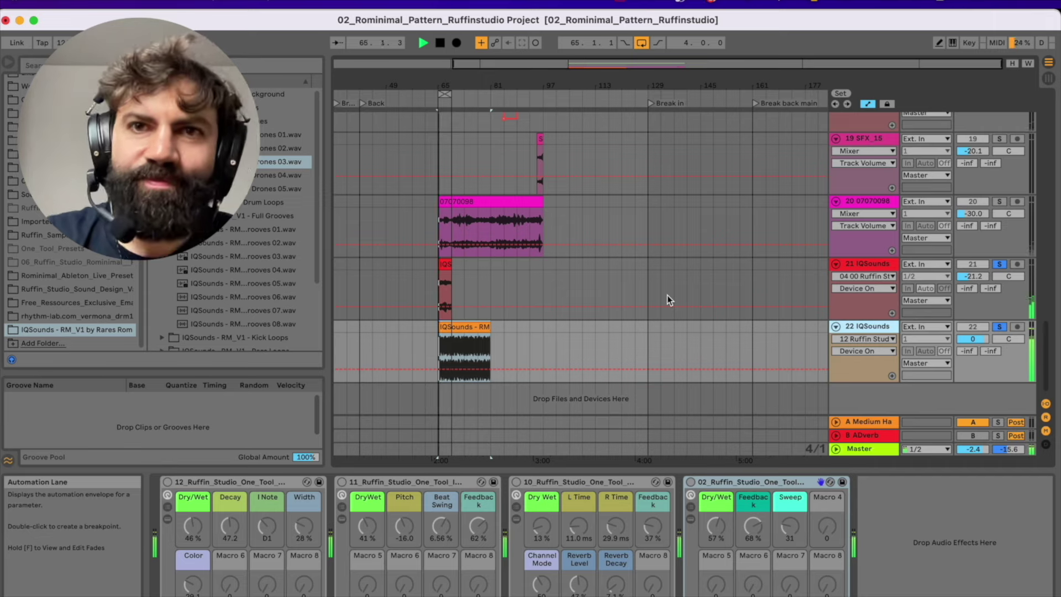
left_click(668, 295)
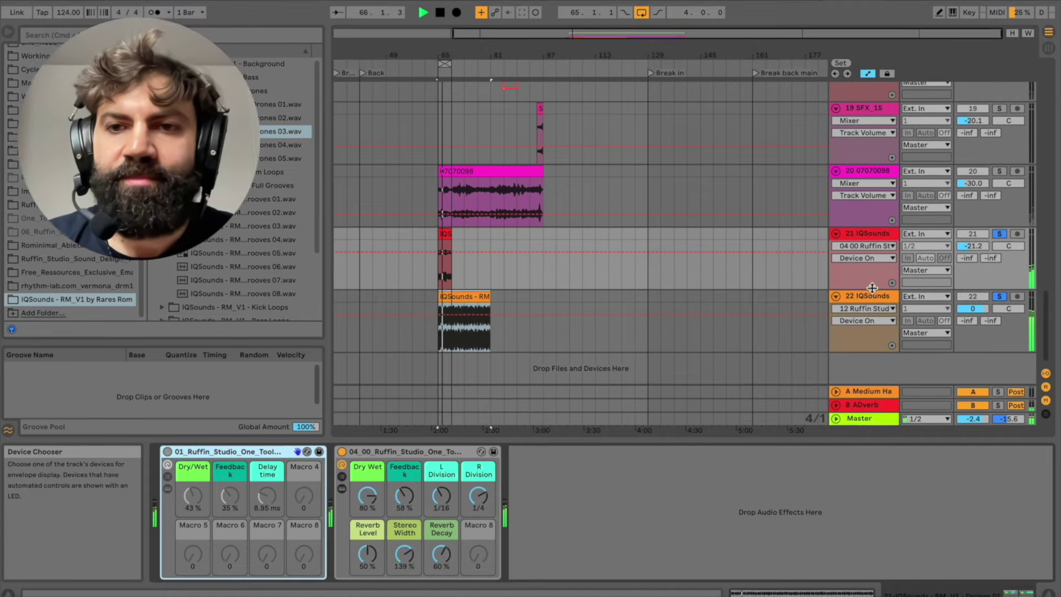
left_click(825, 319)
left_click_drag(725, 442, 726, 436)
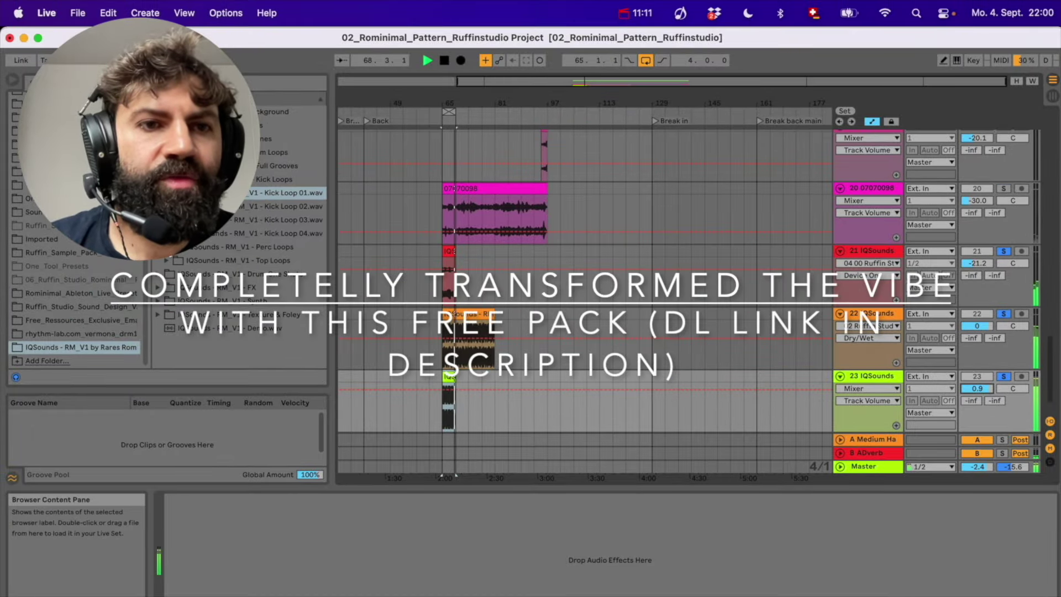
- Place IQSounds - RM_V1 - Perc Loop 04 at bar 65 on a new track, solo it and set its volume to 0 dB
left_click(206, 245)
left_click(235, 246)
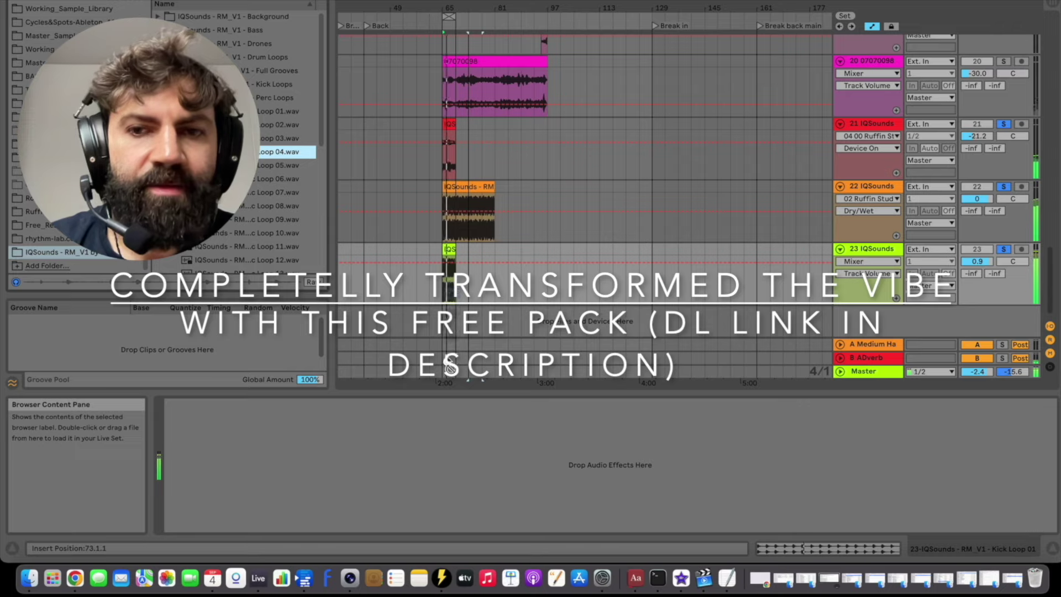
left_click_drag(449, 366, 446, 301)
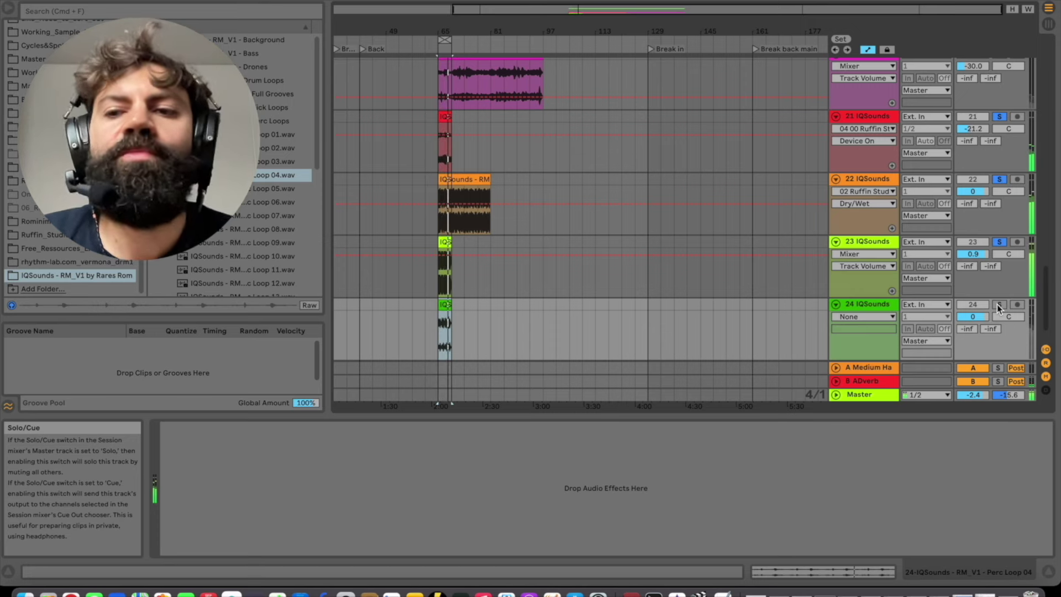
left_click(997, 304)
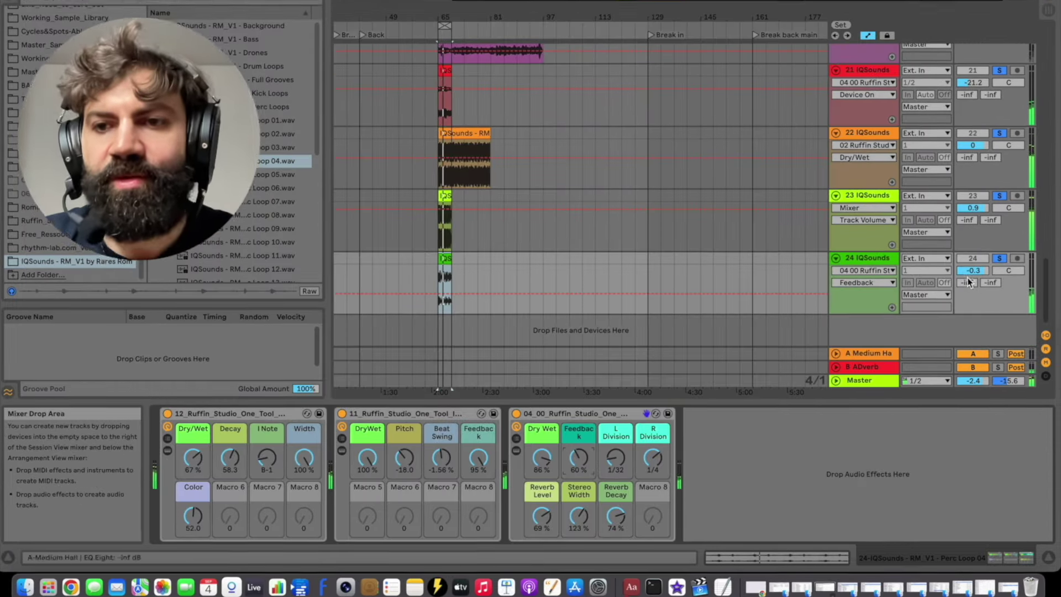
left_click(973, 270)
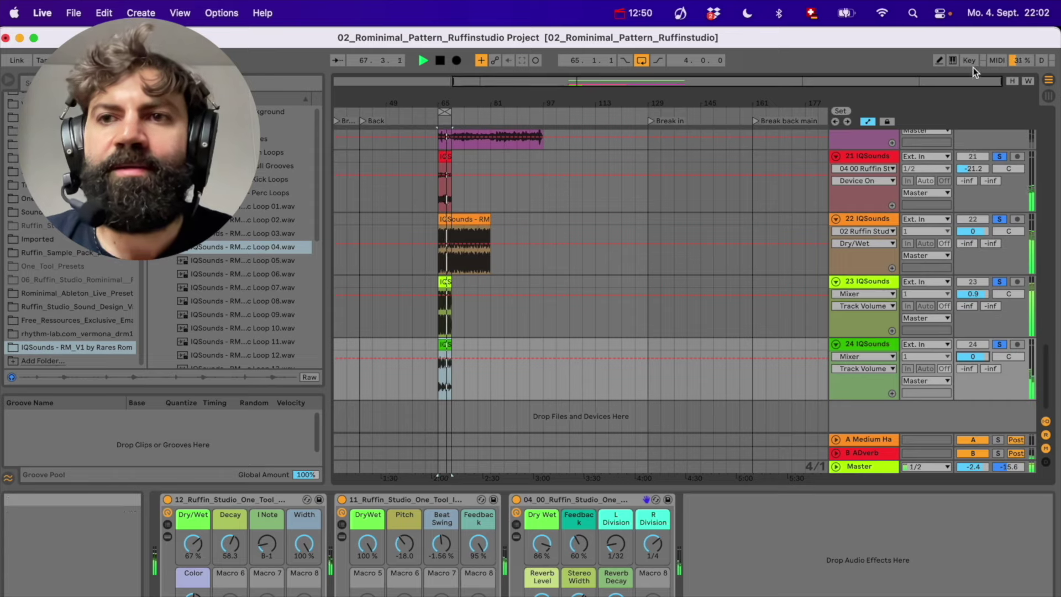
- Use key mapping to toggle the Ruffin racks on the IQSounds tracks back on, and stop playback after comparing
left_click(971, 64)
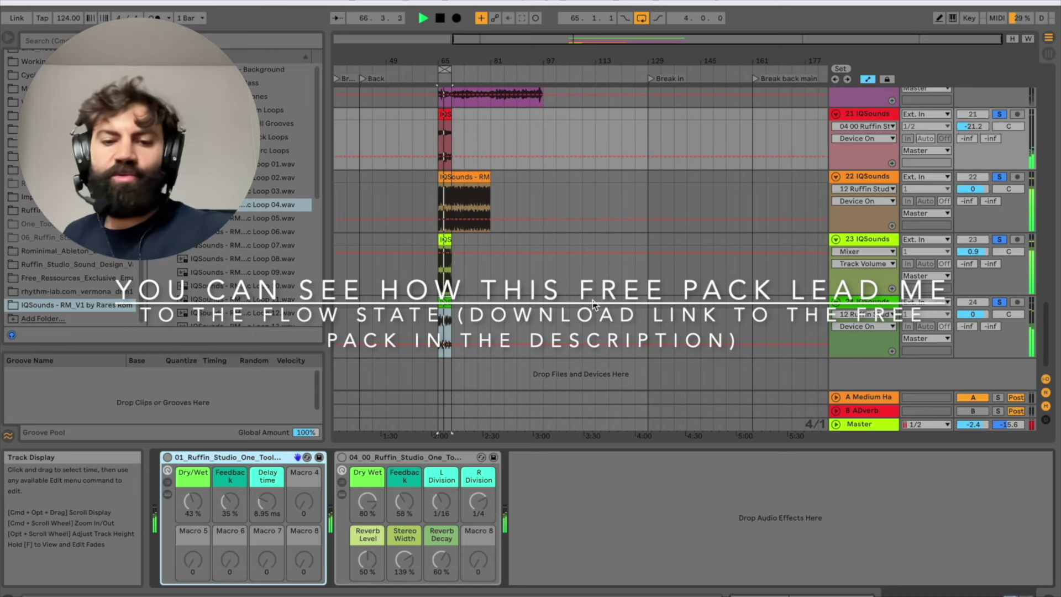
key("m")
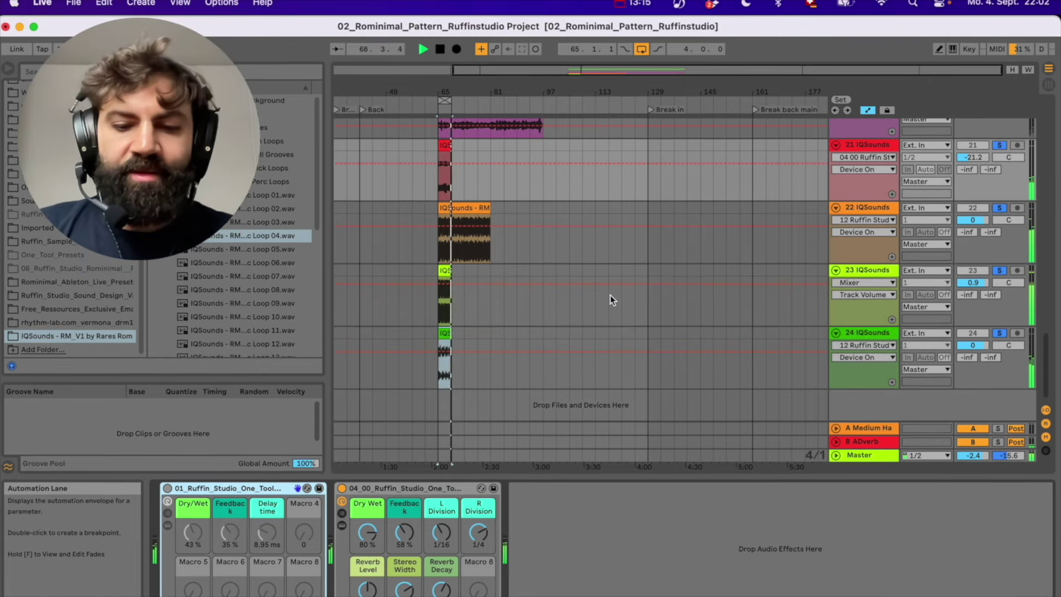
key("space")
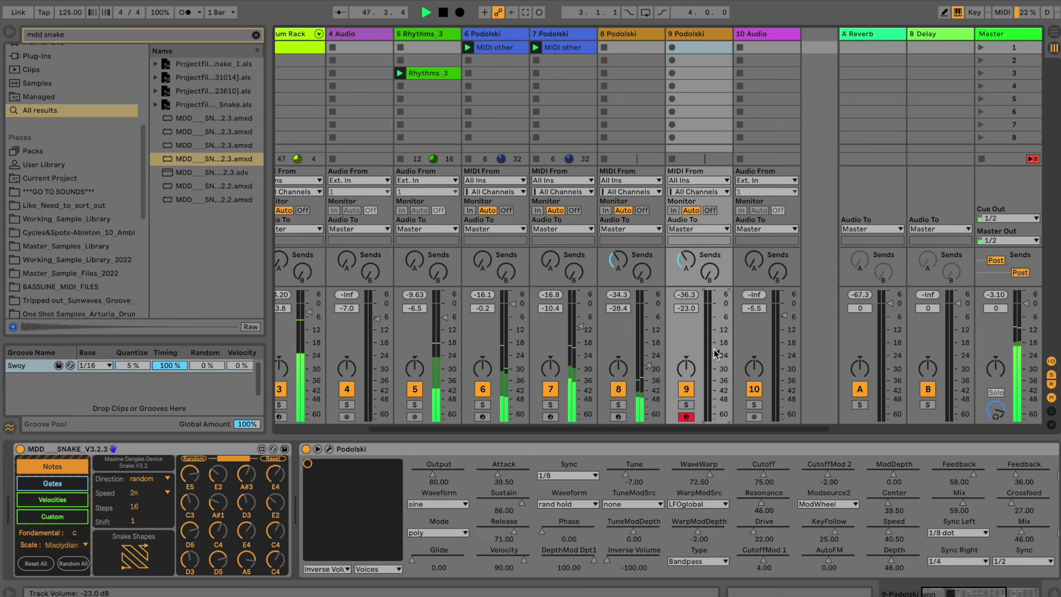
- Audition track 3's Drum Rack by toggling the mute of its C1 pad during playback
left_click(306, 32)
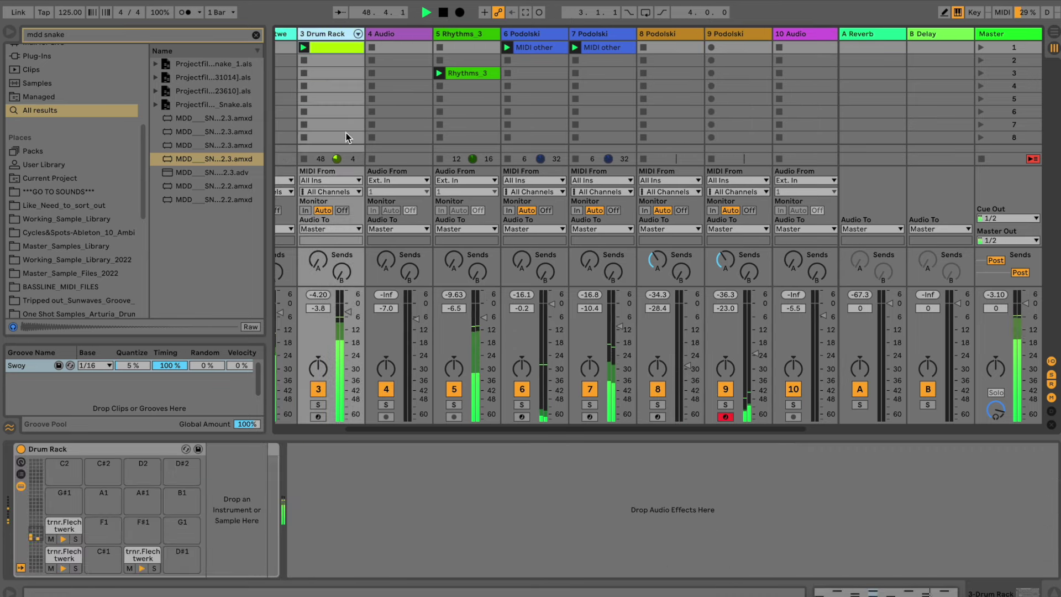
left_click(49, 569)
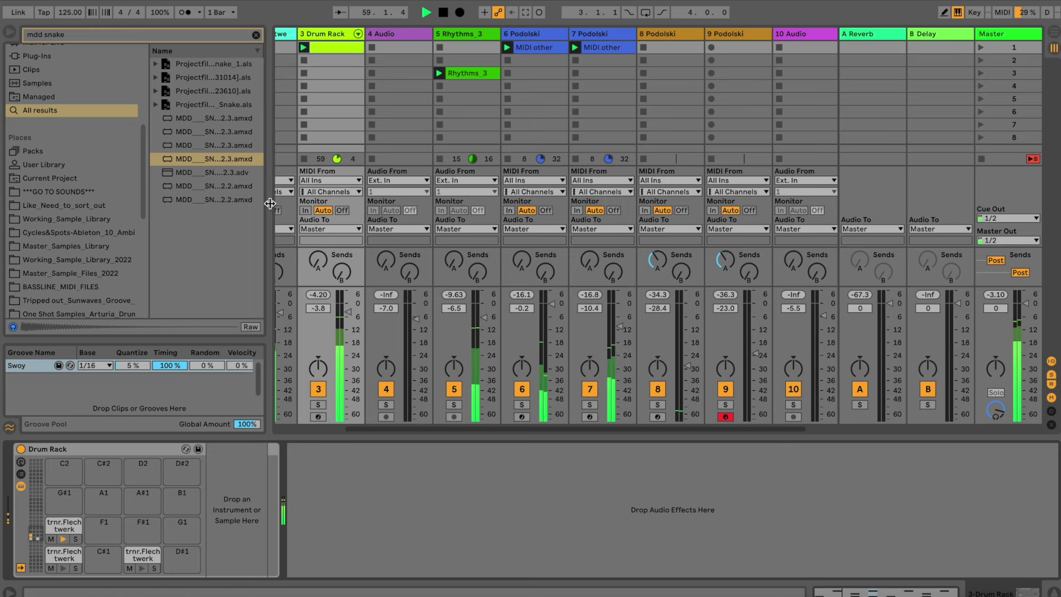
left_click_drag(409, 429, 303, 426)
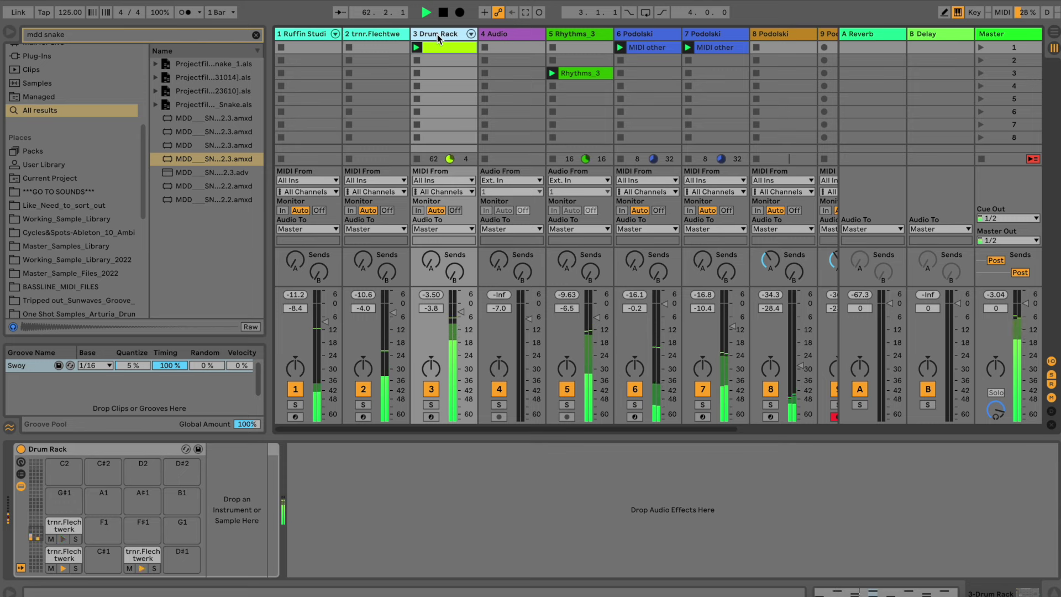
- Stop playback, insert a MIDI track after the 3 Drum Rack track and load trnr.Hatster.amxd on it
key("space")
key("super+shift+t")
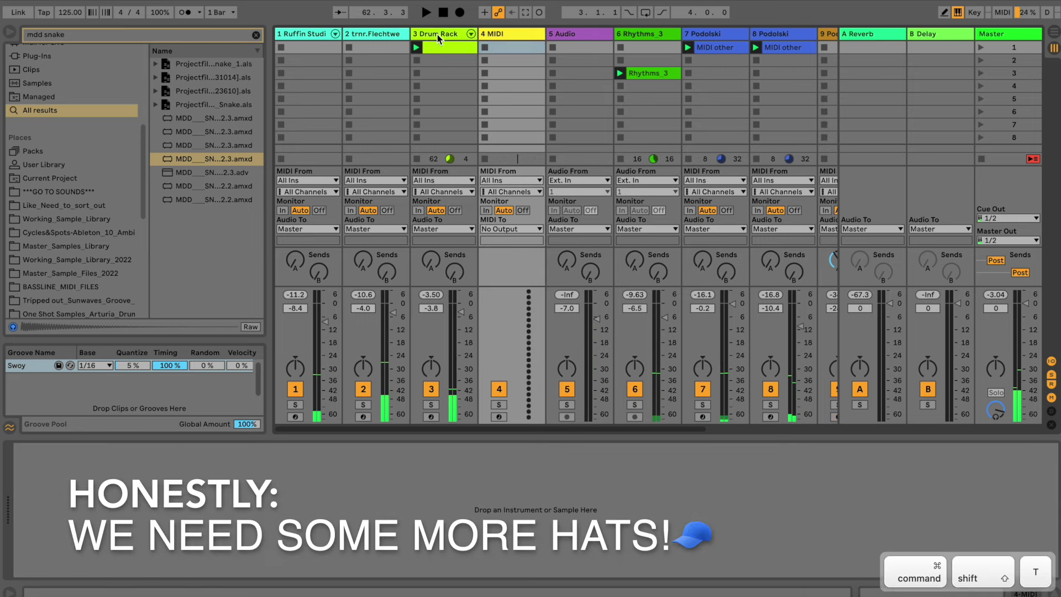
left_click(260, 35)
type("ht")
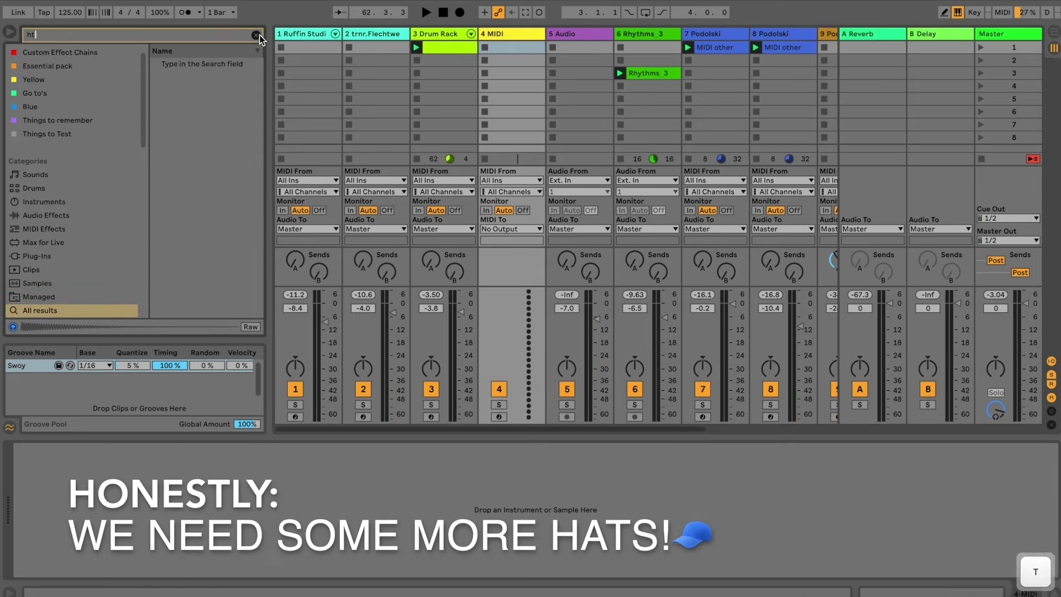
key("BackSpace")
type("atst")
left_click(216, 65)
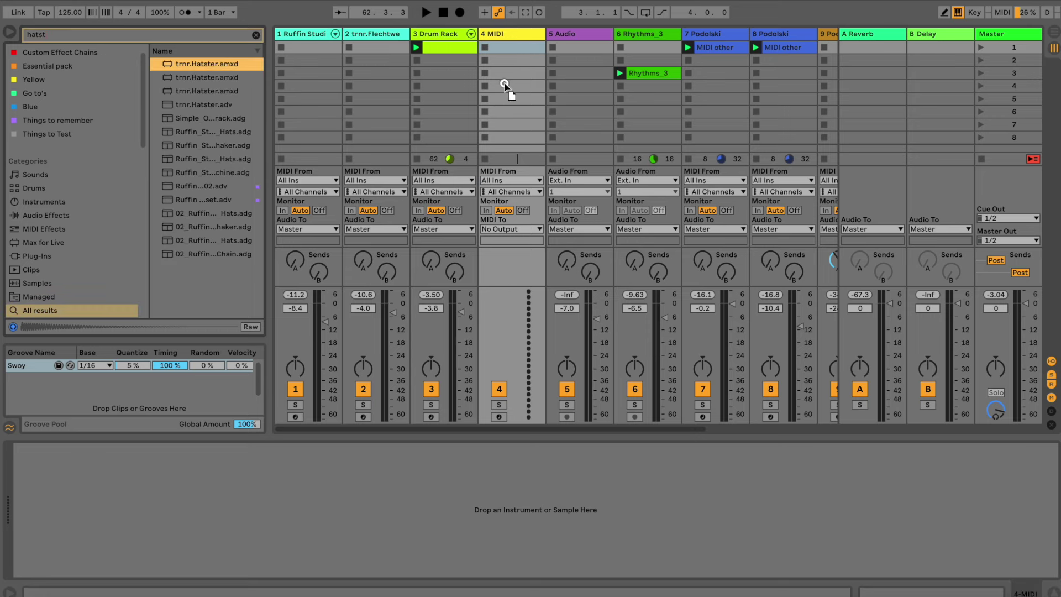
left_click_drag(505, 84, 504, 84)
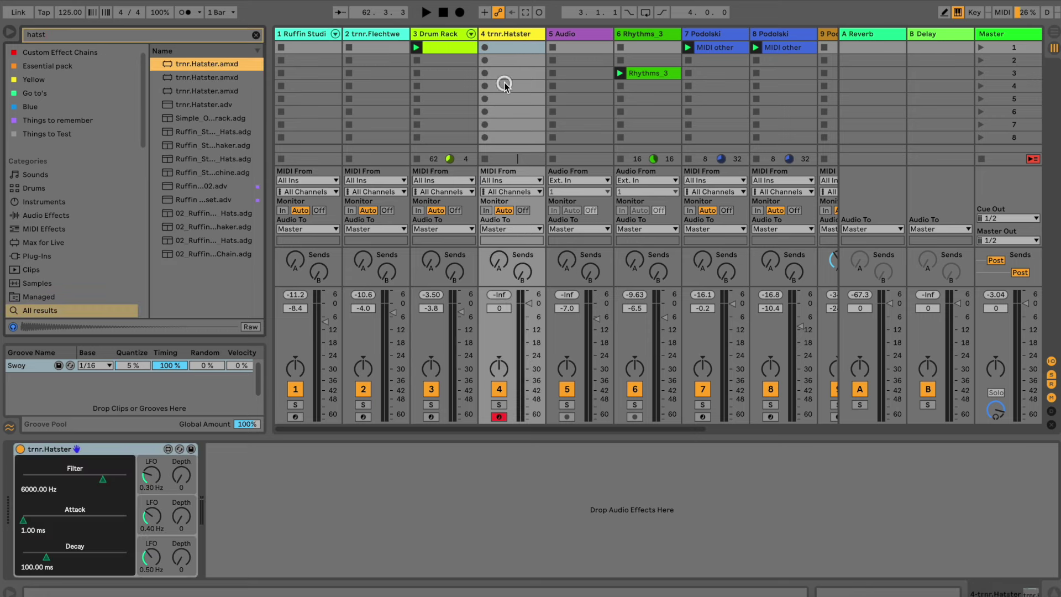
- Create a one-bar MIDI clip in the first slot of the trnr.Hatster track, enable Fold and start playback
double_click(506, 48)
left_click(181, 307)
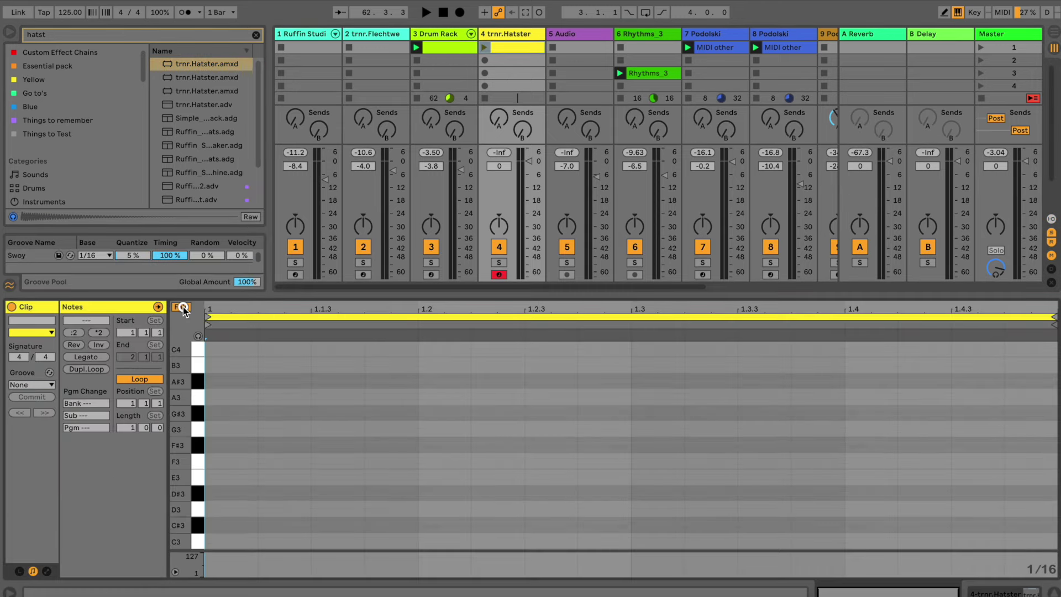
key("space")
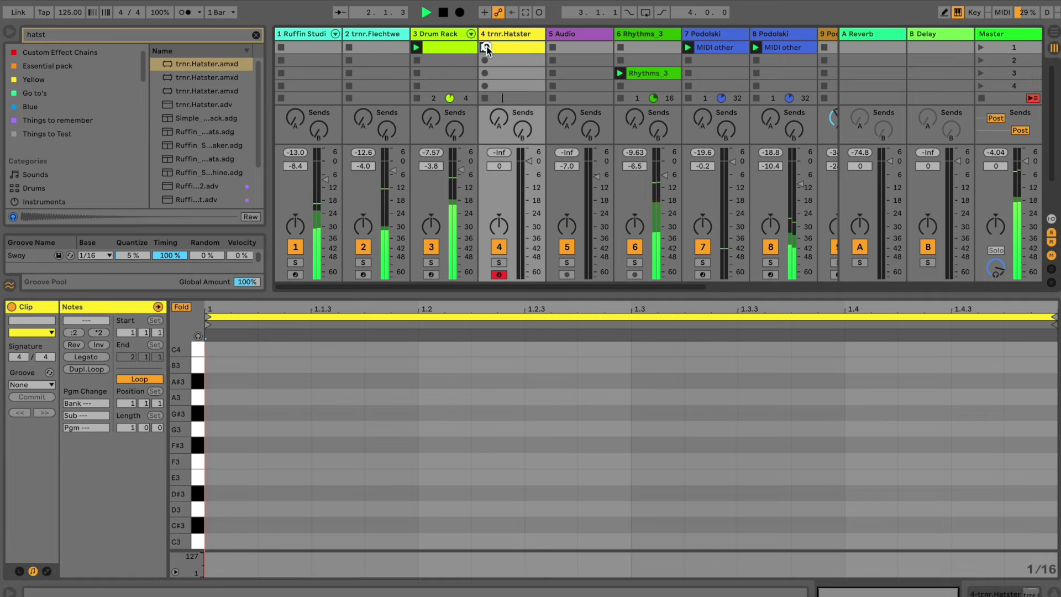
- Draw 1/16 hat notes in the clip: C4 at 1.1.3 and A#3 at 1.3, replacing the trial C4 at 1.3
key("super+b")
left_click(339, 351)
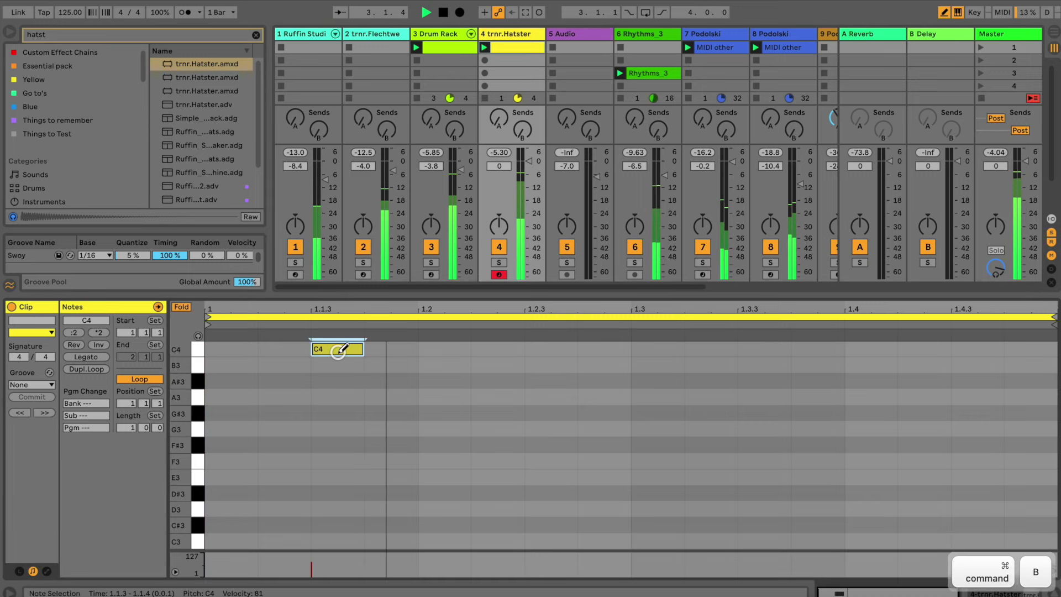
left_click(659, 348)
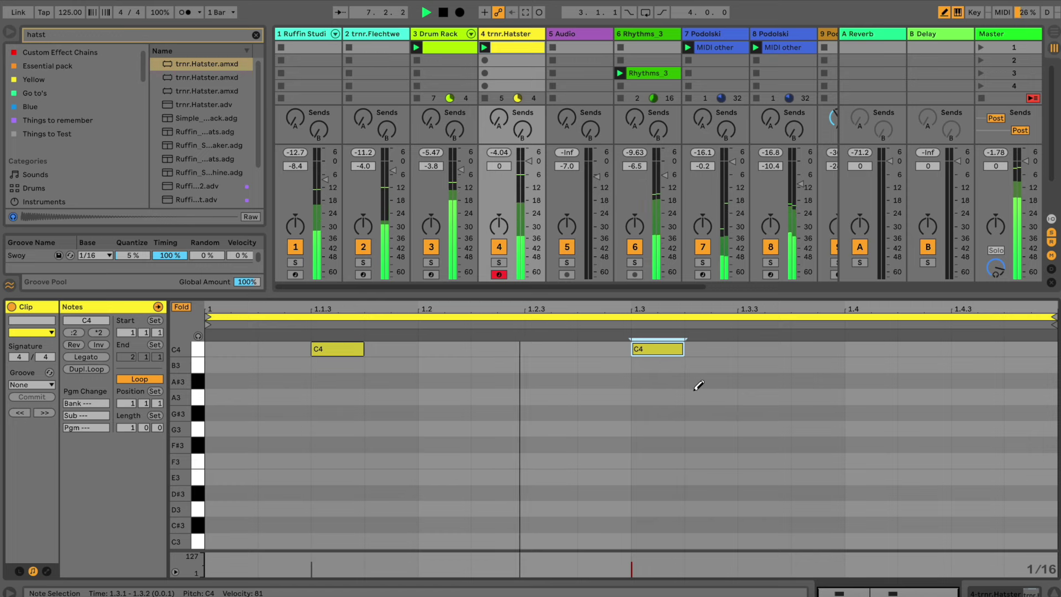
left_click(677, 349)
left_click(658, 385)
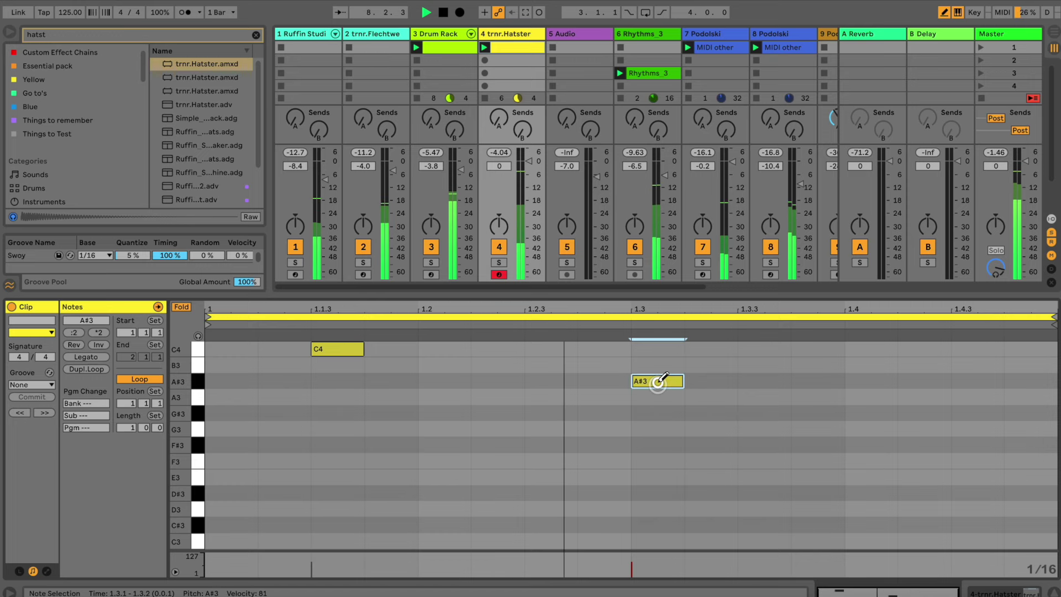
left_click(659, 382)
left_click(659, 380)
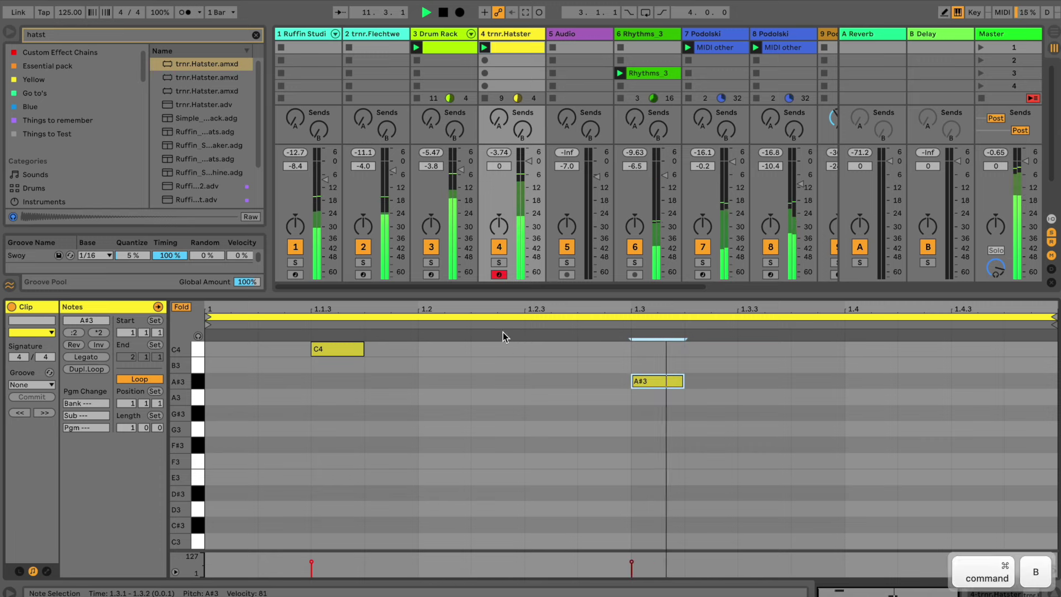
- Lower the trnr.Hatster track's volume to about -2.5 dB and add a Filter Delay to the track
left_click_drag(523, 161, 523, 166)
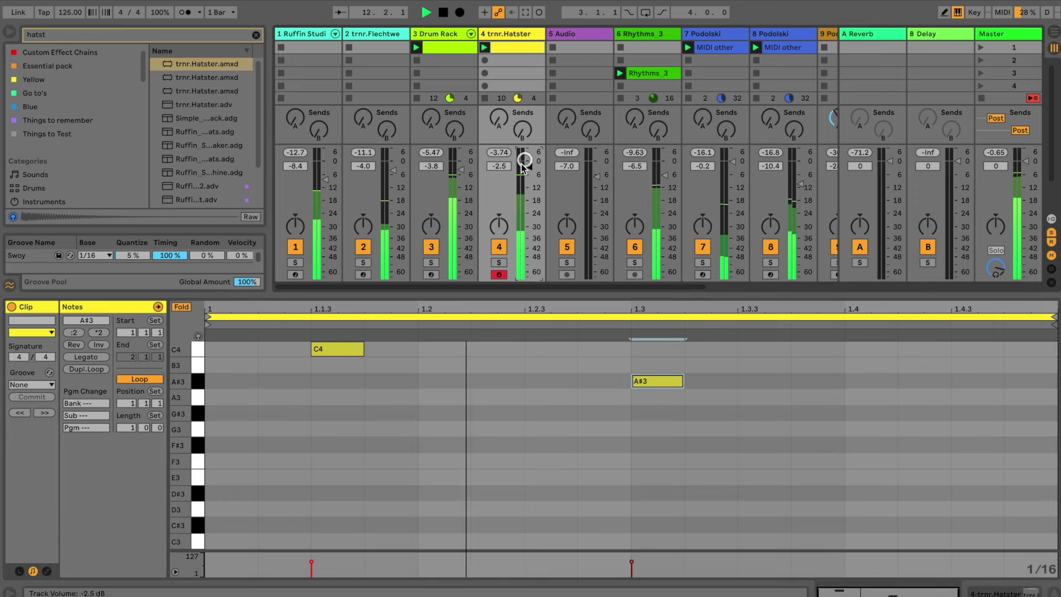
left_click(256, 35)
type("fl")
type("lter")
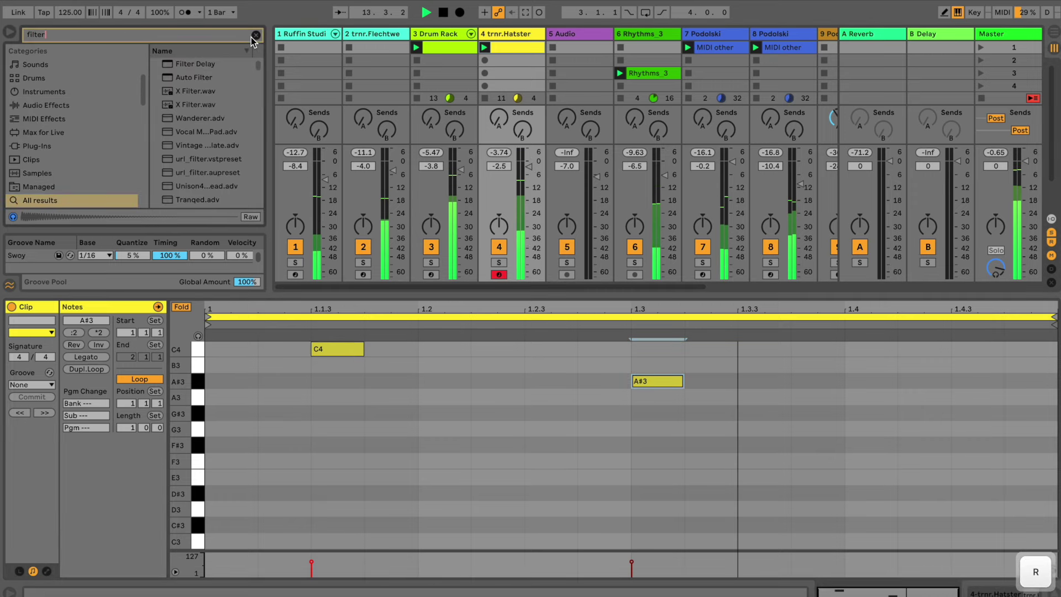
left_click_drag(208, 64, 501, 64)
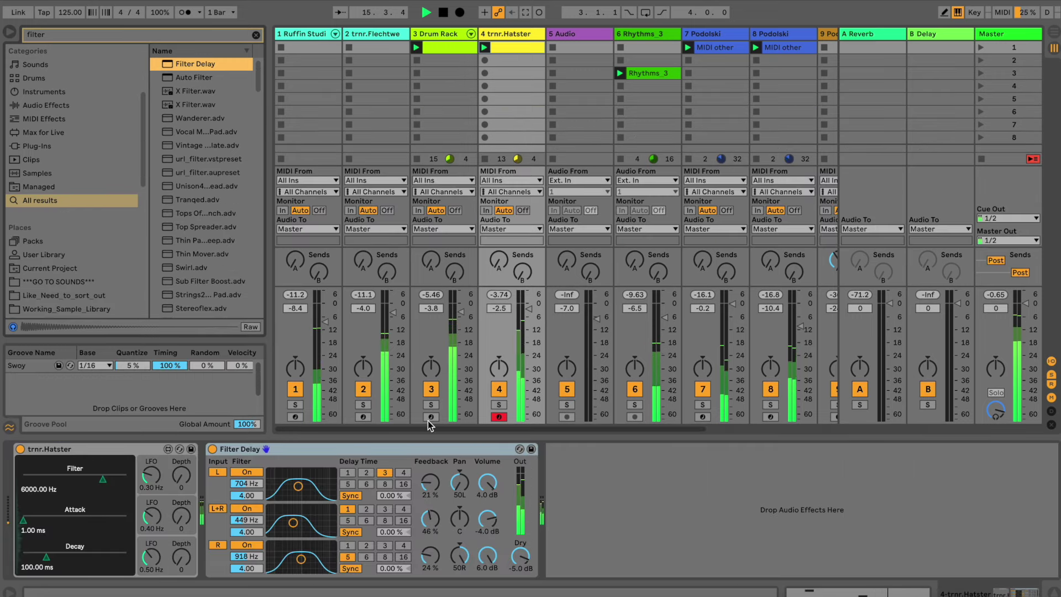
- Lower Filter Delay's dry level to about -12 dB and its L and R volumes to about -20 dB and -9.6 dB
left_click_drag(520, 555, 493, 531)
left_click_drag(487, 481, 488, 556)
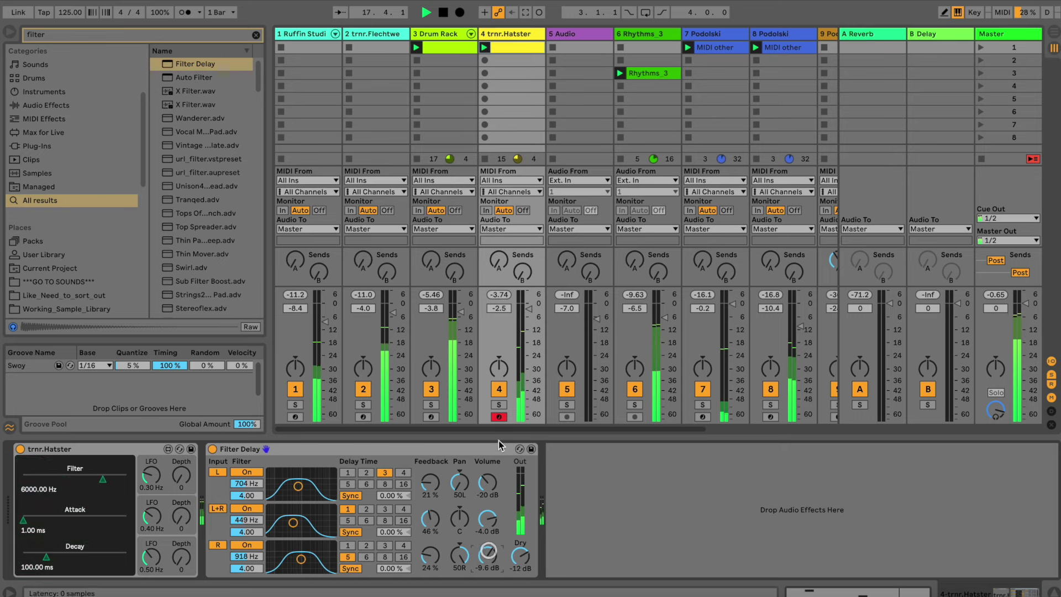
- Hot-swap the Filter Delay through presets such as Wanderer, Stereoflex and Stereo Notch, and settle on Simple Filter 1.adv
left_click(519, 449)
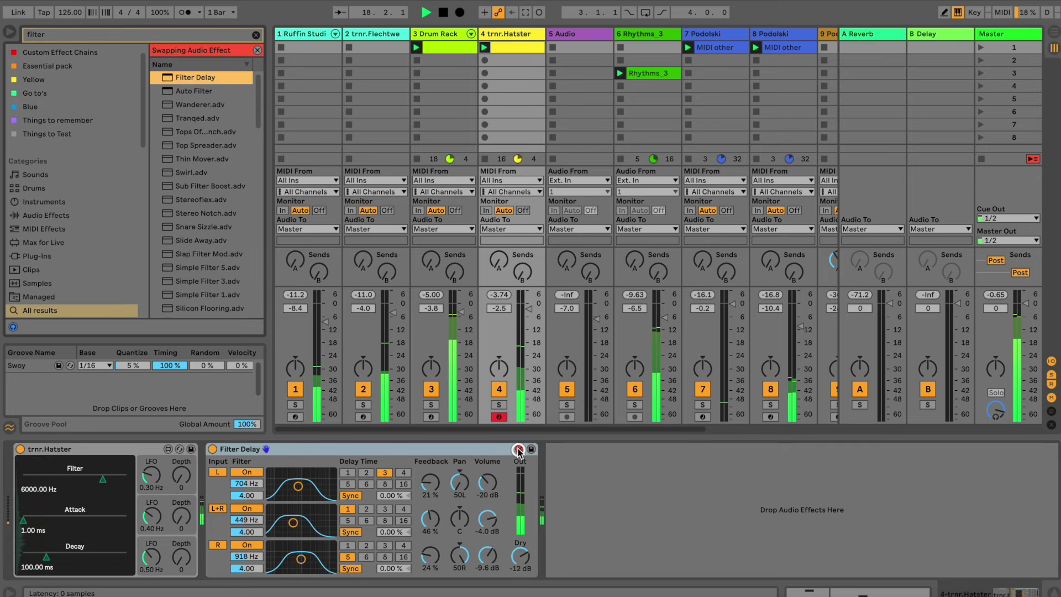
double_click(187, 106)
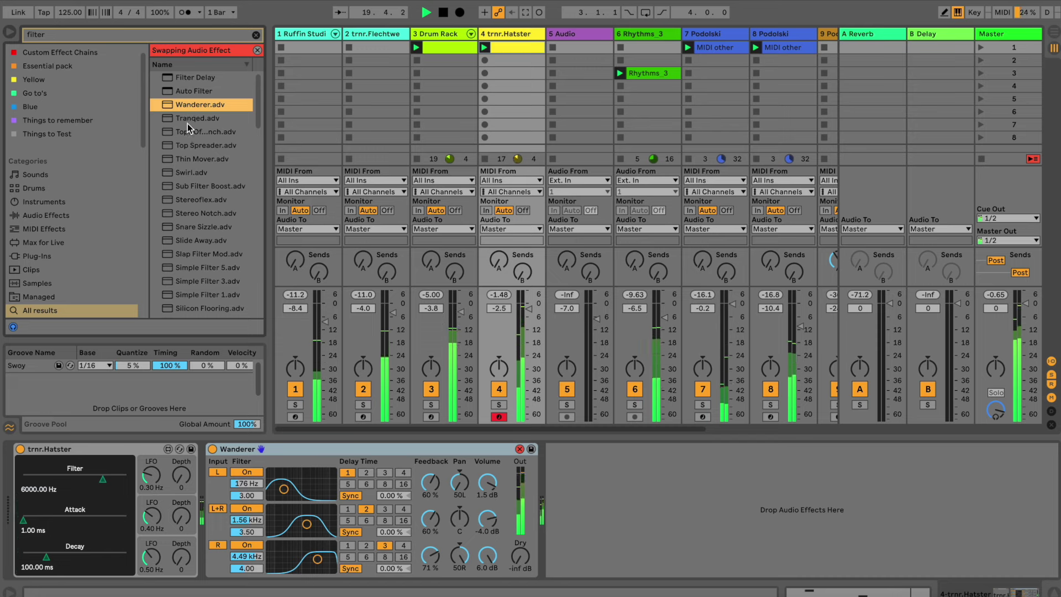
double_click(187, 121)
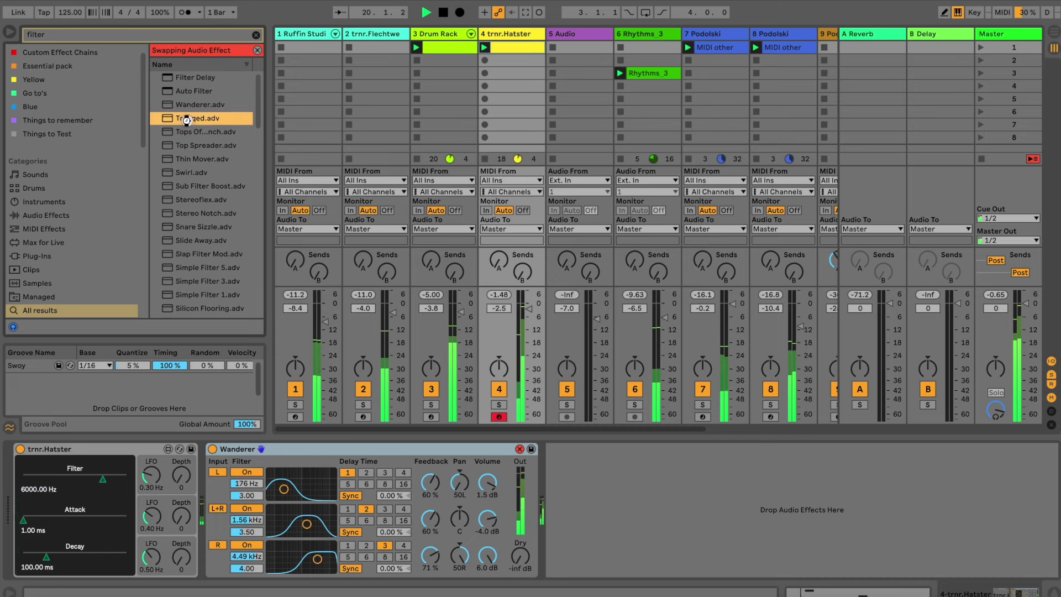
double_click(204, 205)
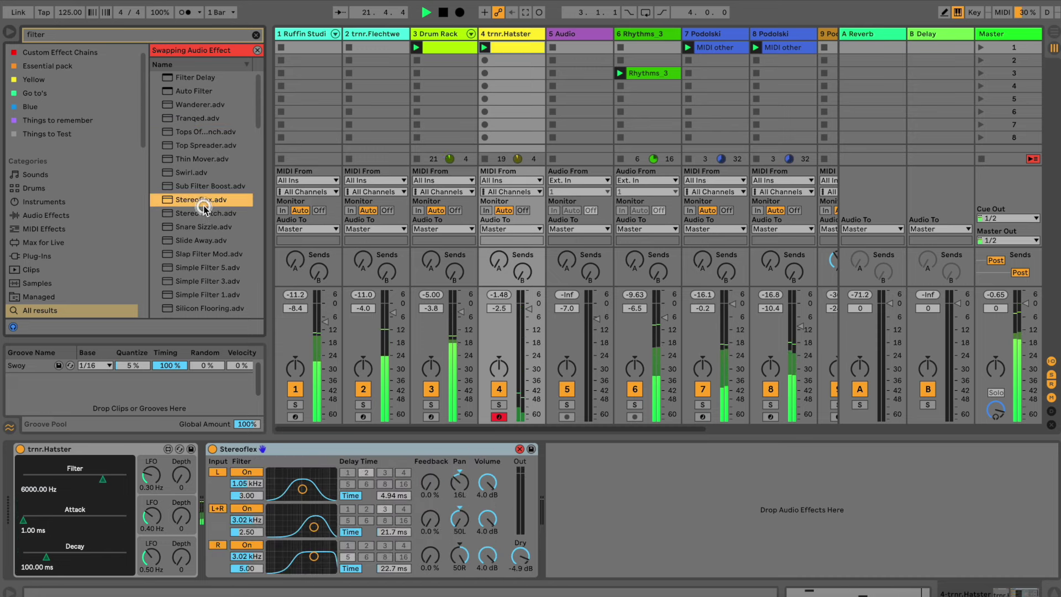
double_click(203, 216)
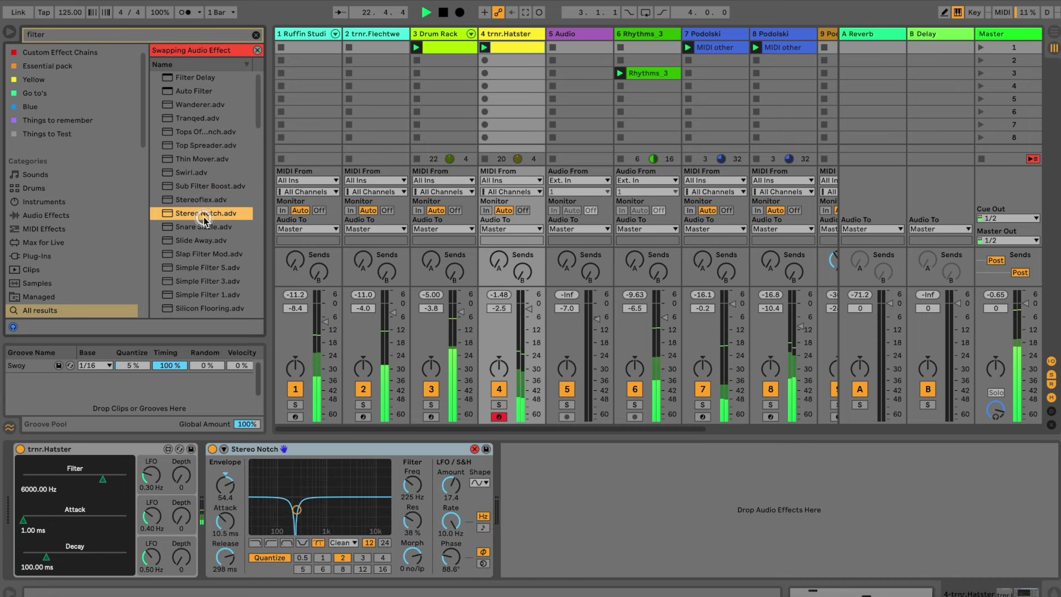
double_click(209, 295)
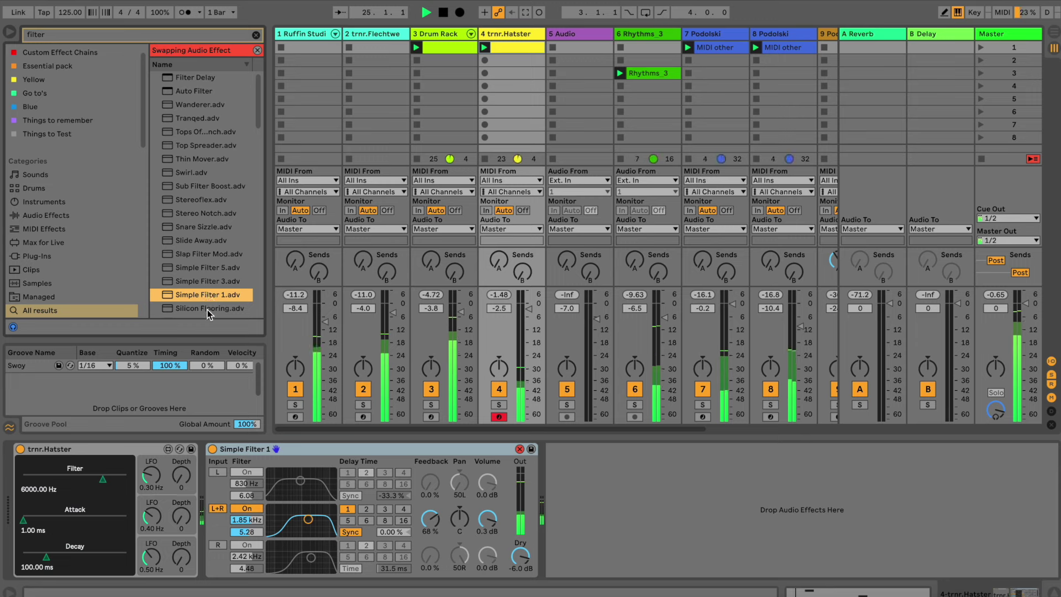
double_click(207, 309)
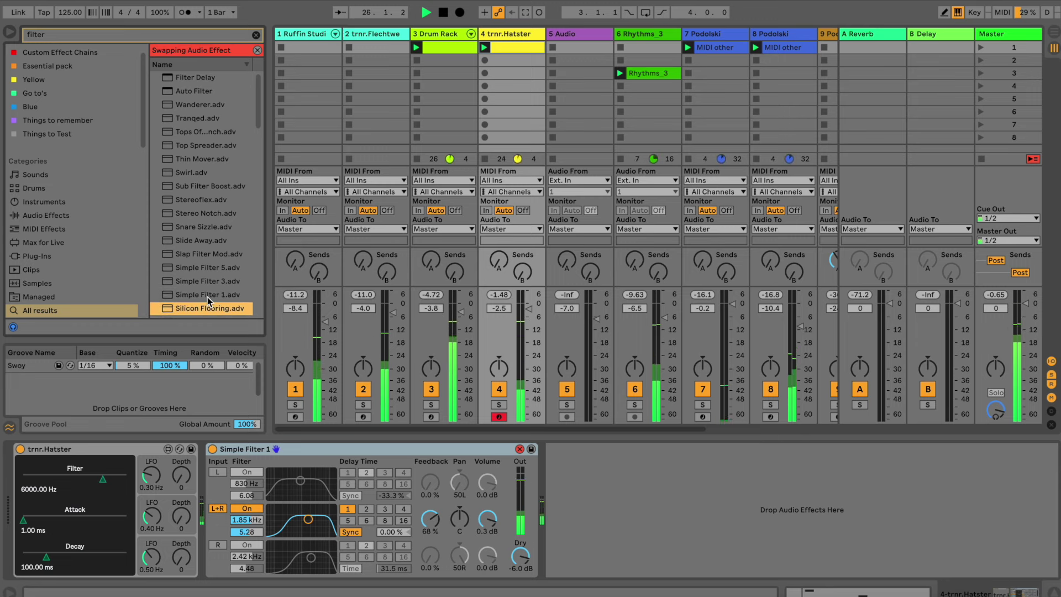
left_click(207, 296)
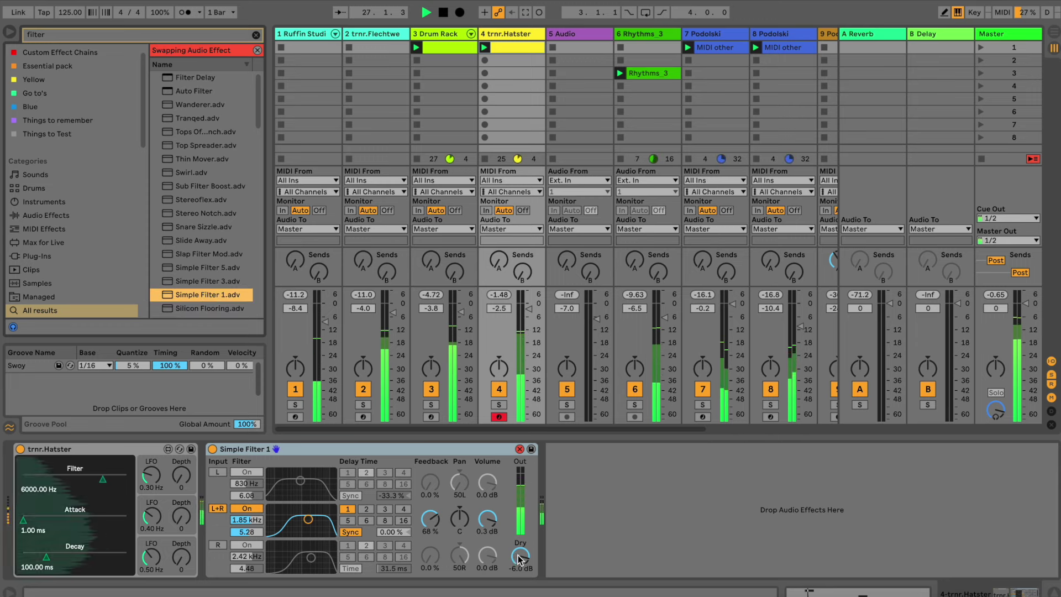
- Lower Simple Filter 1's dry level to about -23 dB and its L+R volume to about -4.8 dB
left_click_drag(520, 555, 517, 557)
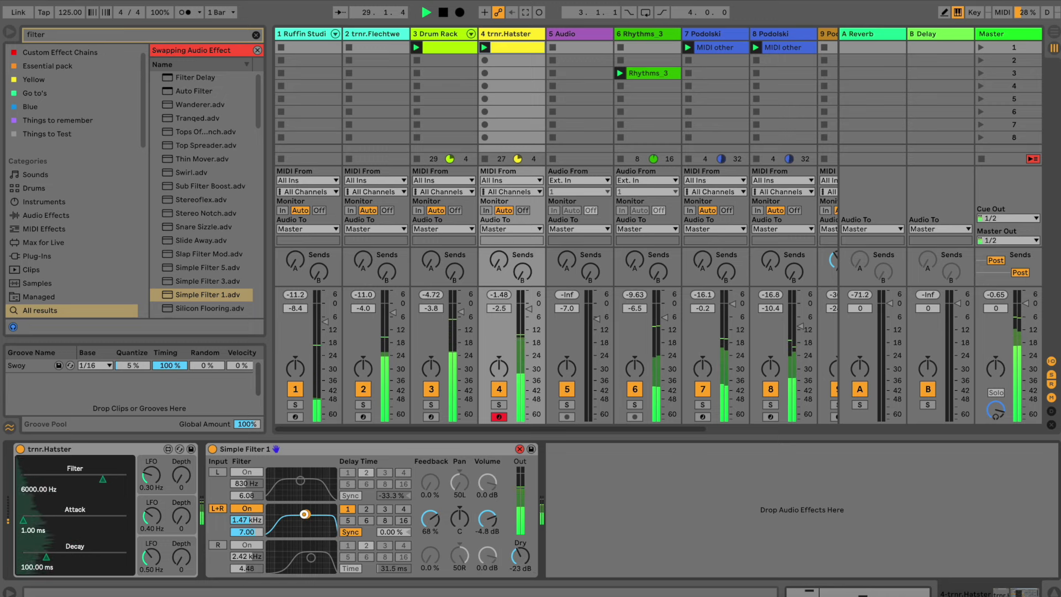
- Set the L+R filter frequency of the Simple Filter 1 delay to 2.90 kHz and its delay time to 2
left_click_drag(299, 517, 300, 515)
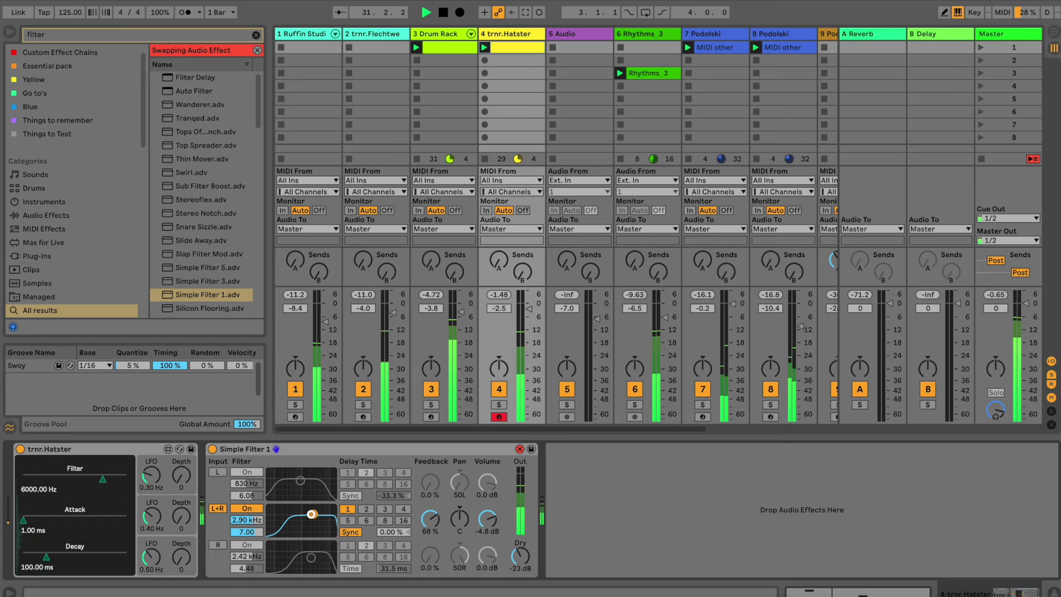
left_click(366, 509)
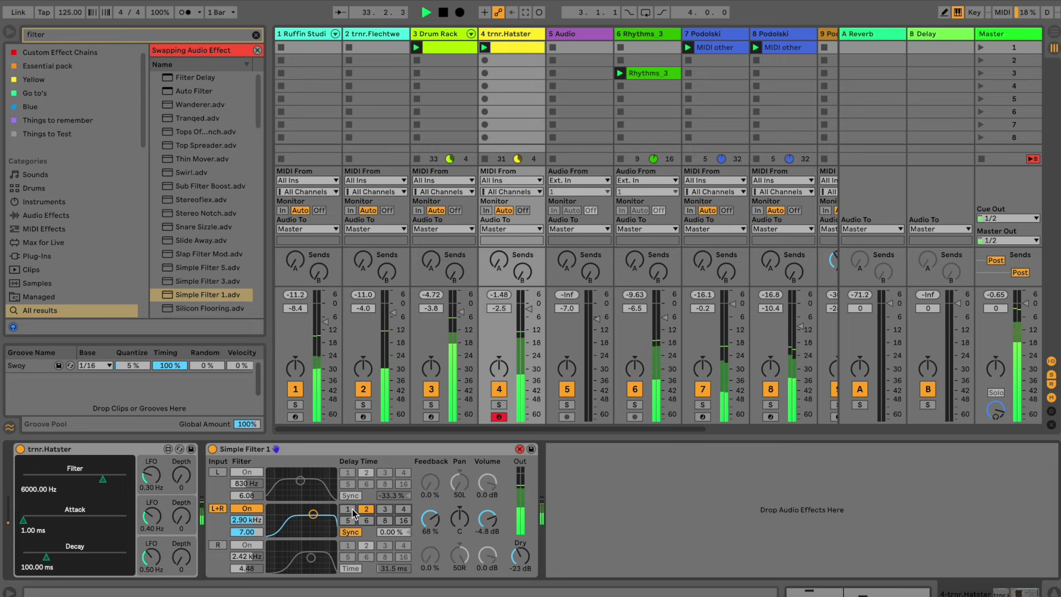
- Offset the L+R synced delay time of Simple Filter 1 by -0.20 %
left_click_drag(385, 534, 386, 531)
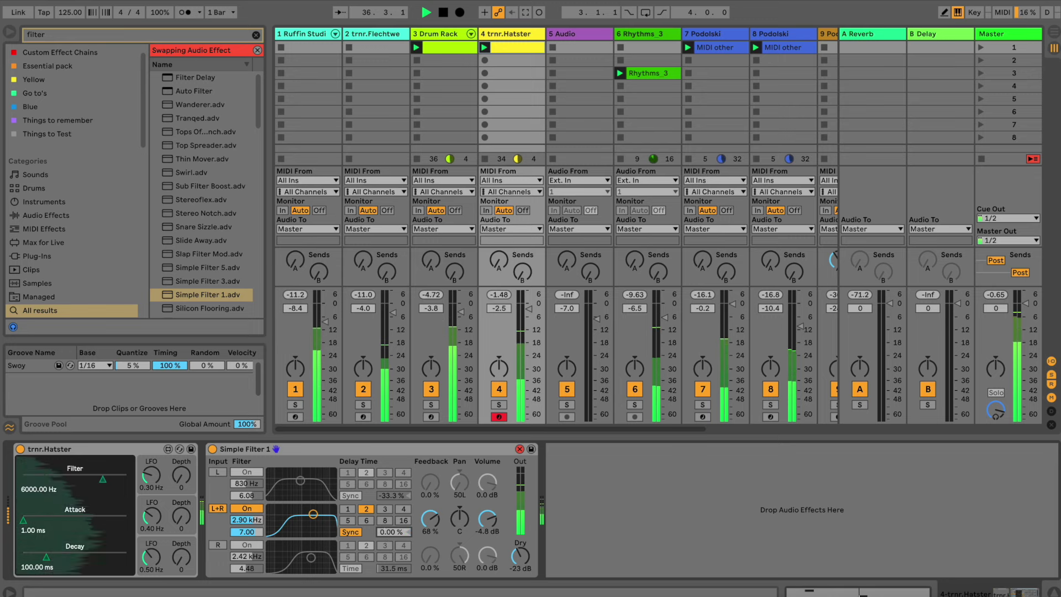
type("0.20")
key("Return")
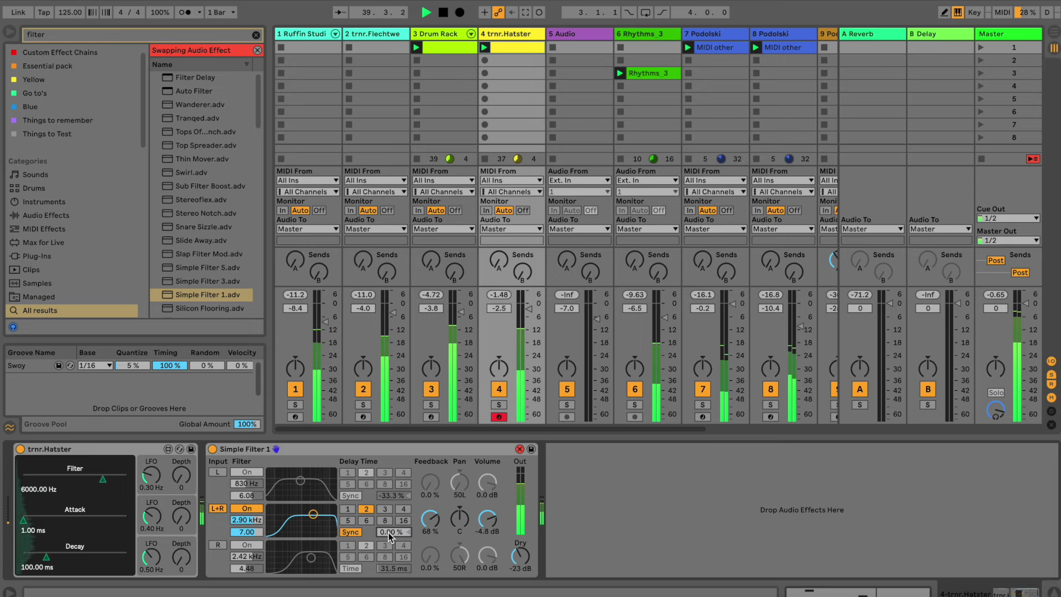
type("-0.2")
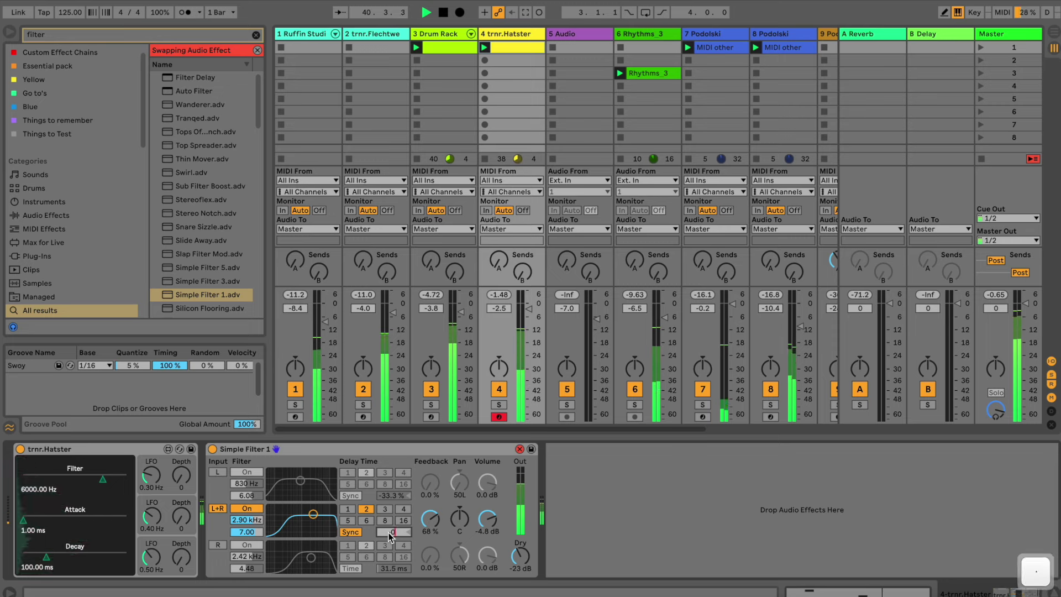
type("0")
key("Return")
- Balance the track 4 hi-hat levels: L+R delay volume -12 dB, dry level -28 dB and track volume -4.0 dB
left_click_drag(521, 549, 496, 521)
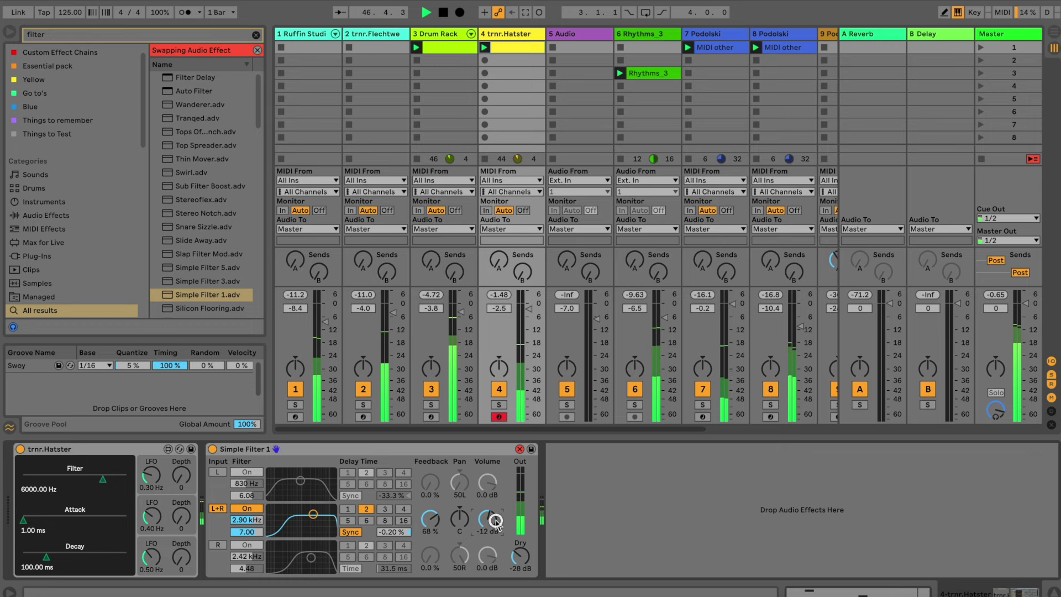
left_click_drag(526, 309, 526, 308)
left_click(499, 388)
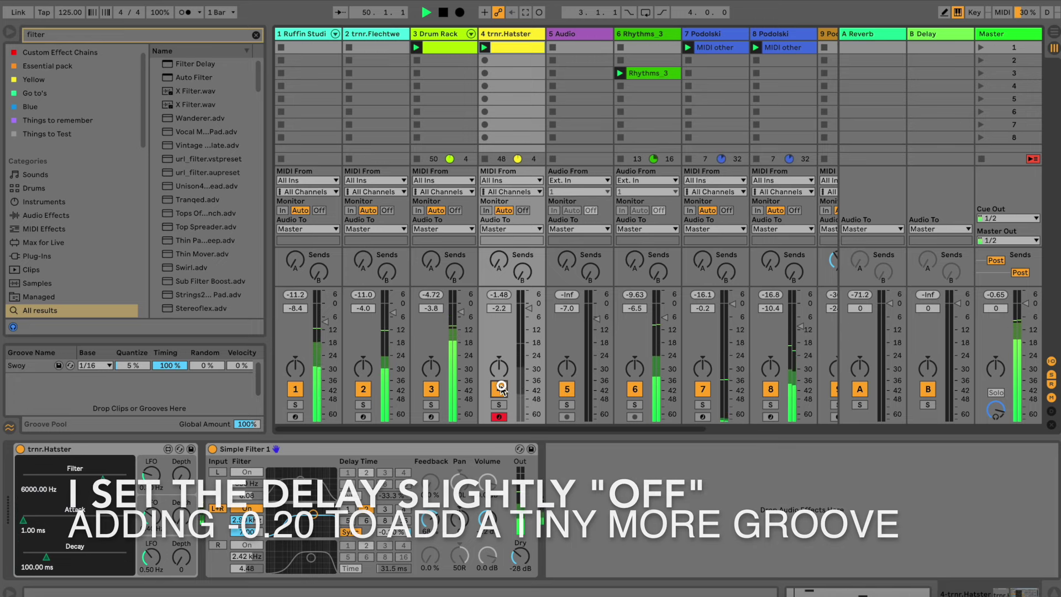
left_click(501, 387)
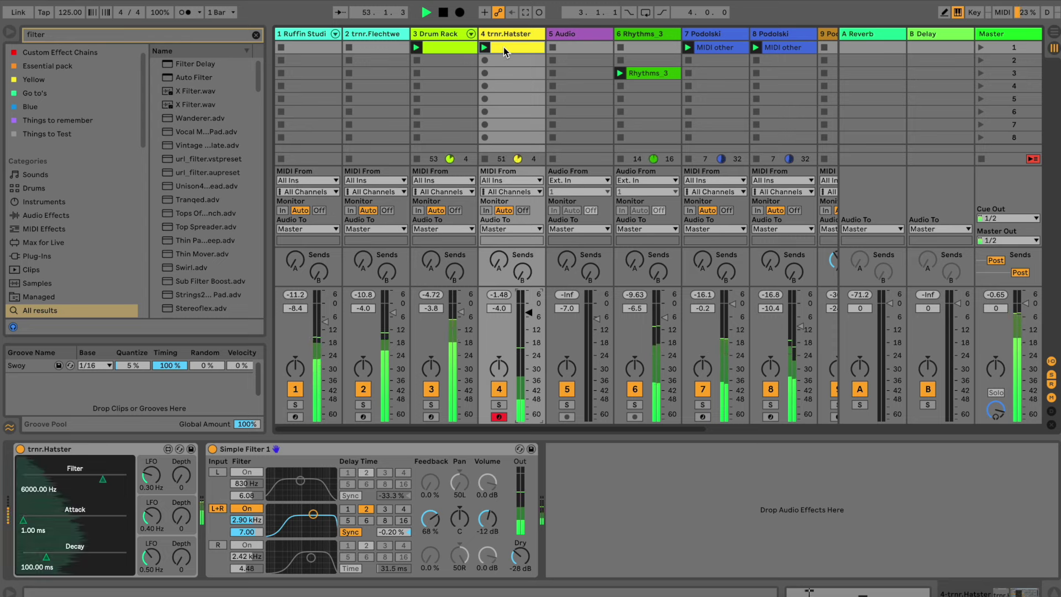
- Duplicate the track 4 trnr.Hatster track and launch the copied clip
key("XF86AudioRaiseVolume")
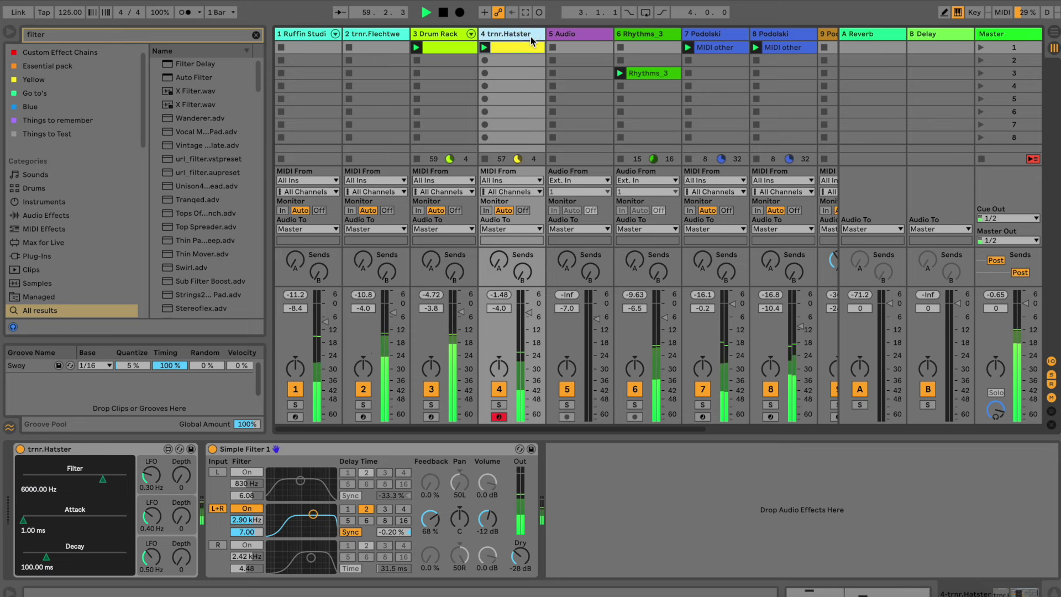
key("super+d")
key("XF86AudioRaiseVolume")
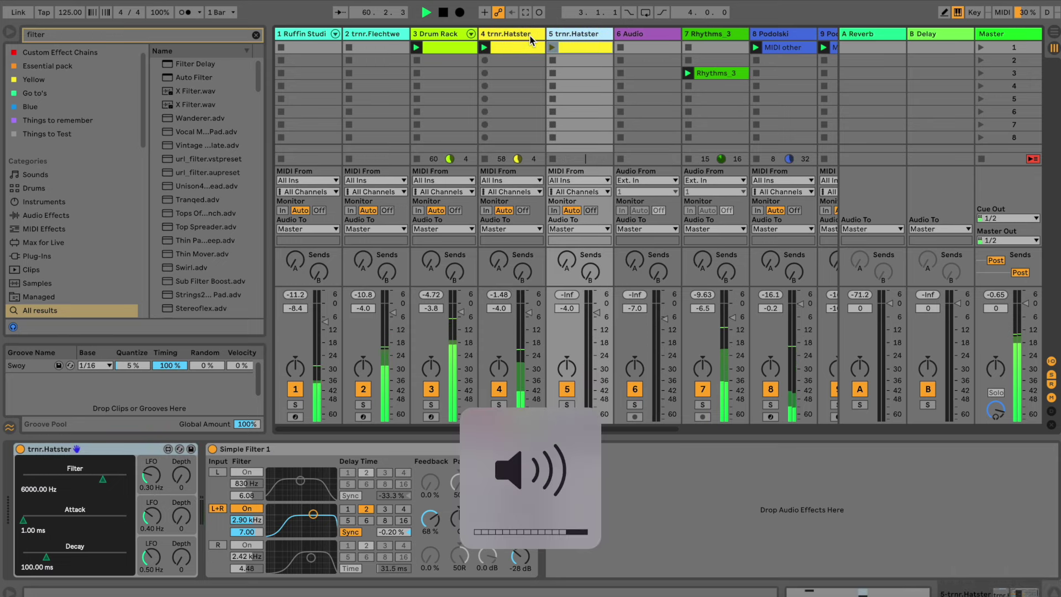
left_click(552, 47)
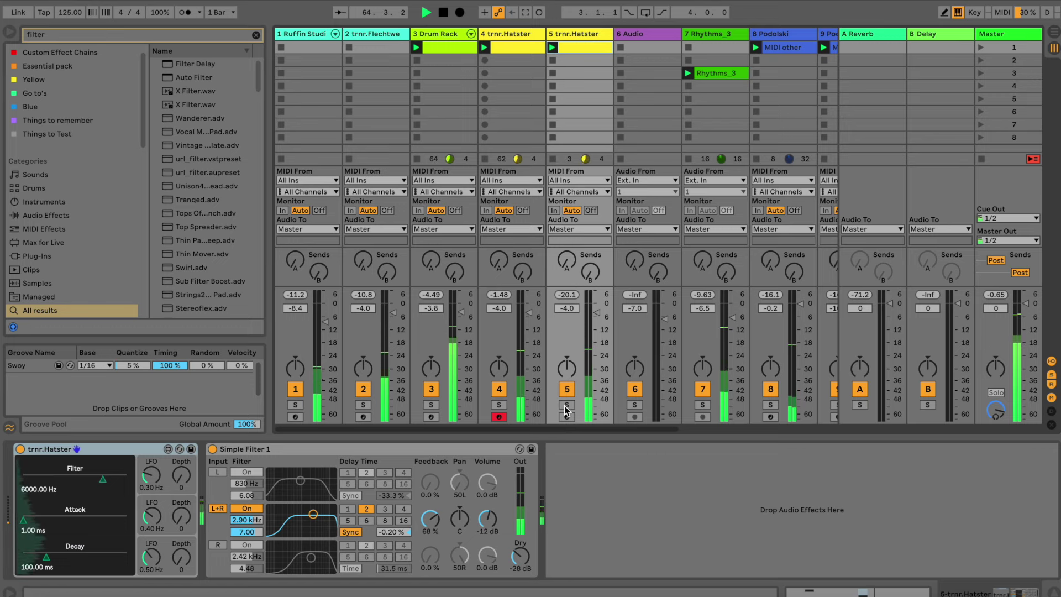
- Apply the Swoy groove to the duplicated hi-hat clip on track 5 and commit it to the notes
key("shift+Tab")
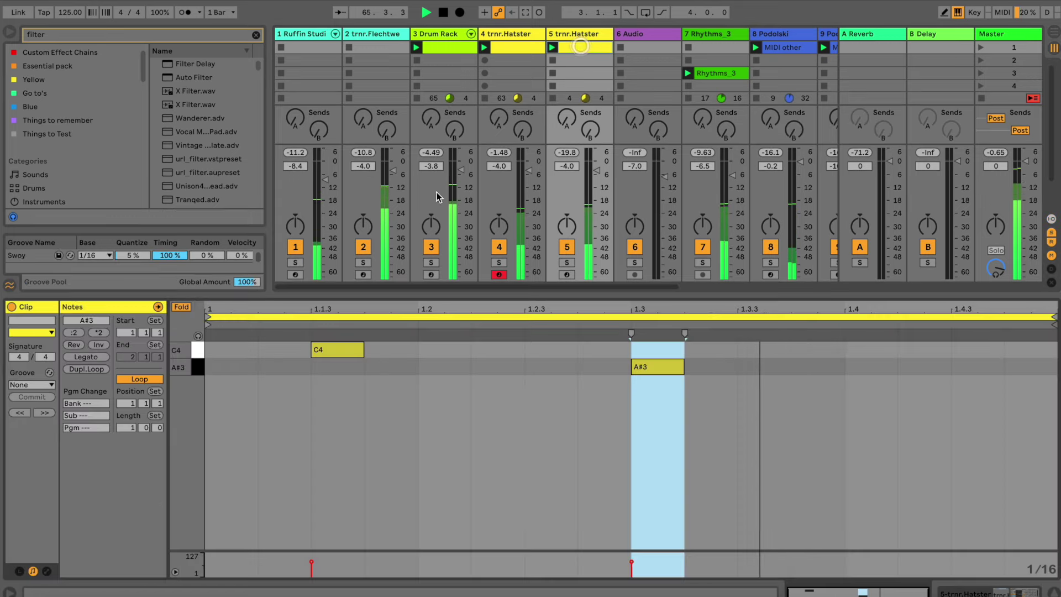
left_click(31, 384)
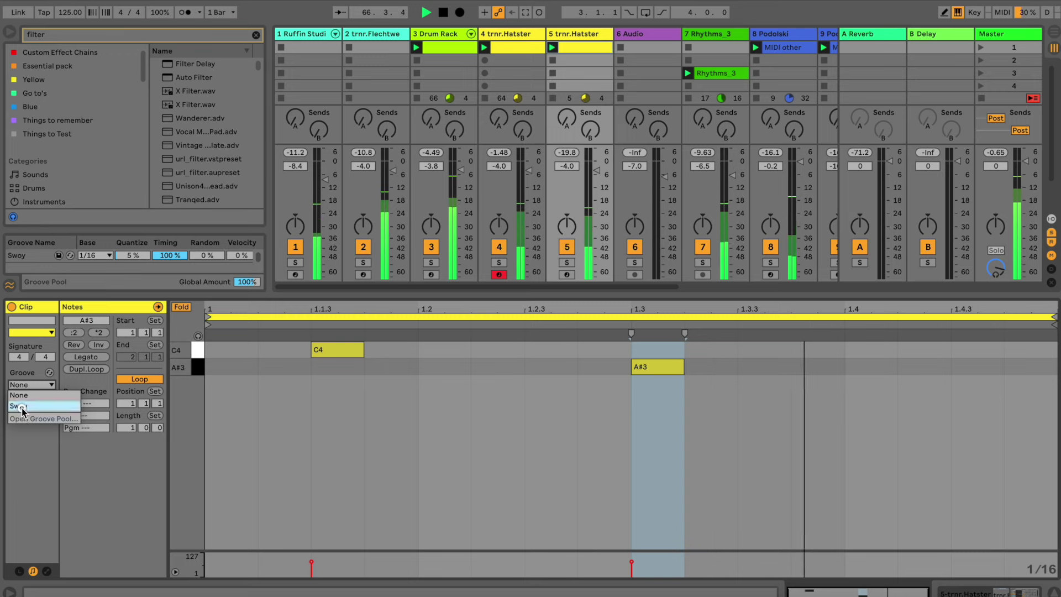
left_click(22, 400)
left_click(29, 397)
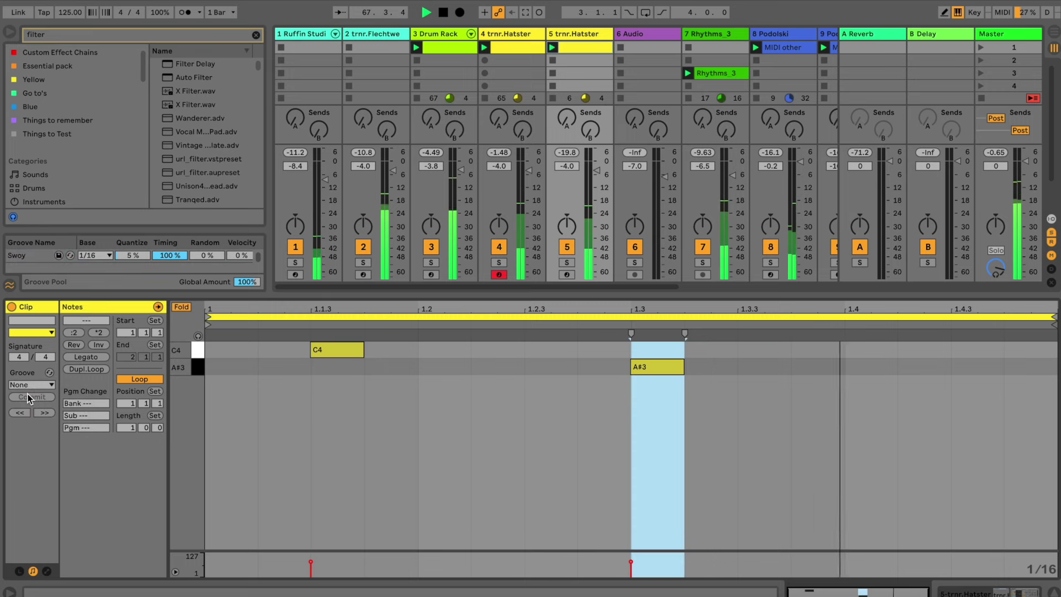
- Set the track 5 Hatster decay to about 95 ms and its filter to about 6558 Hz
left_click(593, 52)
key("shift+Tab")
key("ctrl+alt+i")
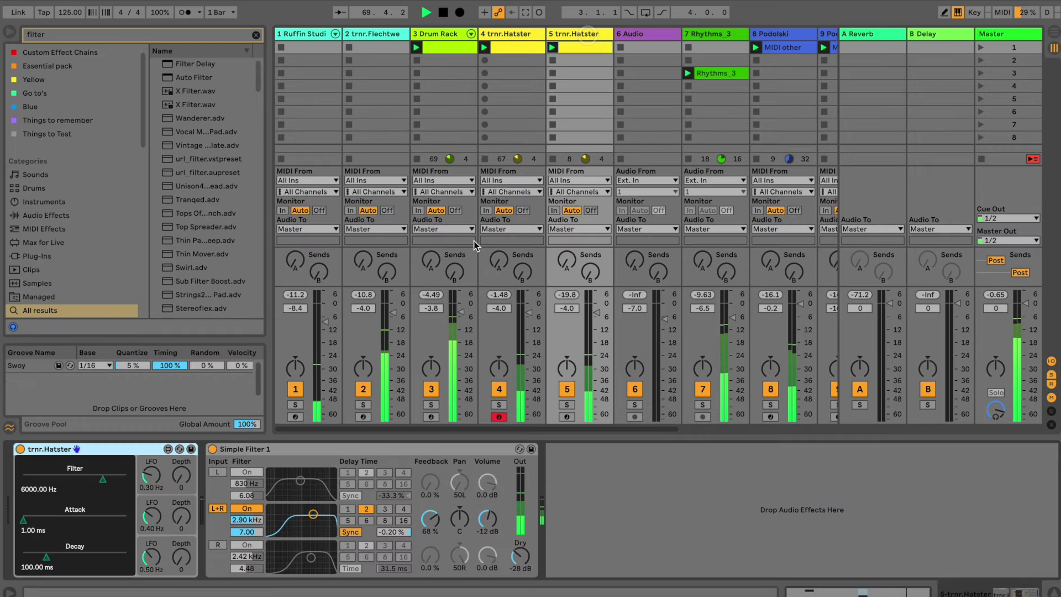
mouse_move(45, 557)
left_mouse_down()
mouse_move(68, 557)
mouse_move(46, 556)
left_mouse_up()
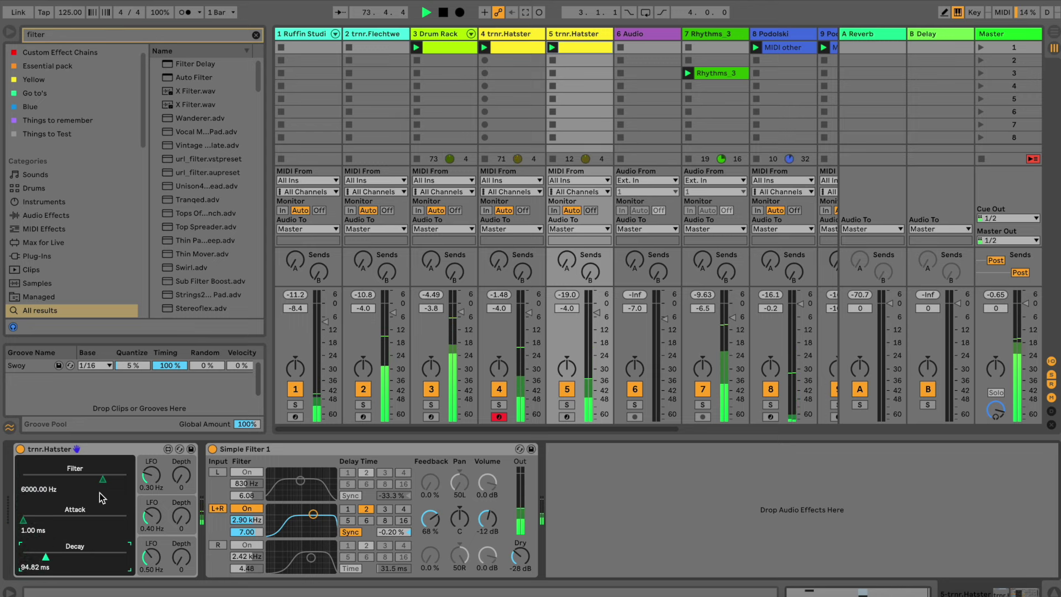
left_click_drag(103, 485, 109, 482)
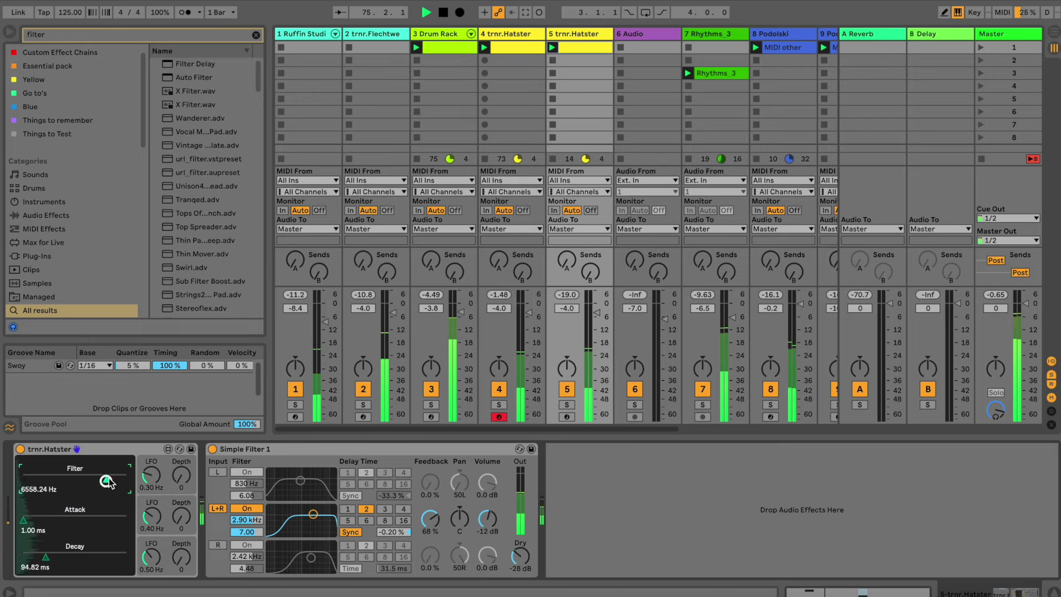
- Try adding extra C4 notes at 1.2.2 and 1.4.2 in the track 5 clip, and remove them again
double_click(586, 47)
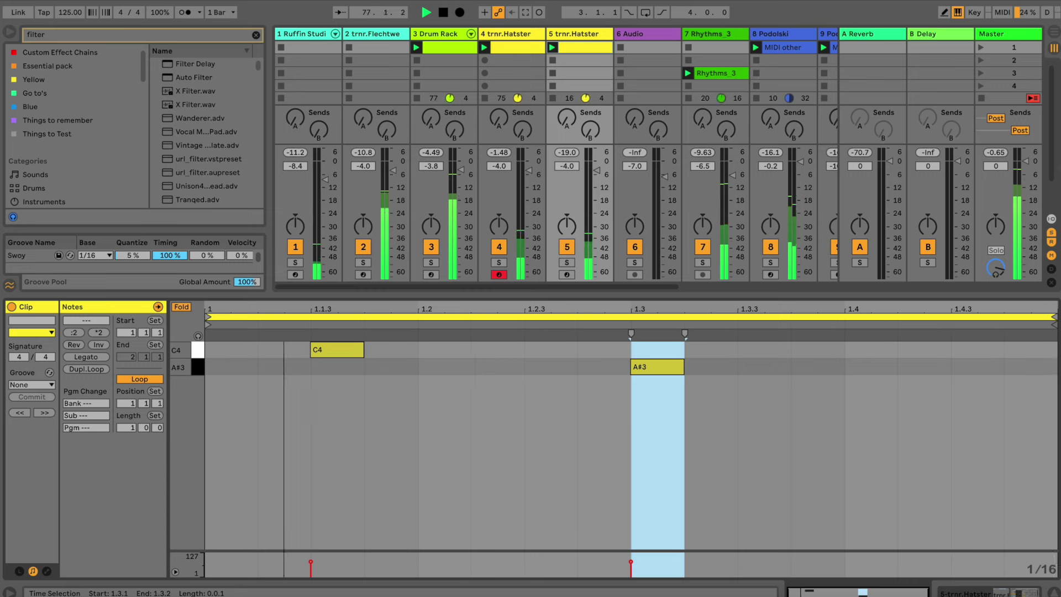
key("super+b")
left_click(496, 349)
left_click(913, 350)
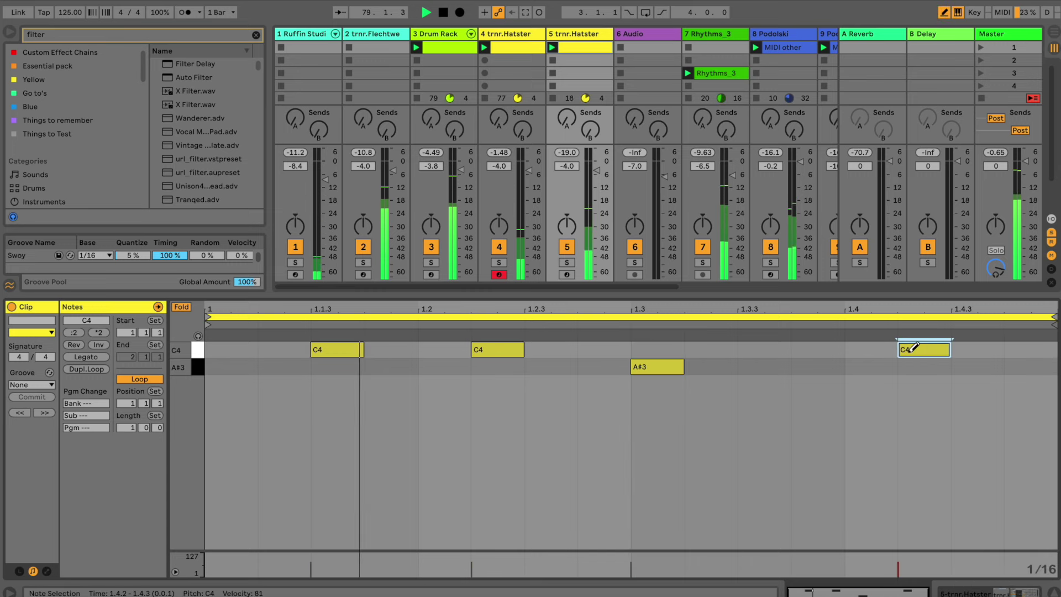
left_click(913, 348)
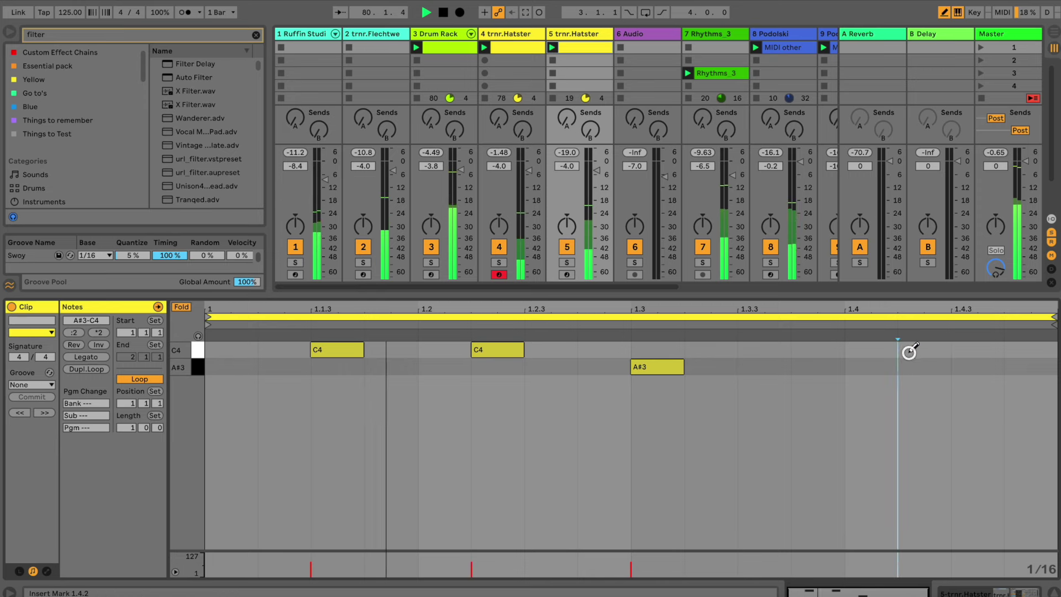
left_click(522, 350)
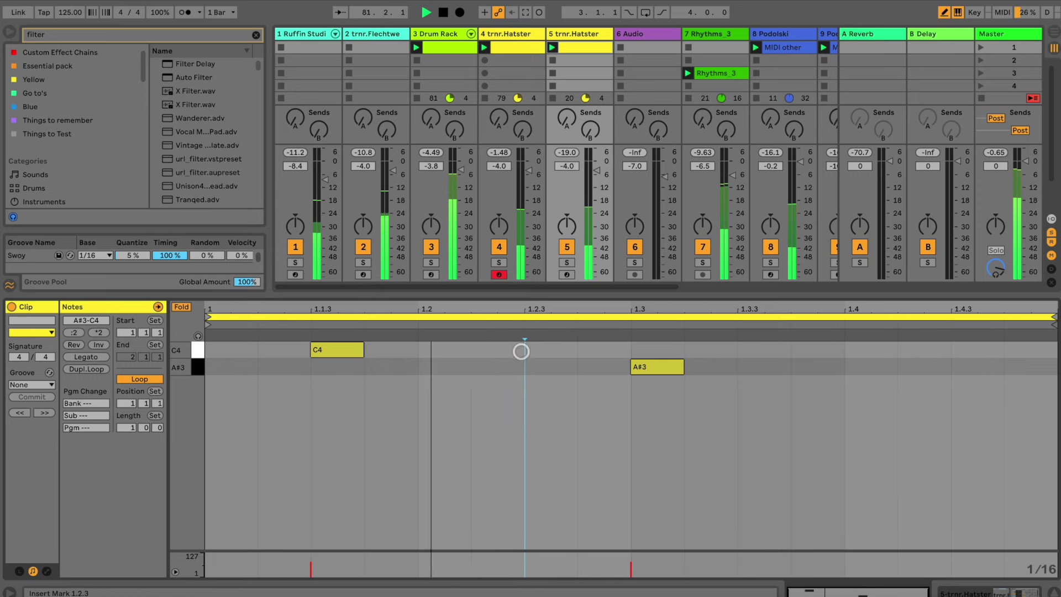
- Stretch the track 5 clip to four bars by doubling it twice and draw a C4 note at 4.3.2
left_click(97, 333)
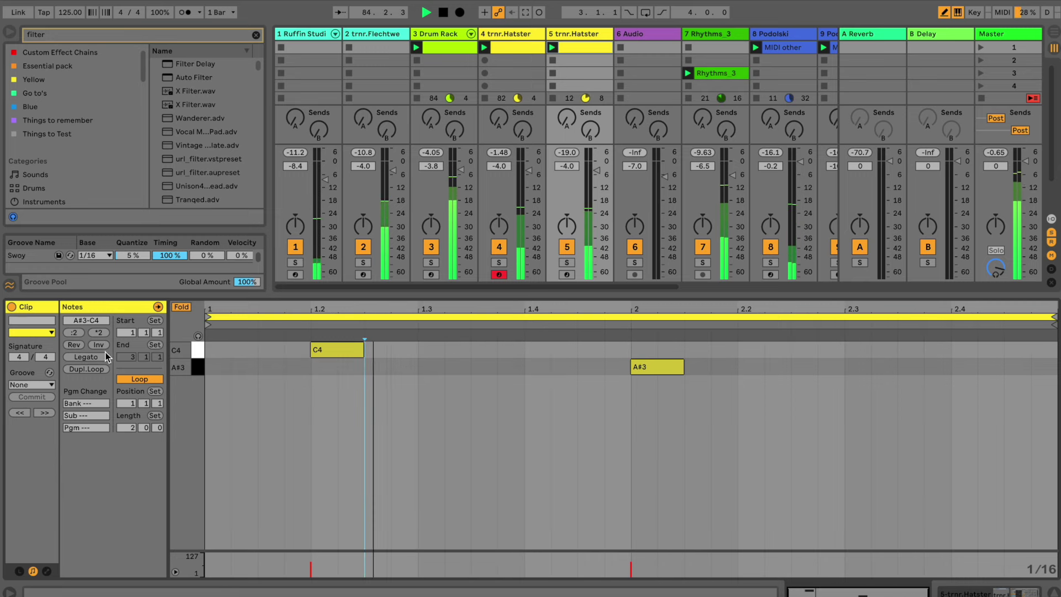
left_click(107, 333)
left_click(970, 349)
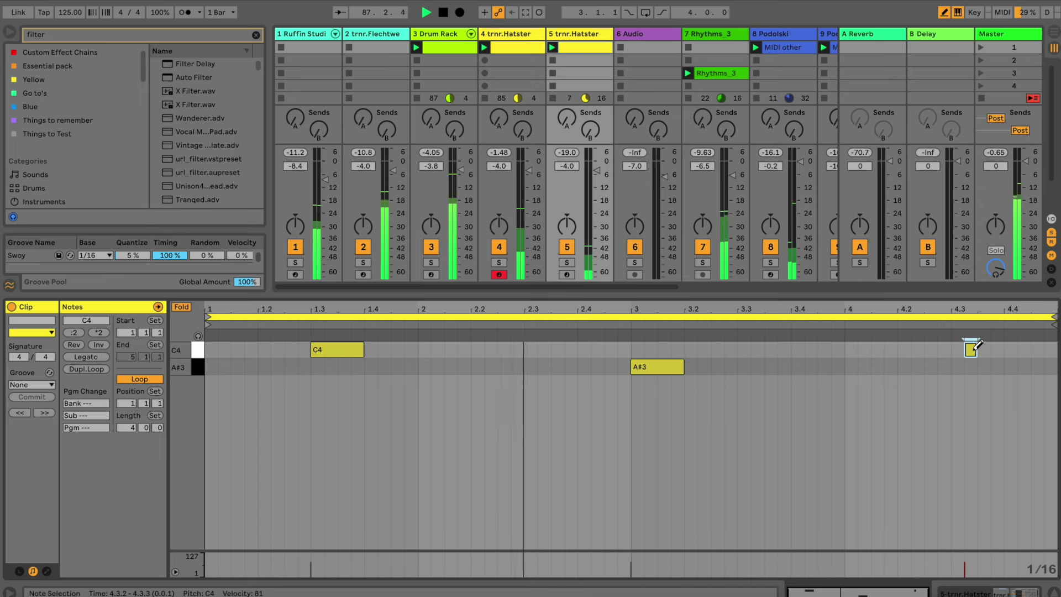
key("b")
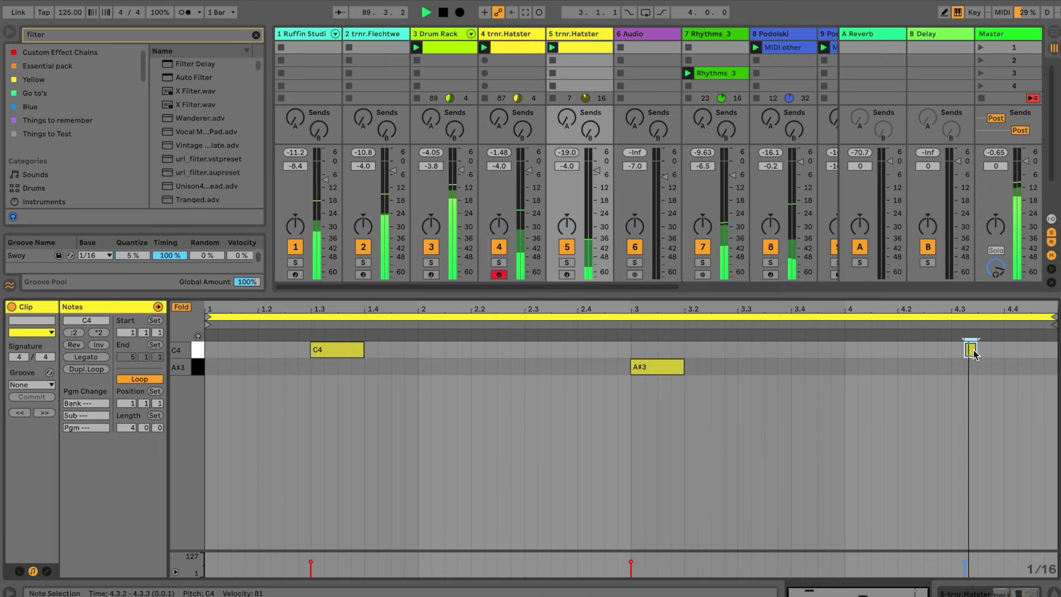
- Lower the velocity of the note at 4.3.2 to slightly below 40 and transpose it up an octave to C5
left_click_drag(963, 561, 964, 564)
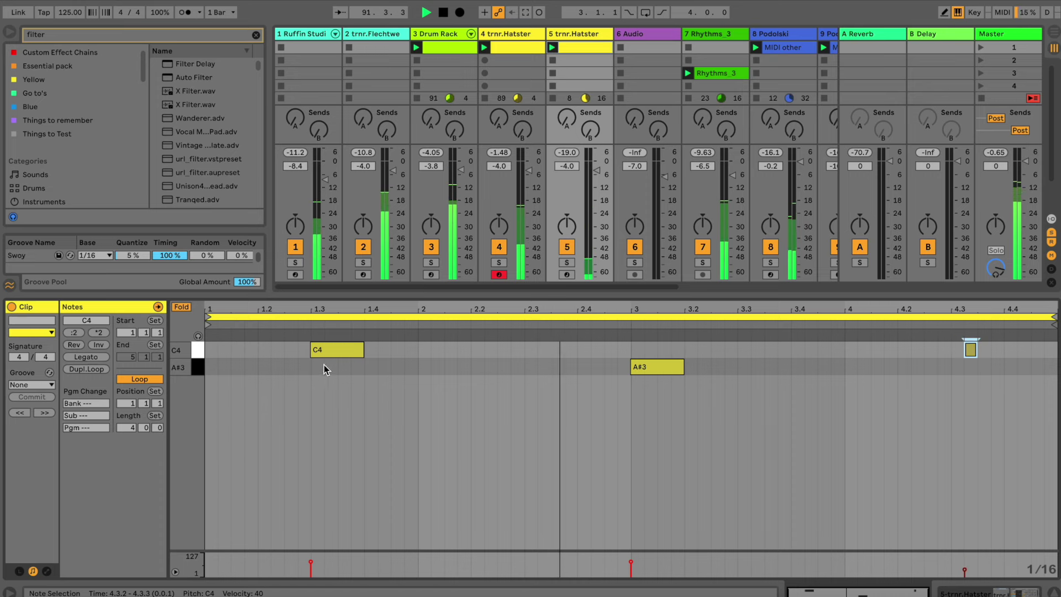
key("f")
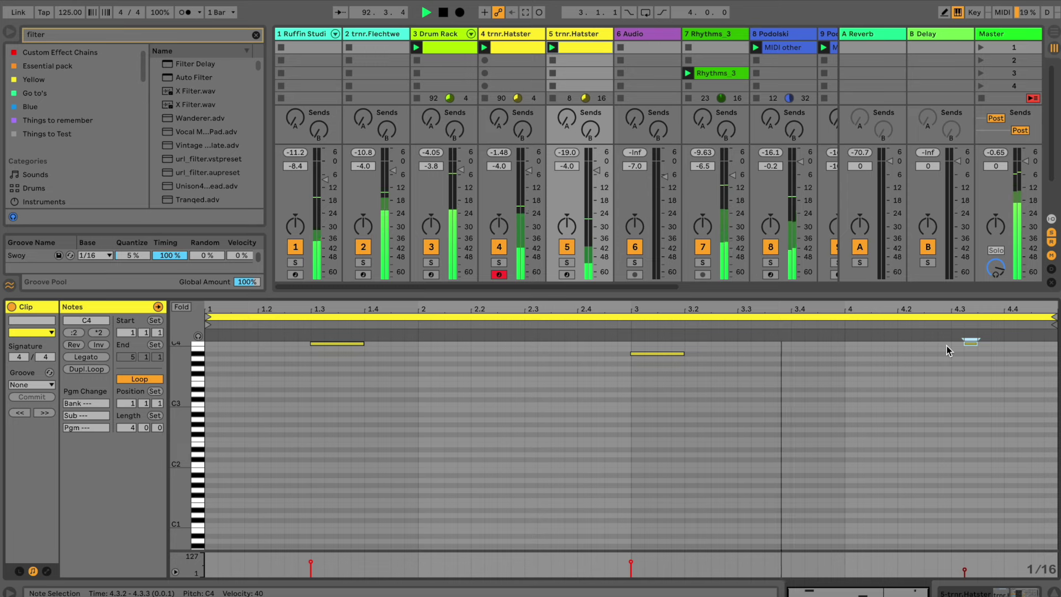
key("shift+Up")
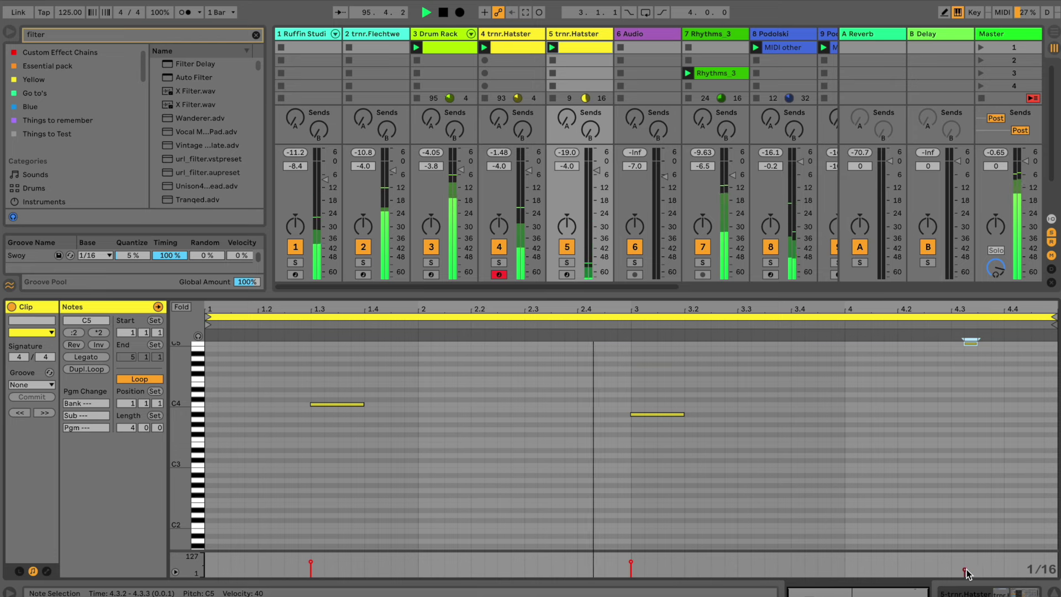
left_click_drag(965, 570, 966, 572)
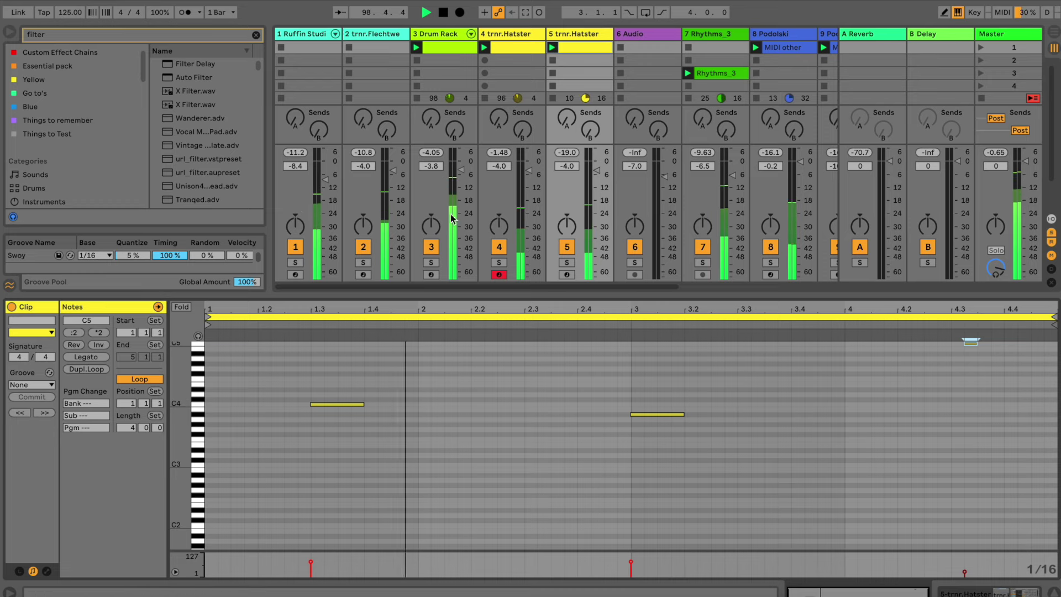
- Mute the Drum Rack's C1 pad and try a 0.0 dB reverb send on track 1 with its volume at -18.0 dB
left_click(449, 37)
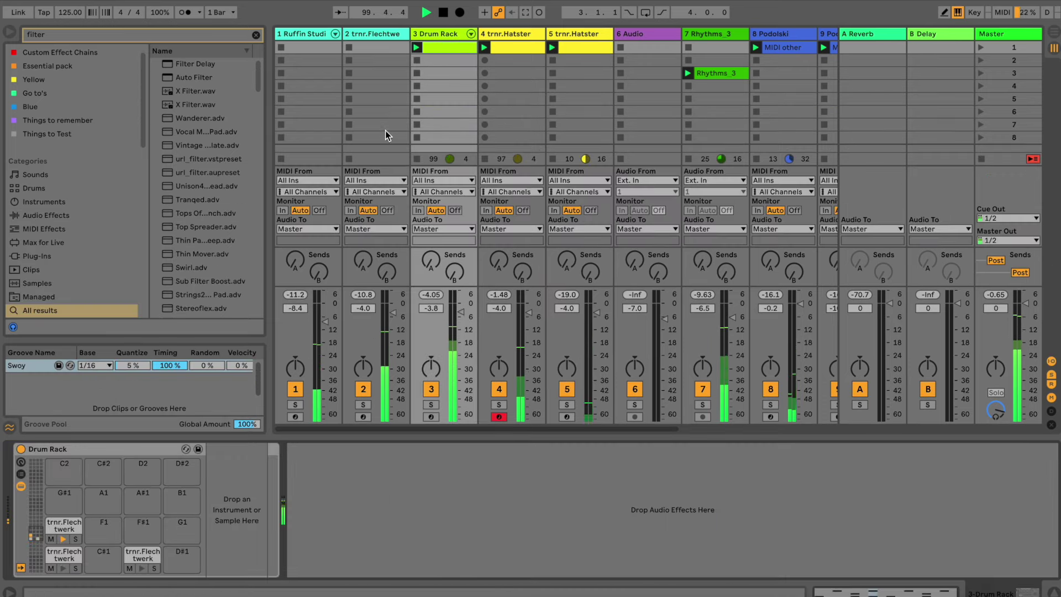
left_click(51, 569)
left_click(296, 390)
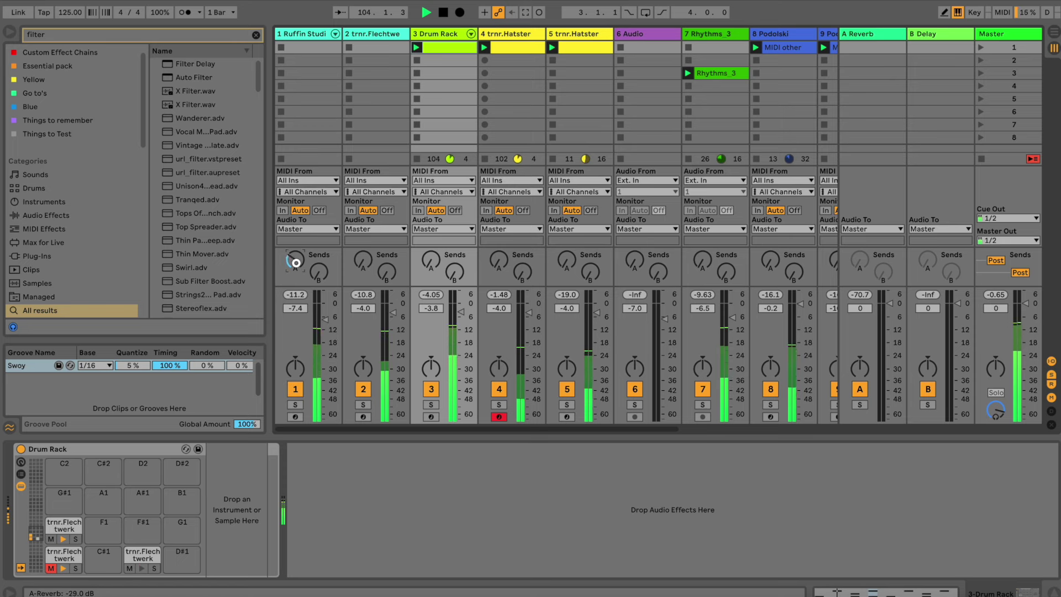
left_click_drag(296, 263, 296, 263)
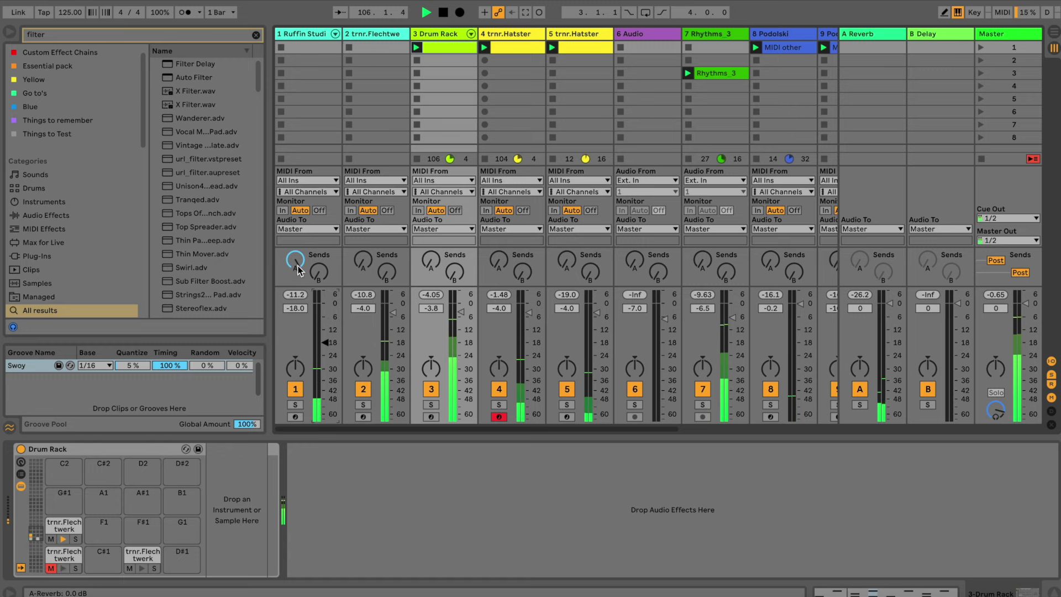
- Set track 1's volume to -7.8 dB and the Rhythms_3 track's volume to -8.0 dB, and unmute the C1 drum pad
left_click_drag(324, 345, 303, 296)
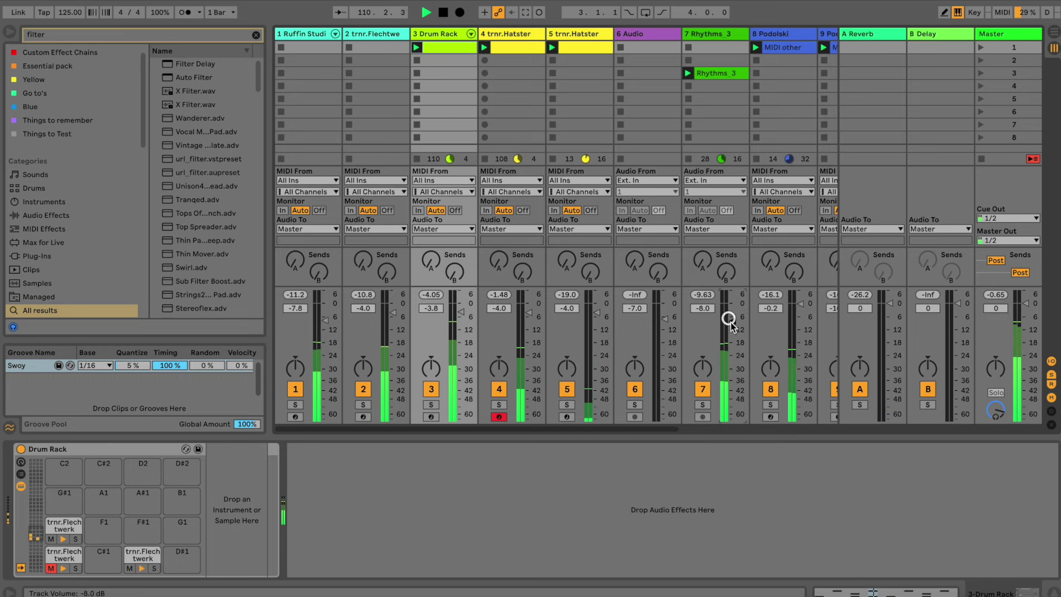
left_click(50, 568)
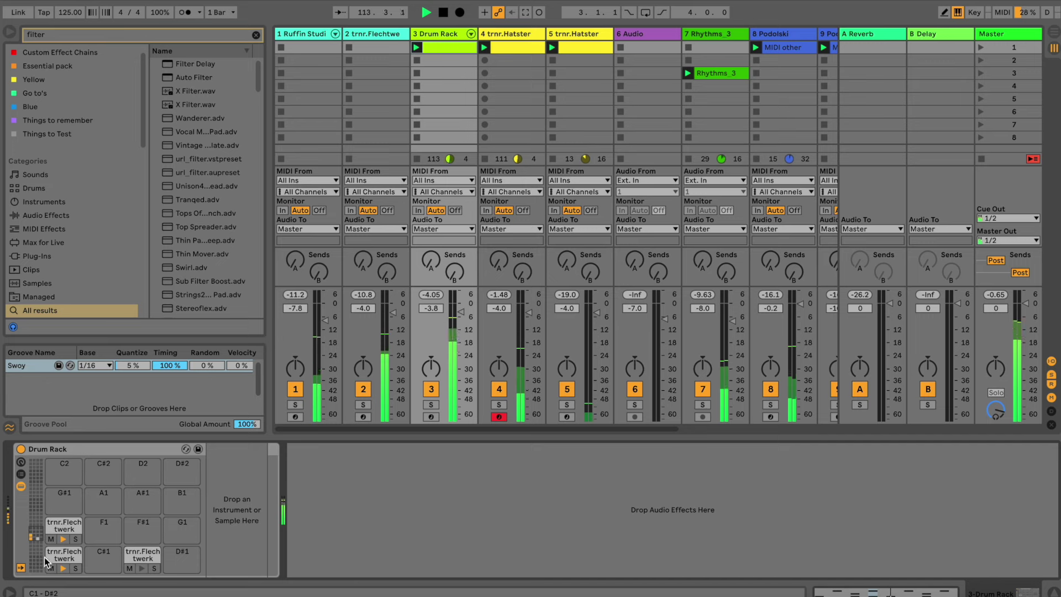
left_click(47, 563)
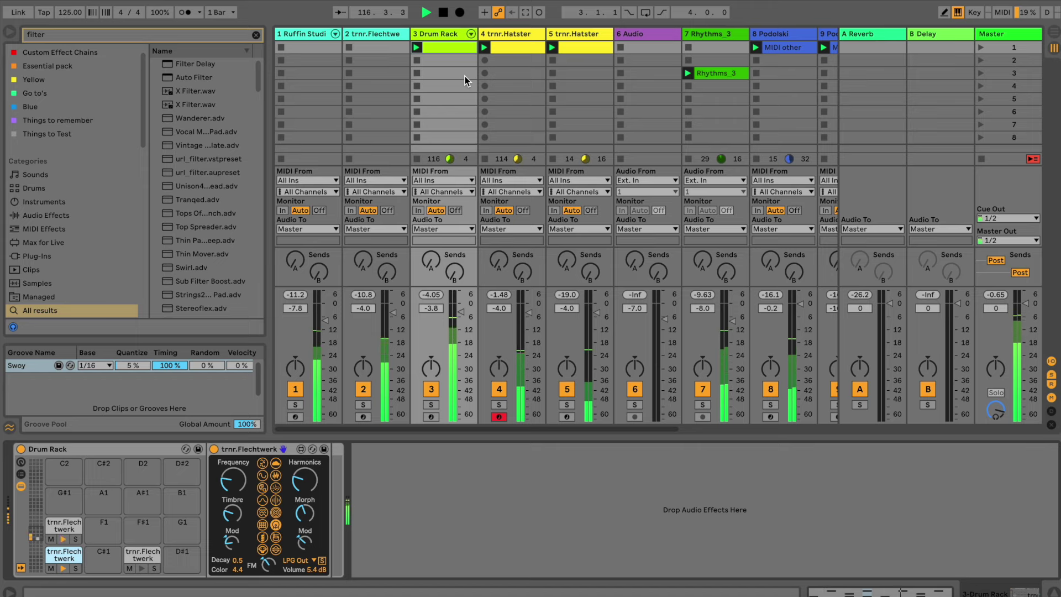
left_click_drag(480, 429, 669, 432)
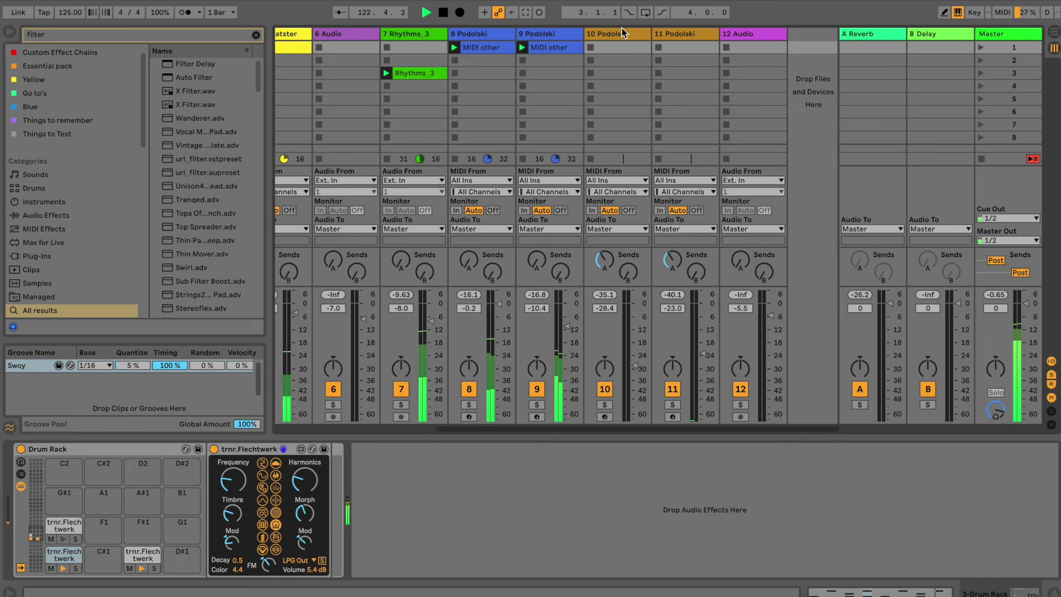
left_click_drag(554, 434, 348, 428)
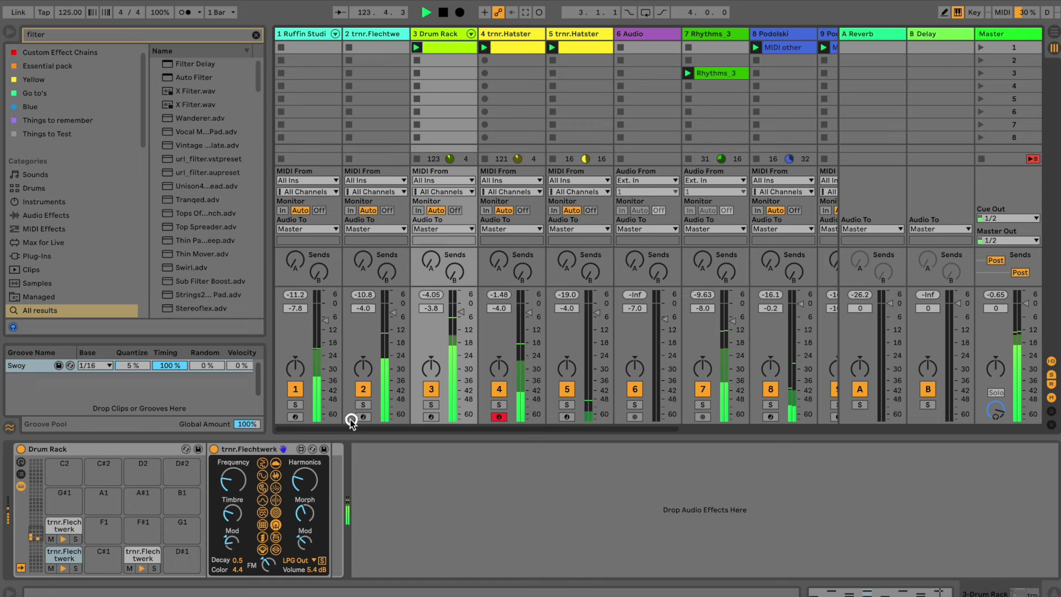
- Duplicate the track 5 hi-hat, launch the copy's clip and move its 4.3.2 note to D#3 at 3.3
left_click(575, 35)
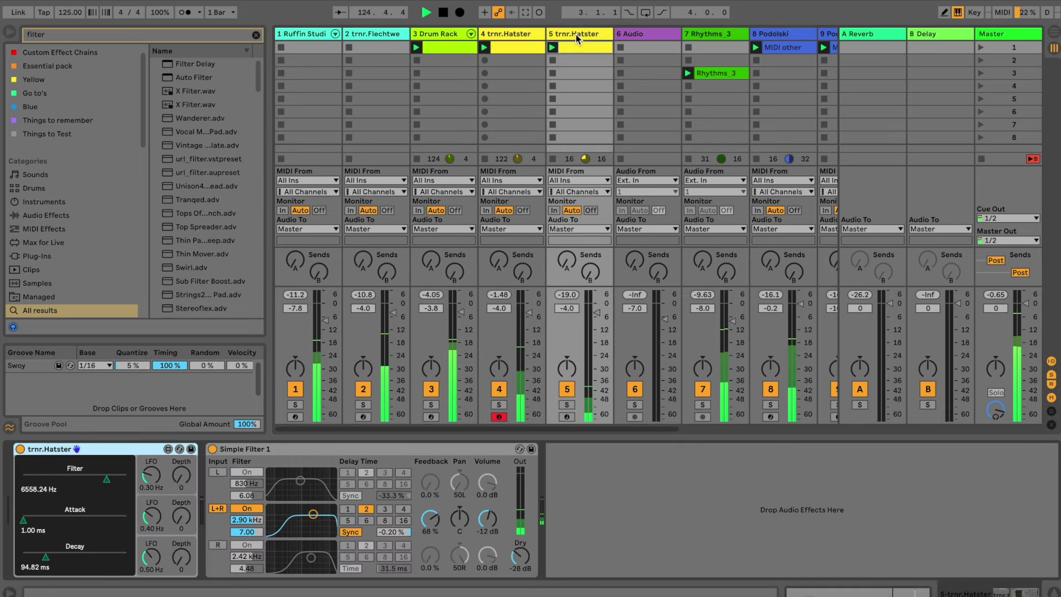
key("ctrl+d")
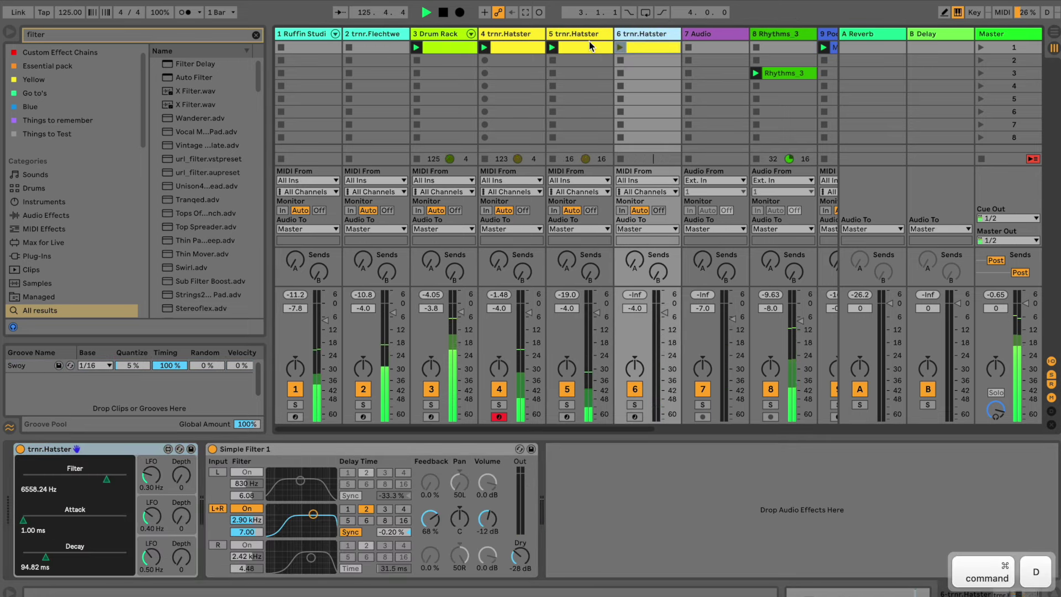
double_click(644, 49)
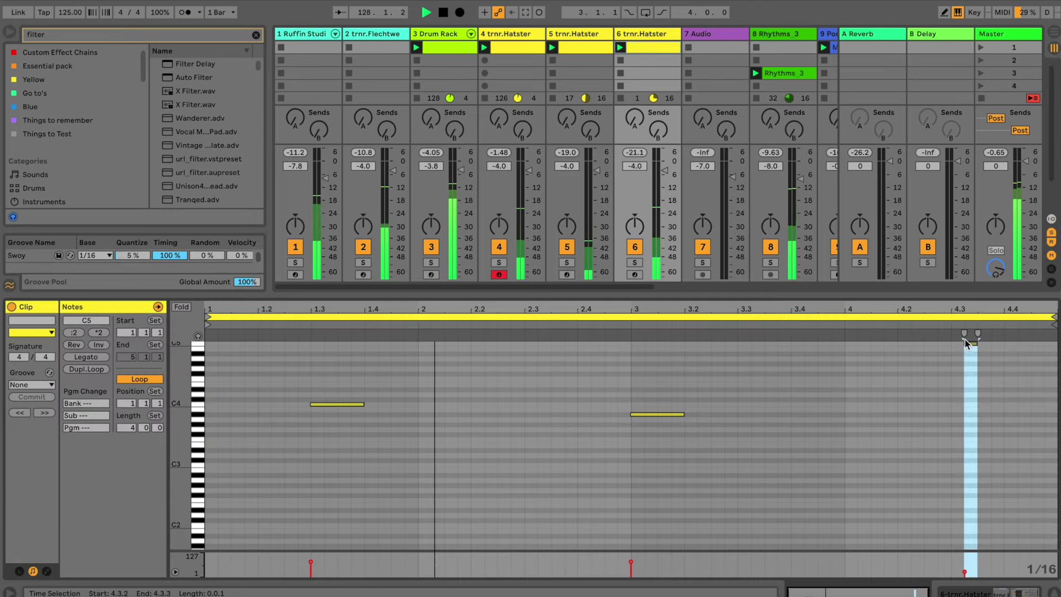
left_click_drag(974, 345, 742, 447)
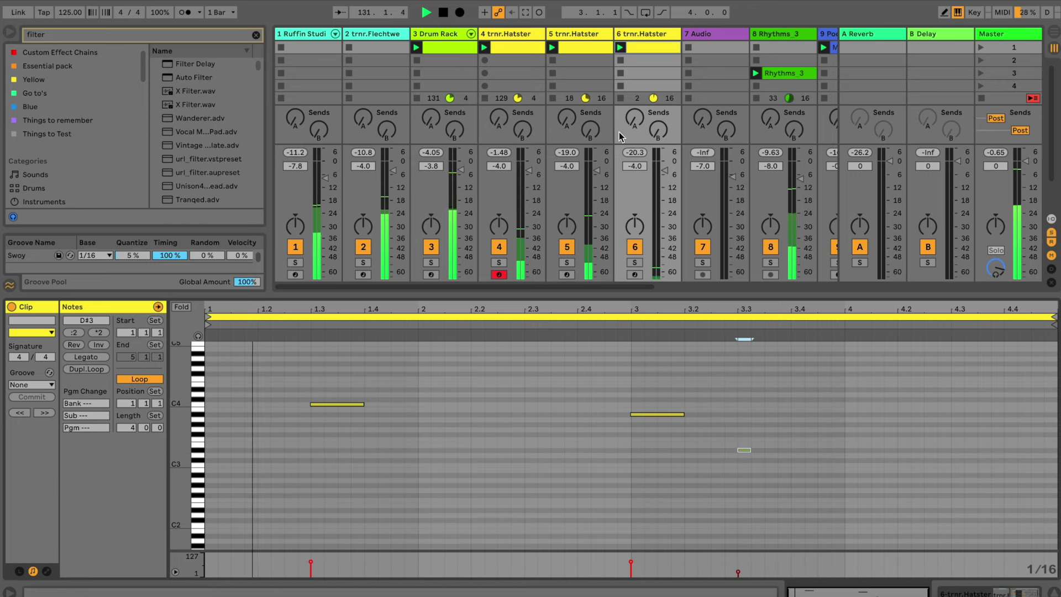
- On track 6, set Hatster's filter to 1973.01 Hz and decay to 1365.12 ms, and Simple Filter 1's L+R band to 654 Hz and dry level to -39 dB
left_click(637, 34)
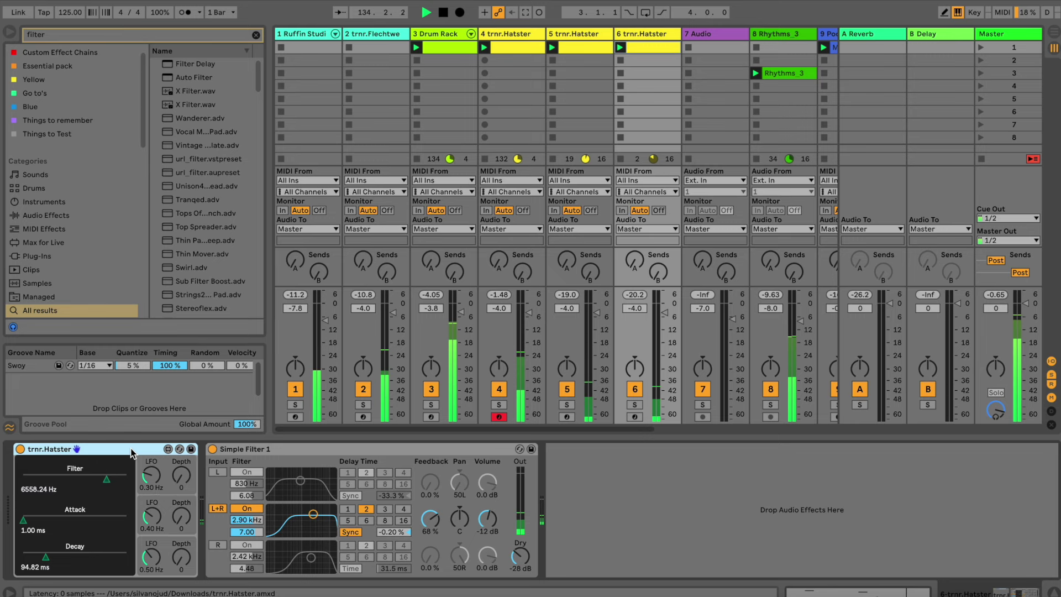
left_click_drag(106, 479, 66, 478)
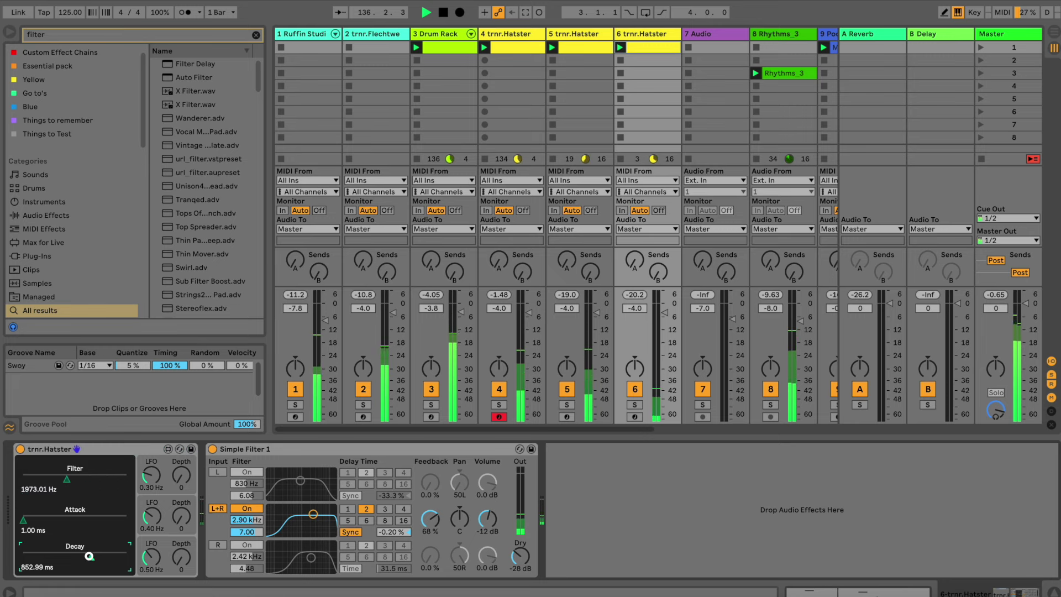
left_click_drag(106, 554, 99, 554)
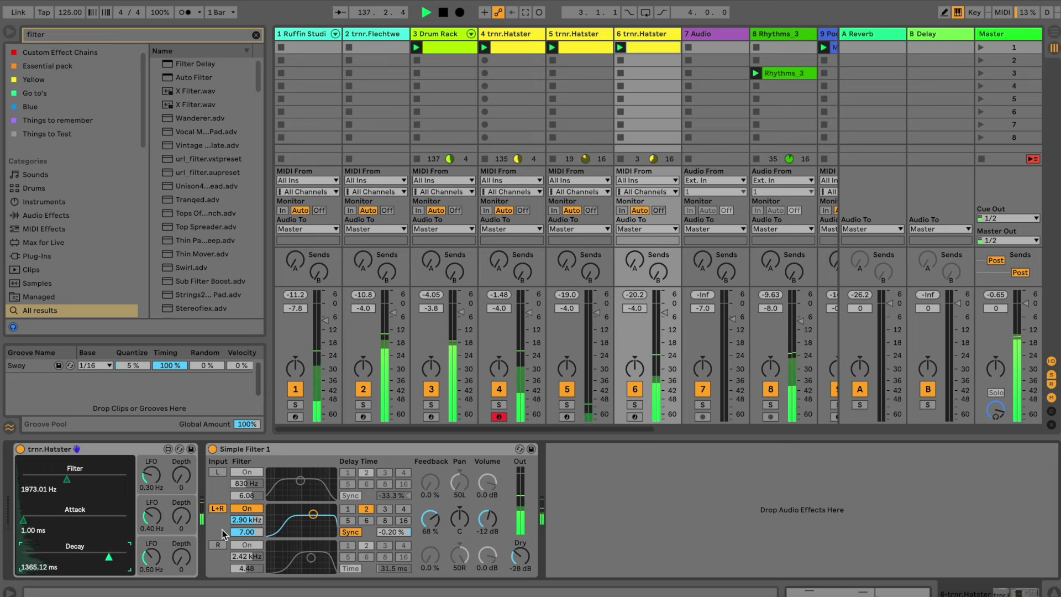
mouse_move(313, 514)
left_mouse_down()
mouse_move(280, 530)
mouse_move(299, 530)
left_mouse_up()
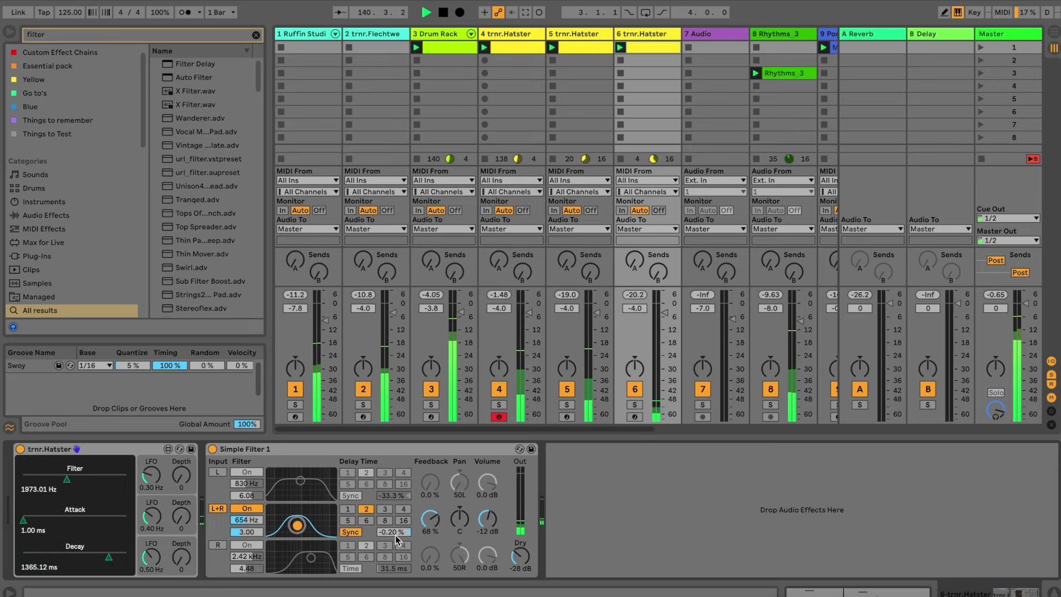
left_click_drag(521, 551, 522, 559)
- In track 6's clip, delete the C4 note at 1.3 and move the bar 3 note to A3 at 4.3.1 with a lower velocity
left_click(652, 47)
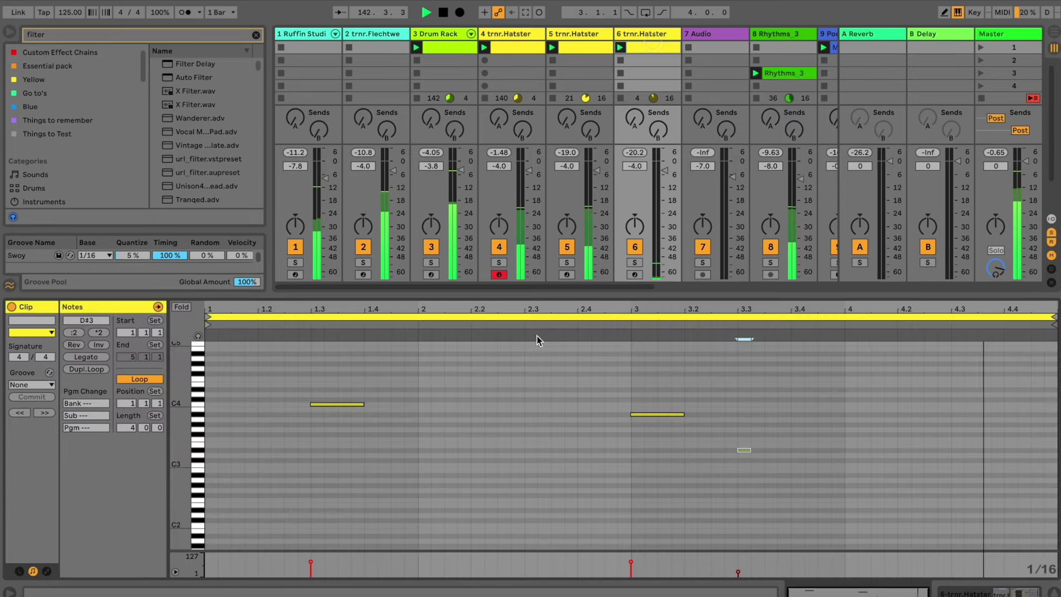
left_click(312, 404)
key("Delete")
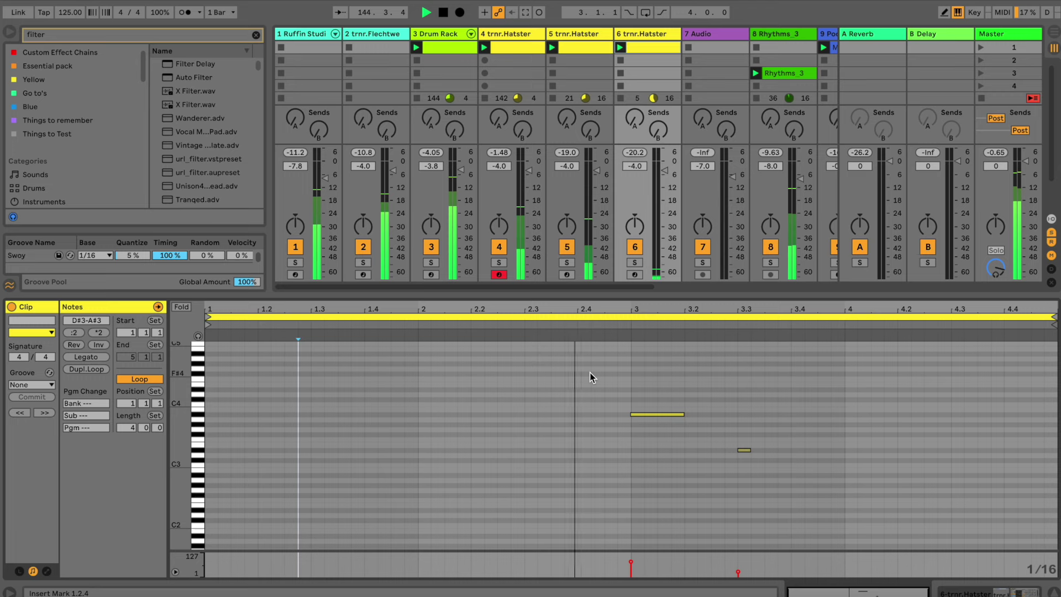
left_click_drag(670, 415, 993, 420)
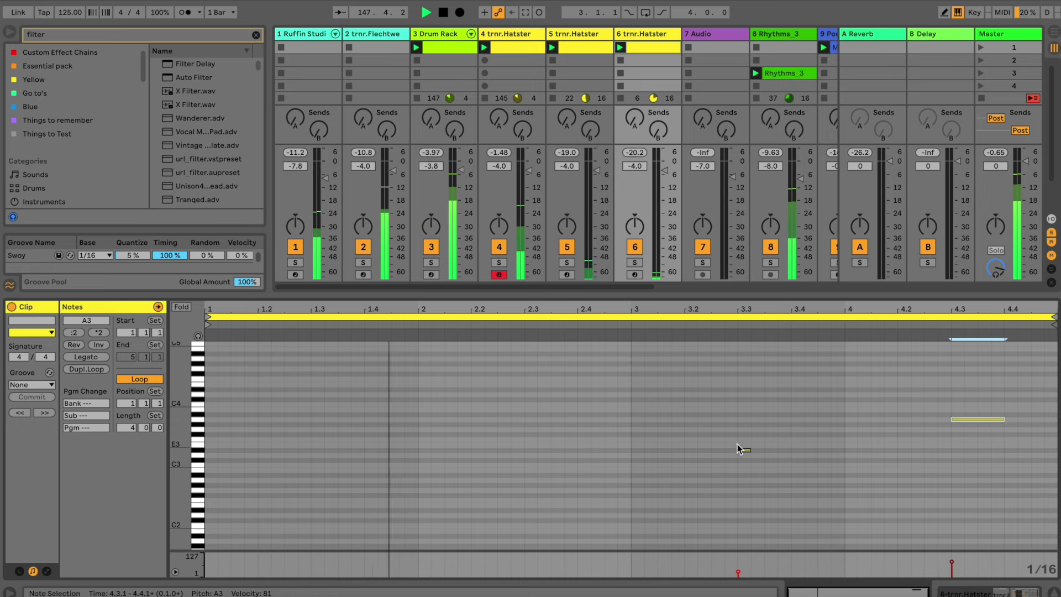
left_click(953, 564)
- Set track 6's volume to -15.3 dB and delete the D#3 note at 3.3 from its clip
left_click_drag(663, 176, 660, 169)
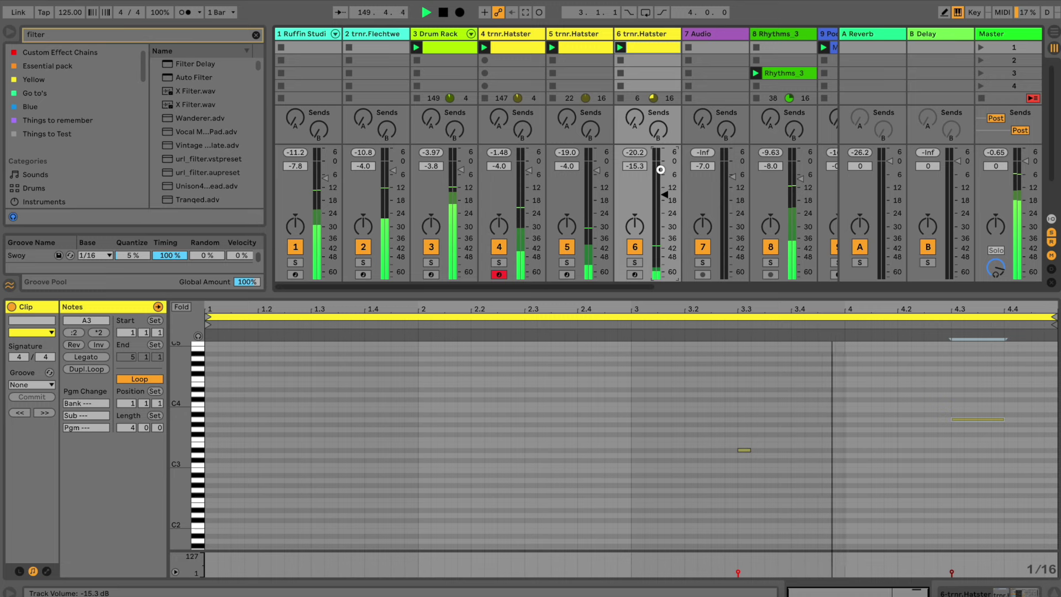
left_click(743, 449)
key("Delete")
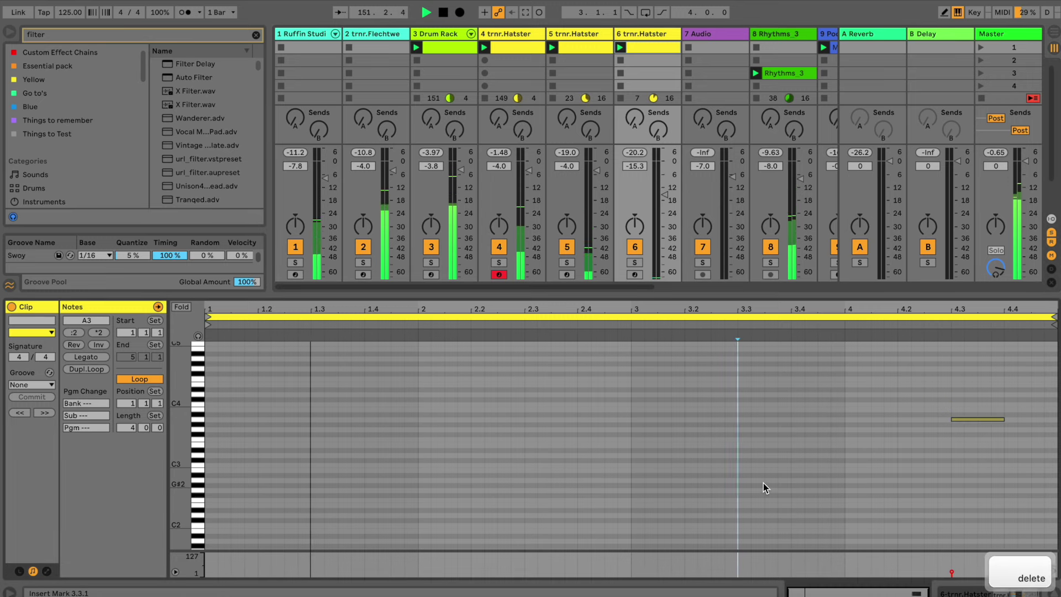
- Set track 6's L+R delay to 1.20 kHz, bandwidth 6.25, feedback 61% and offset -0.52%, with the dry level at -32 dB
left_click(642, 49)
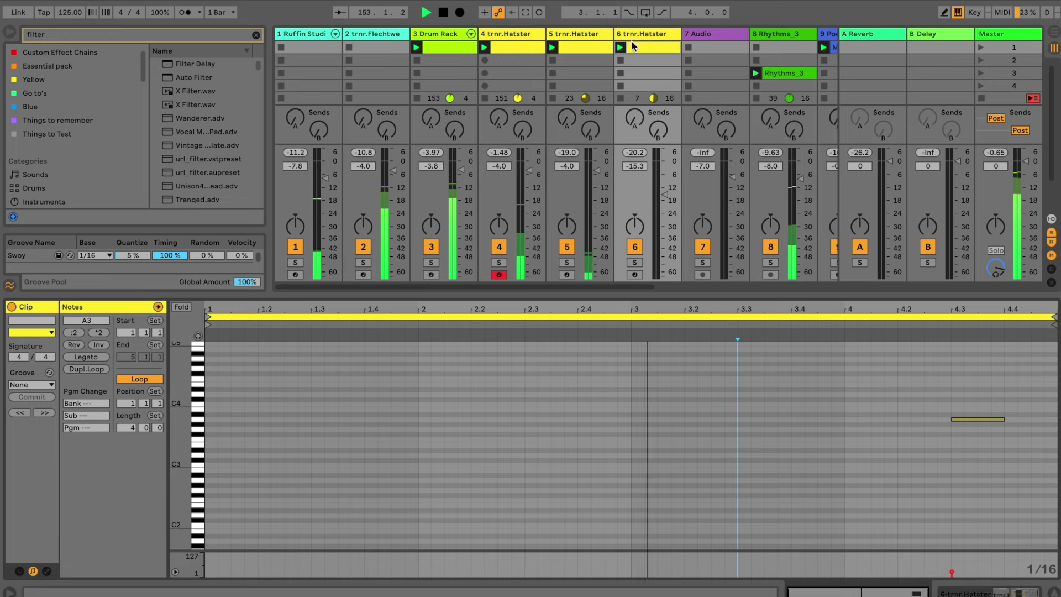
double_click(644, 35)
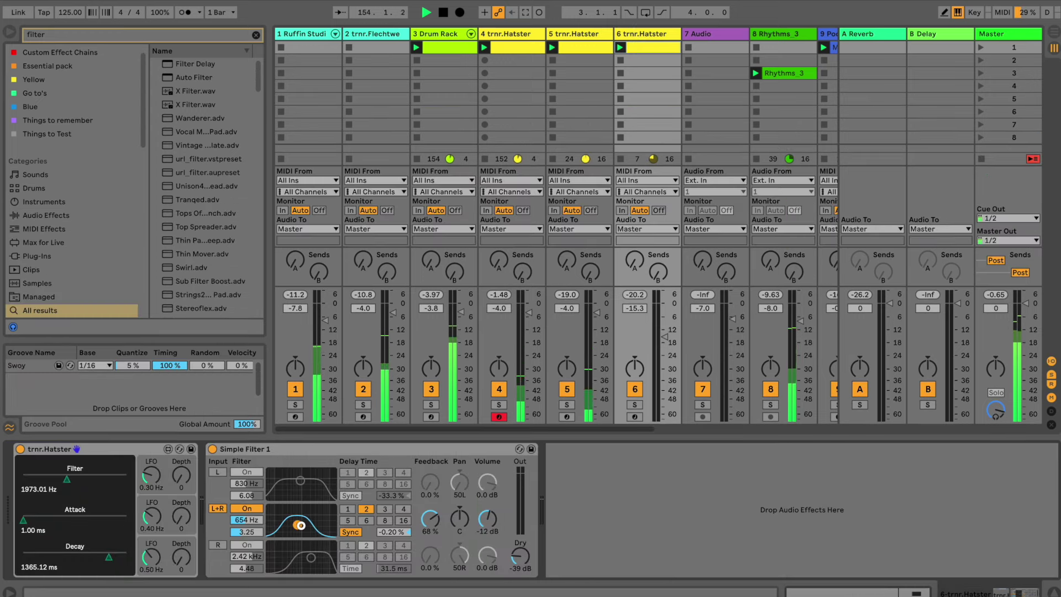
left_click_drag(311, 520, 307, 515)
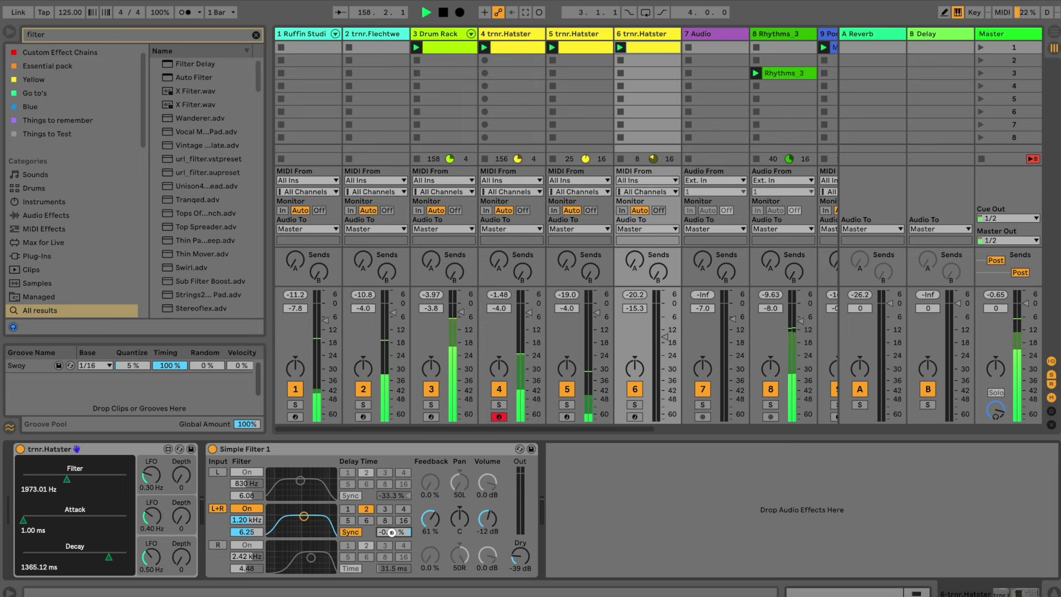
left_click_drag(391, 532, 394, 534)
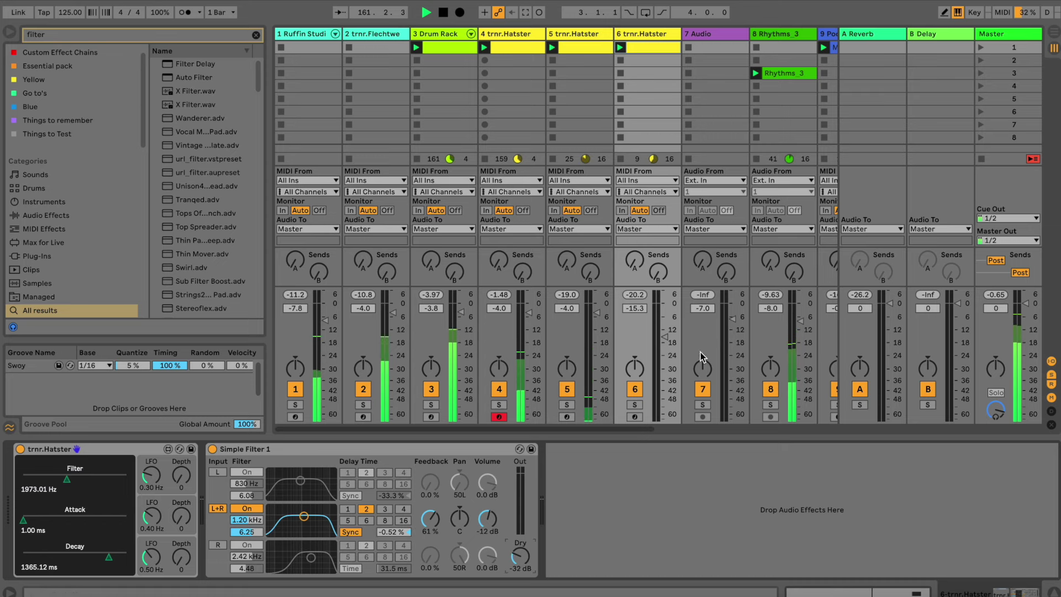
- Enable the L and R delay inputs in track 6's Simple Filter 1 and set the track's volume to -25.0 dB
left_click_drag(667, 340, 660, 336)
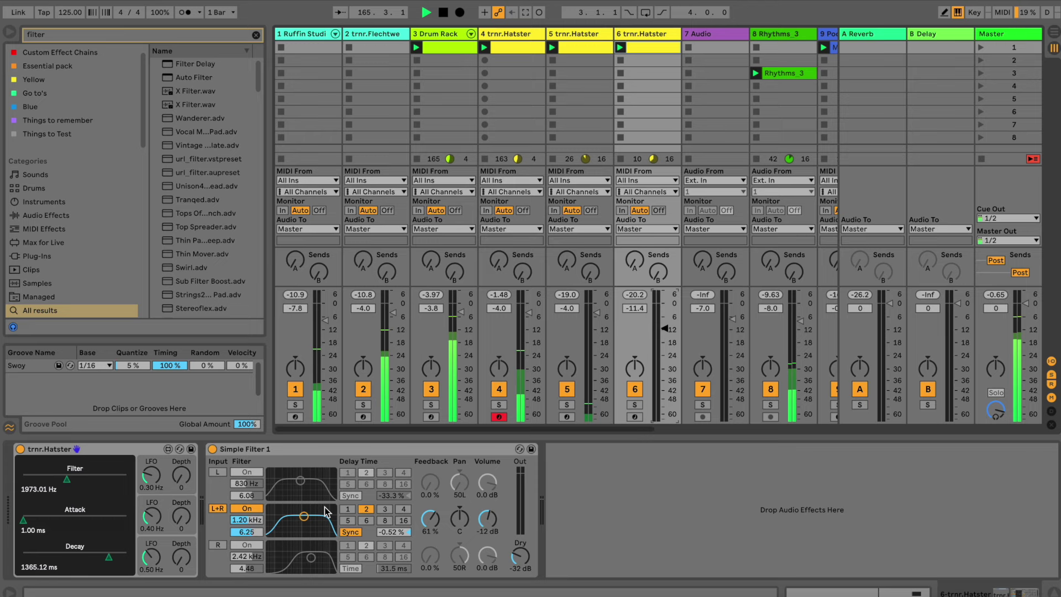
left_click(217, 472)
left_click(220, 545)
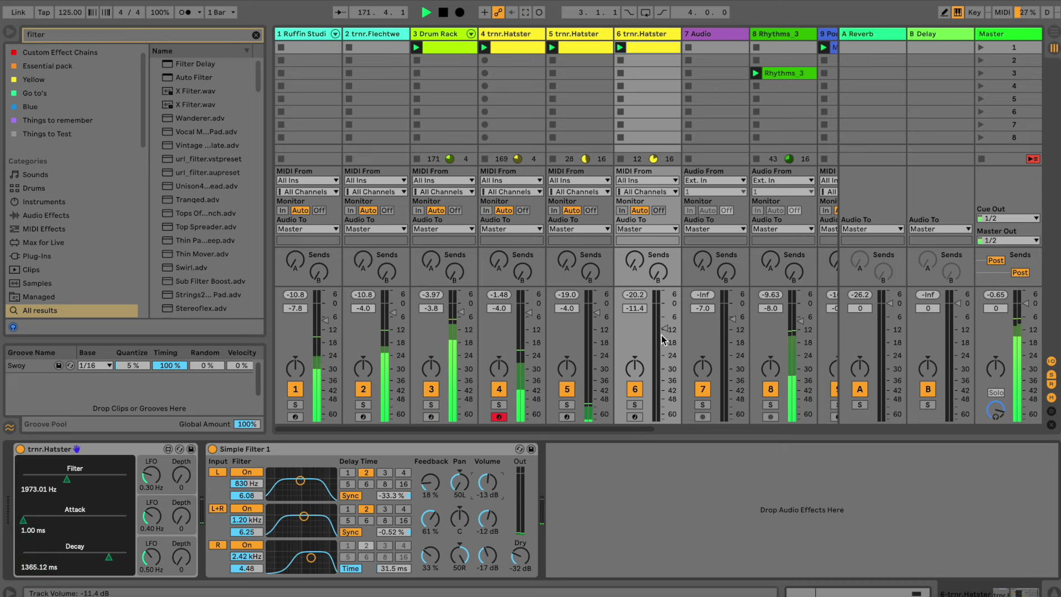
left_click_drag(661, 336, 660, 332)
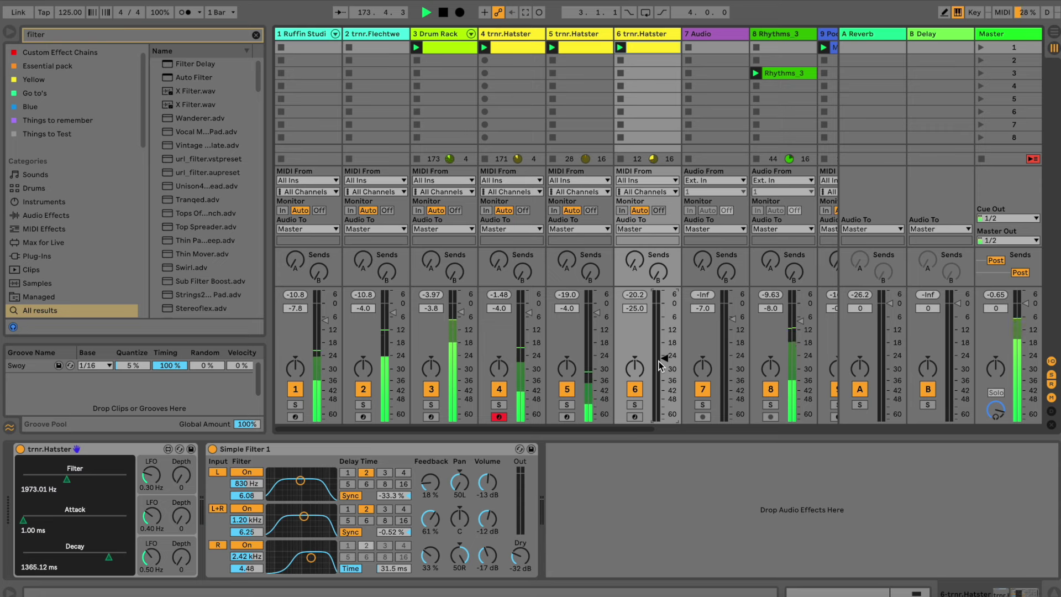
- Duplicate the track 4 hi-hat track
key("super+shift+3")
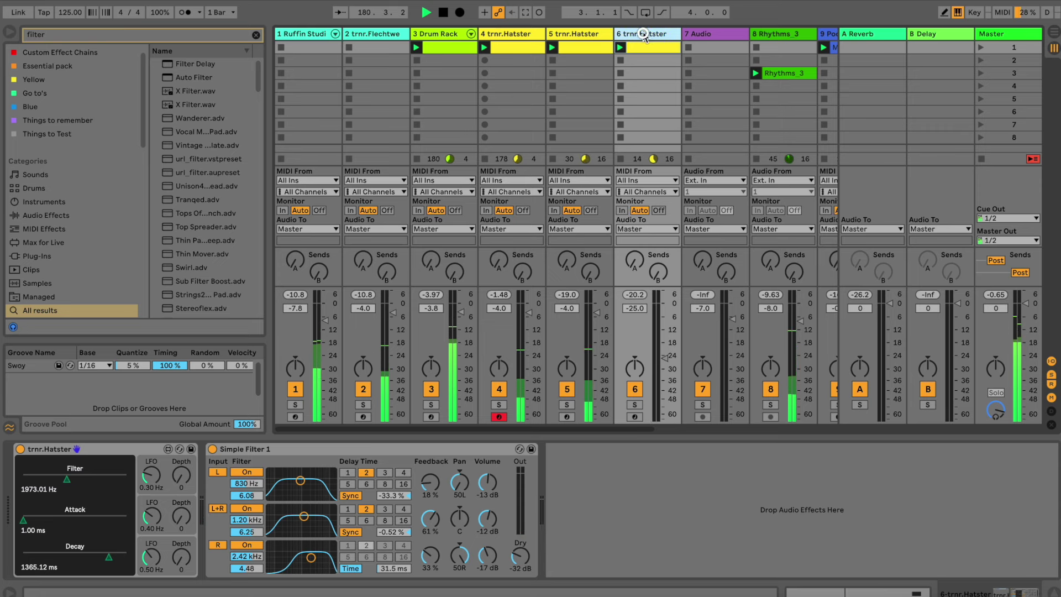
key("shift+Tab")
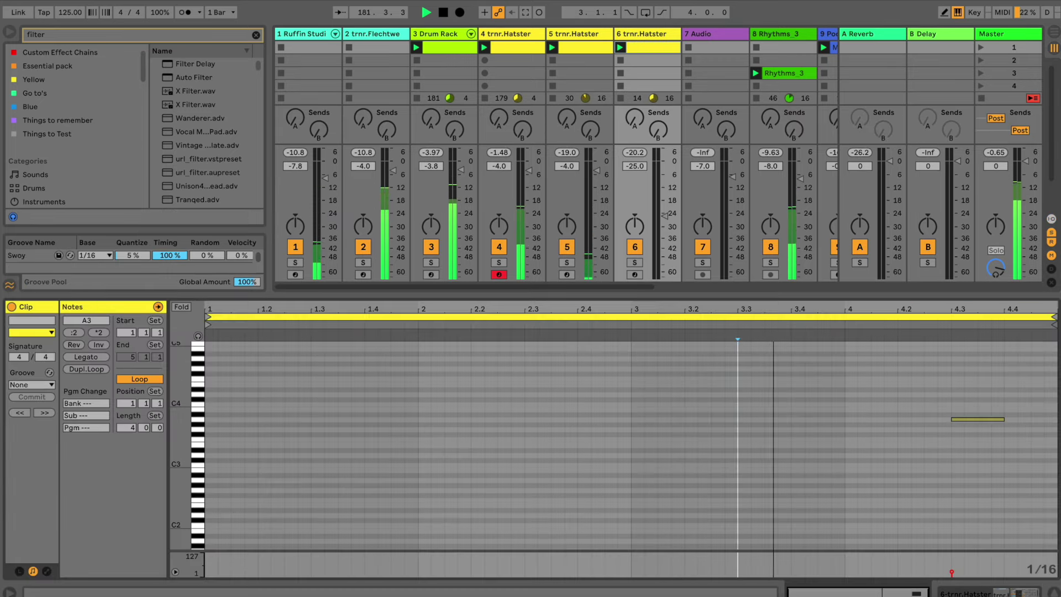
left_click(573, 34)
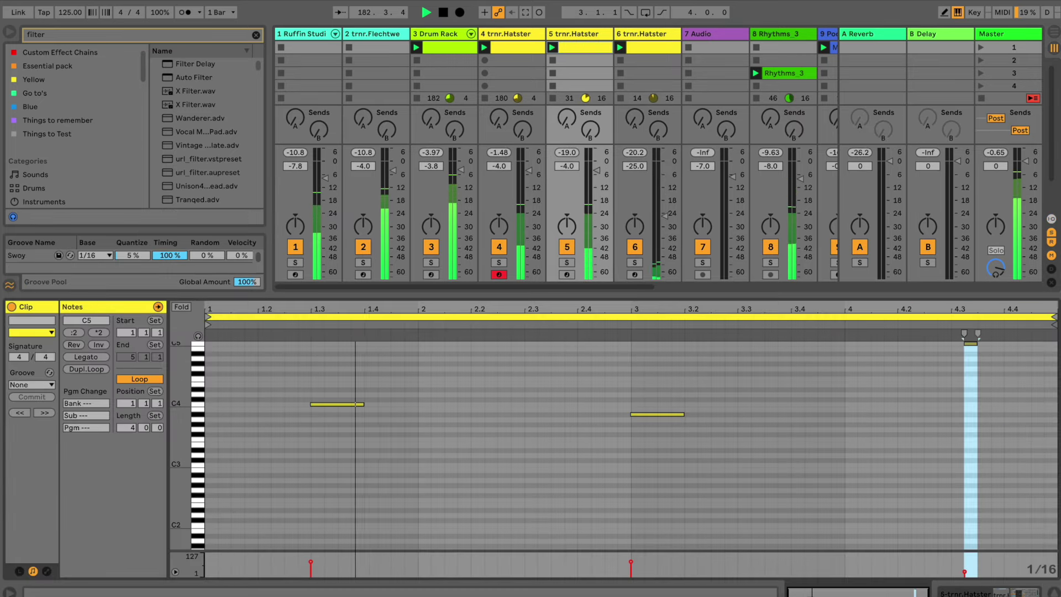
left_click(512, 42)
key("super+d")
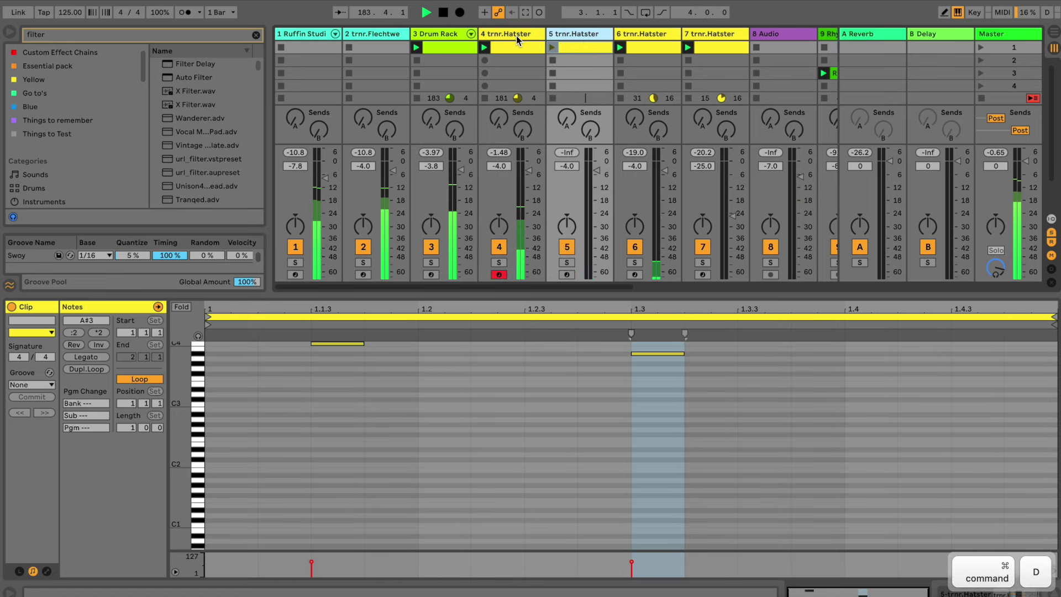
- Launch the clip on the new track 5 and move its note at 1.3 to C4 at 1.3.3
left_click(567, 47)
left_click(553, 46)
left_click_drag(639, 353, 745, 345)
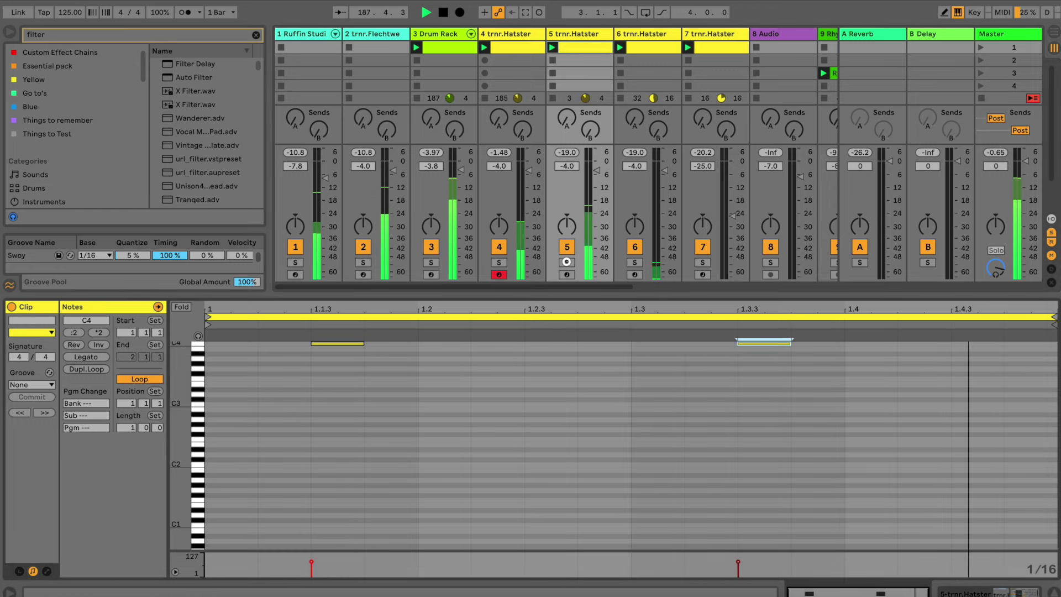
- Solo track 5 with its Simple Filter 1 switched off and its volume at -14.0 dB
left_click(567, 261)
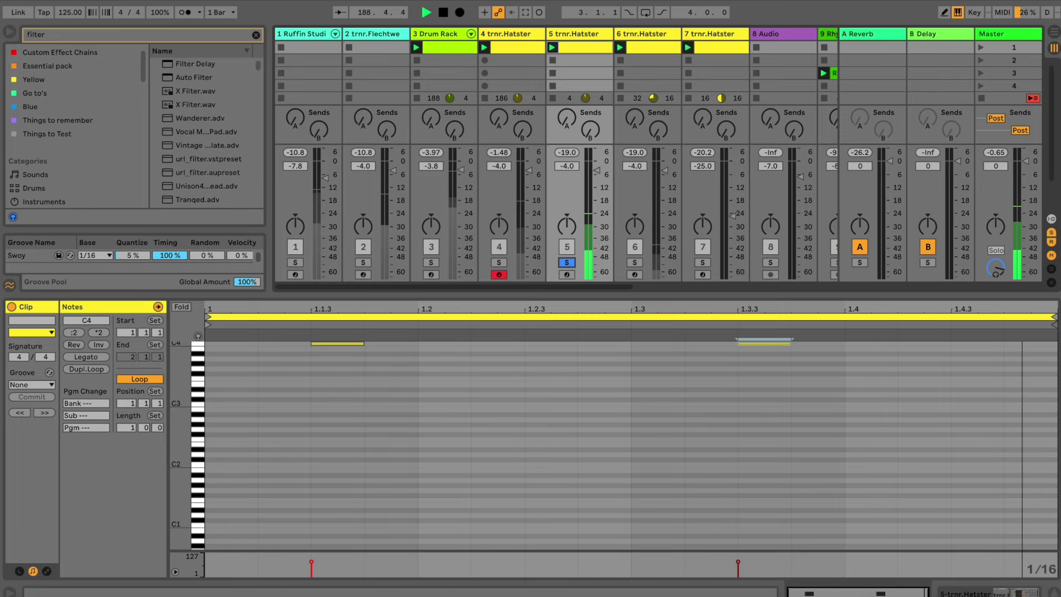
double_click(594, 33)
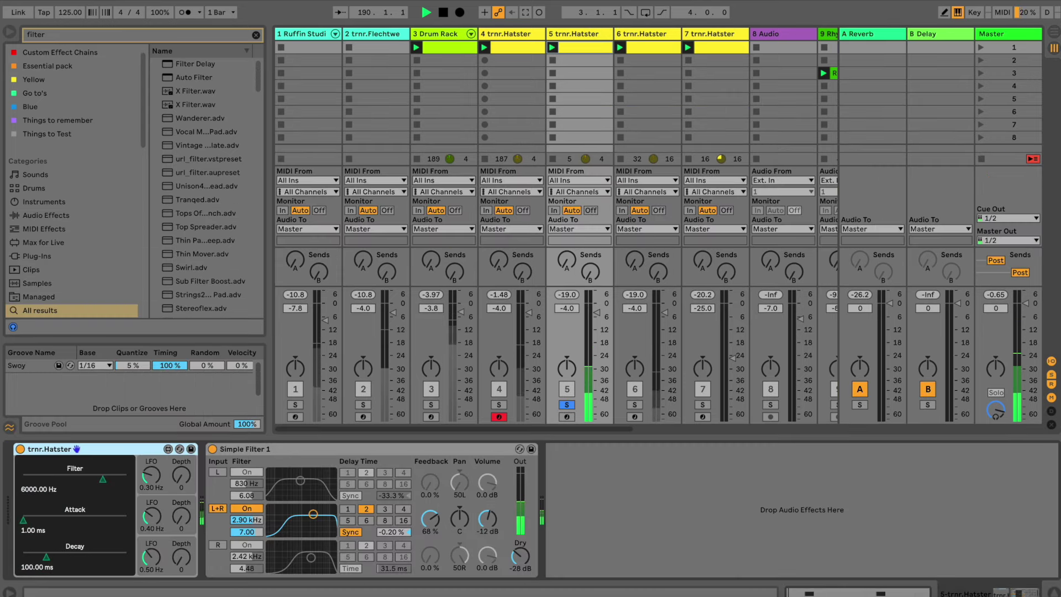
left_click(213, 449)
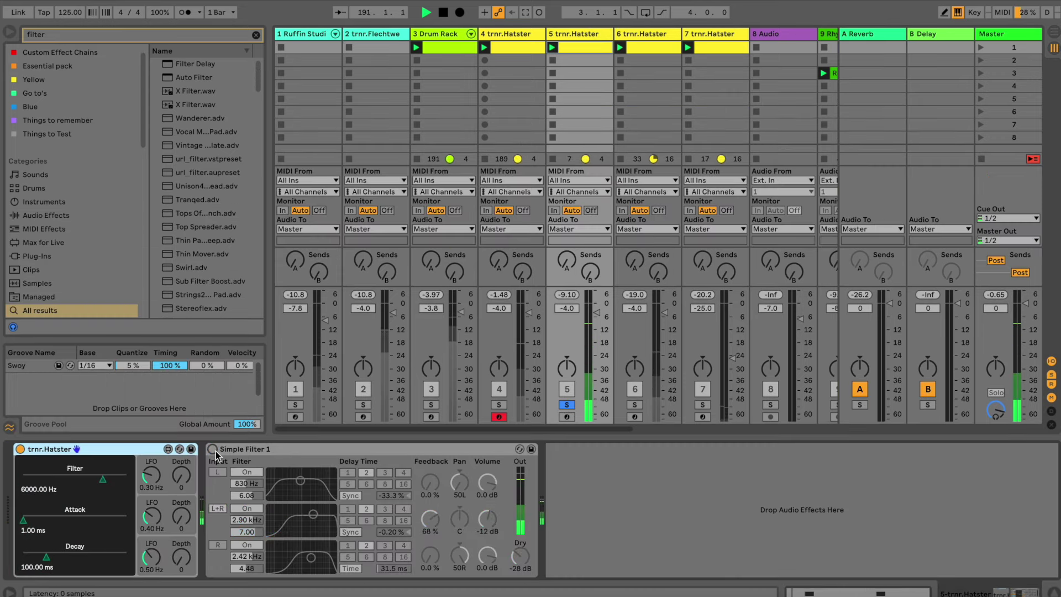
left_click_drag(592, 295, 592, 315)
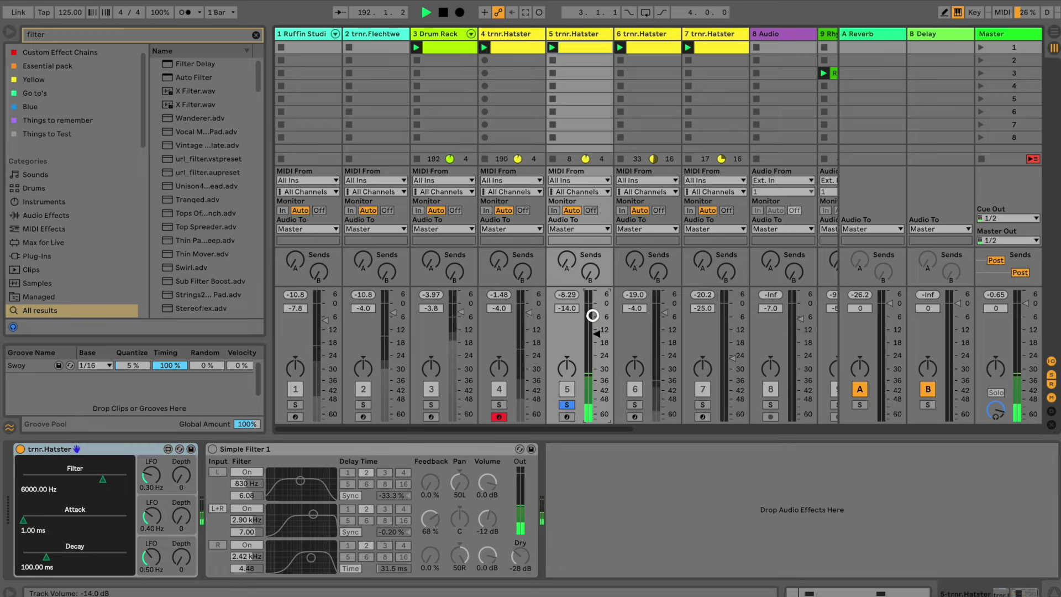
- Apply the Swoy groove to track 5's clip and commit it to the notes
double_click(580, 47)
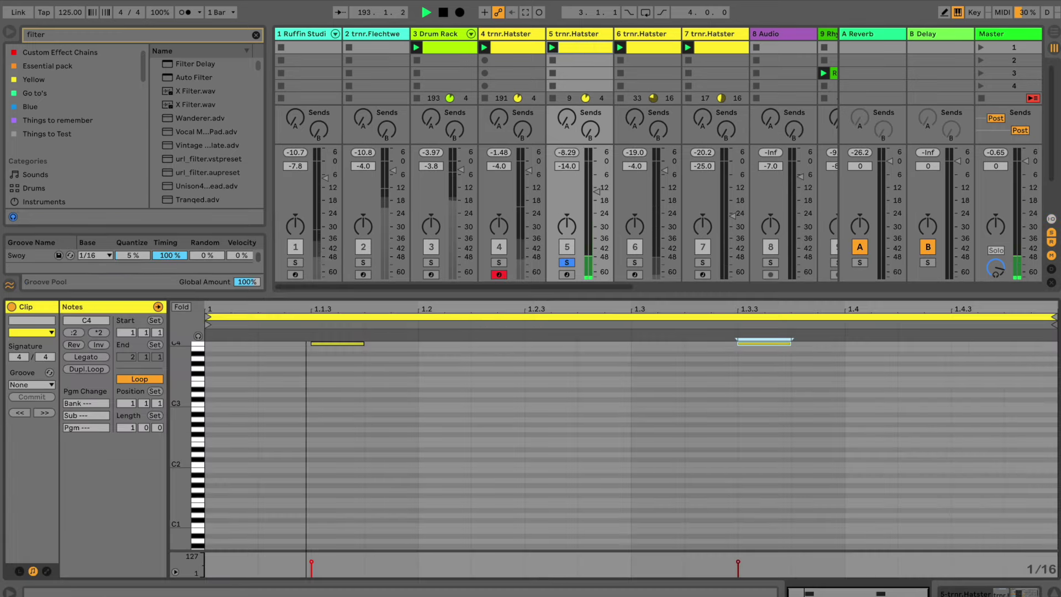
left_click(31, 384)
left_click(28, 394)
left_click(31, 397)
left_click(764, 387)
- Set track 5's volume to -7.4 dB and turn off its solo
left_click_drag(593, 191, 592, 184)
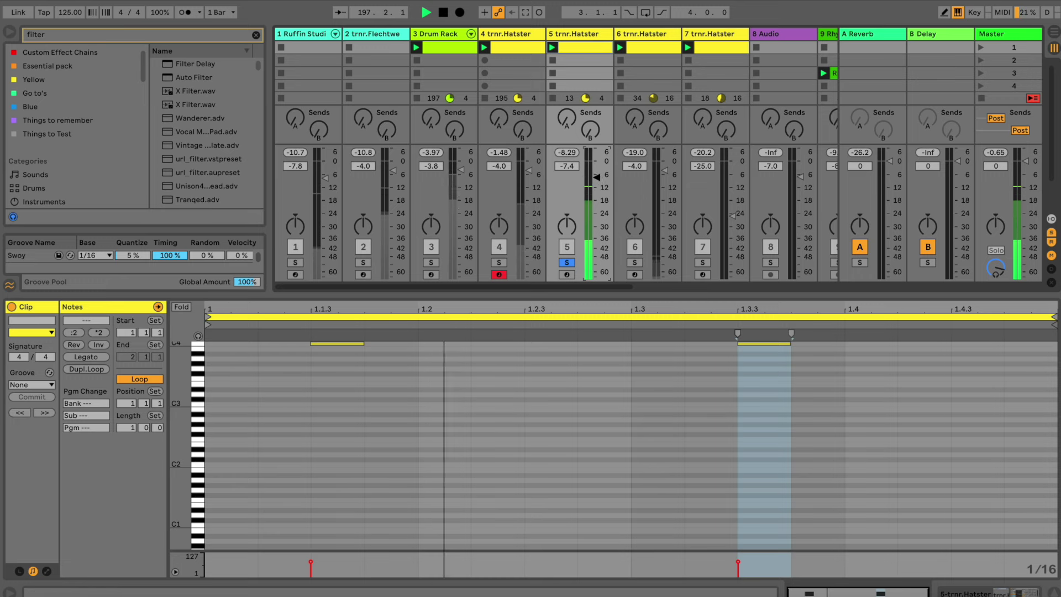
left_click(567, 263)
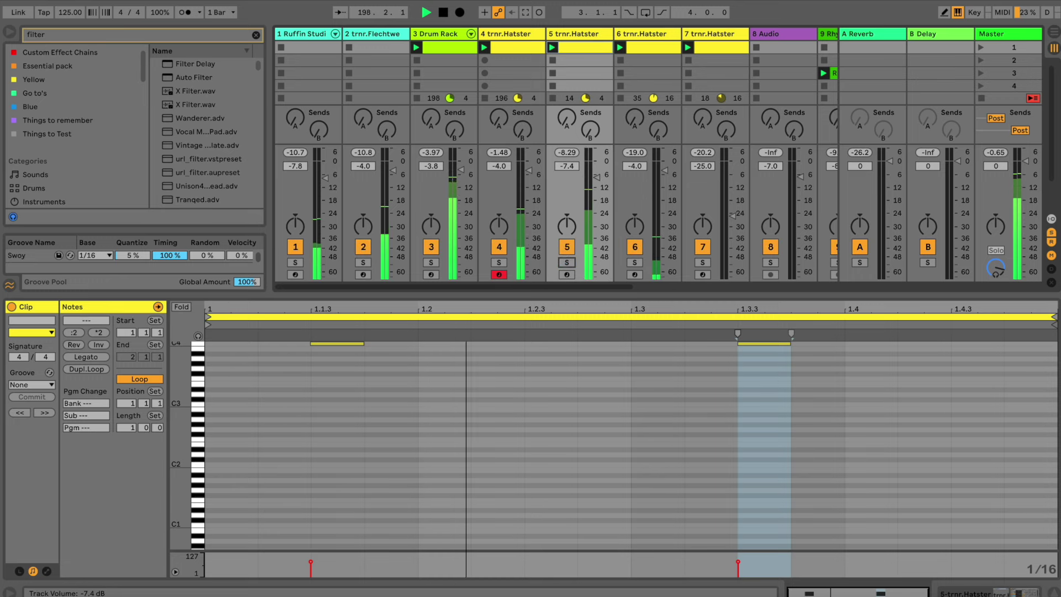
- Set track 5's volume to -5.5 dB and the trnr.Hatster decay to 179.80 ms
left_click_drag(593, 179, 601, 176)
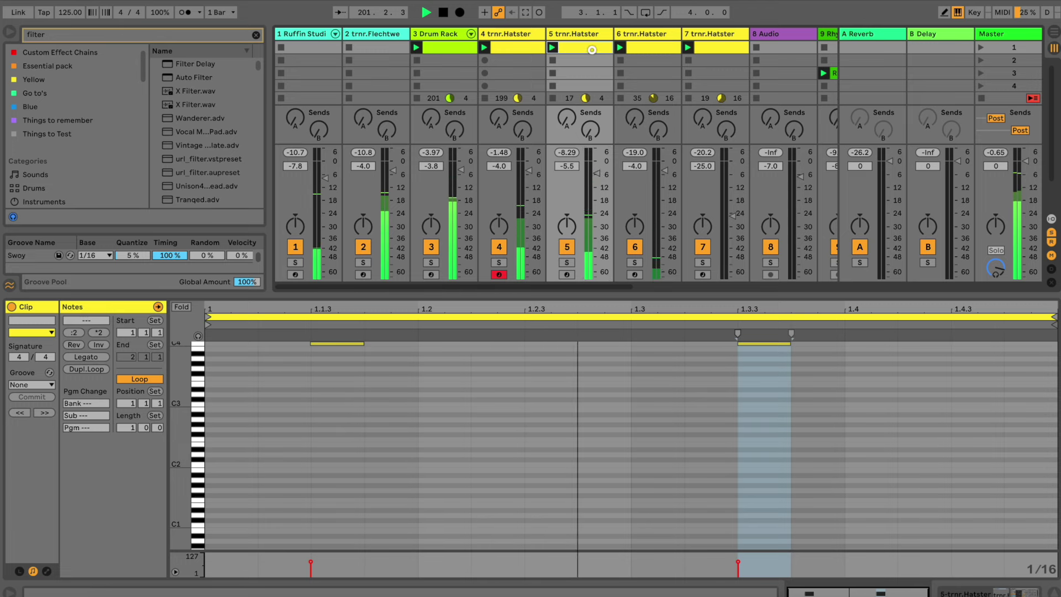
double_click(591, 47)
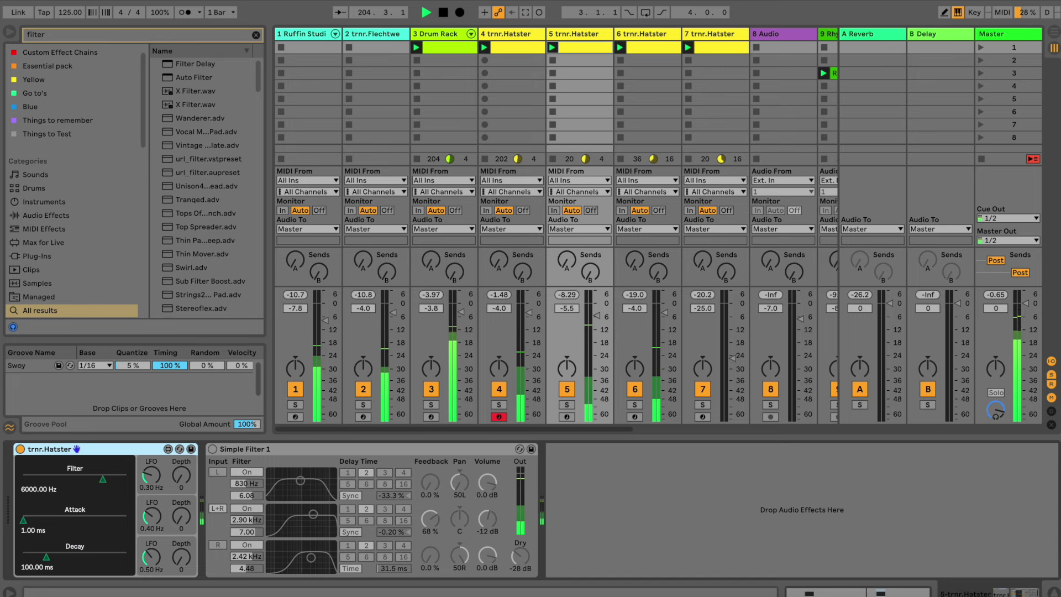
left_click_drag(46, 556, 54, 557)
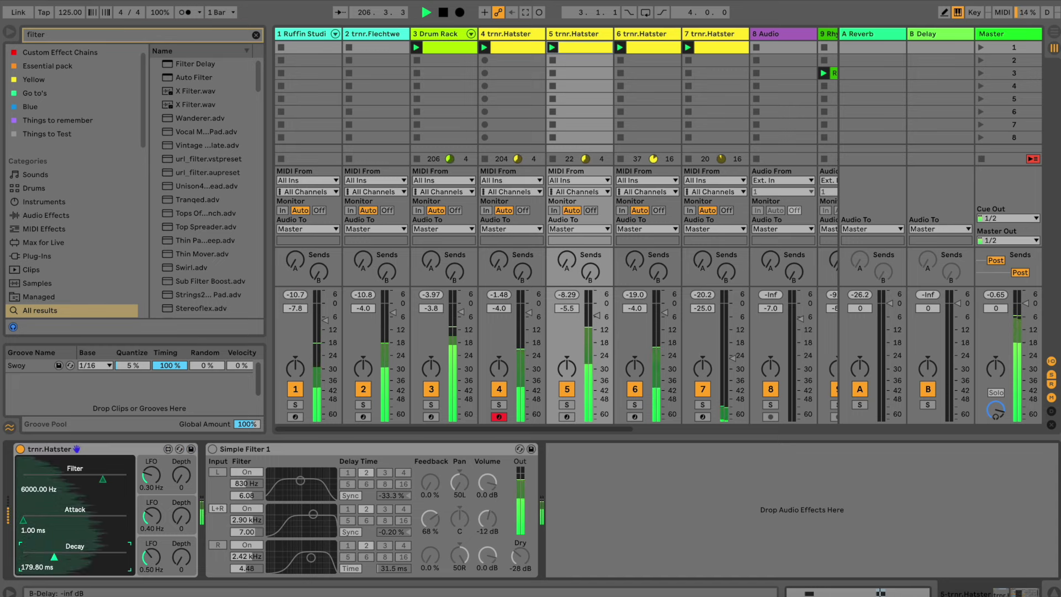
- Add two sixteenth notes to track 5's clip, B3 at 1.2.3 and A#3 at 1.4.3
left_click(577, 43)
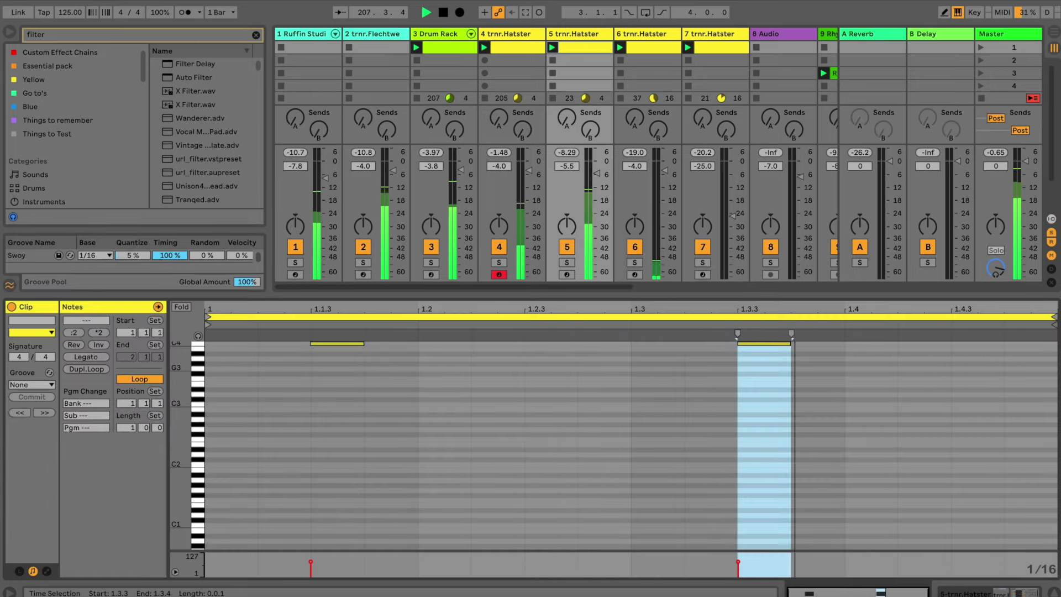
key("super+b")
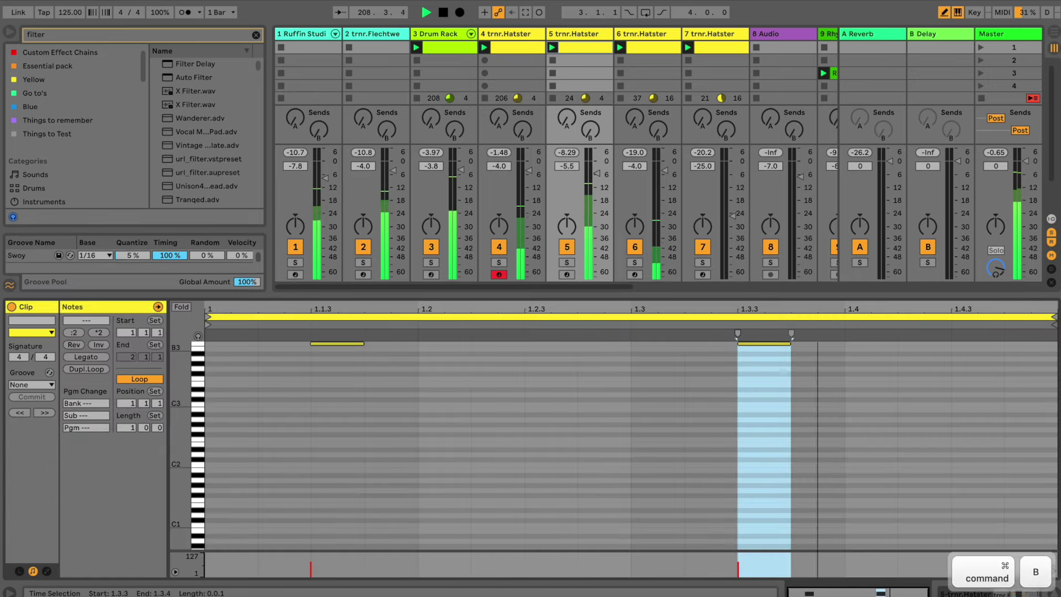
left_click(530, 347)
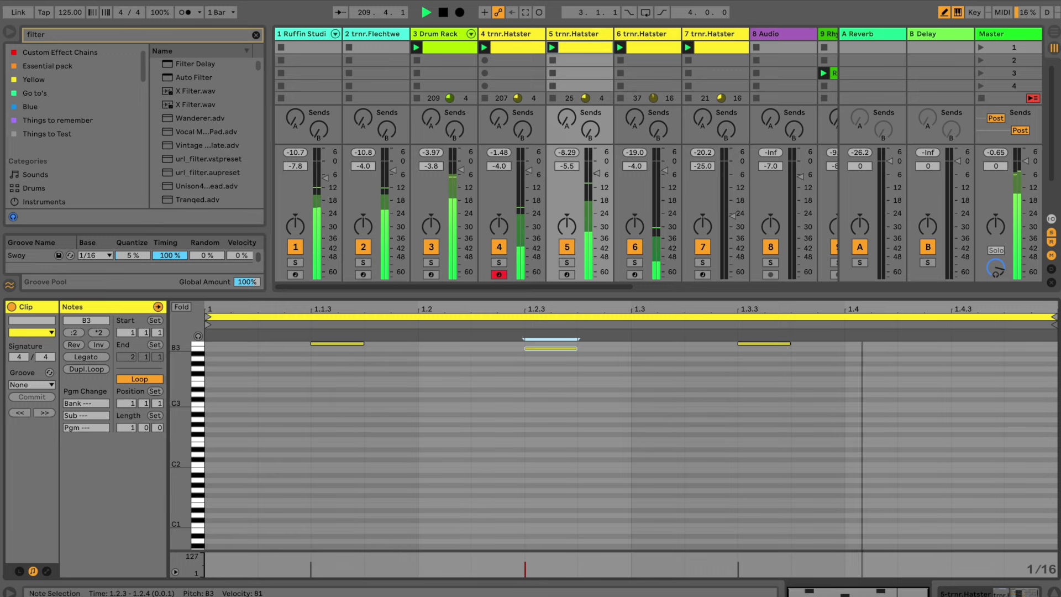
left_click(976, 353)
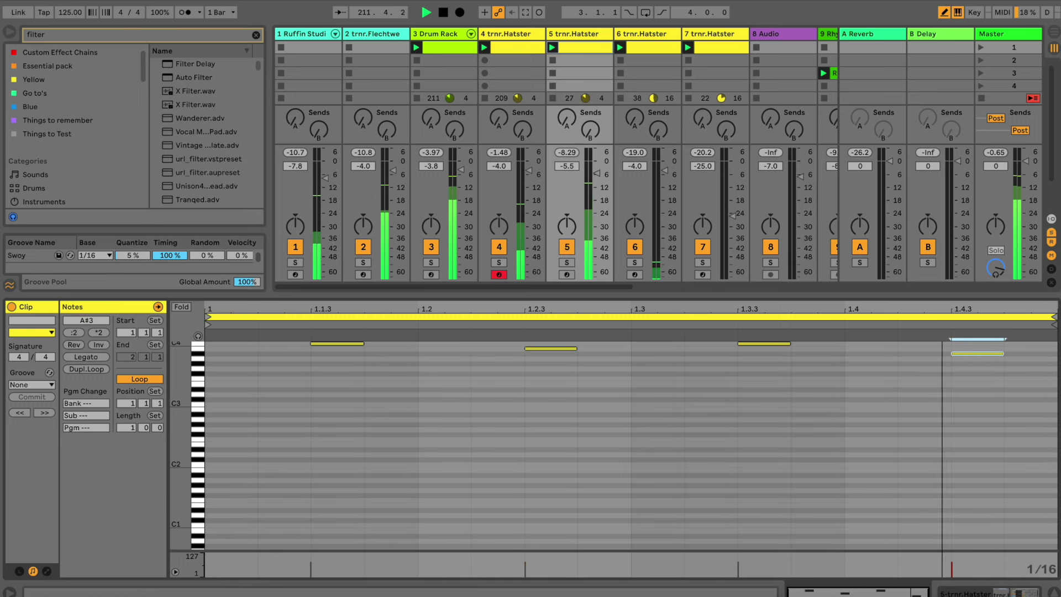
- Set track 5's volume to -11.7 dB and shorten the trnr.Hatster decay to 77.53 ms
left_click_drag(592, 170, 593, 174)
scroll(593, 174, "down", 4)
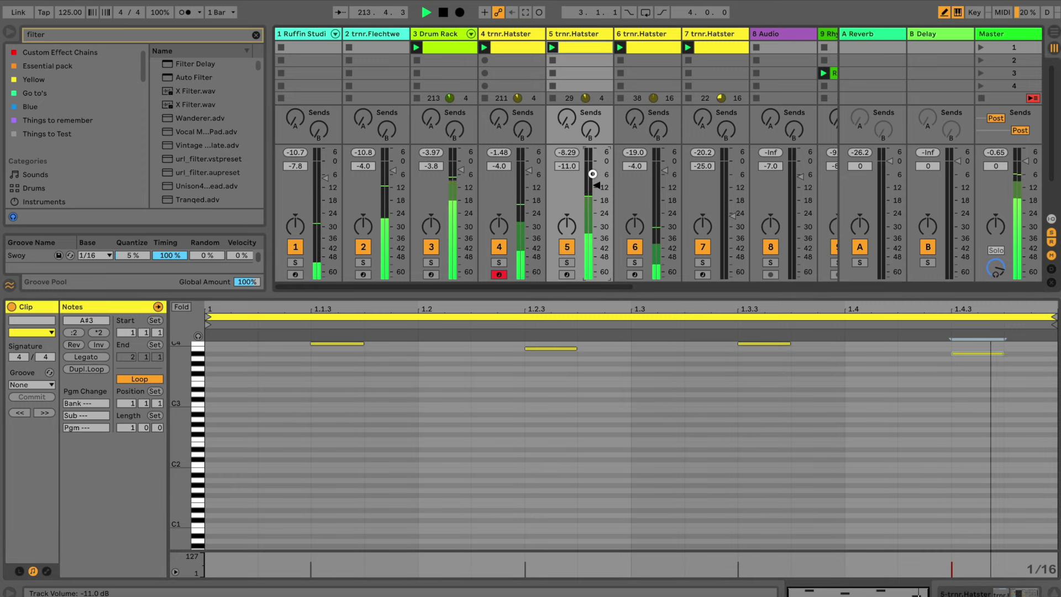
key("shift+Tab")
key("ctrl+alt+i")
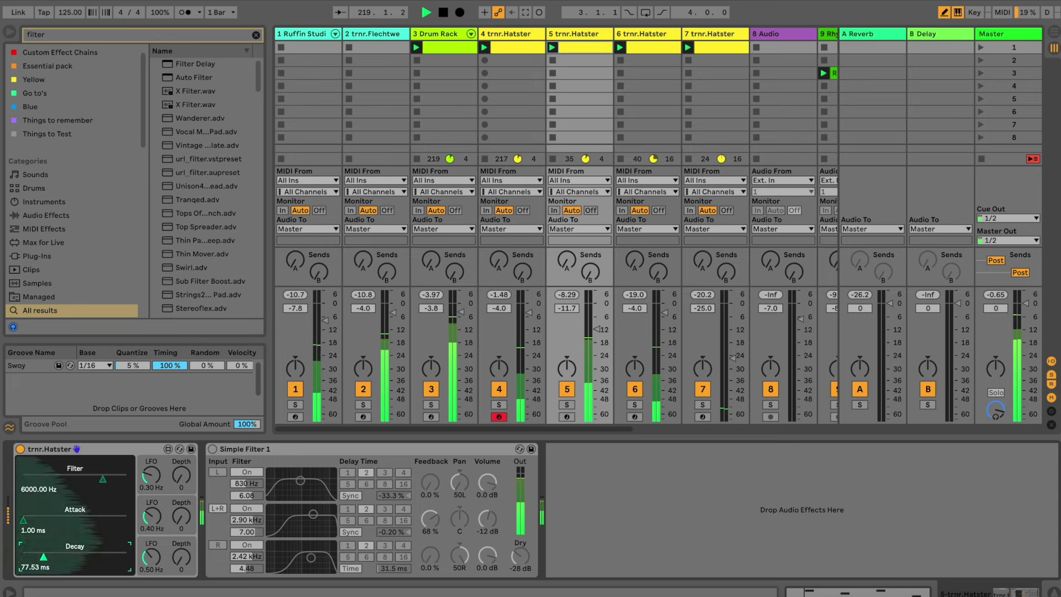
- Solo track 5 with Simple Filter 1 enabled, its L+R band at 2.71 kHz and 7.25, and its L band on with a 1.00 ms delay time
left_click(211, 450)
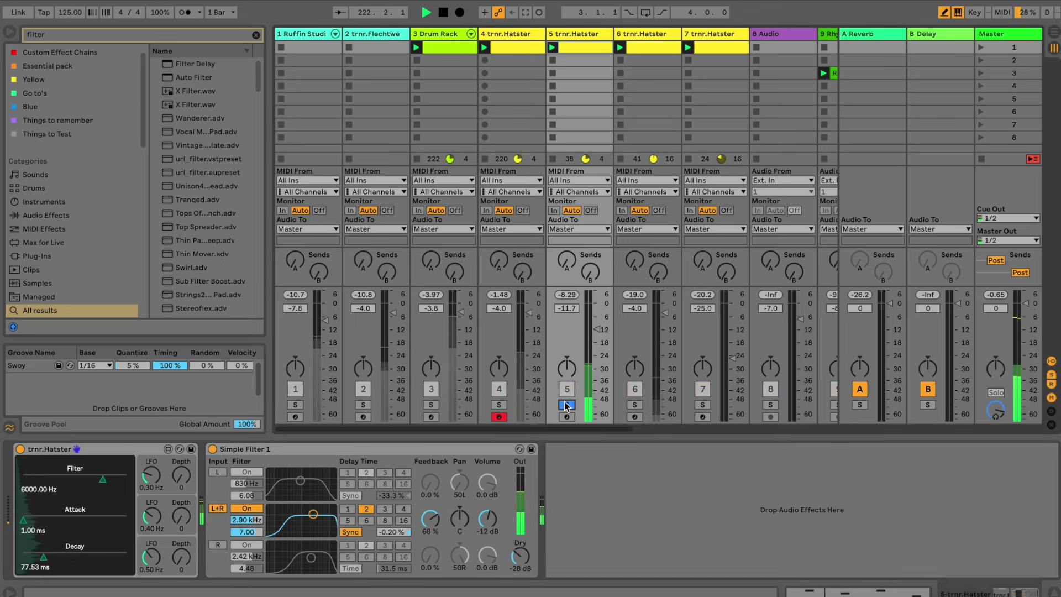
left_click_drag(312, 514, 308, 512)
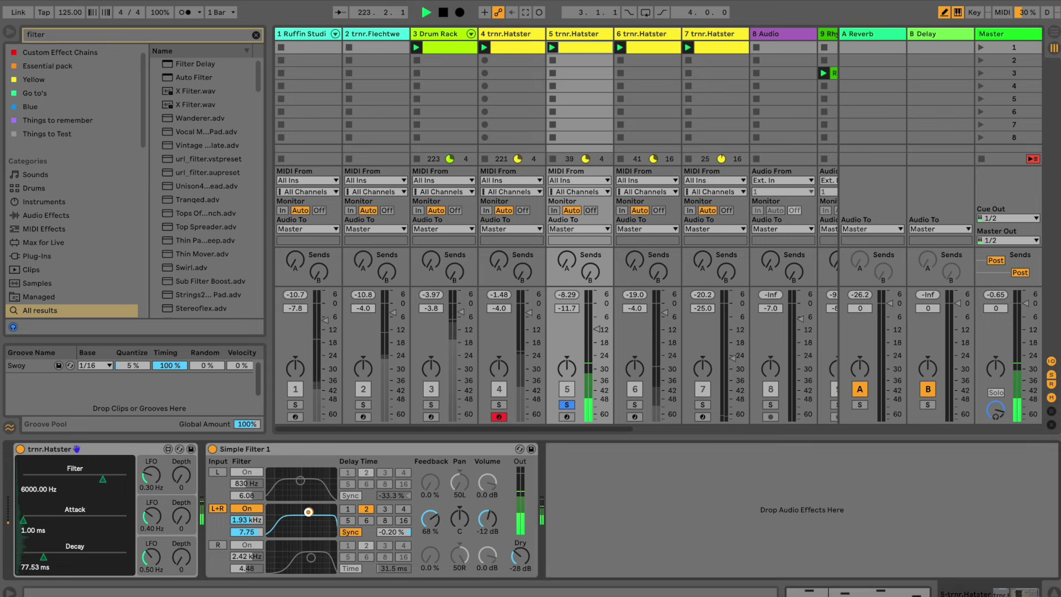
left_click(224, 475)
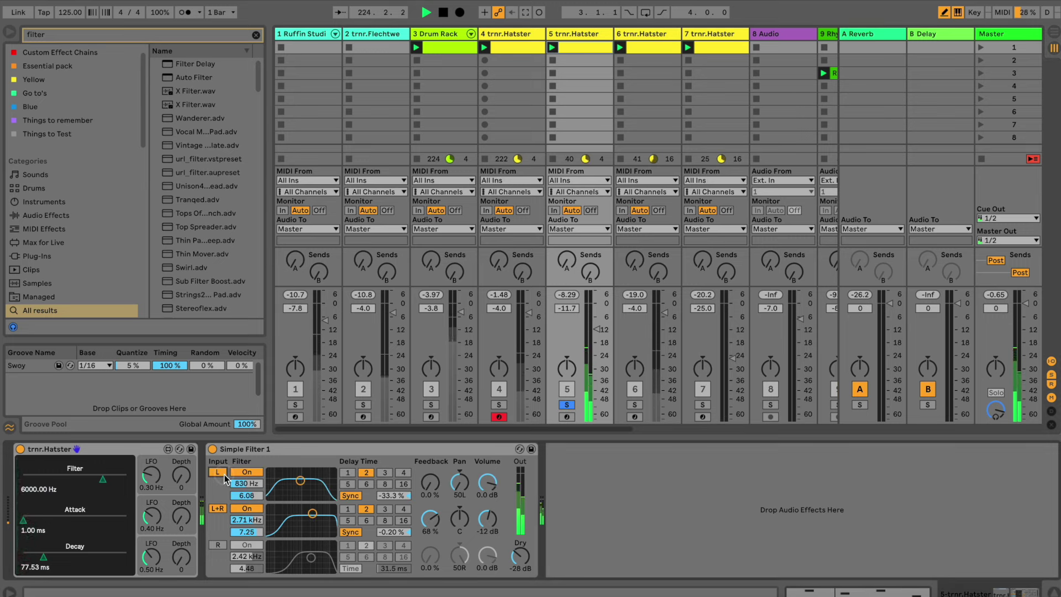
left_click(345, 473)
left_click(350, 495)
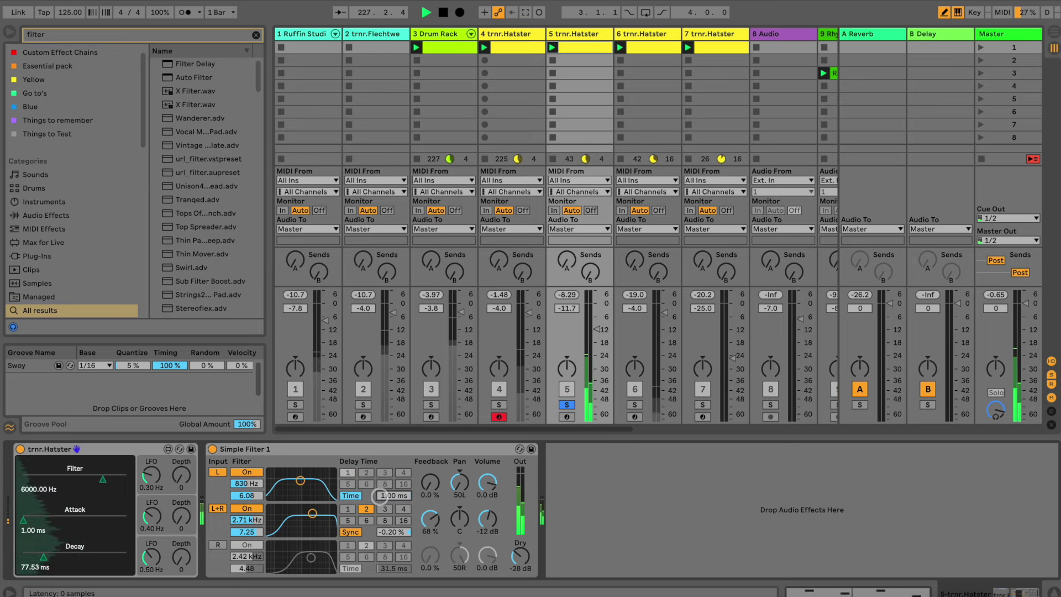
- Audition Stereo Notch, Stereoflex, Simple Filter 5 and the stock Simple Filter 1 preset in place of track 5's filter effect
left_click(519, 449)
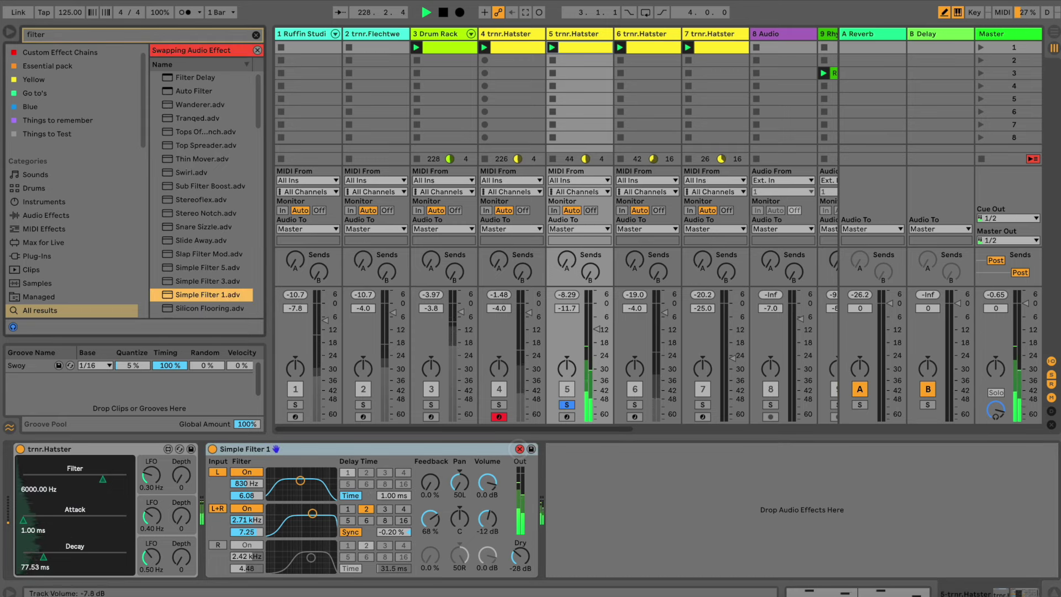
left_click(212, 227)
left_click(215, 214)
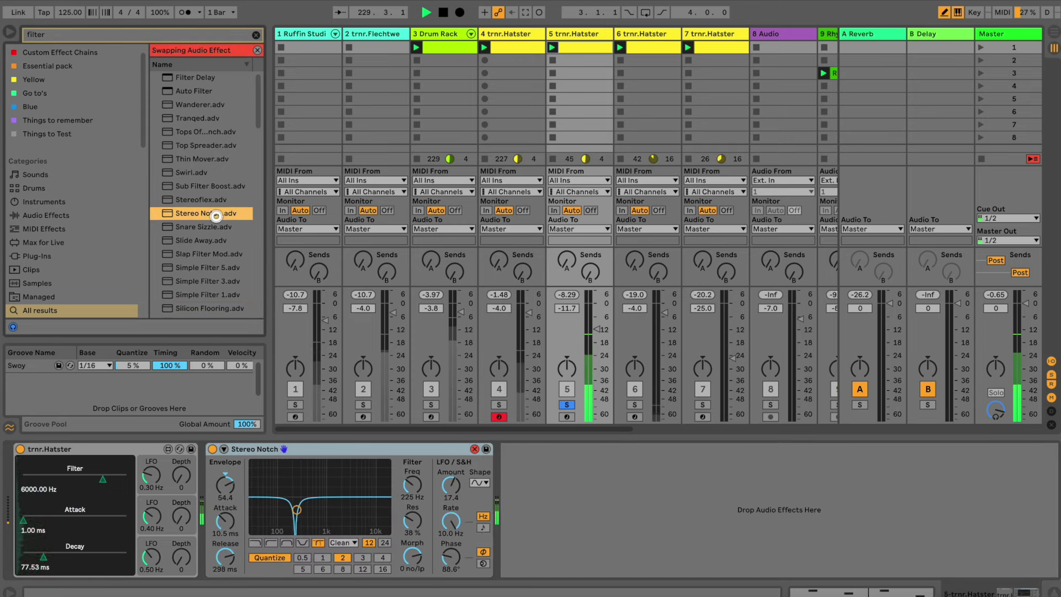
left_click(215, 200)
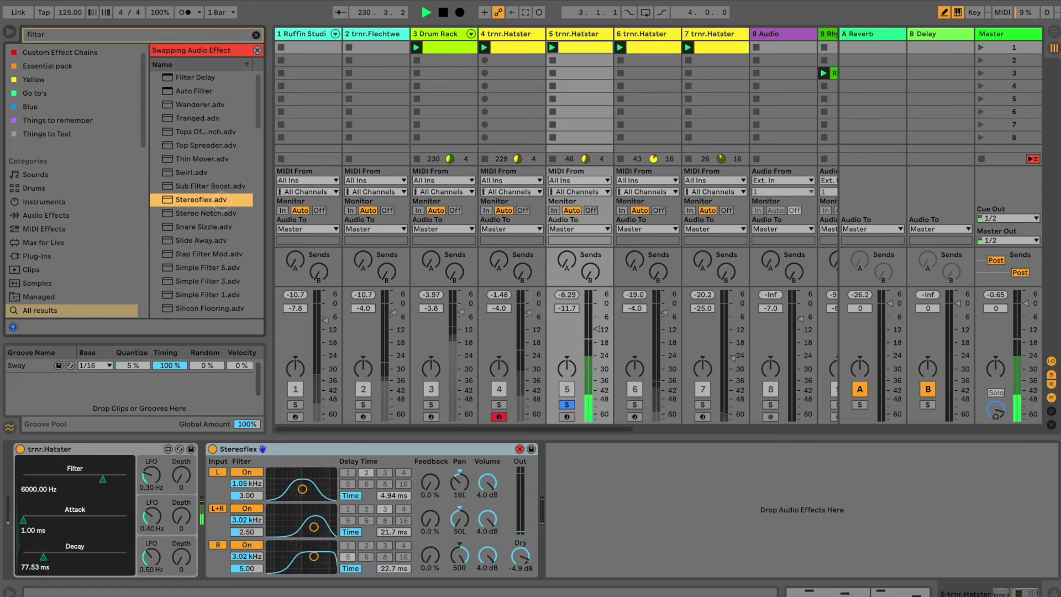
scroll(217, 202, "down", 2)
left_click(219, 240)
left_click(220, 255)
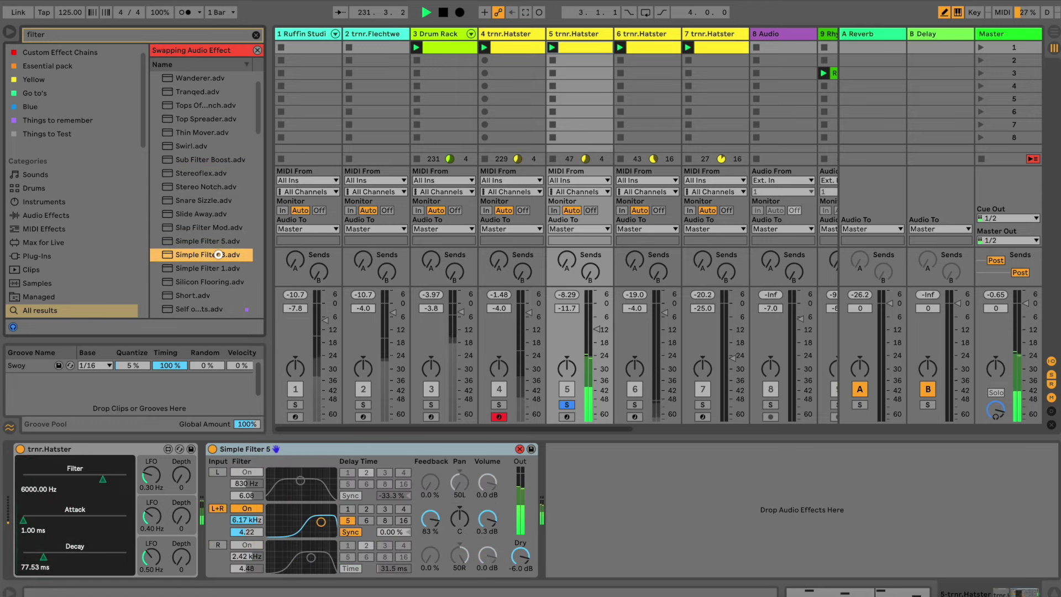
left_click(219, 267)
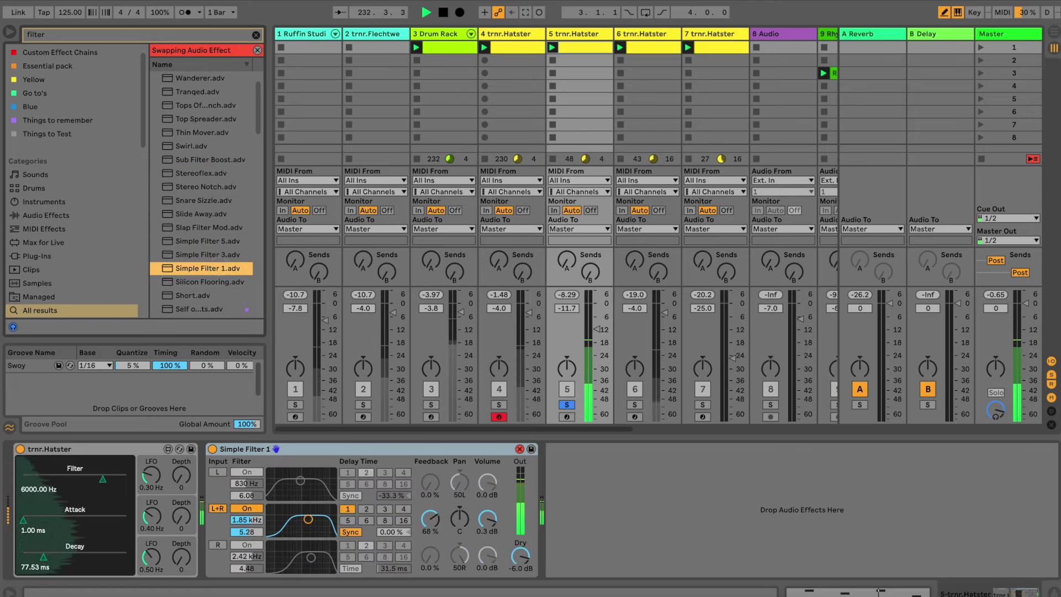
- Audition Silicon Flooring and replace track 5's filter effect with the Self oscillating Hihats preset
scroll(219, 268, "down", 2)
left_click(218, 258)
scroll(219, 258, "down", 3)
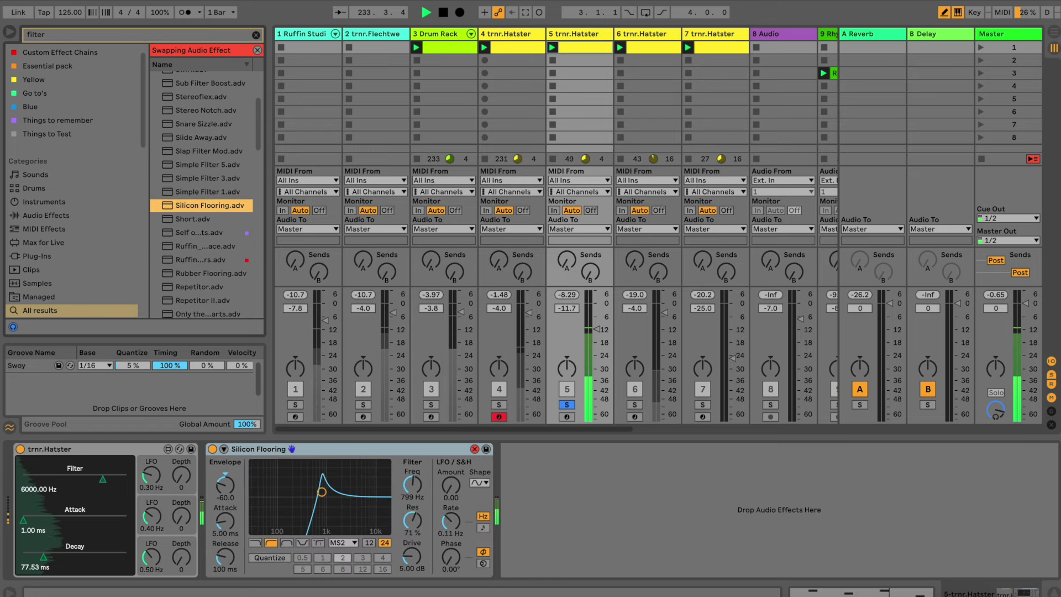
left_click(210, 233)
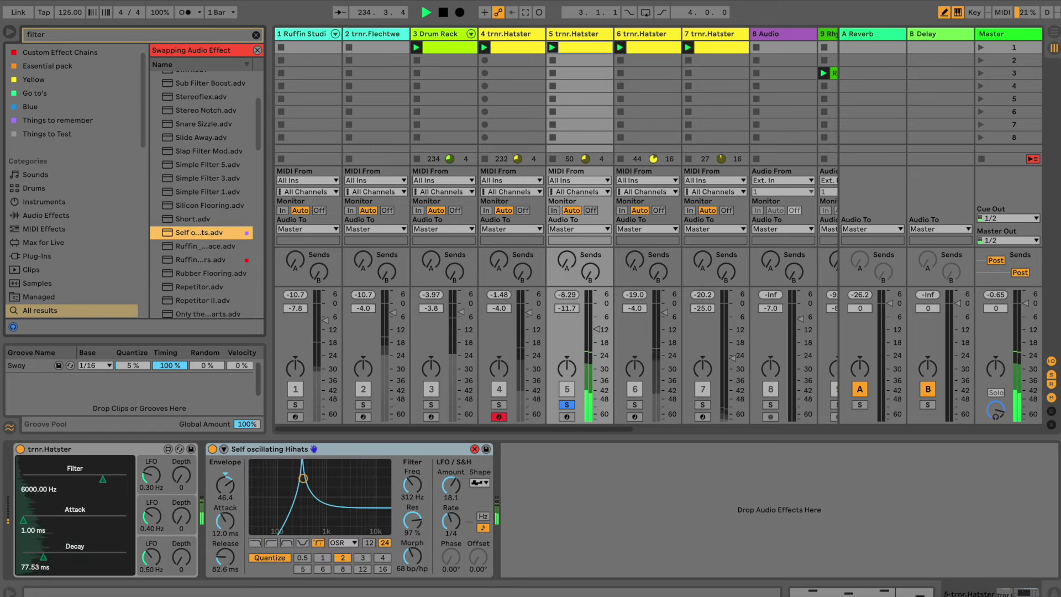
left_click(213, 246)
left_click(210, 233)
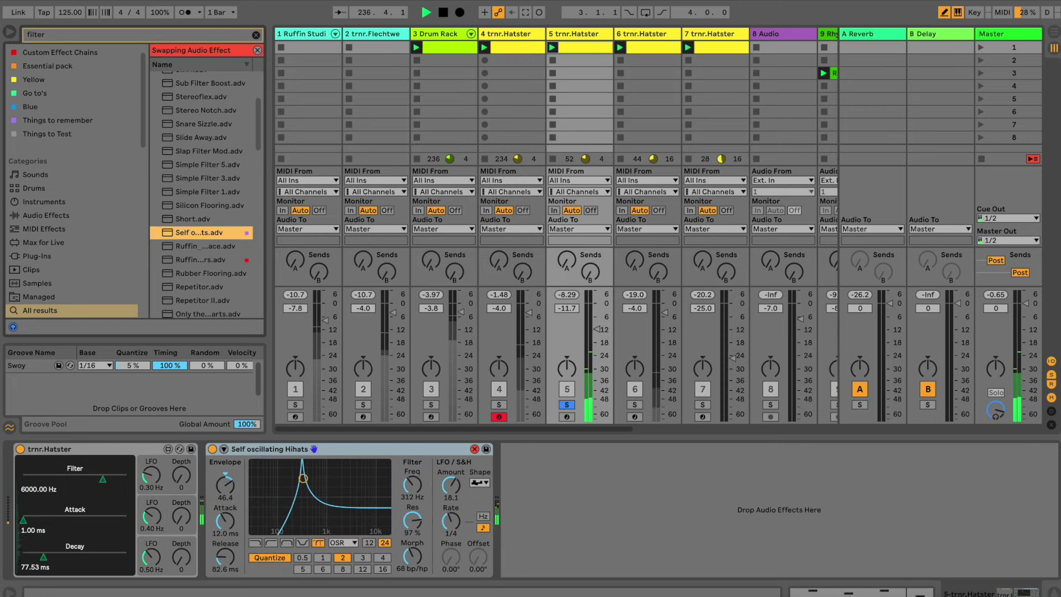
- Set the filter's LFO amount to 11.9, envelope -34.3, release 38.2 ms, frequency 156 Hz and resonance 93%, and track 5's volume to -8.7 dB
left_click(450, 485)
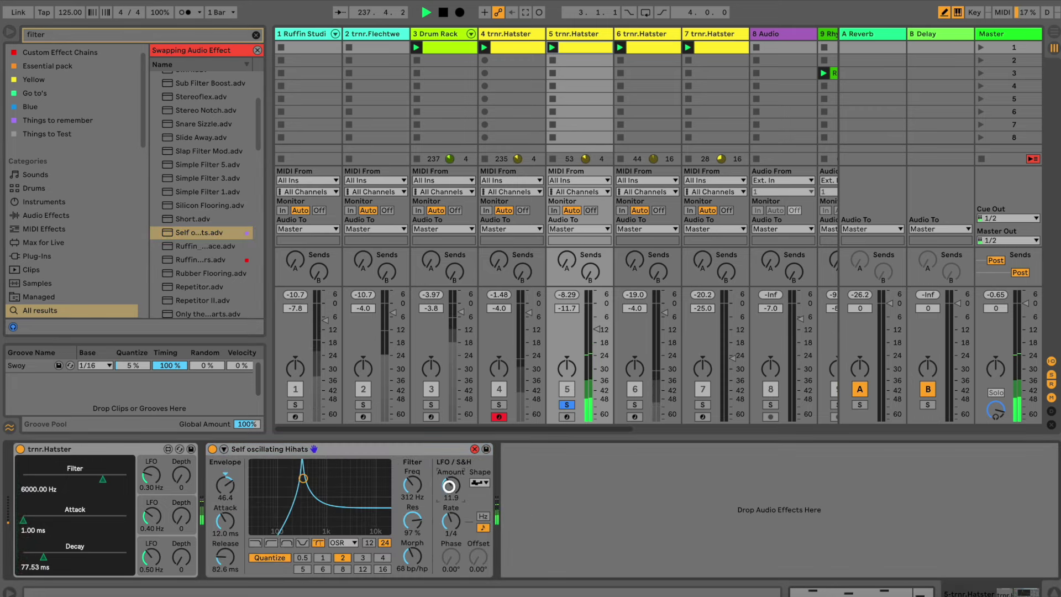
left_click_drag(416, 484, 418, 485)
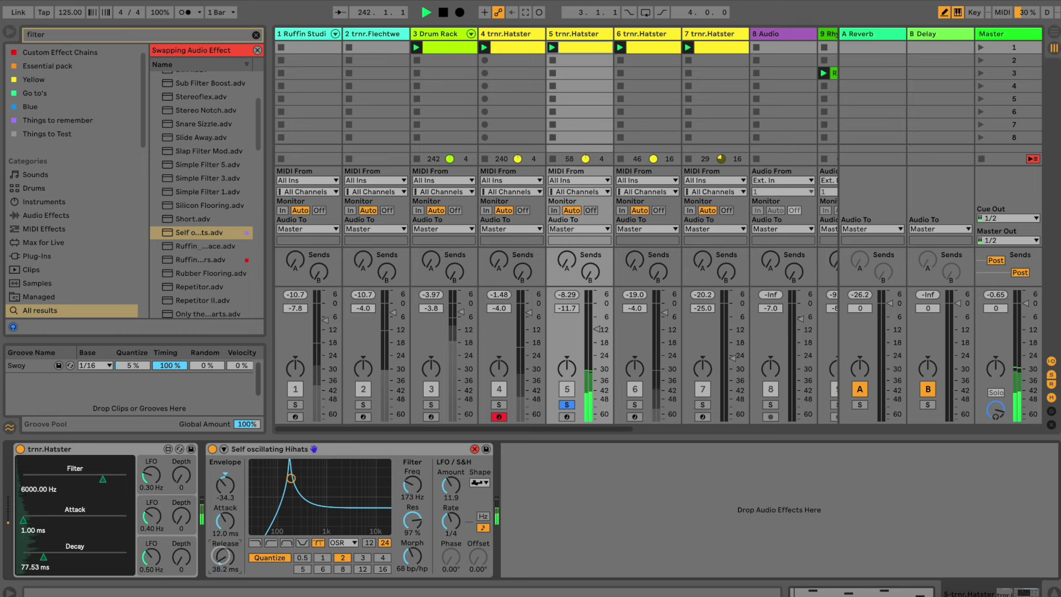
left_click_drag(596, 329, 592, 329)
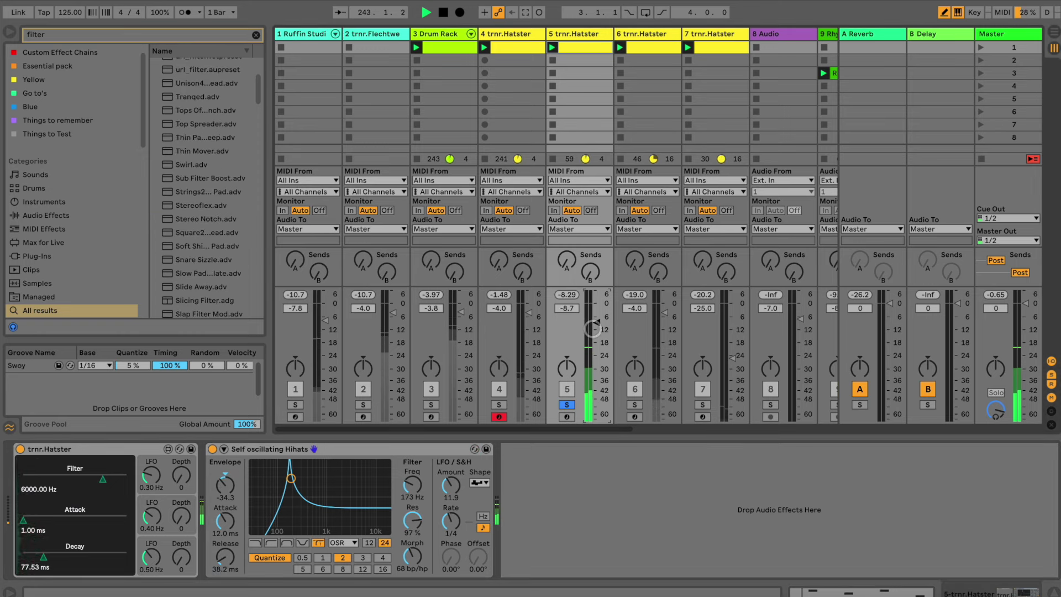
left_click_drag(417, 482, 415, 512)
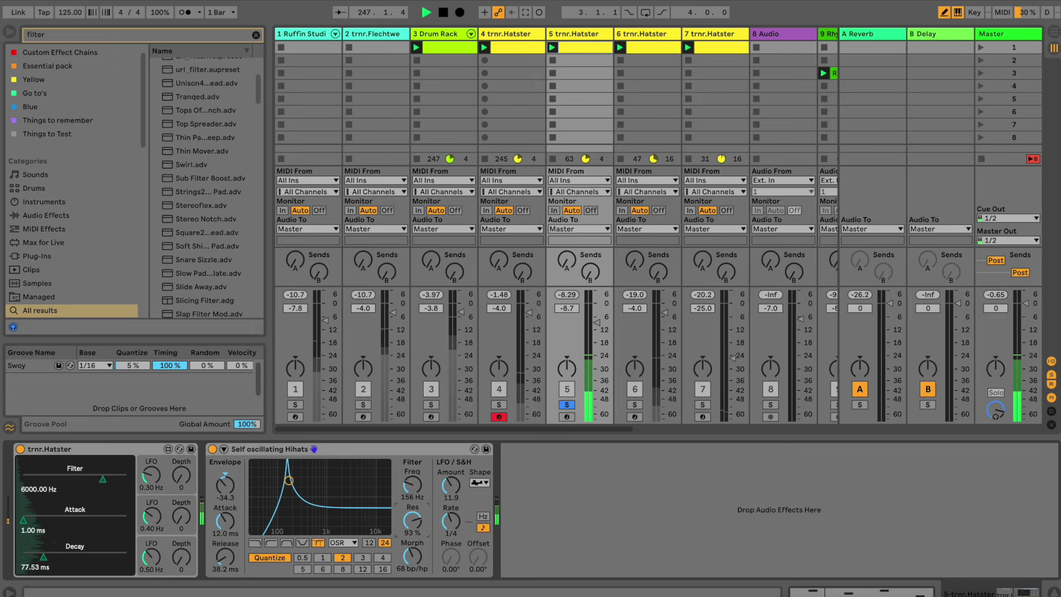
- Turn off track 5's solo, set its volume to -6.8 dB and compare the mix with the filter bypassed and active
left_click(567, 404)
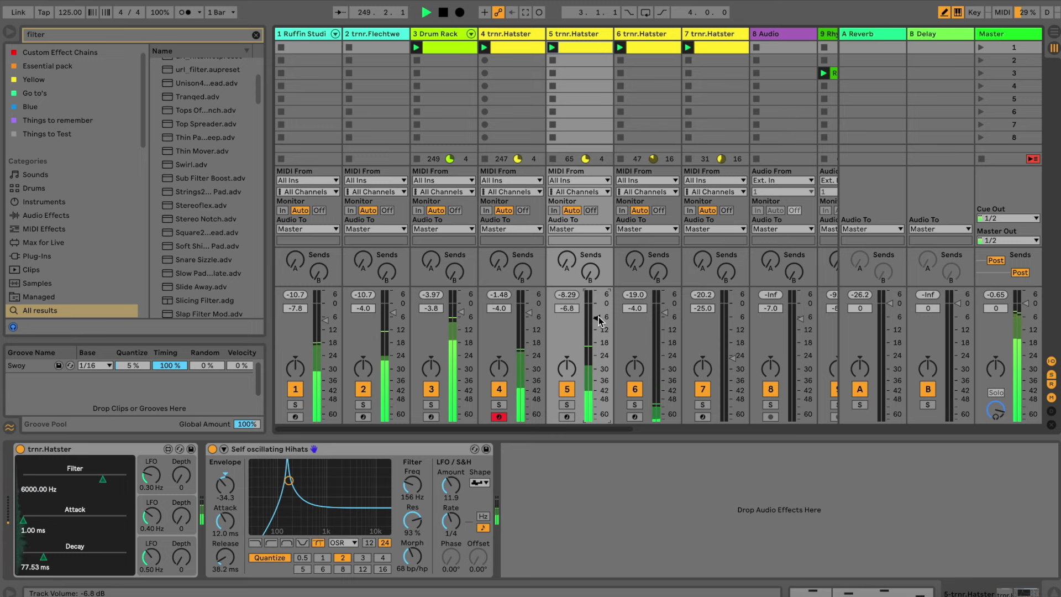
left_click(212, 449)
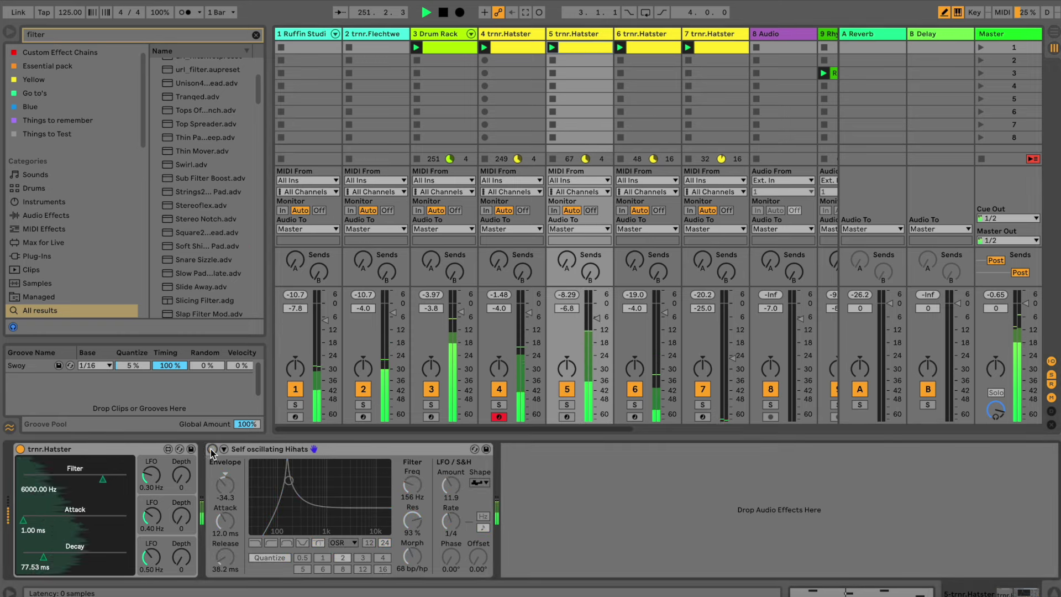
left_click(212, 449)
- Search the browser for "eq" and add EQ Eight after the Self oscillating Hihats filter on track 5
left_click(254, 33)
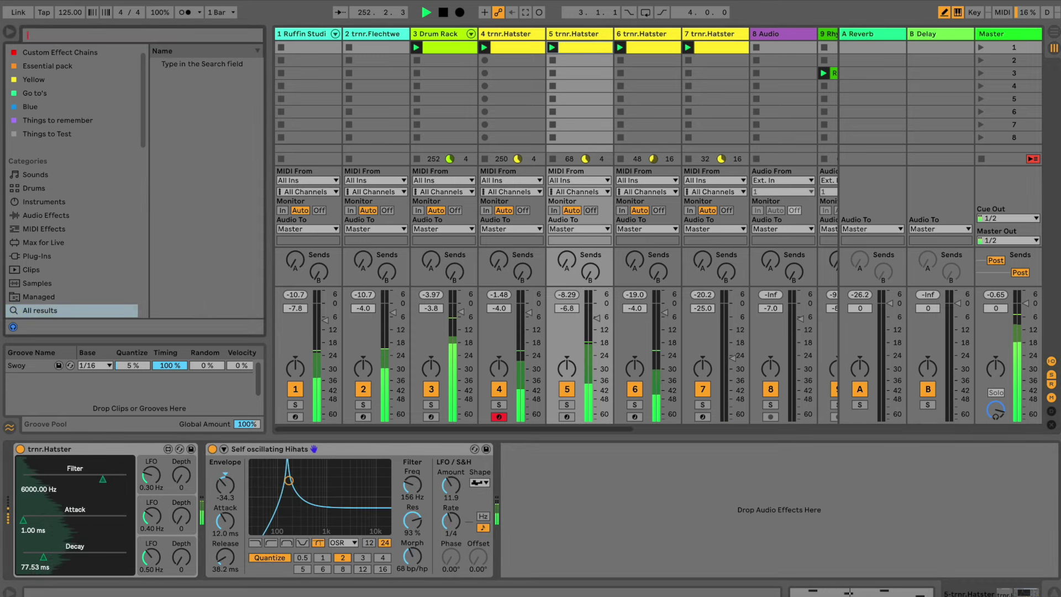
type("eq")
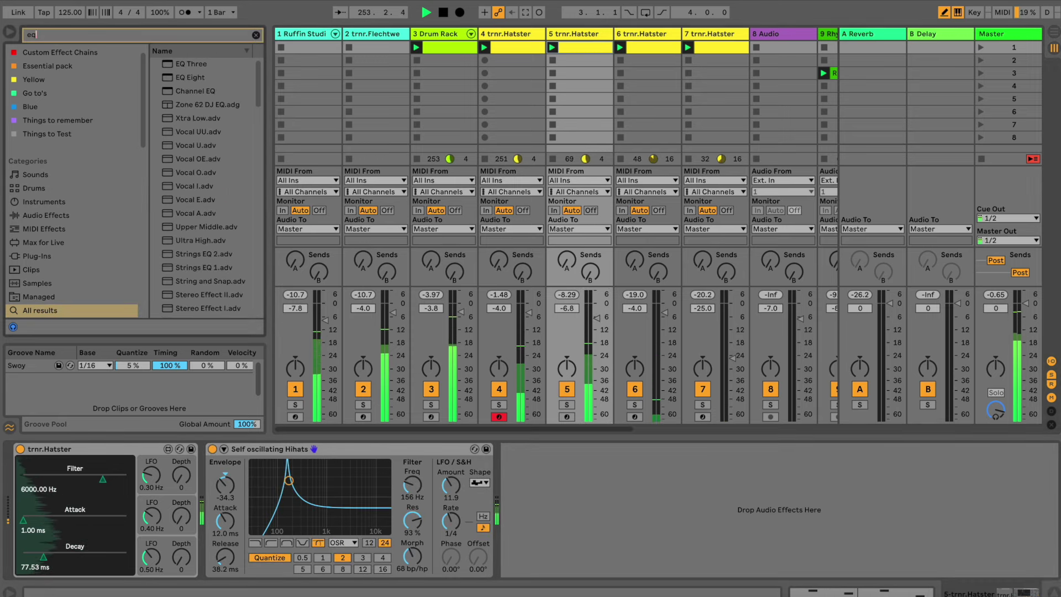
left_click_drag(190, 77, 542, 490)
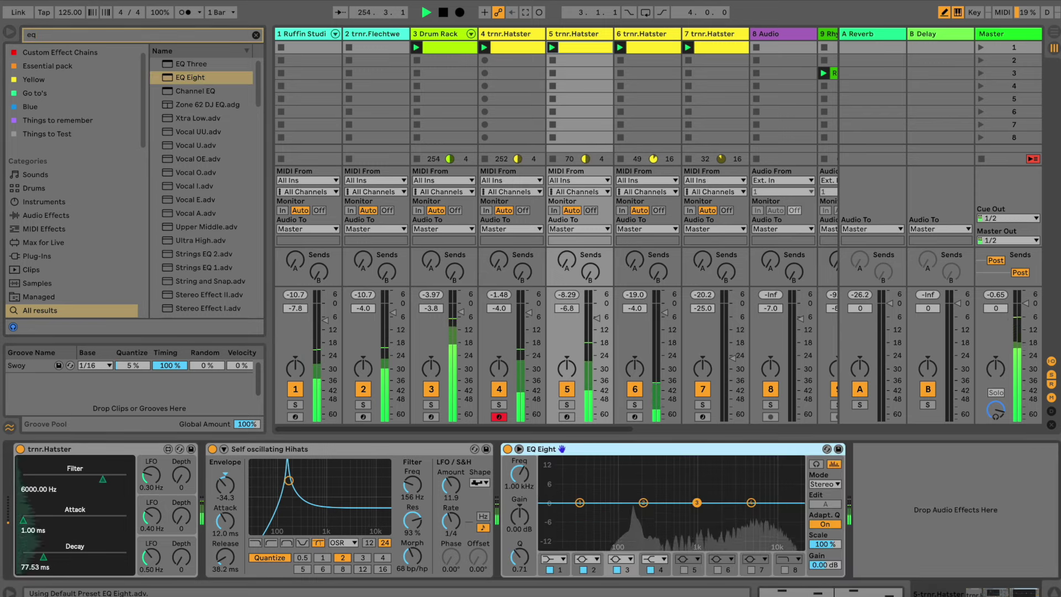
- Make EQ Eight's band 1 a low cut at 122 Hz and set track 5's volume to -6.0 dB
left_click(579, 503)
left_click_drag(522, 479, 525, 465)
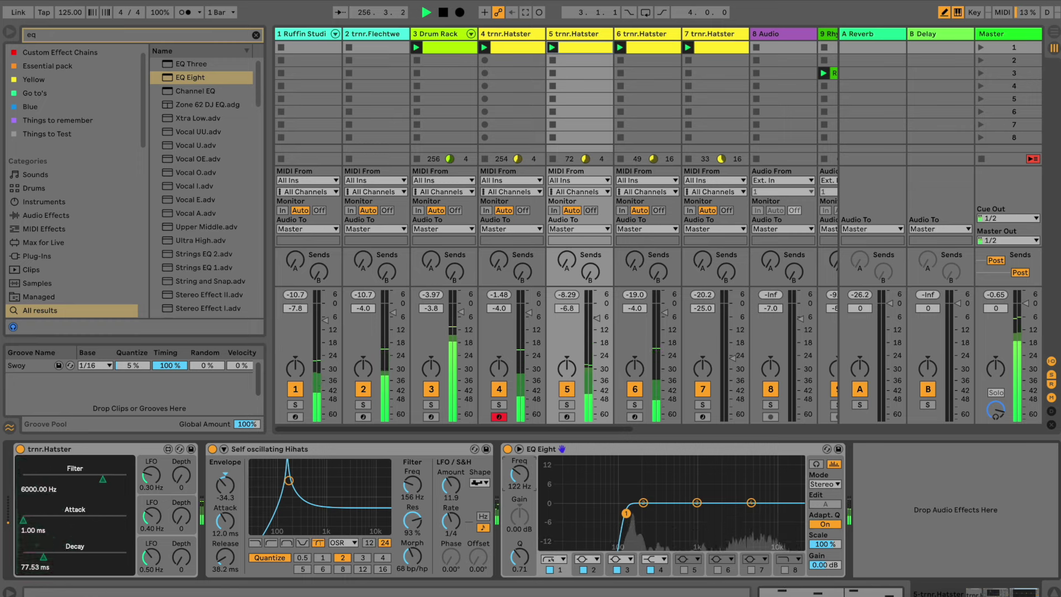
left_click_drag(596, 316, 592, 310)
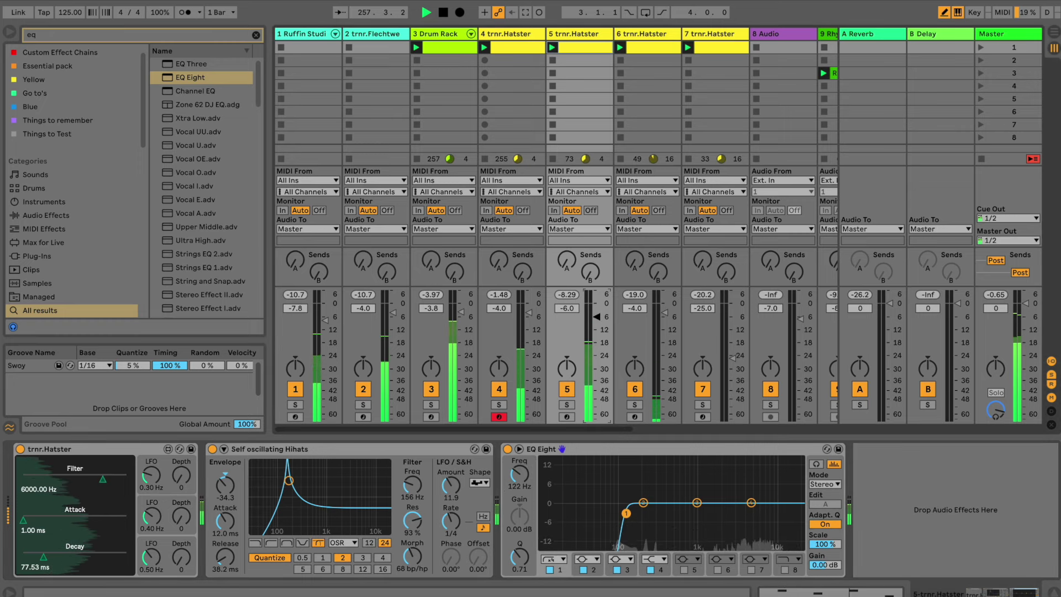
- Duplicate track 13 Podolski together with its Snake sequencer
left_click_drag(552, 430, 760, 430)
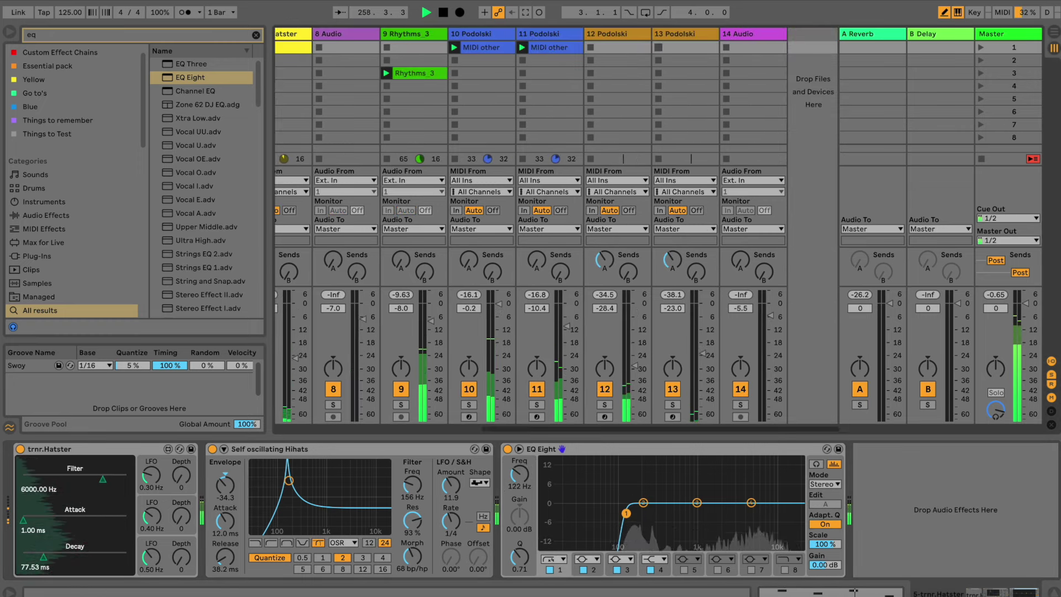
left_click(679, 32)
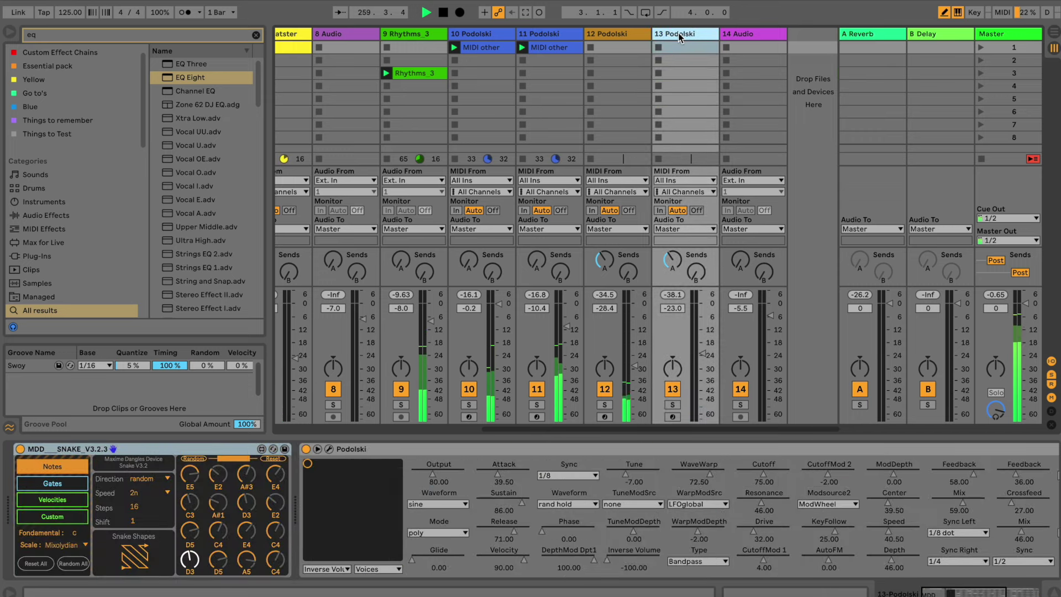
key("super+d")
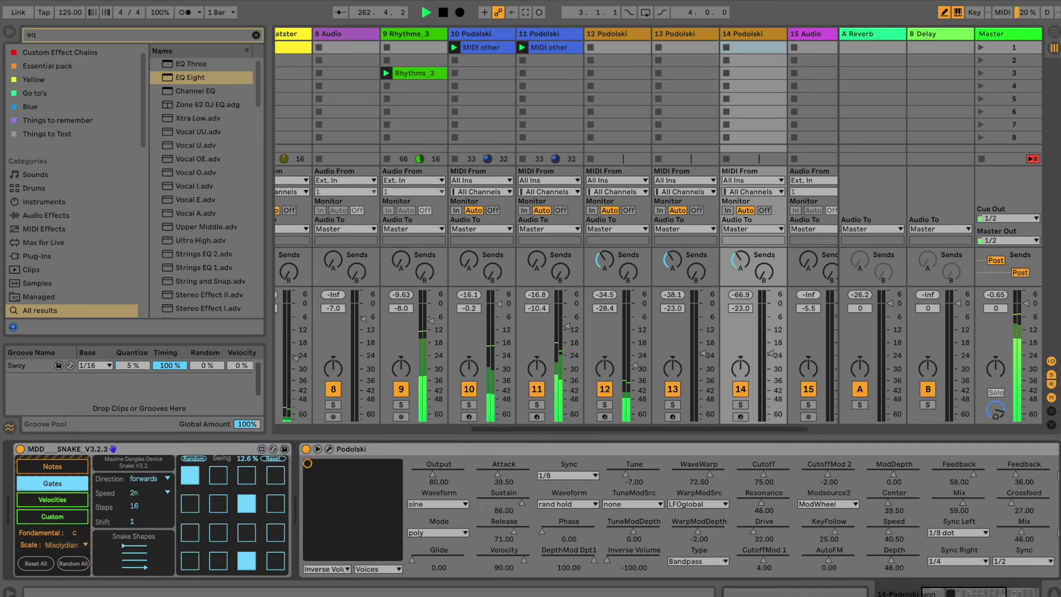
- Randomize the gate pattern of the Snake sequencer on track 14 several times
left_click(195, 459)
left_click(194, 459)
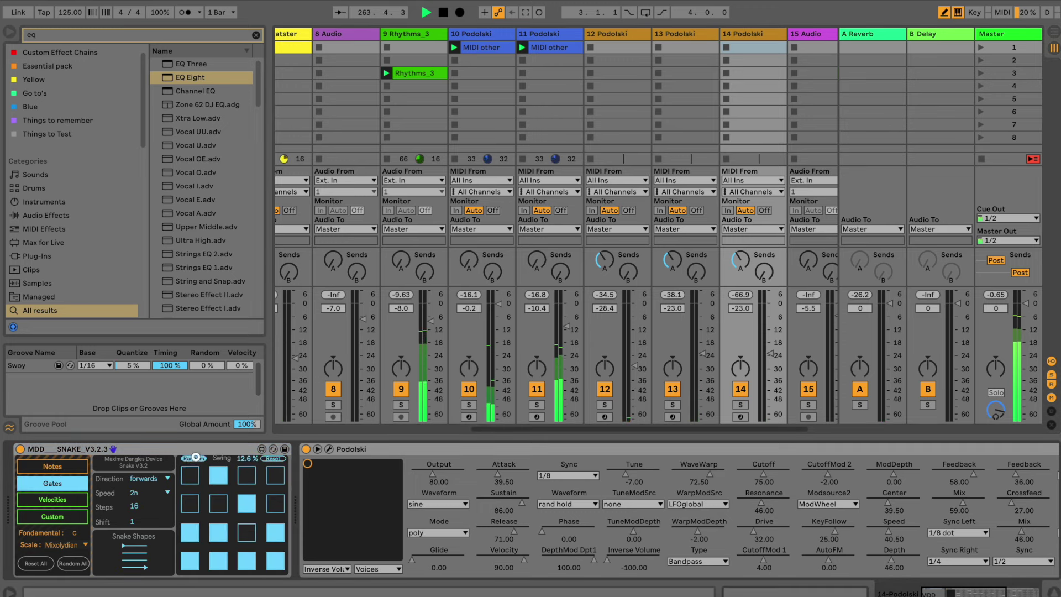
left_click(191, 462)
left_click(191, 462)
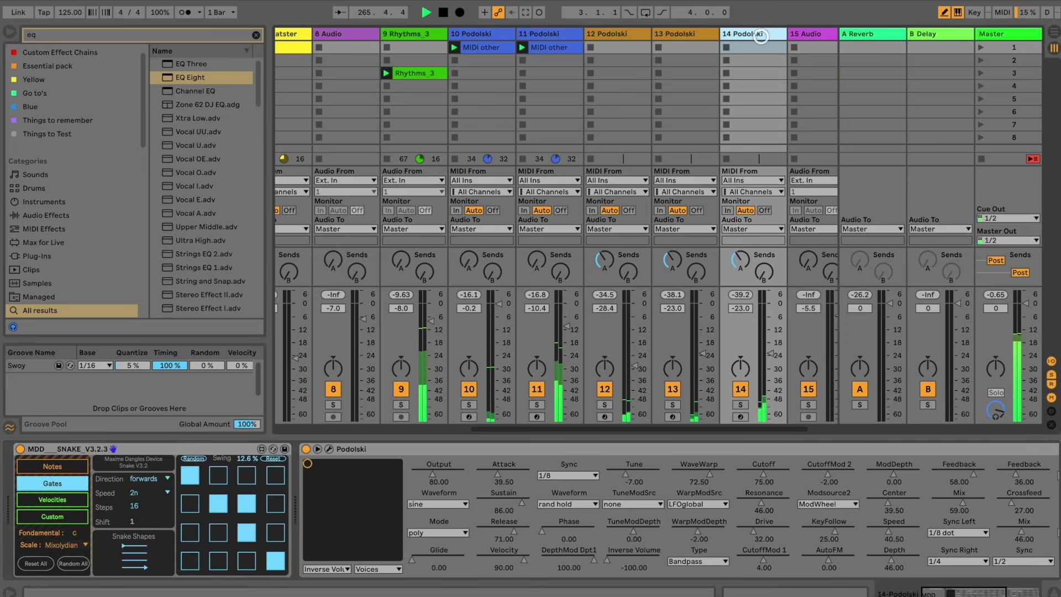
- Load the SM Athmos preset from 02 Pads into track 14's Podolski and set the track volume to -17.3 dB
left_click(328, 449)
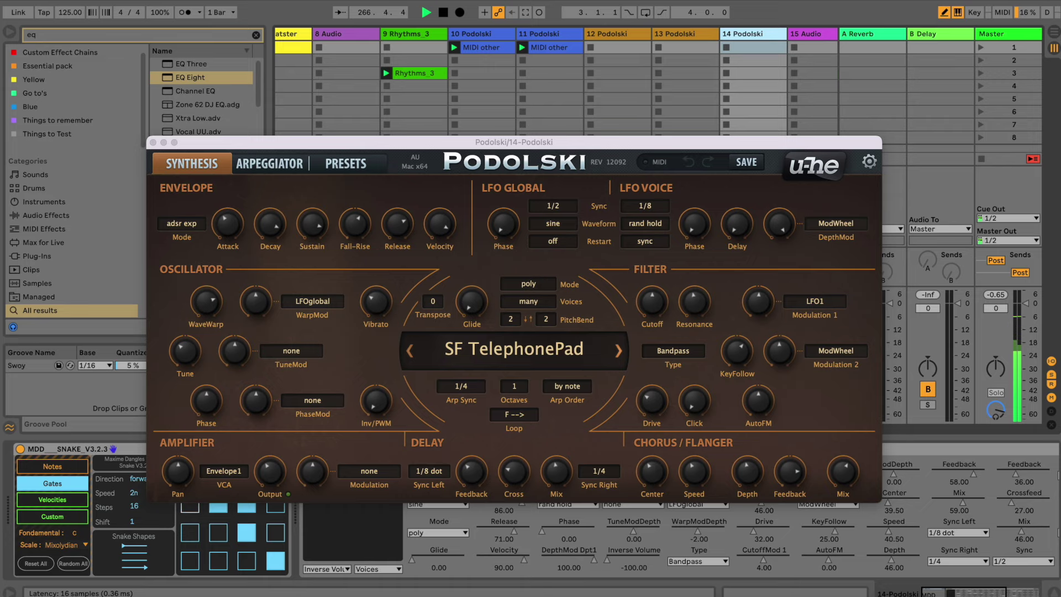
left_click(345, 164)
left_click(453, 365)
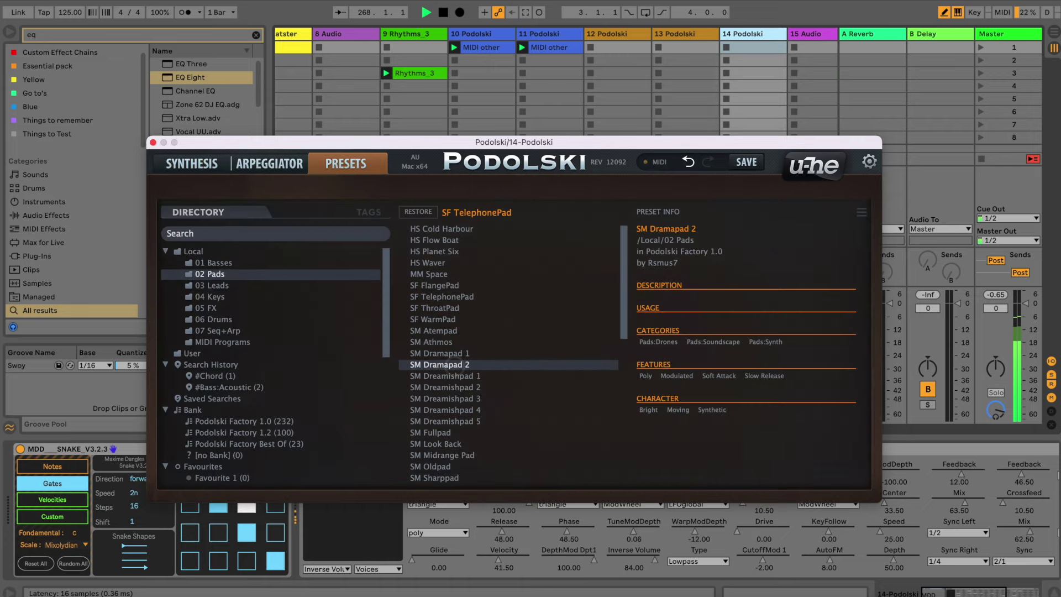
left_click(462, 397)
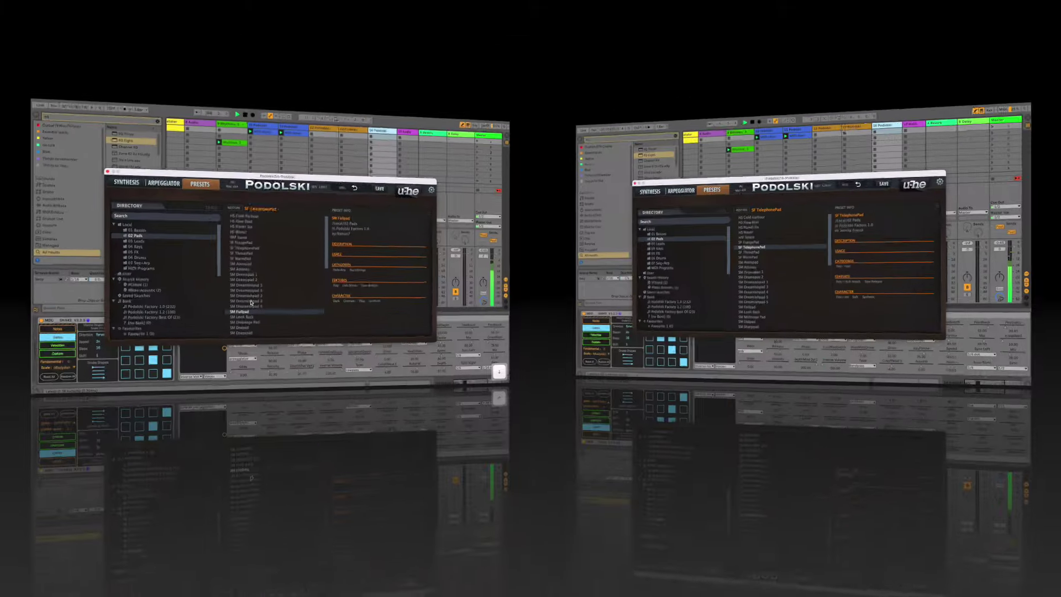
left_click(452, 341)
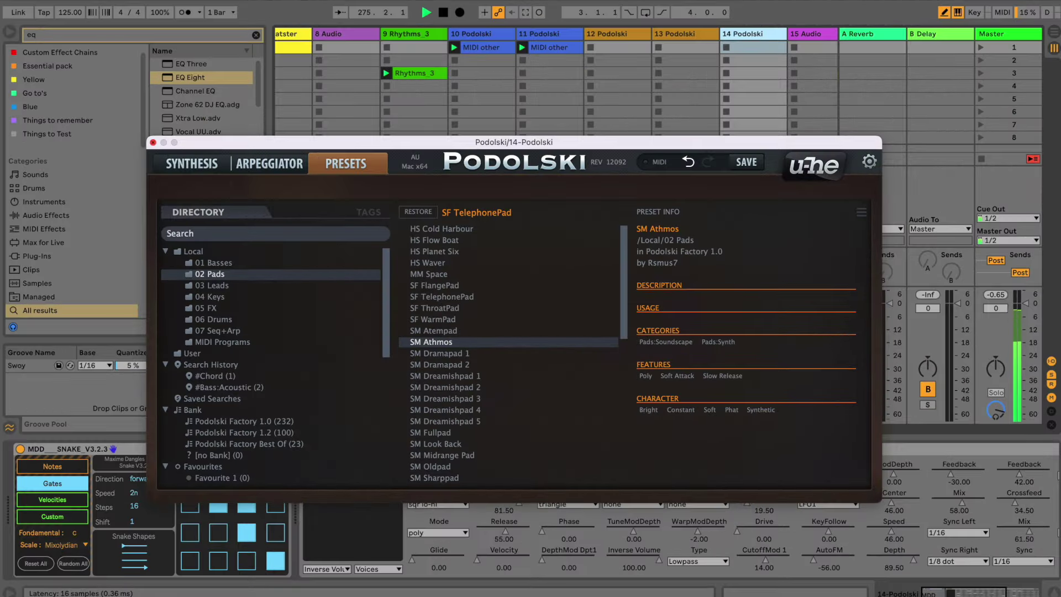
left_click(153, 142)
scroll(767, 354, "down", 2)
scroll(767, 352, "up", 10)
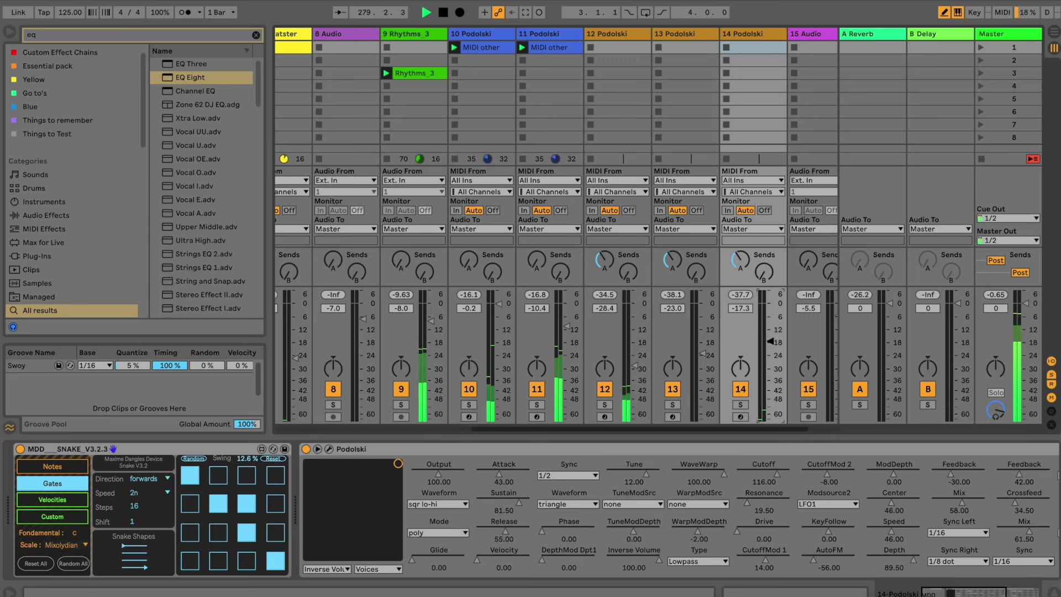
- Compare the mix with the Drum Rack track on and off, and with its C1 pad muted and unmuted
scroll(645, 221, "left", 5)
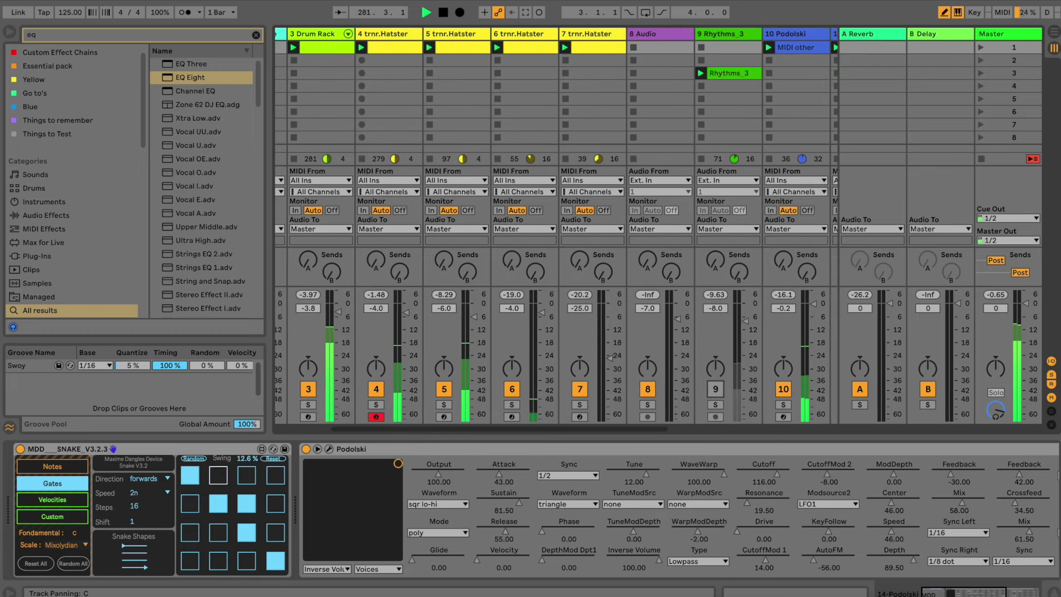
left_click(308, 389)
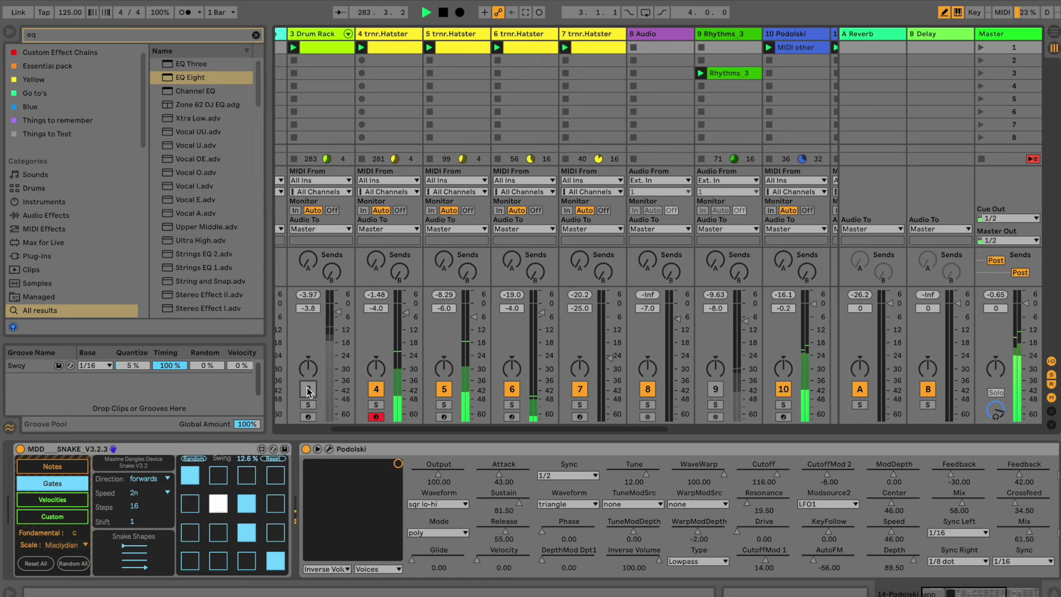
left_click(308, 389)
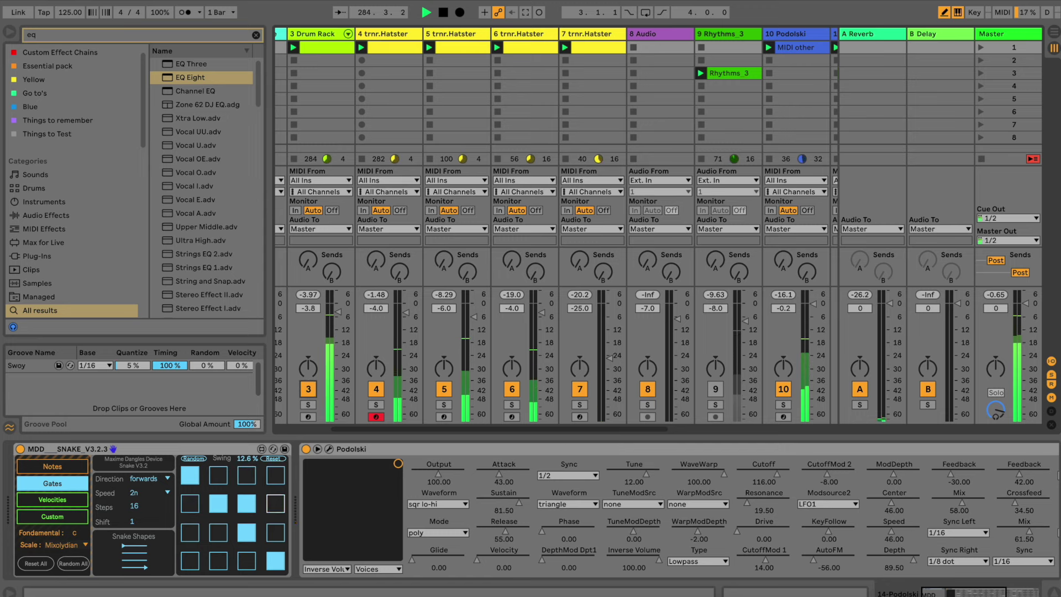
left_click(315, 34)
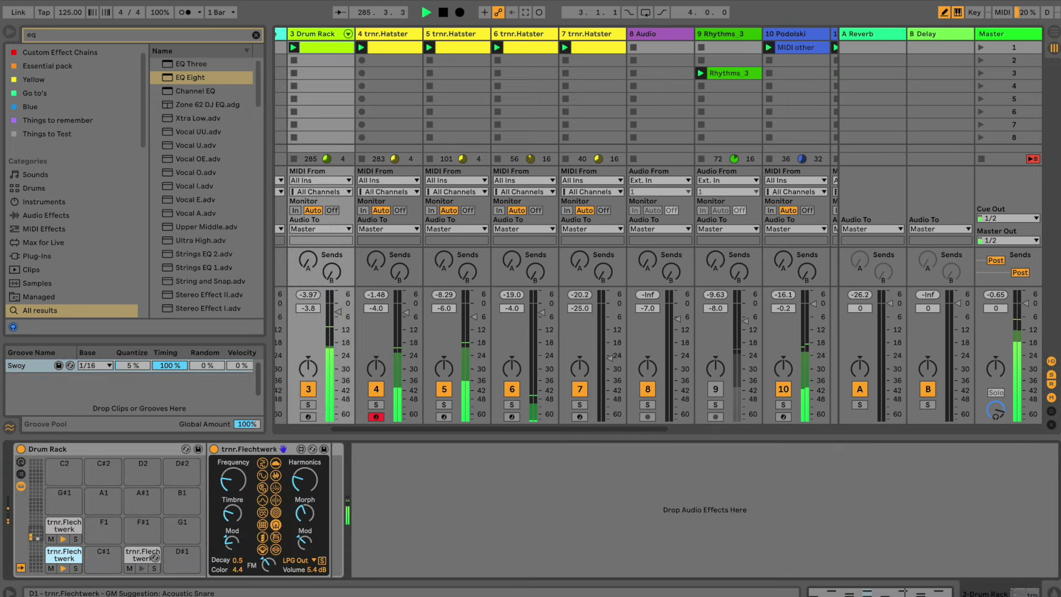
left_click(51, 568)
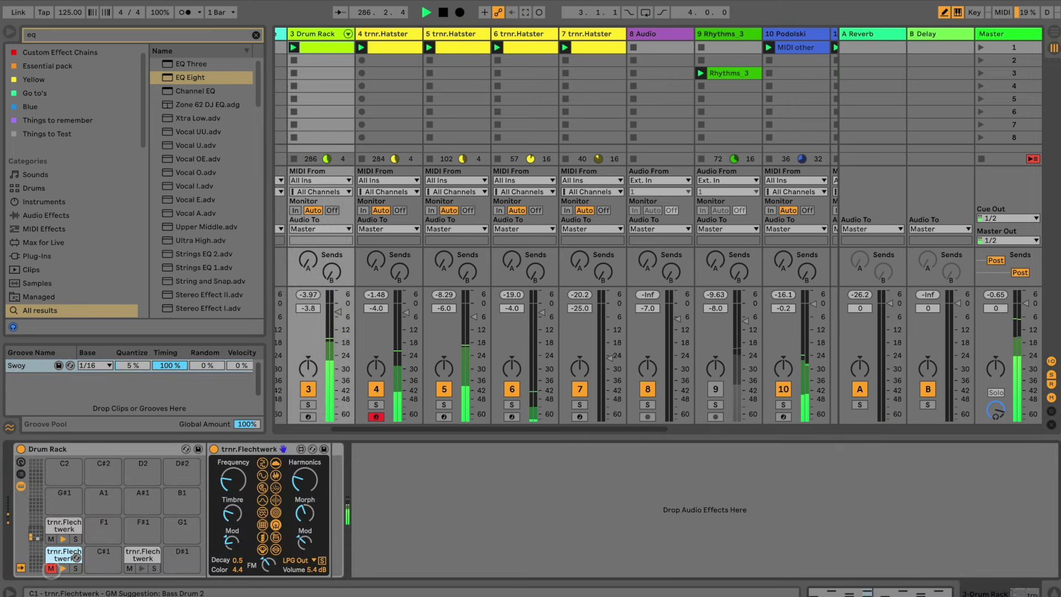
left_click(51, 568)
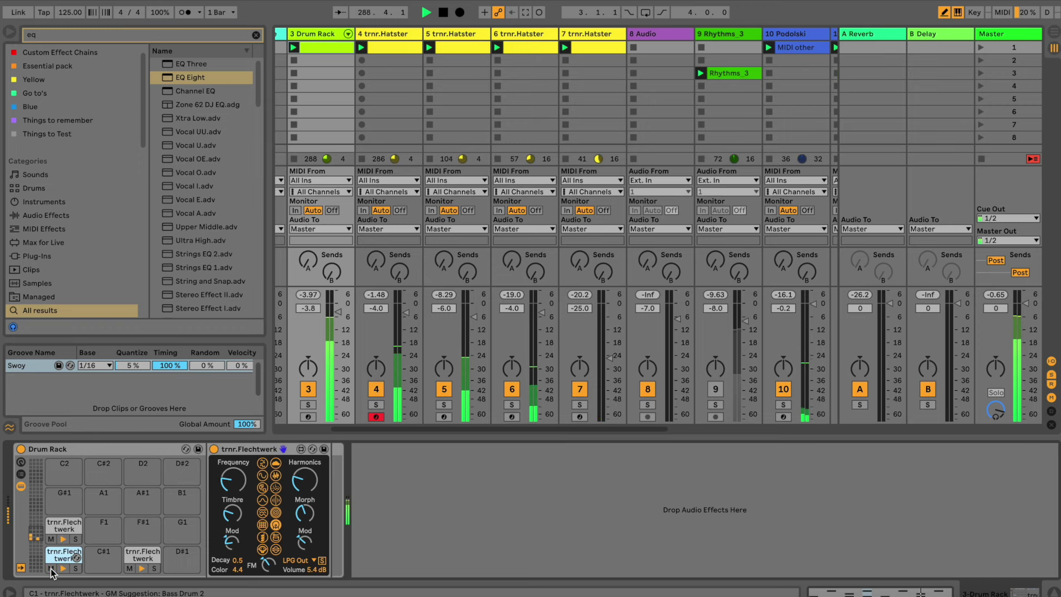
- Reactivate track 9 Rhythms_3 in the mixer
left_click_drag(392, 429, 467, 436)
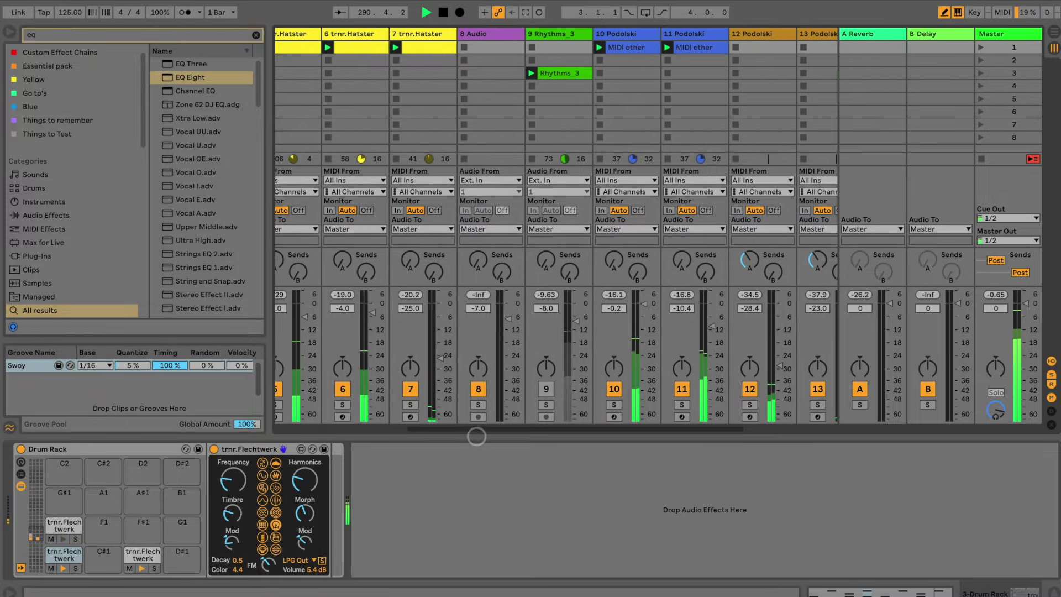
left_click(546, 389)
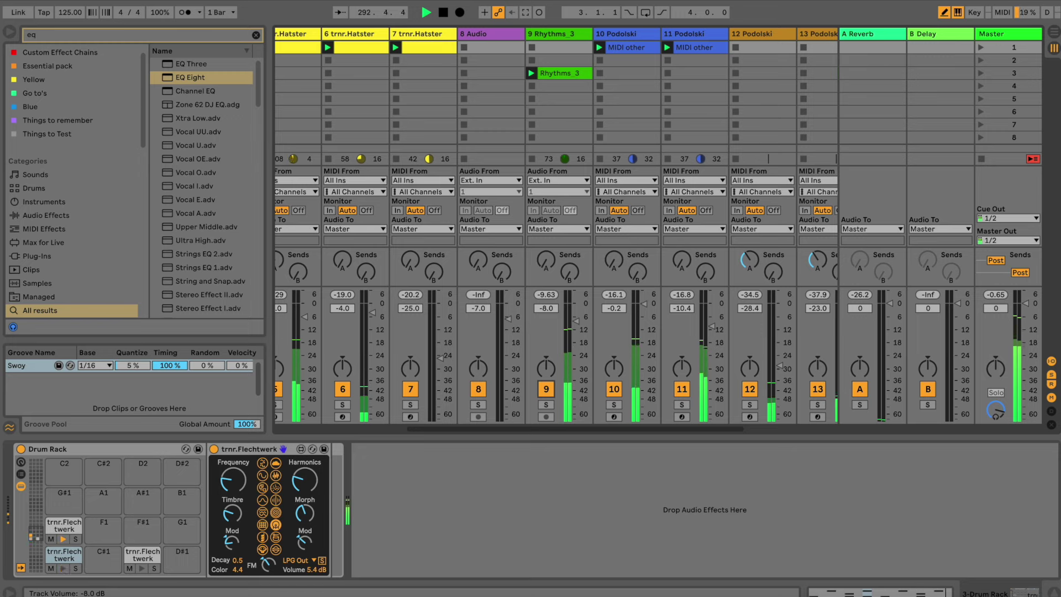
left_click_drag(588, 427, 684, 427)
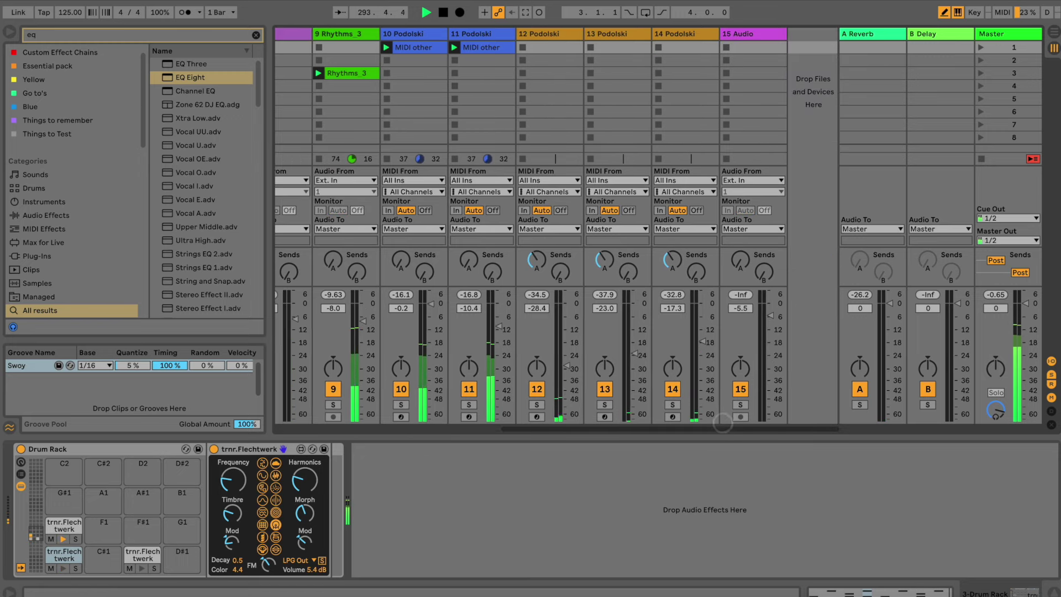
- Mute the three trnr.Hatster tracks 5, 6 and 7
left_click_drag(683, 428, 469, 438)
left_click(509, 389)
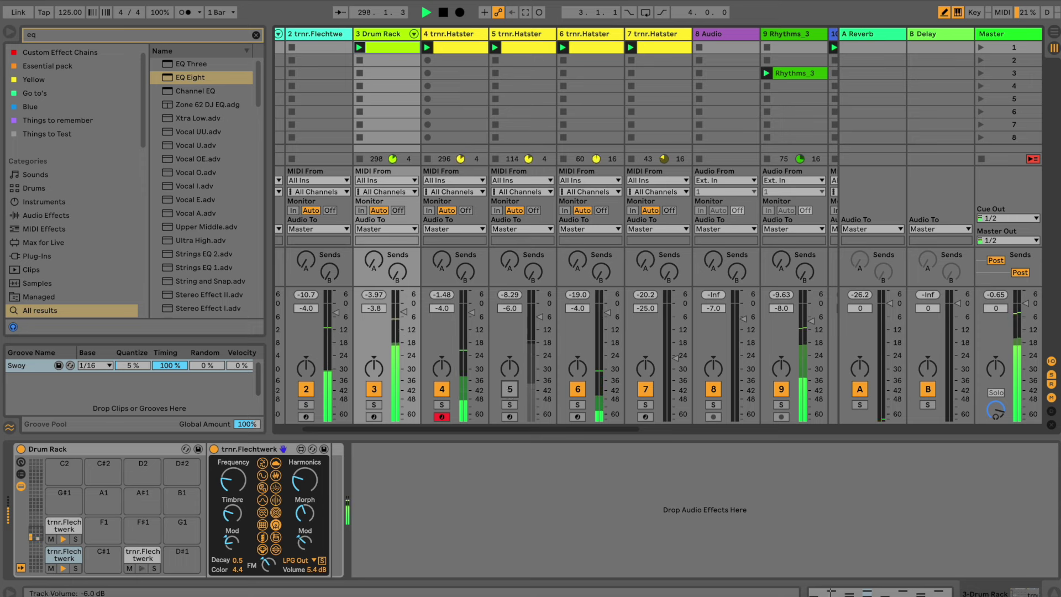
left_click(577, 388)
left_click(645, 389)
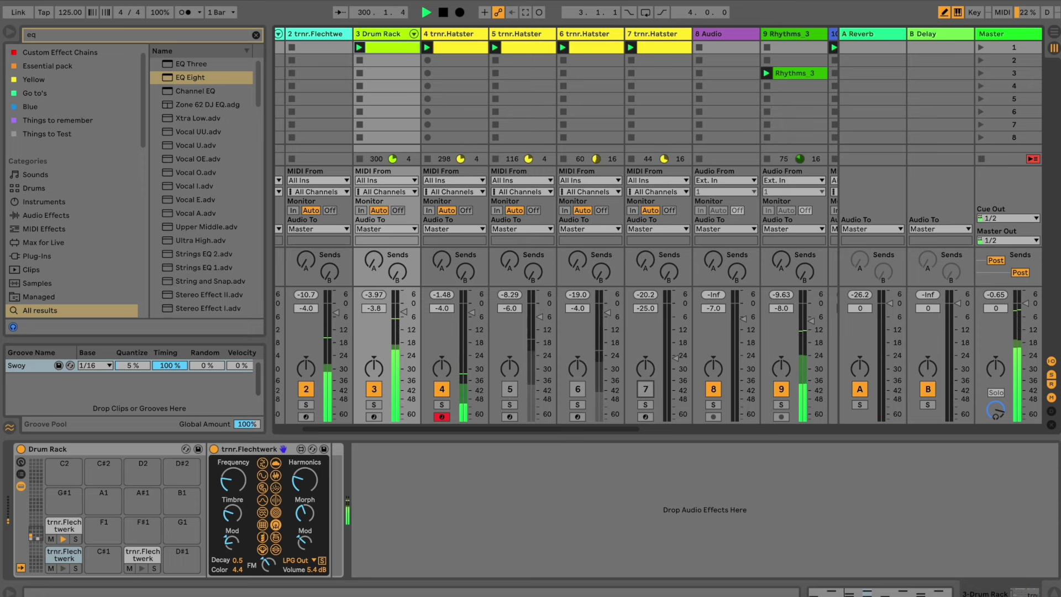
- Select track 14, search the browser for "swirl" and widen the browser to read the full preset names
left_click_drag(514, 429, 784, 405)
left_click(685, 34)
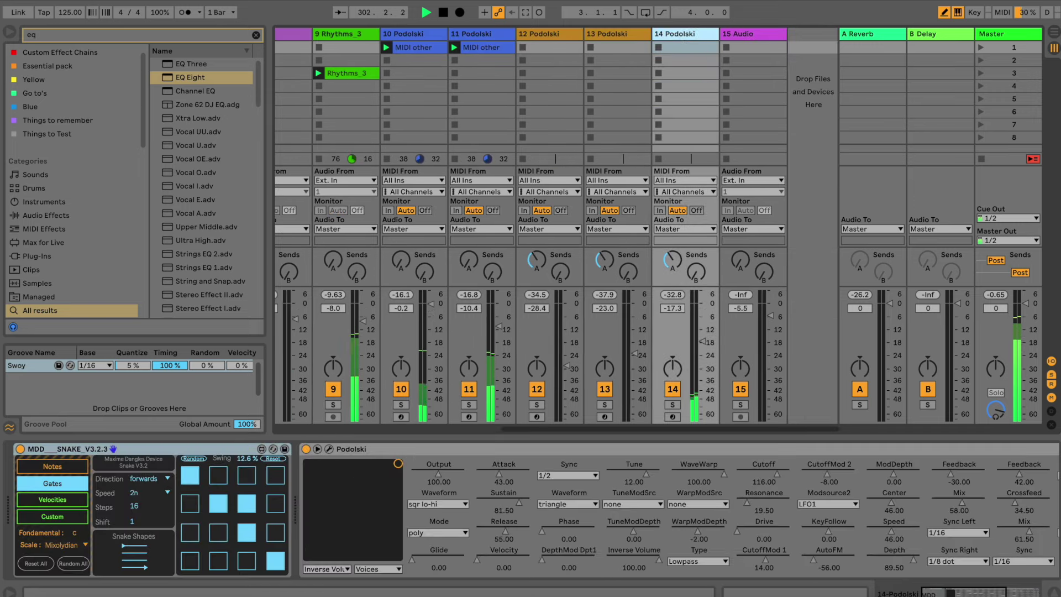
left_click(256, 35)
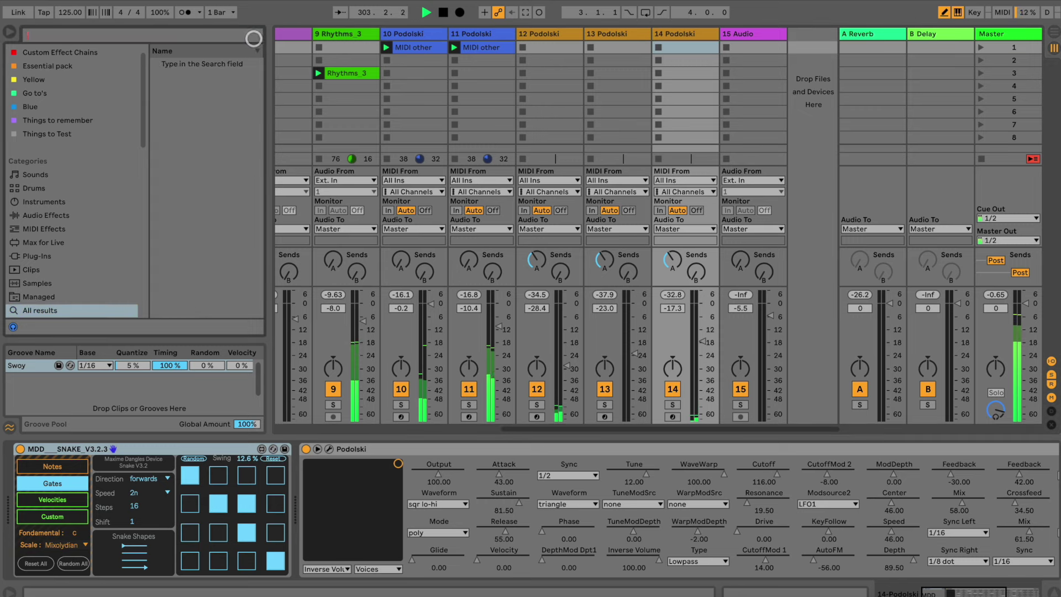
type("swirl")
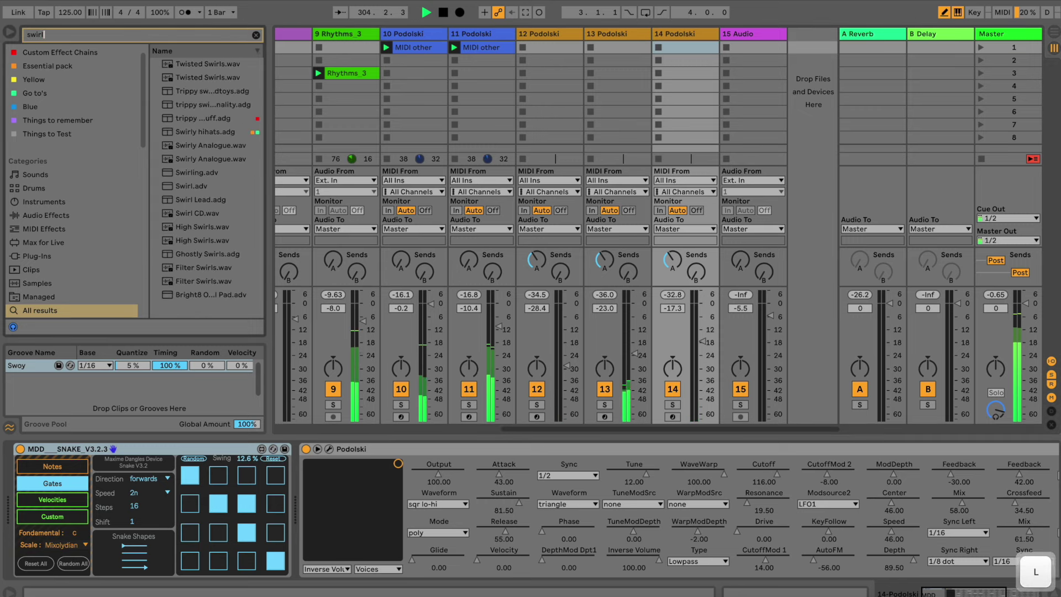
left_click(214, 117)
left_click(214, 132)
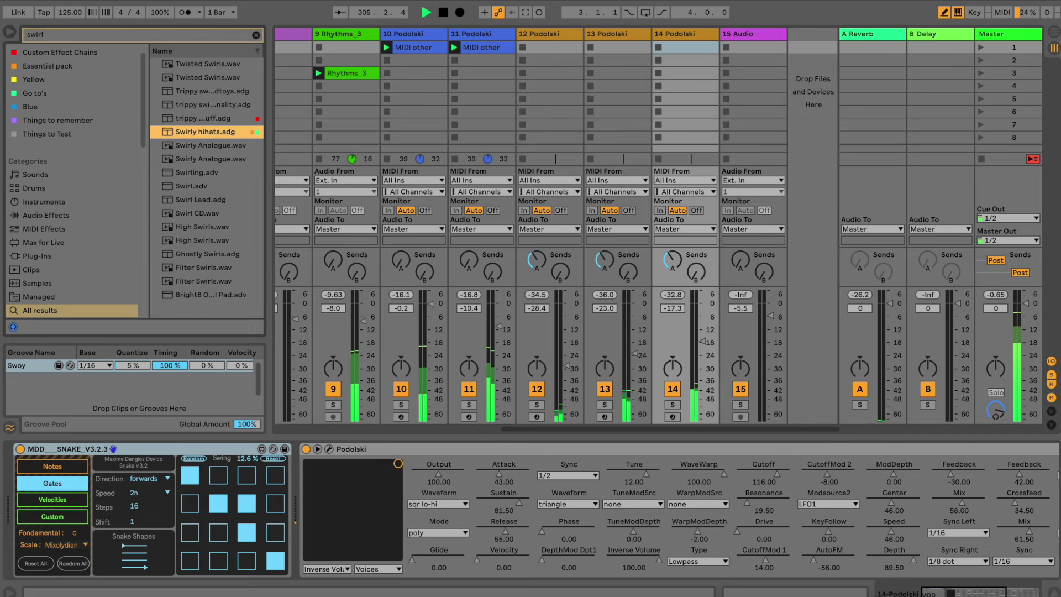
left_click_drag(270, 111, 372, 112)
- Search the browser for "sfx", place Squish SFX builder ruffin studio.com.adg on a new audio track and set its volume to -3.8 dB
left_click(284, 35)
type("sfx")
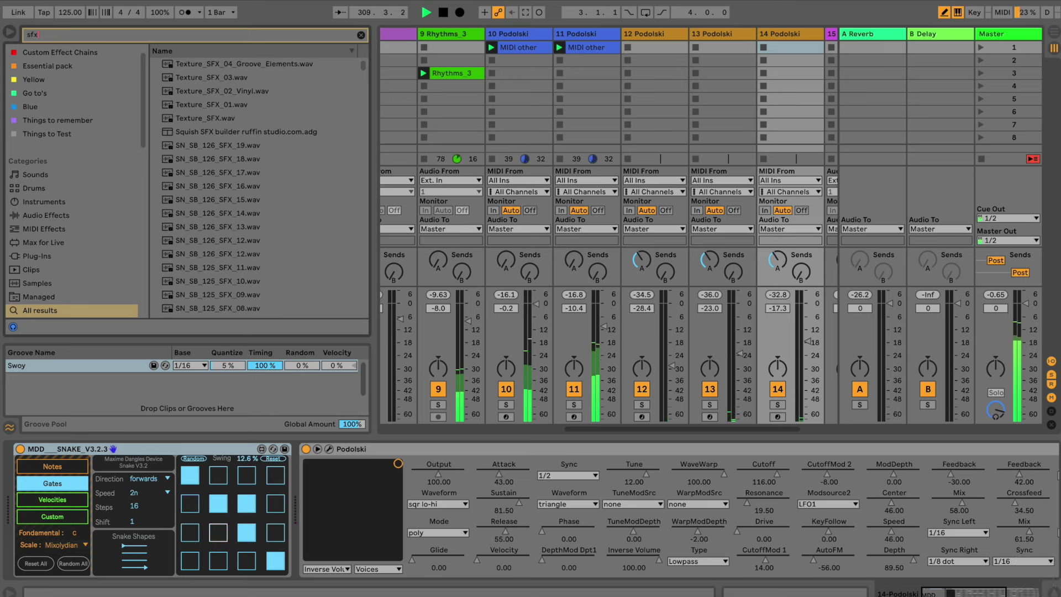
left_click_drag(232, 131, 806, 93)
left_click_drag(819, 303, 819, 307)
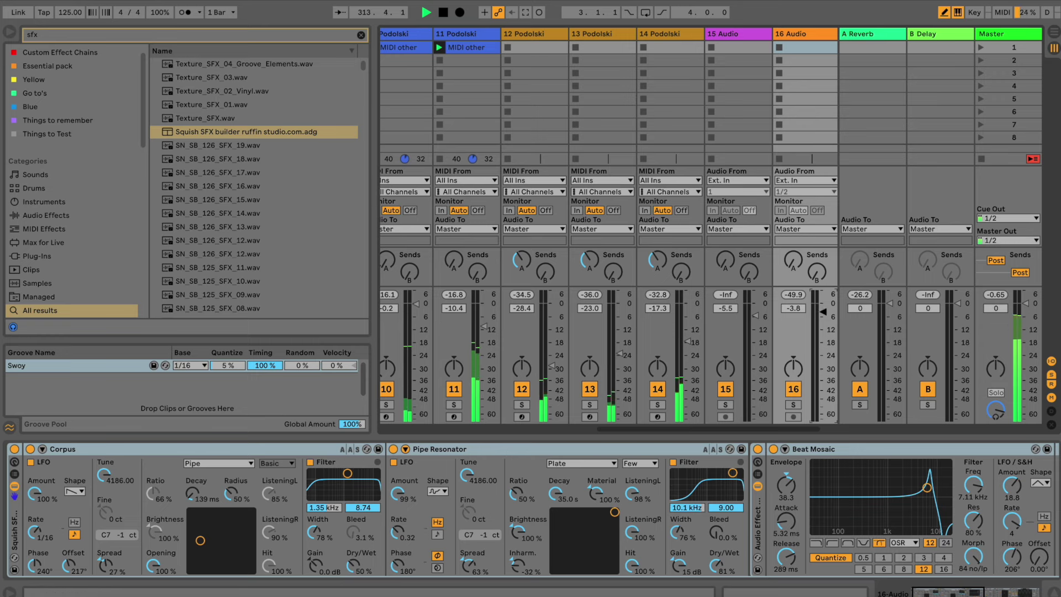
- Move the Squish SFX builder effect rack from track 16 Audio onto track 14 Podolski
left_click(796, 64)
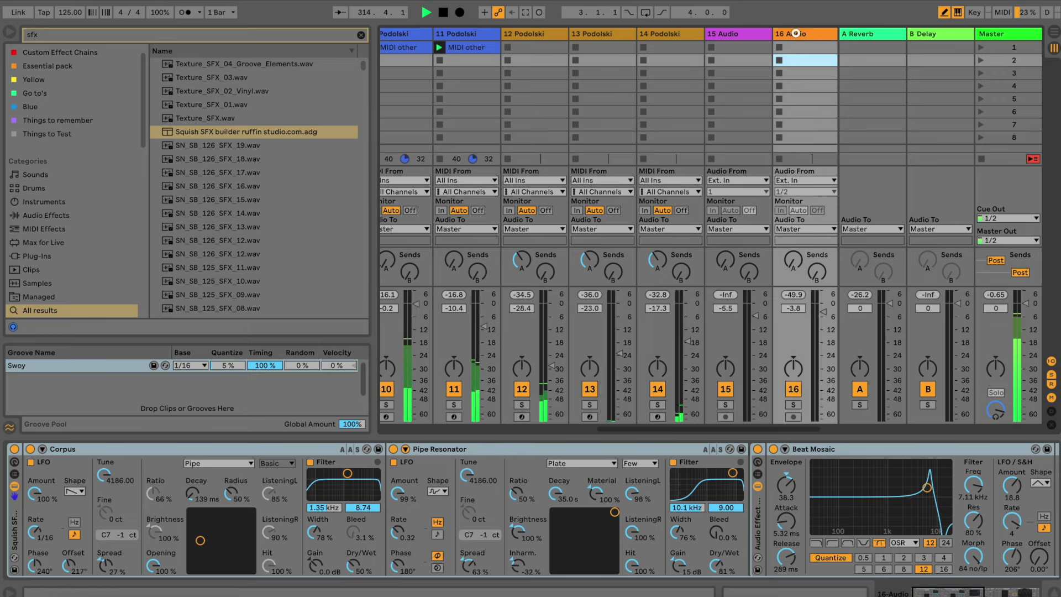
left_click(796, 33)
left_click(14, 495)
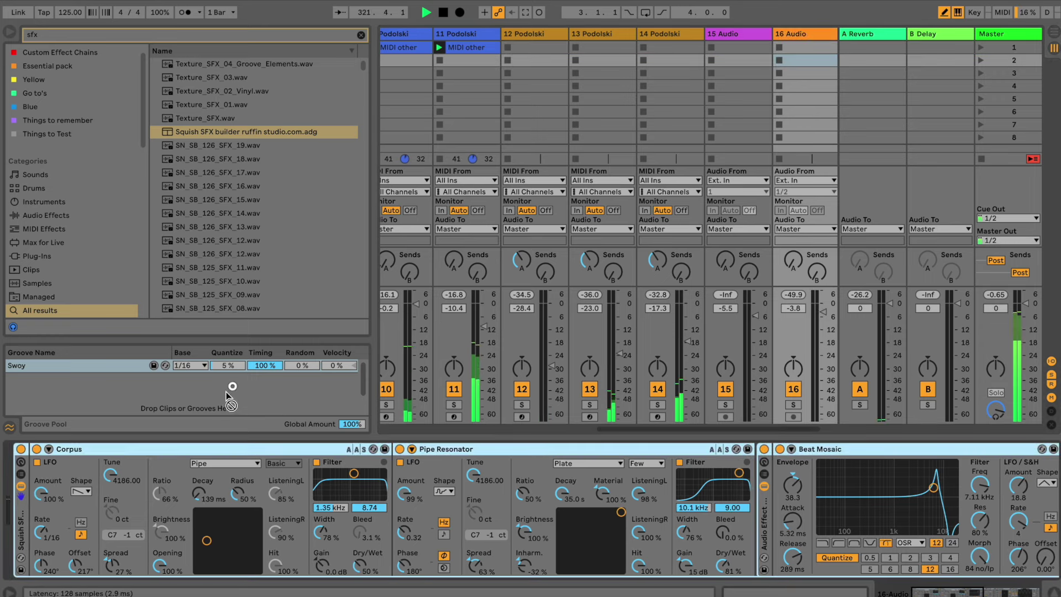
left_click(662, 106)
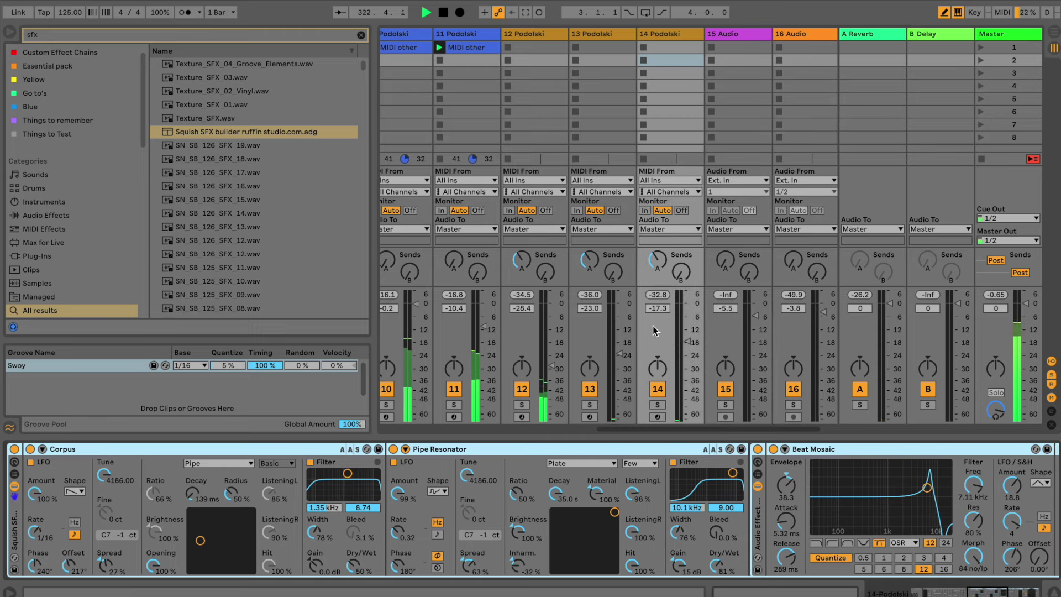
- Solo track 14 while setting Beat Mosaic's filter to 5.16 kHz with 100% resonance, then unsolo it and set its volume to -26.5 dB
left_click(657, 405)
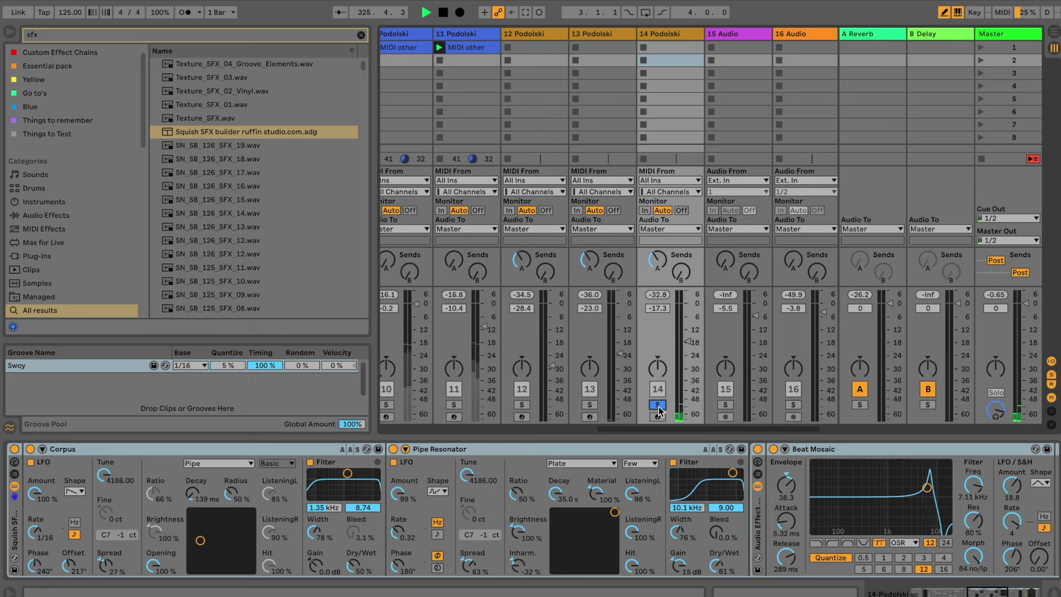
mouse_move(932, 491)
left_mouse_down()
mouse_move(856, 478)
mouse_move(939, 477)
mouse_move(919, 476)
left_mouse_up()
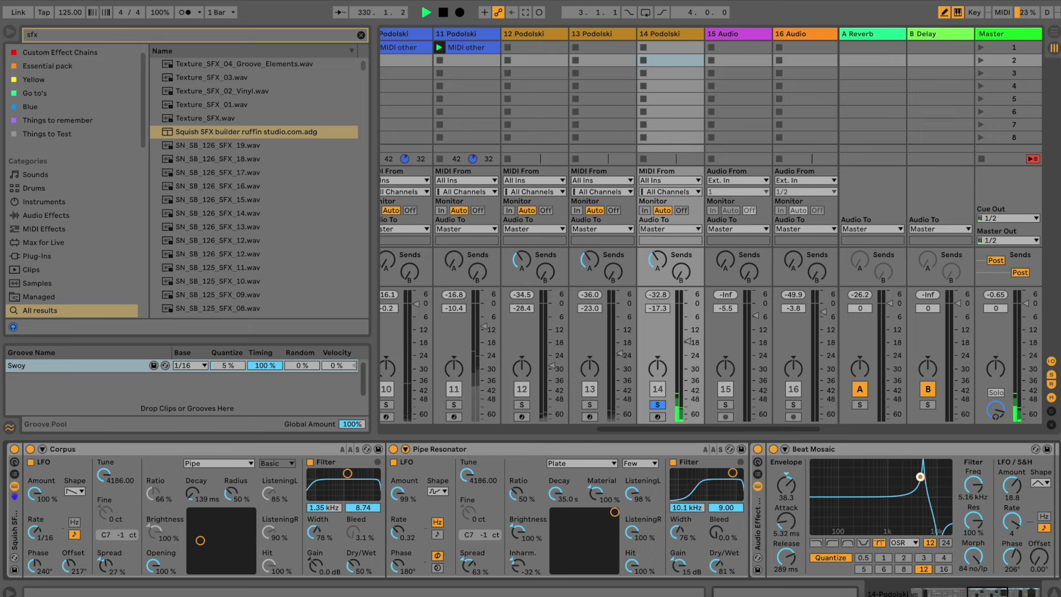
left_click(657, 405)
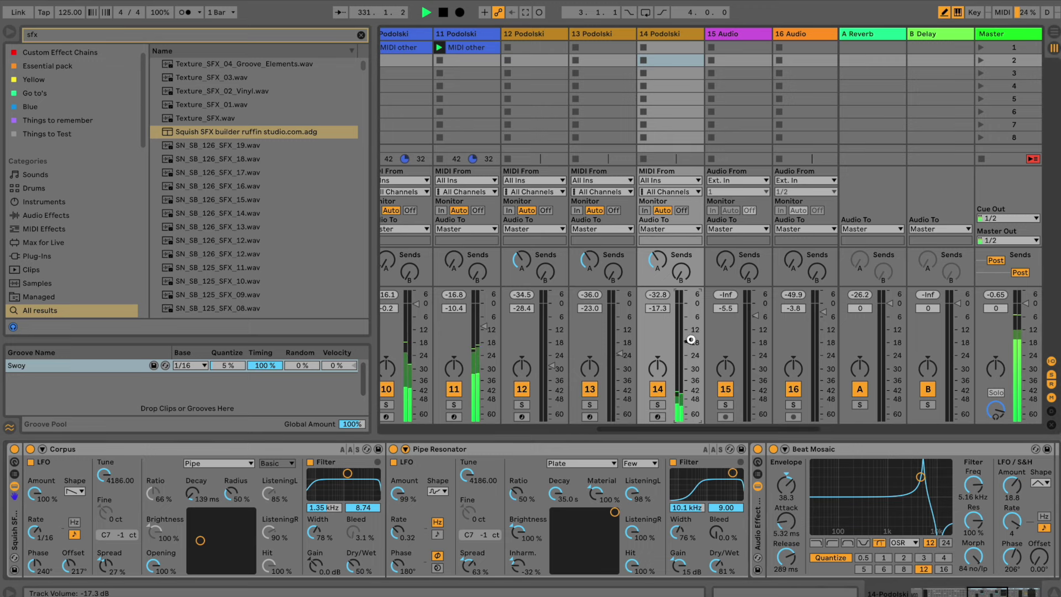
scroll(683, 340, "down", 2)
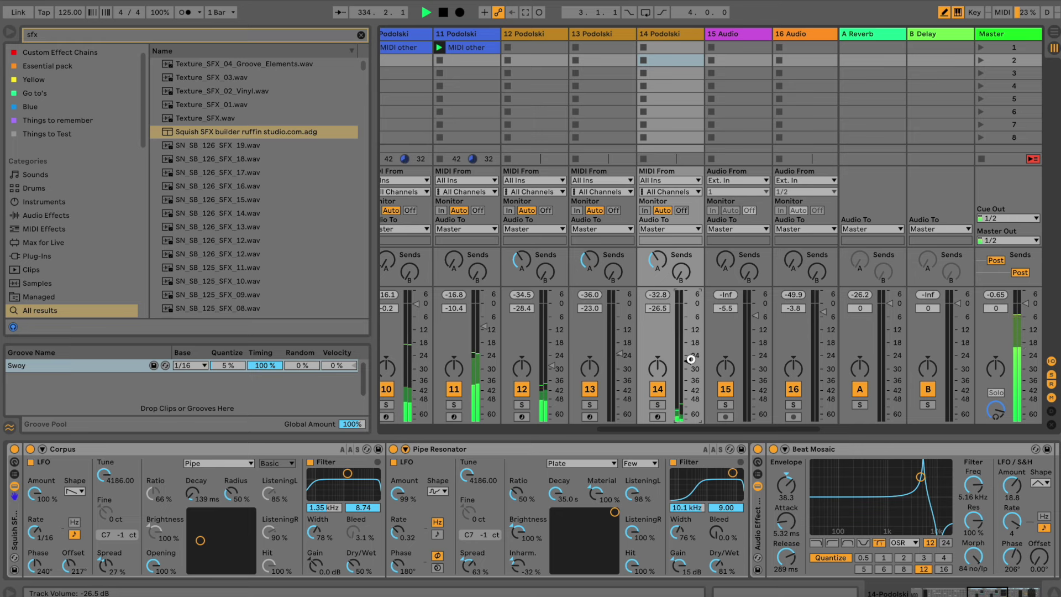
- Reactivate the trnr.Hatster tracks 6 and 7
left_click_drag(679, 430, 426, 429)
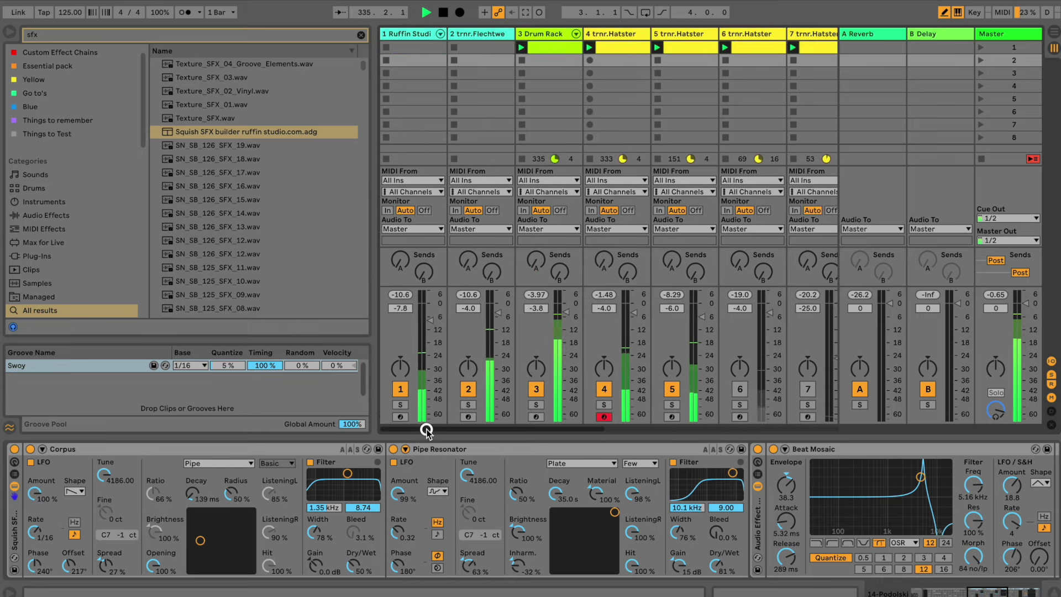
left_click(739, 389)
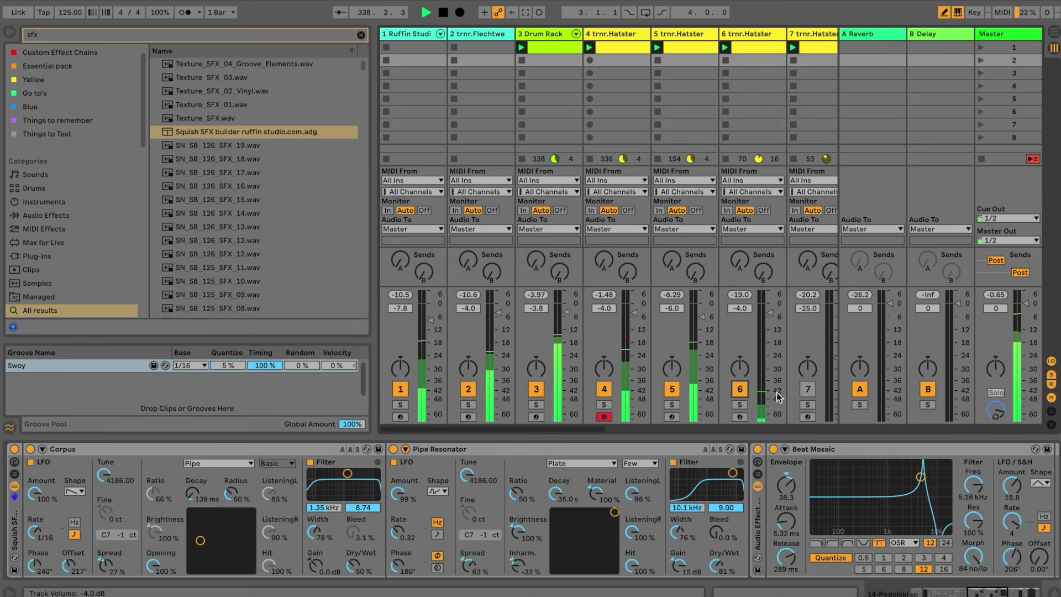
left_click_drag(591, 430, 639, 427)
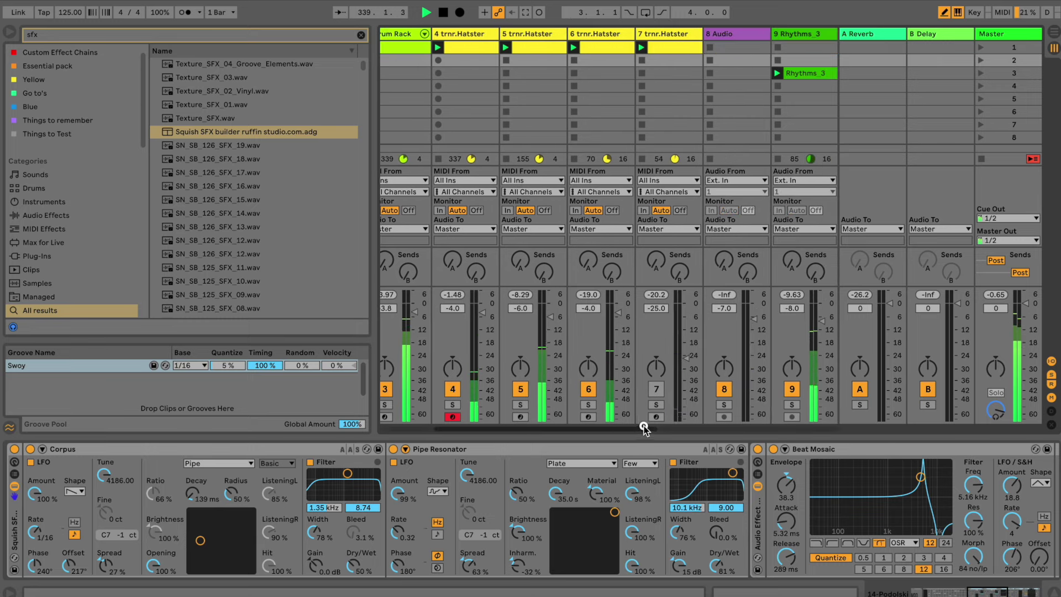
left_click(659, 389)
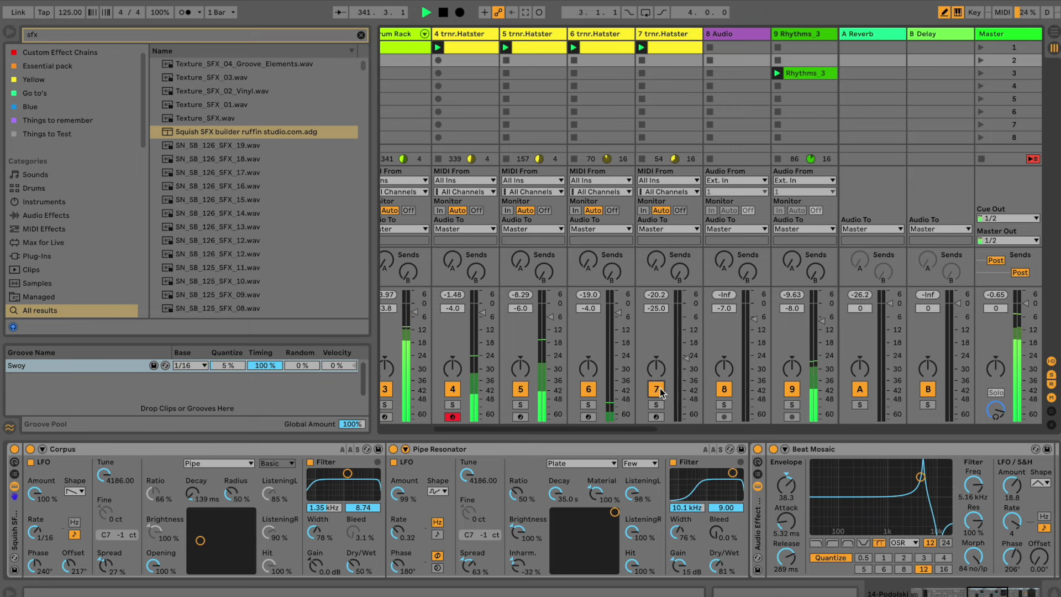
- Deactivate the trnr.Hatster tracks 6 and 7
scroll(611, 426, "right", 2)
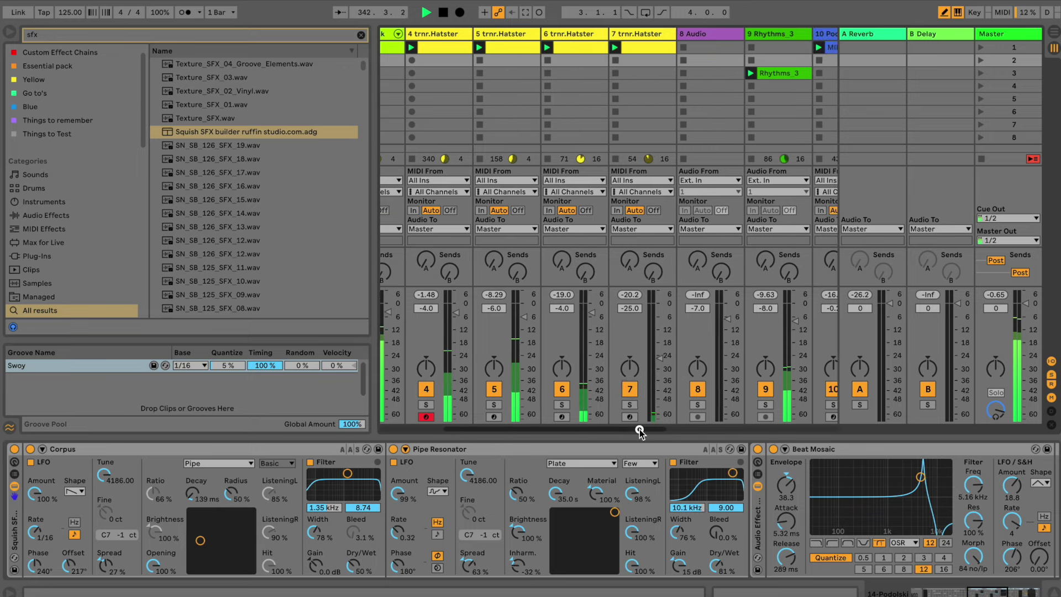
left_click(564, 389)
left_click(631, 390)
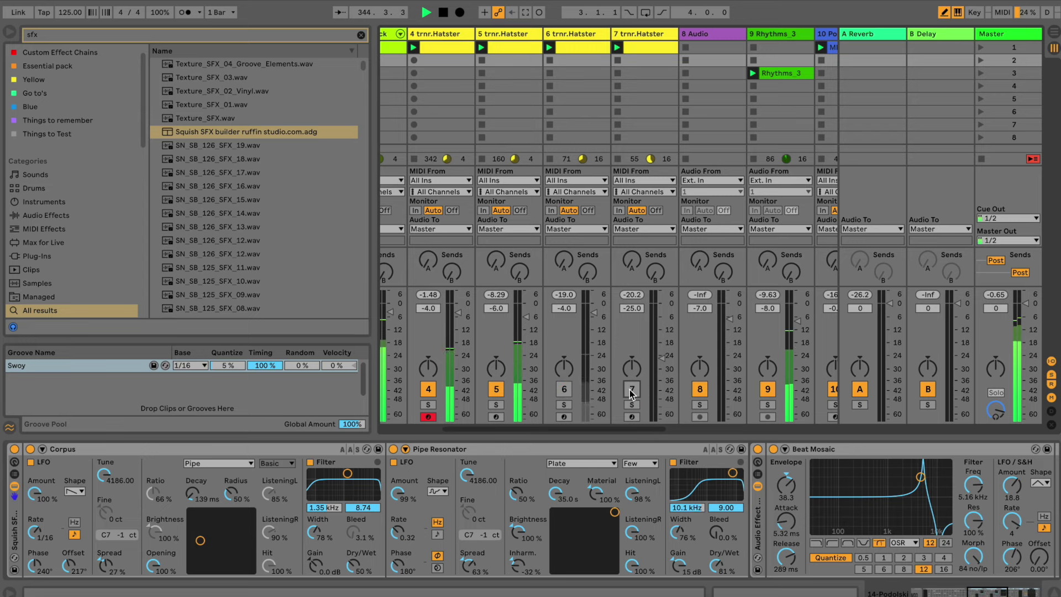
- Save the Live Set under the new name Swoy inspired_2
key("super+shift+s")
key("Right")
key("BackSpace")
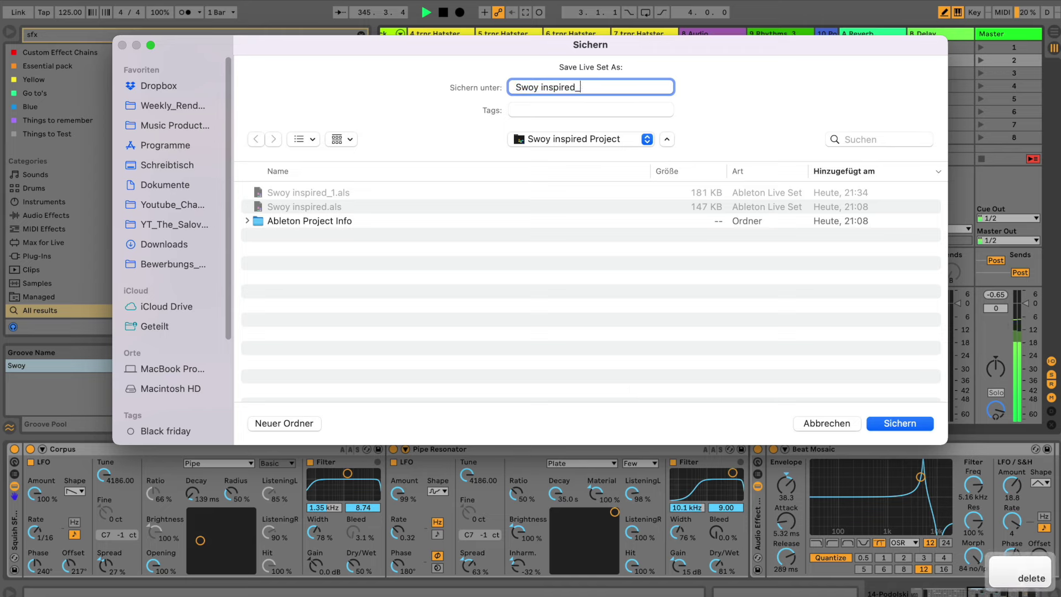
type("2")
key("Return")
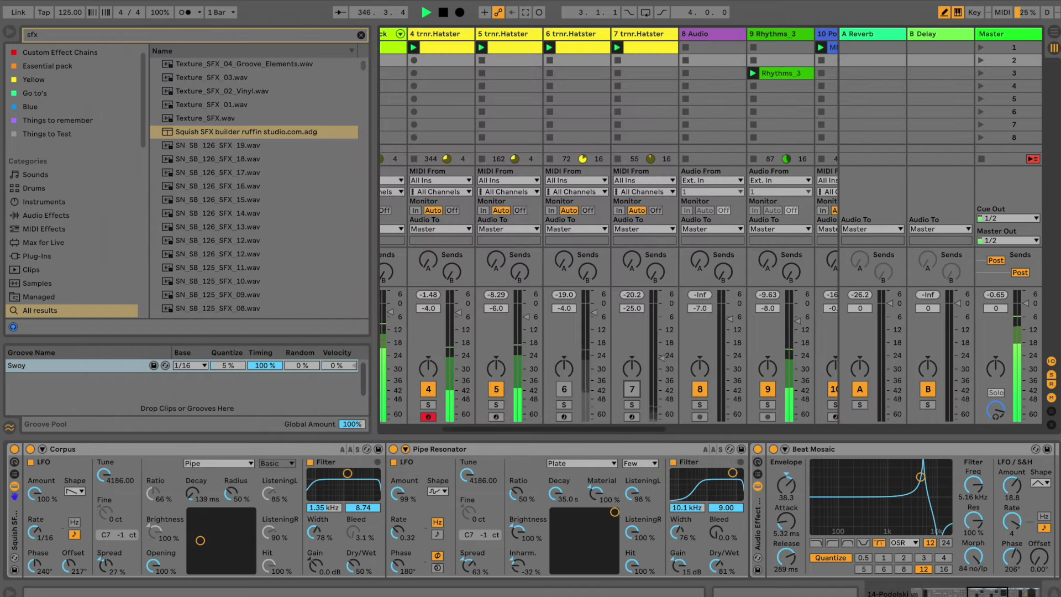
- Narrow the browser and set track 14 Podolski's volume to -38.0 dB during playback
key("space")
left_click_drag(374, 148, 314, 147)
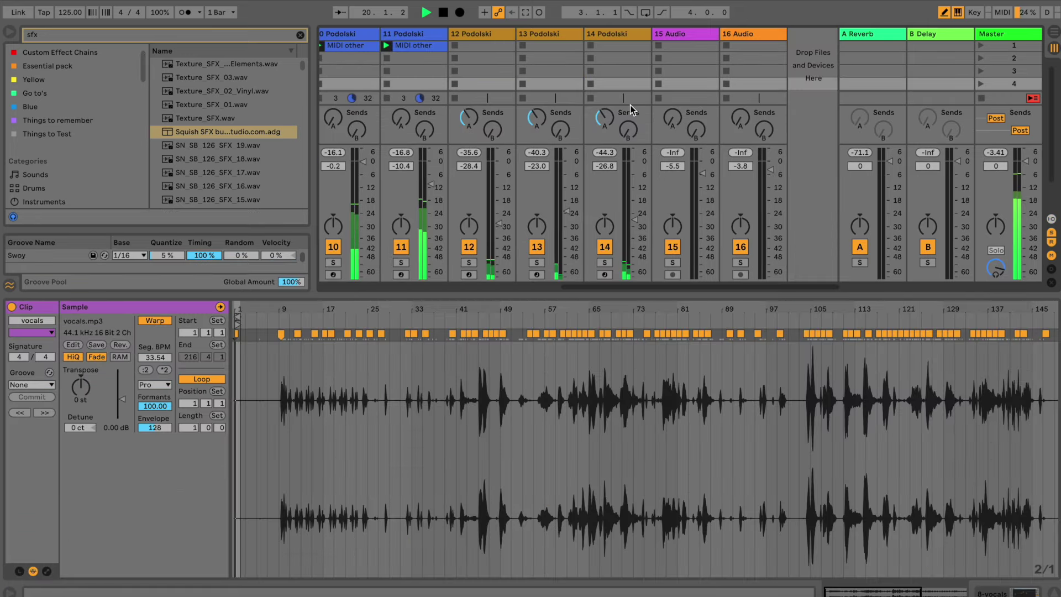
left_click(627, 33)
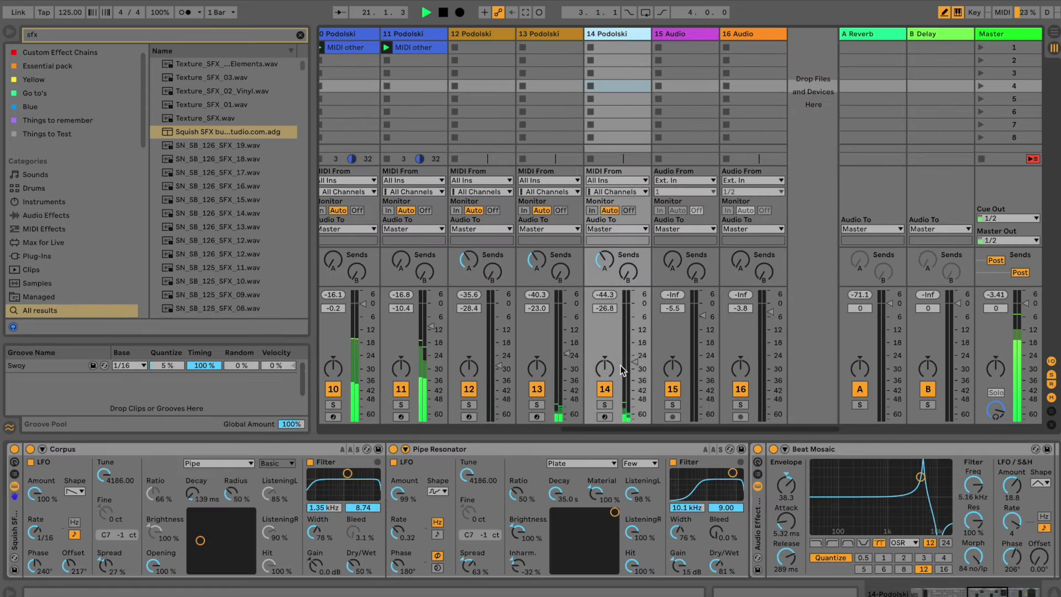
left_click_drag(634, 369, 631, 363)
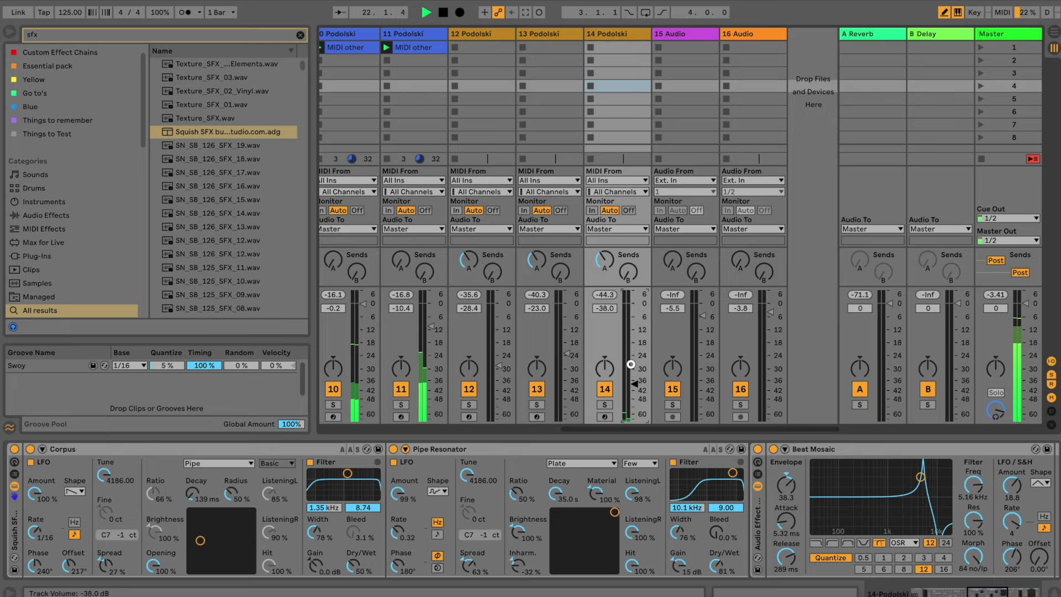
- Open the vocals clip on track 8 and loop its first 48 bars
left_click_drag(615, 429, 364, 440)
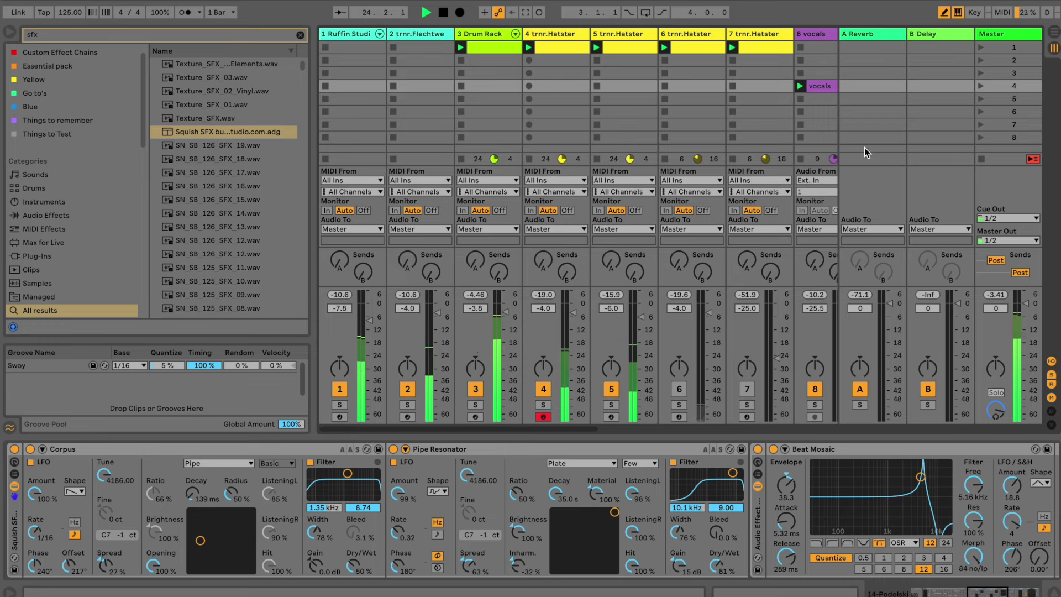
left_click(813, 91)
double_click(814, 91)
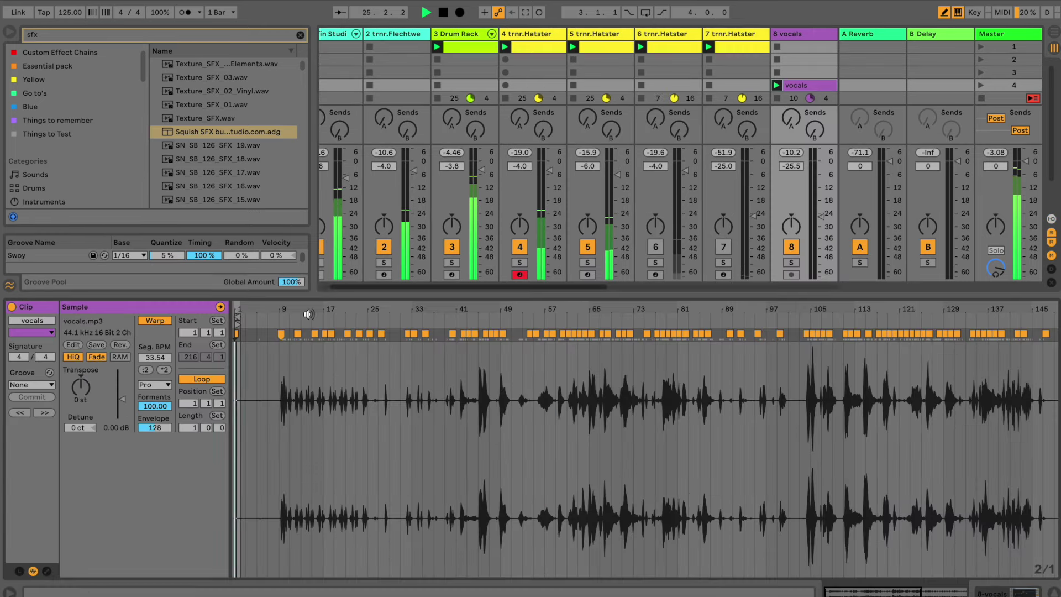
left_click_drag(237, 327, 499, 328)
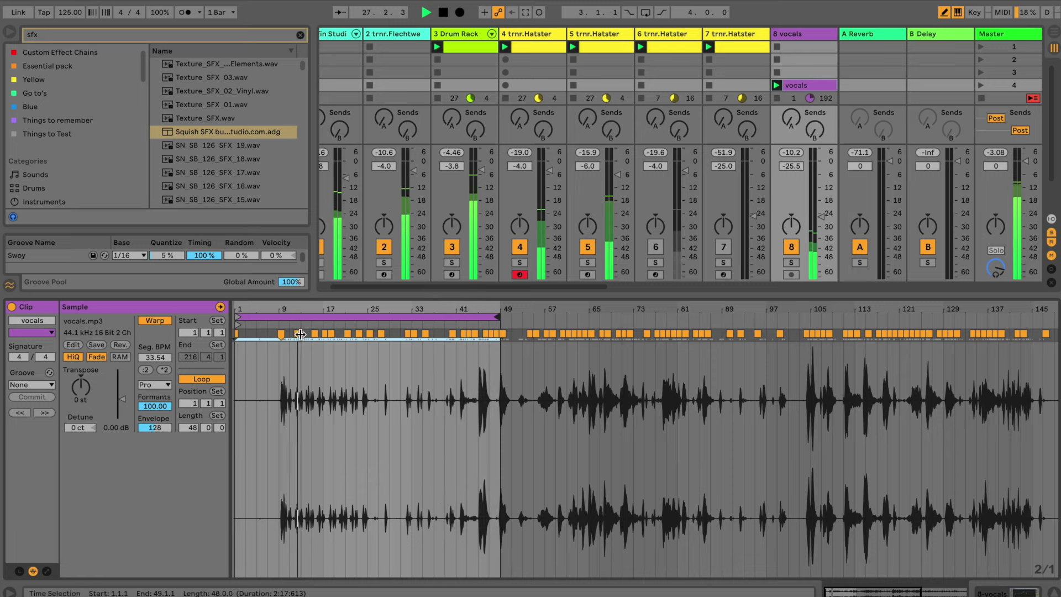
- Loop the vocals clip for 40 bars from bar 9, setting track 8 to -18.0 dB with a -13.3 dB Reverb send
mouse_move(816, 214)
left_mouse_down()
mouse_move(816, 205)
mouse_move(817, 214)
left_mouse_up()
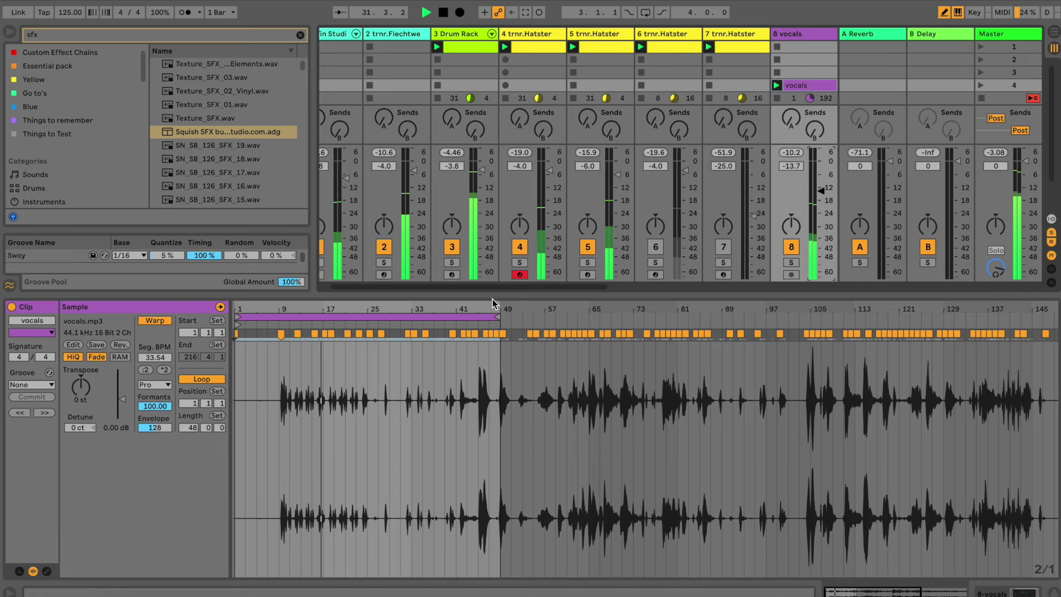
left_click_drag(439, 319, 502, 317)
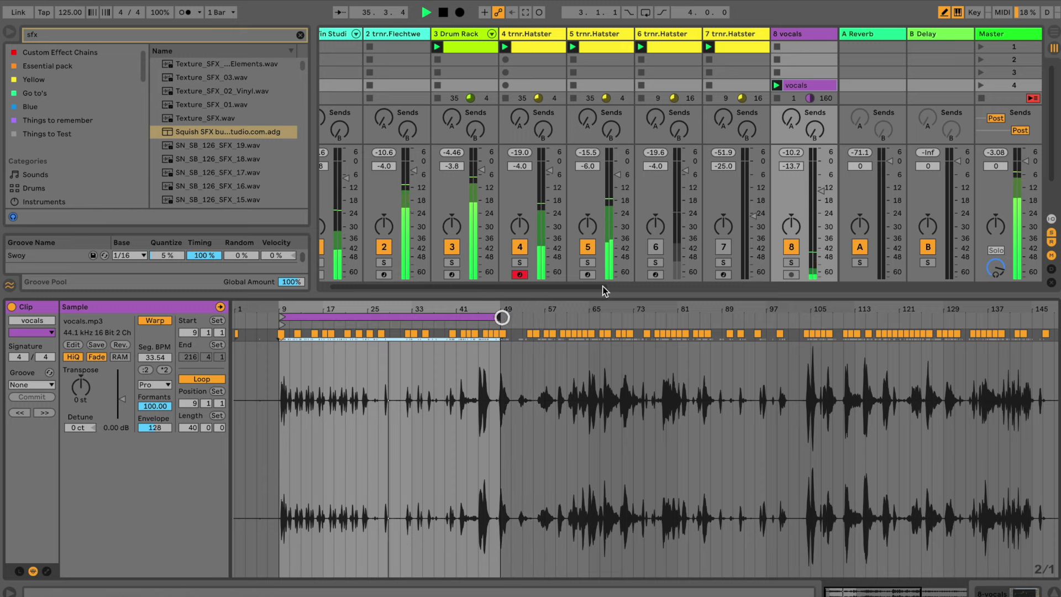
left_click_drag(819, 190, 816, 192)
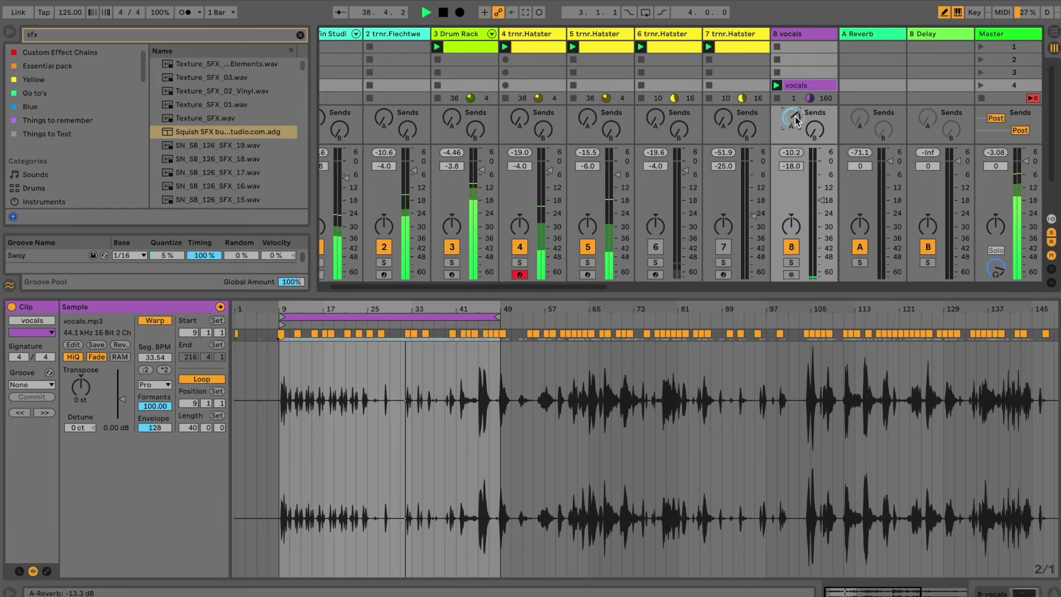
- Search the browser for "filter" and add Filter Delay to the vocals track 8
left_click(303, 35)
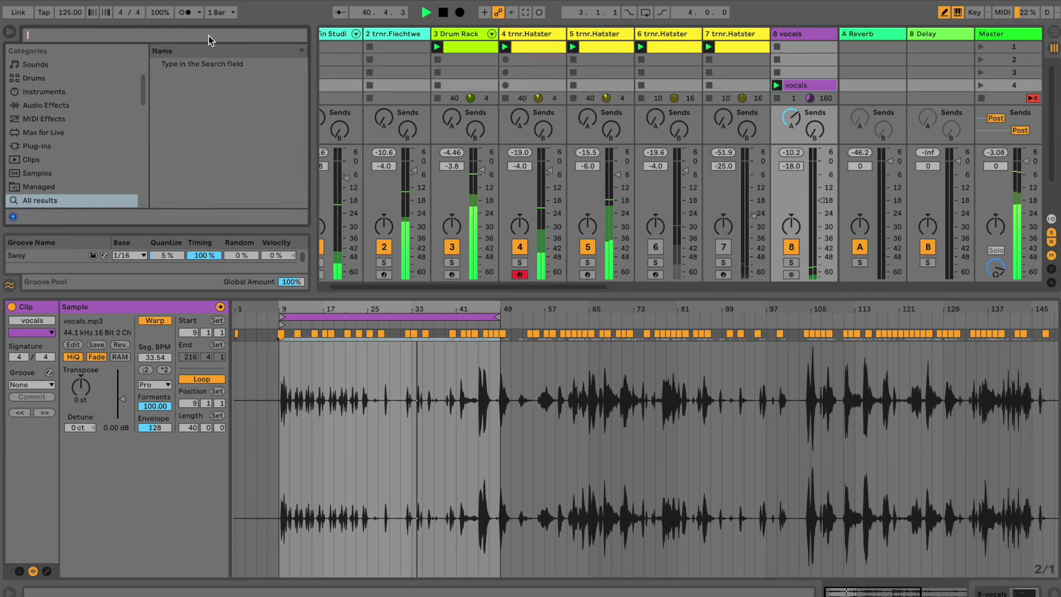
type("filter")
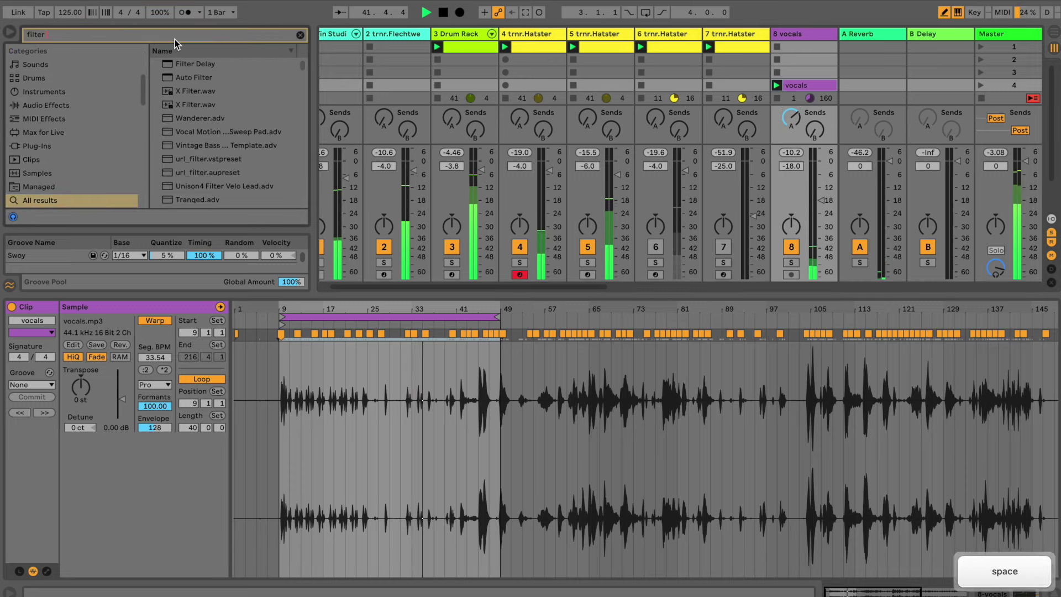
left_click_drag(185, 61, 796, 61)
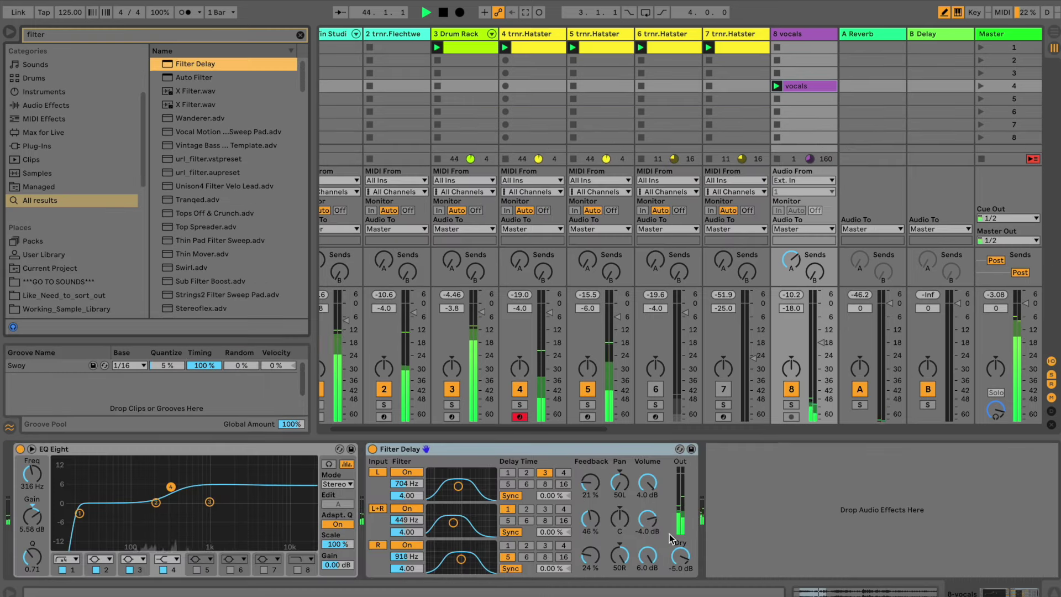
- Try different levels on the vocals track 8 and set its volume to -23.5 dB
left_click_drag(817, 359, 817, 342)
scroll(817, 342, "up", 4)
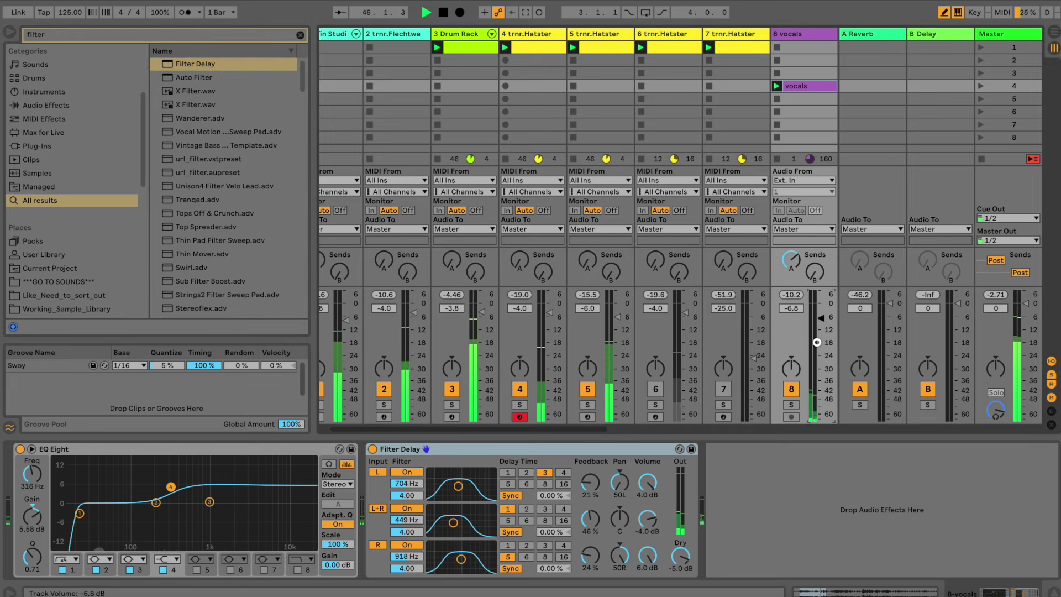
scroll(817, 342, "down", 5)
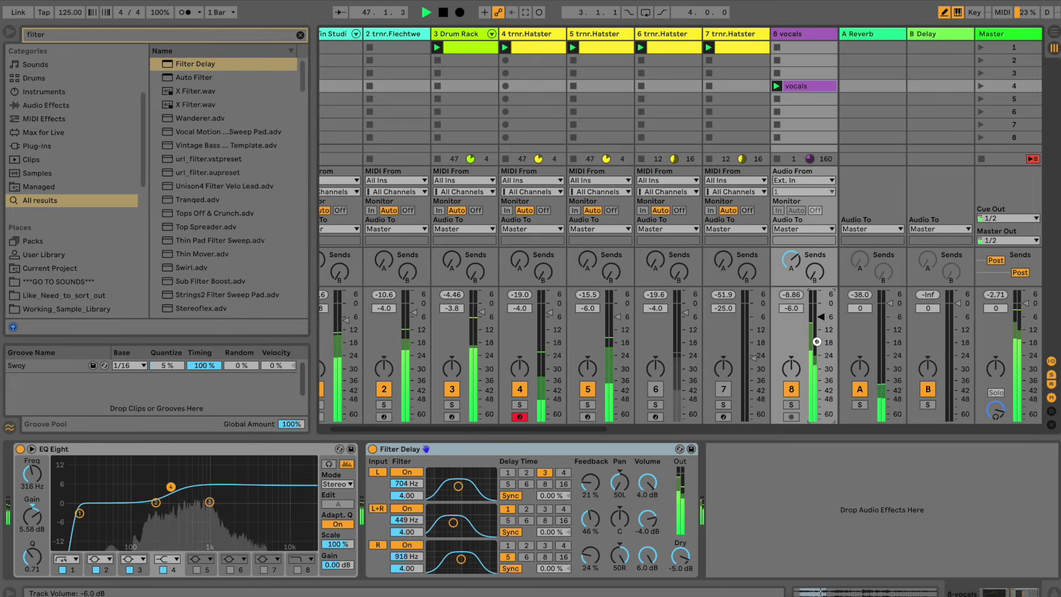
scroll(817, 343, "down", 8)
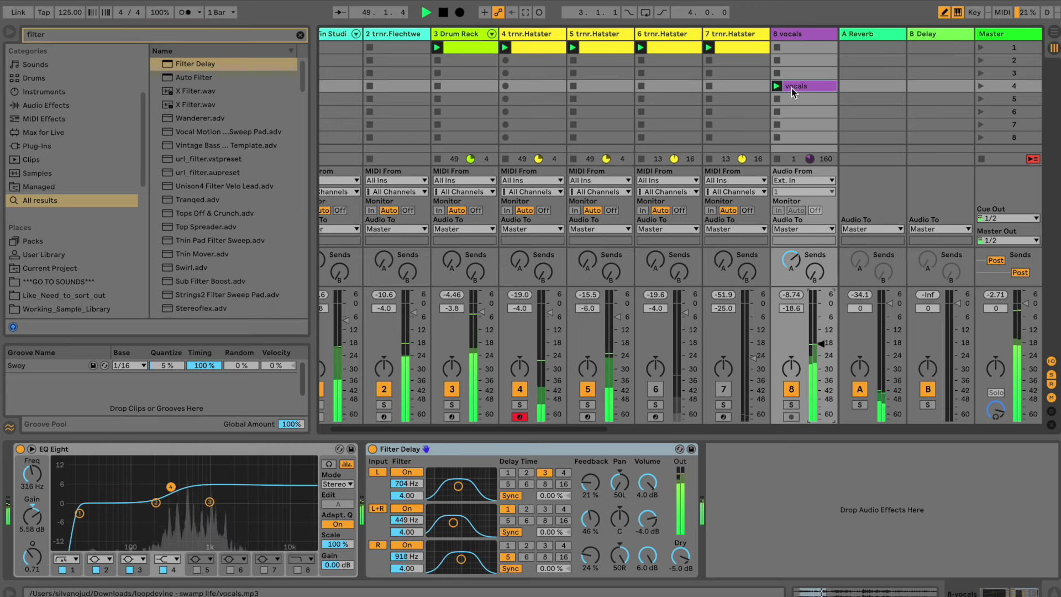
scroll(817, 341, "down", 5)
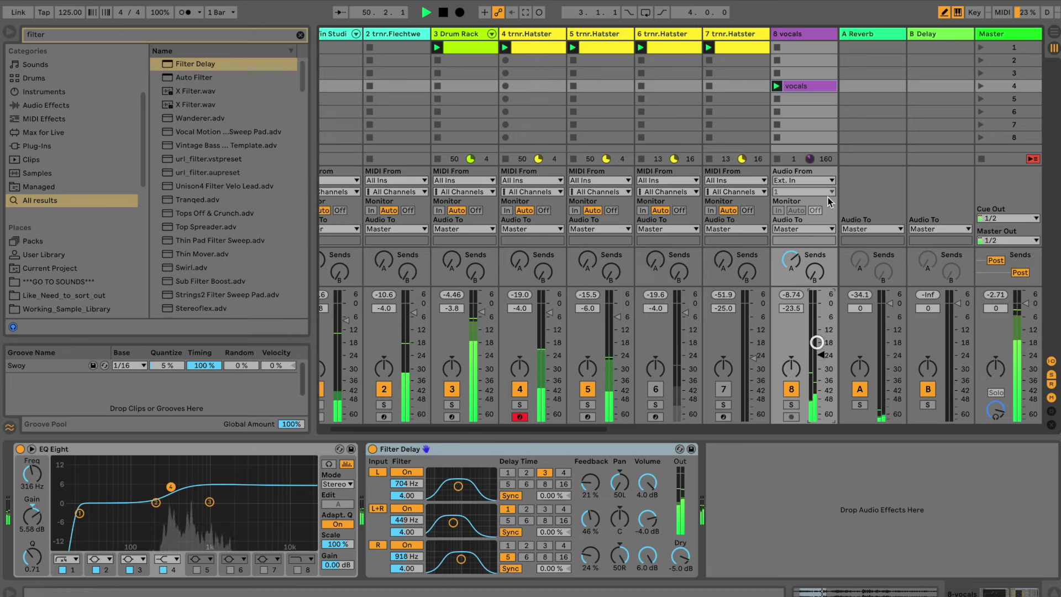
- Shorten the vocals clip's loop to 16 bars from bar 9 and set track 8's volume to -24.5 dB
double_click(804, 86)
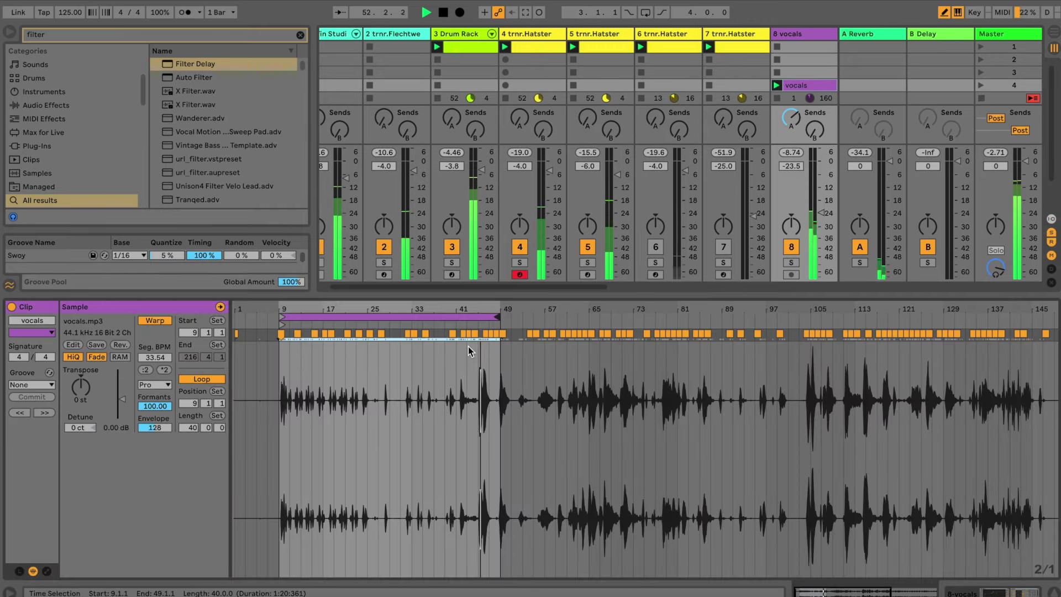
scroll(817, 213, "down", 4)
scroll(817, 214, "down", 2)
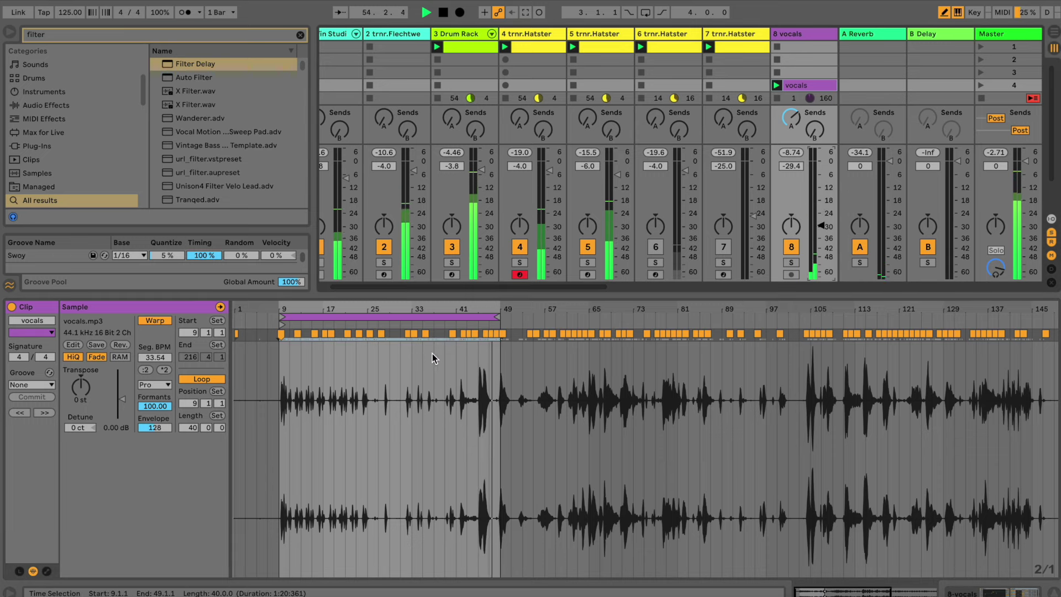
left_click_drag(500, 318, 368, 319)
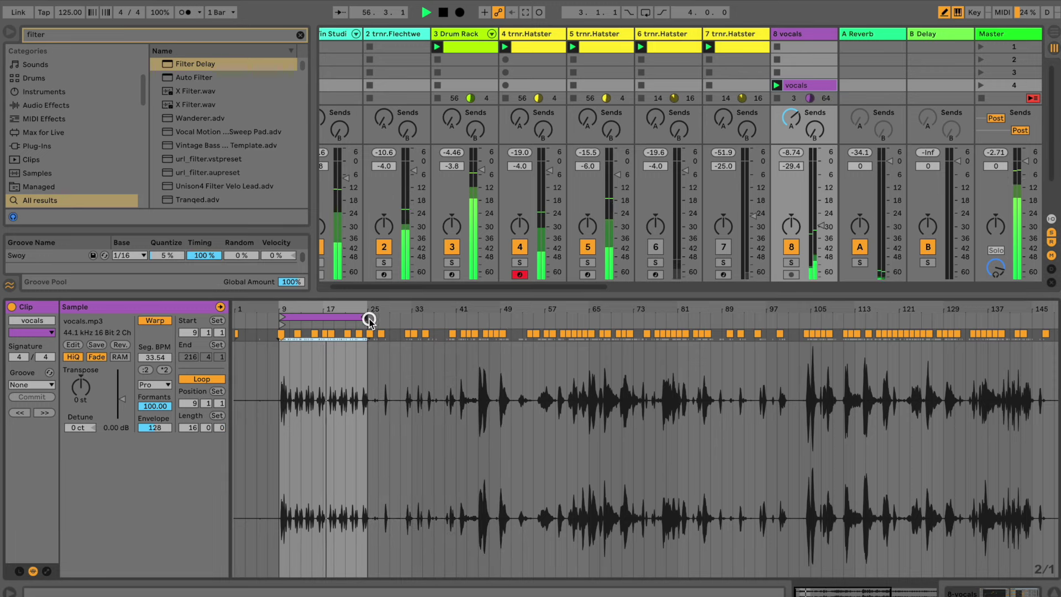
scroll(817, 225, "up", 2)
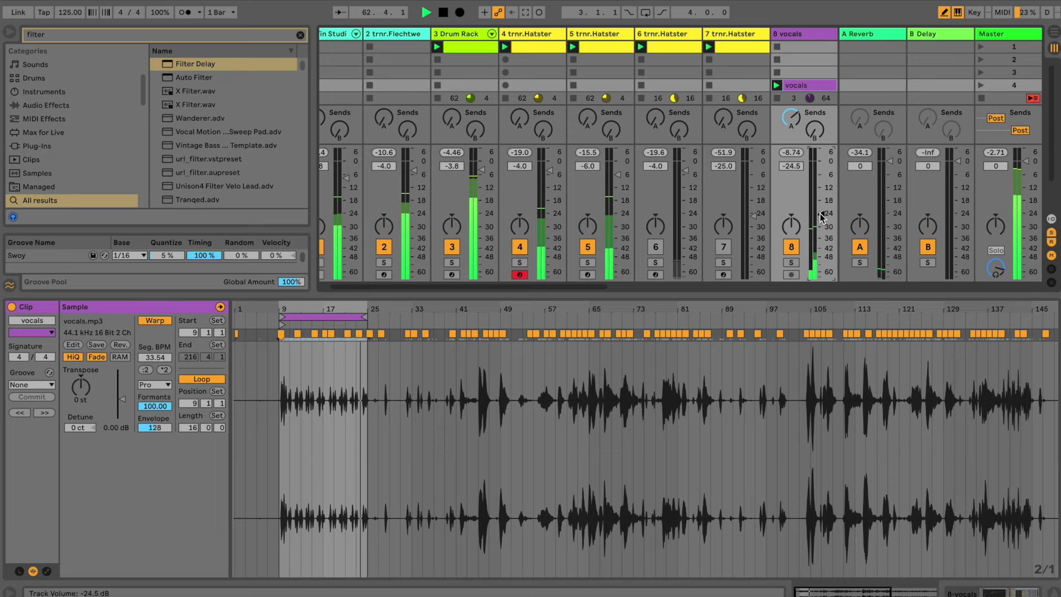
- Delete the vocals clip from slot 4 of track 8 and restart playback
left_click(827, 84)
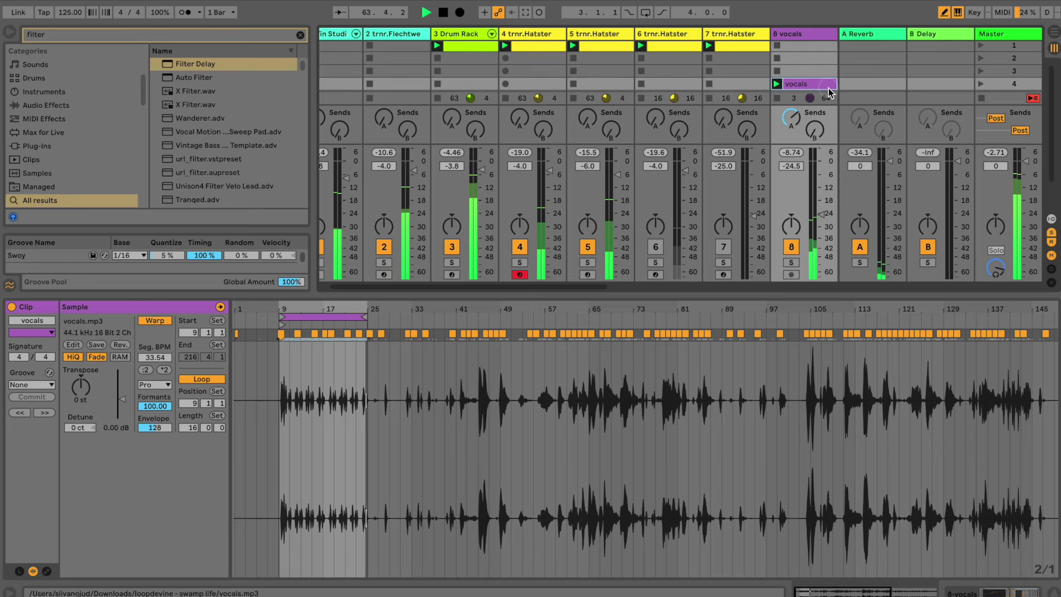
key("Delete")
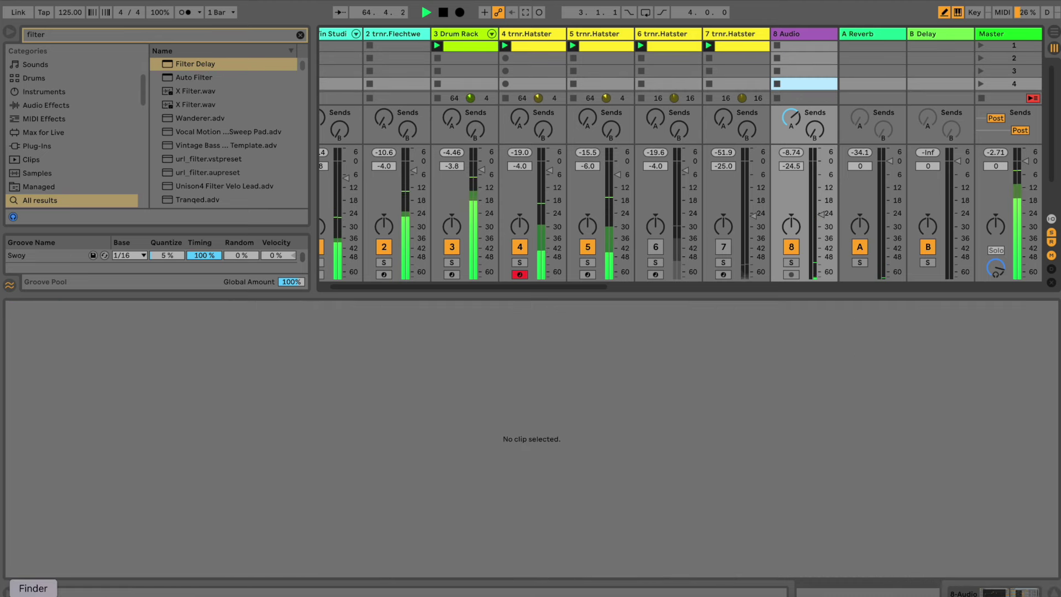
key("space")
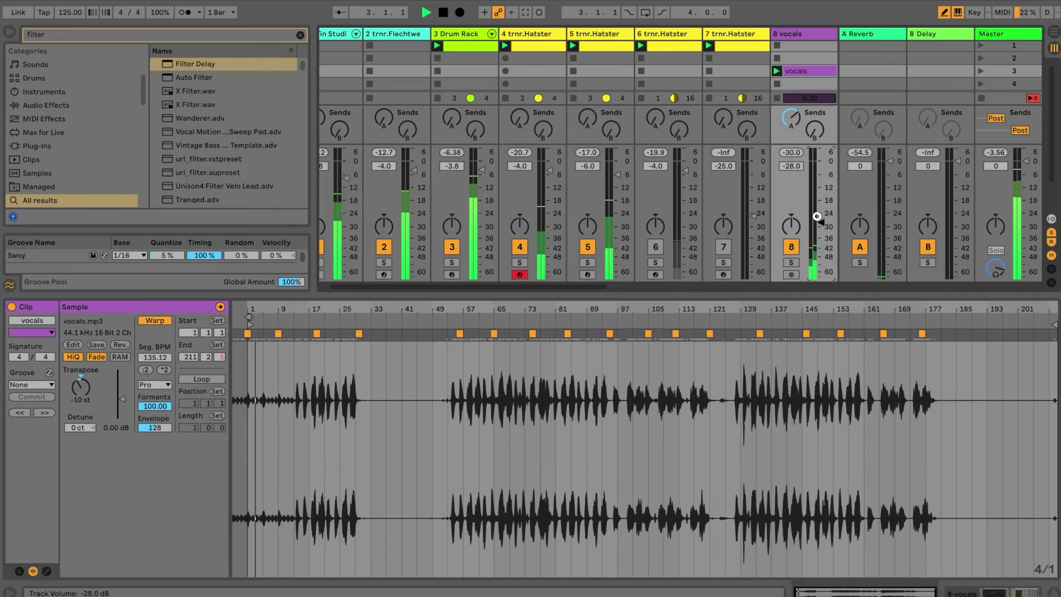
- Set track 8's volume to -27.4 dB for the replacement vocals clip in slot 3
scroll(817, 216, "up", 1)
scroll(816, 216, "up", 1)
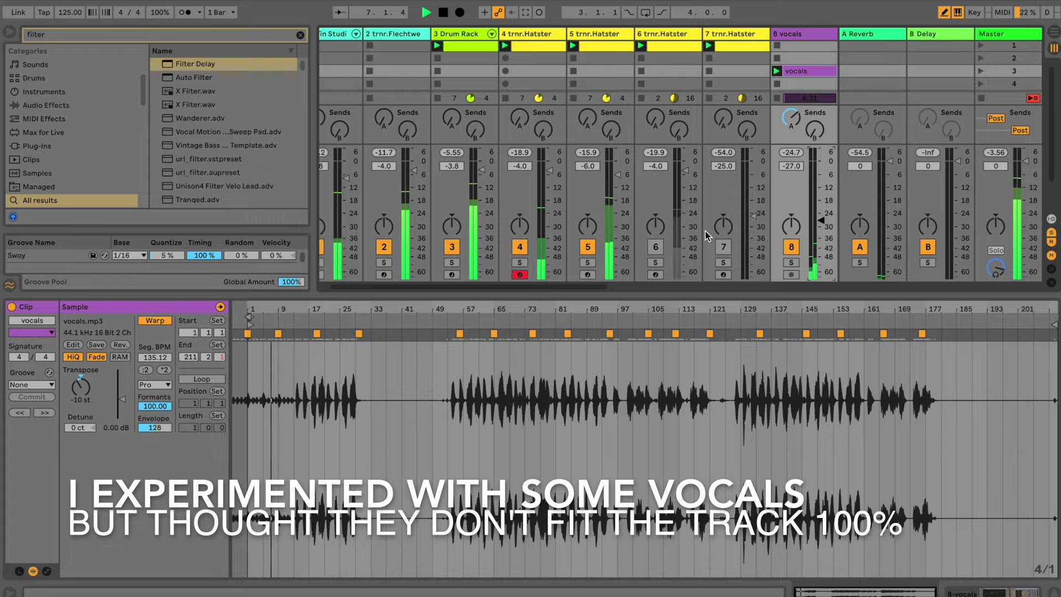
left_click_drag(824, 221, 823, 221)
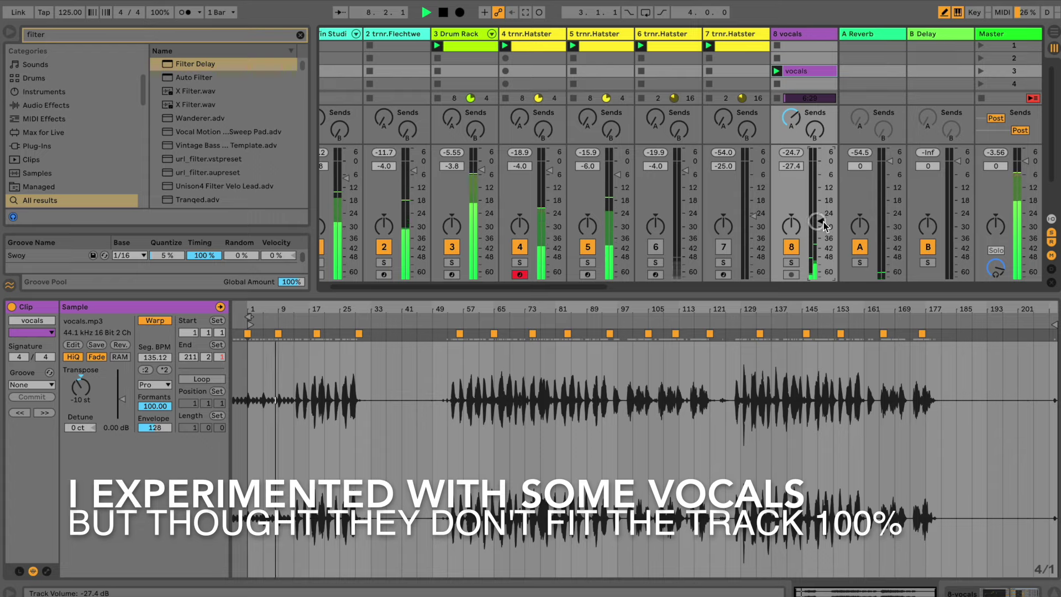
- Warp the replacement vocals clip to the grid with warp markers at bars 16, 19, 21 and 23
left_click_drag(308, 313, 320, 333)
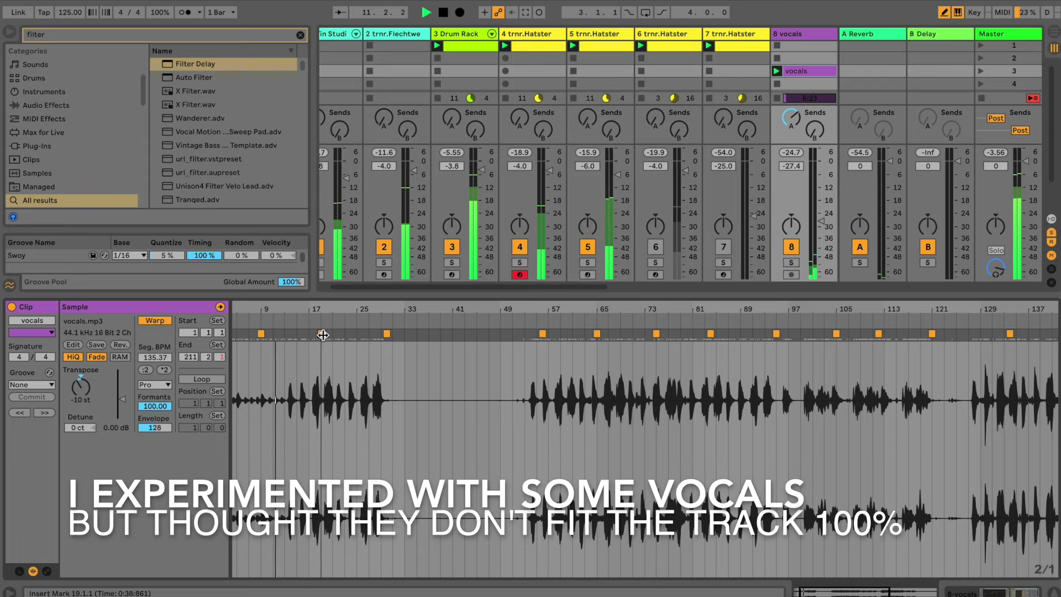
left_click(323, 334)
mouse_move(324, 310)
left_mouse_down()
mouse_move(323, 322)
mouse_move(309, 308)
left_mouse_up()
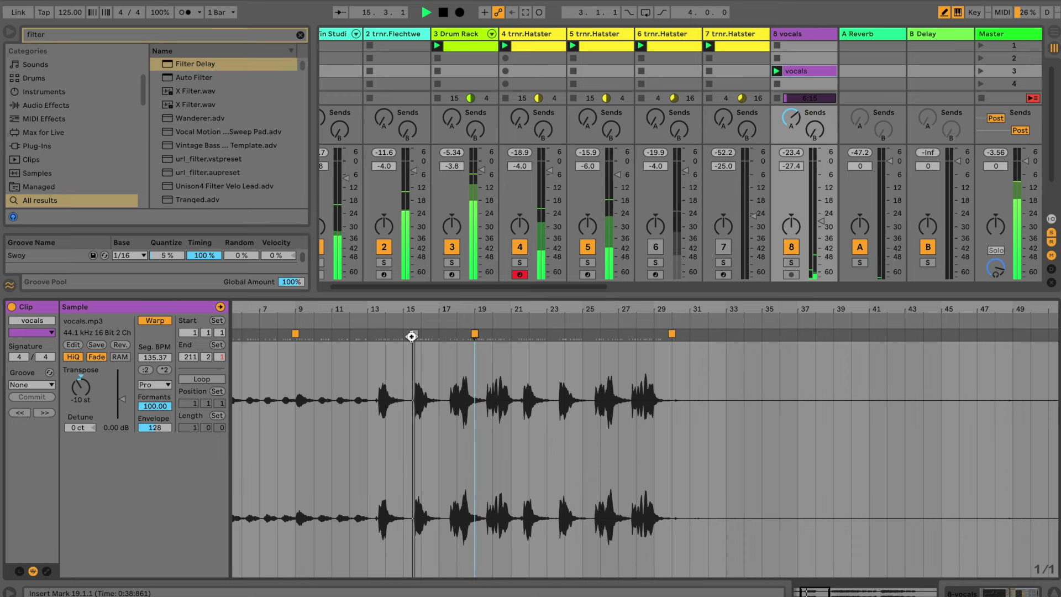
left_click_drag(412, 336, 421, 335)
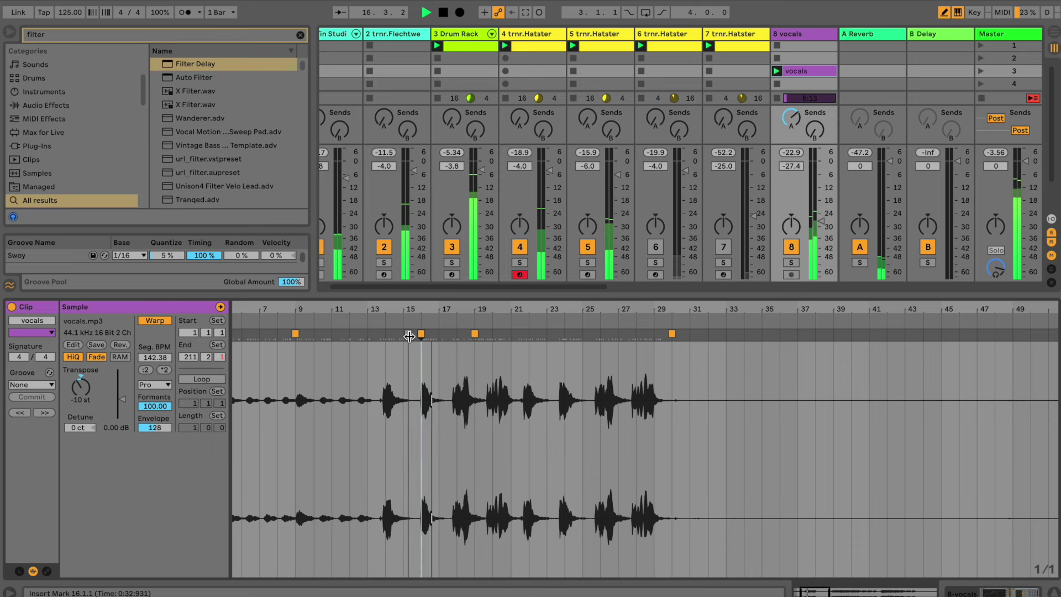
left_click(476, 334)
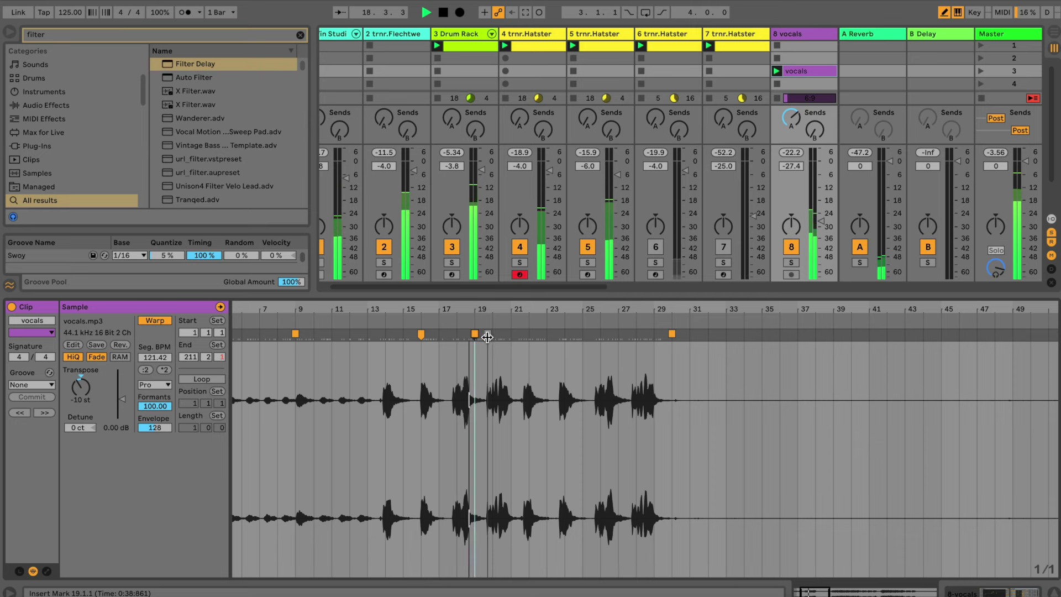
left_click_drag(487, 336, 502, 337)
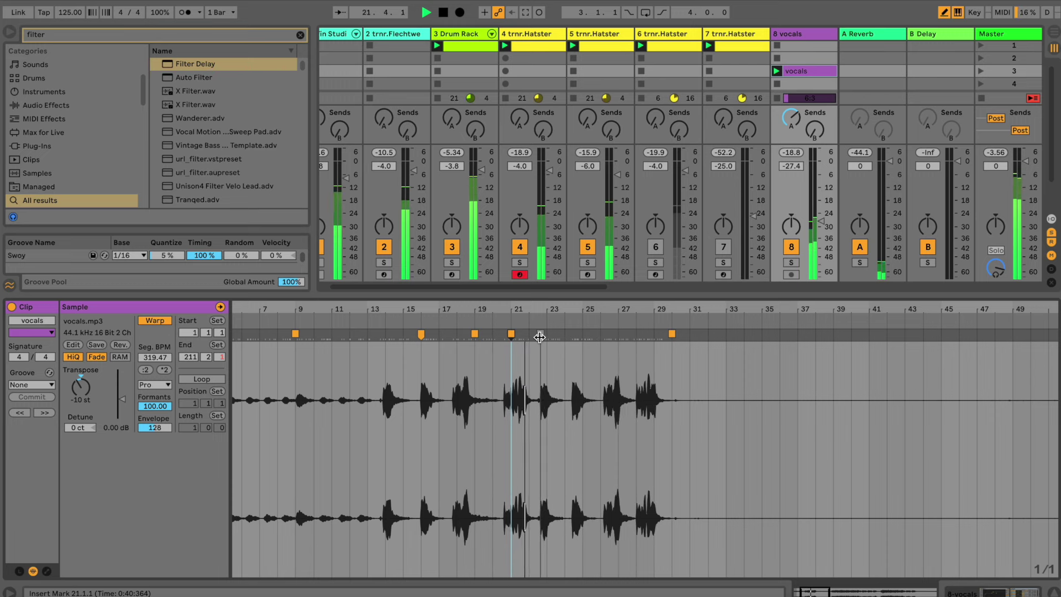
left_click_drag(539, 337, 544, 337)
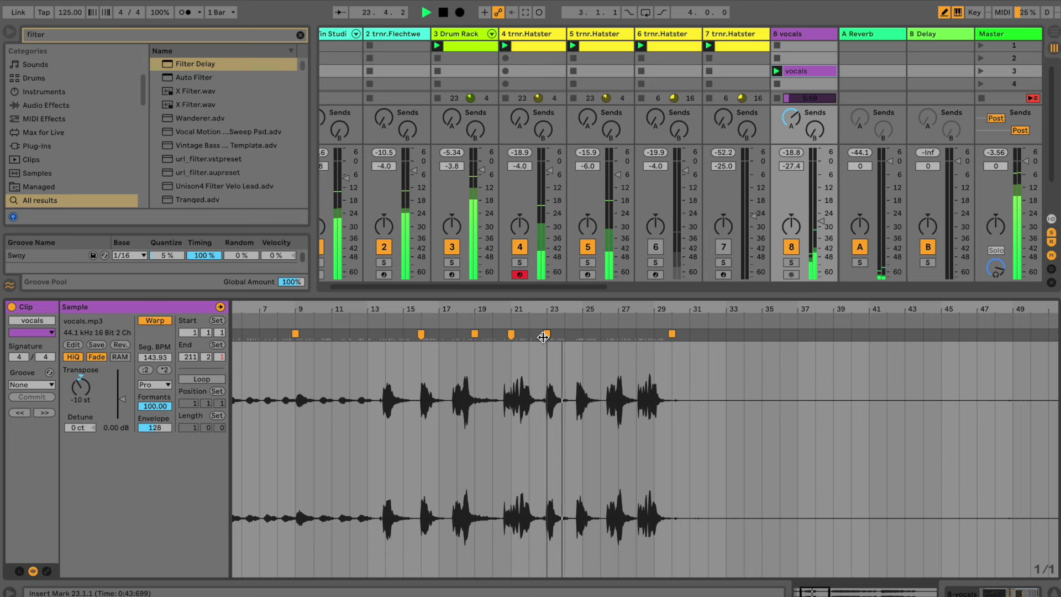
- Warp the vocals clip to the grid with warp markers at bars 25, 27 and 29
left_click_drag(581, 337, 582, 337)
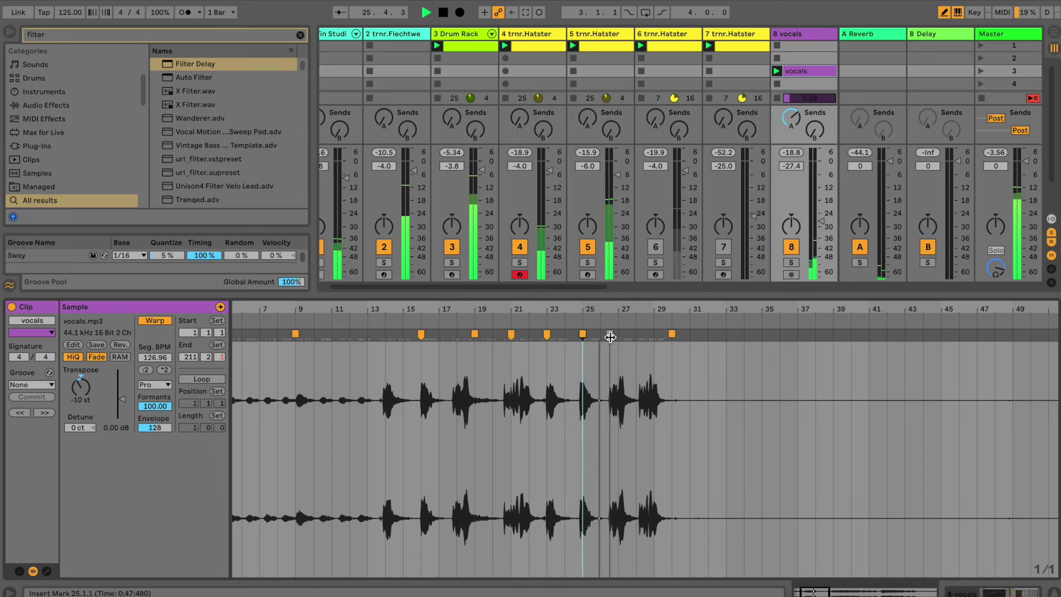
left_click_drag(611, 342, 612, 340)
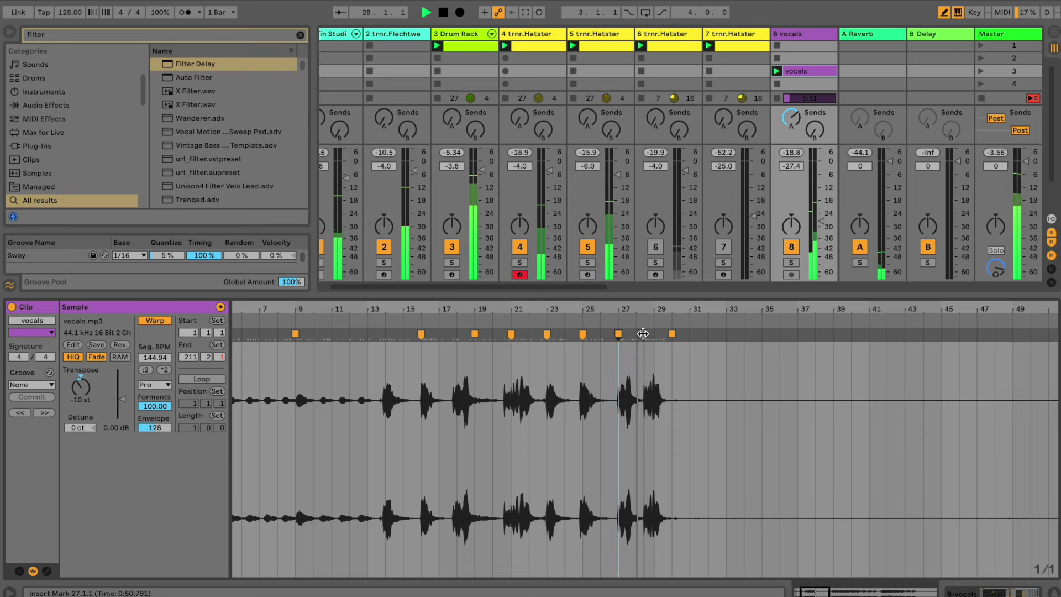
left_click_drag(638, 335, 652, 333)
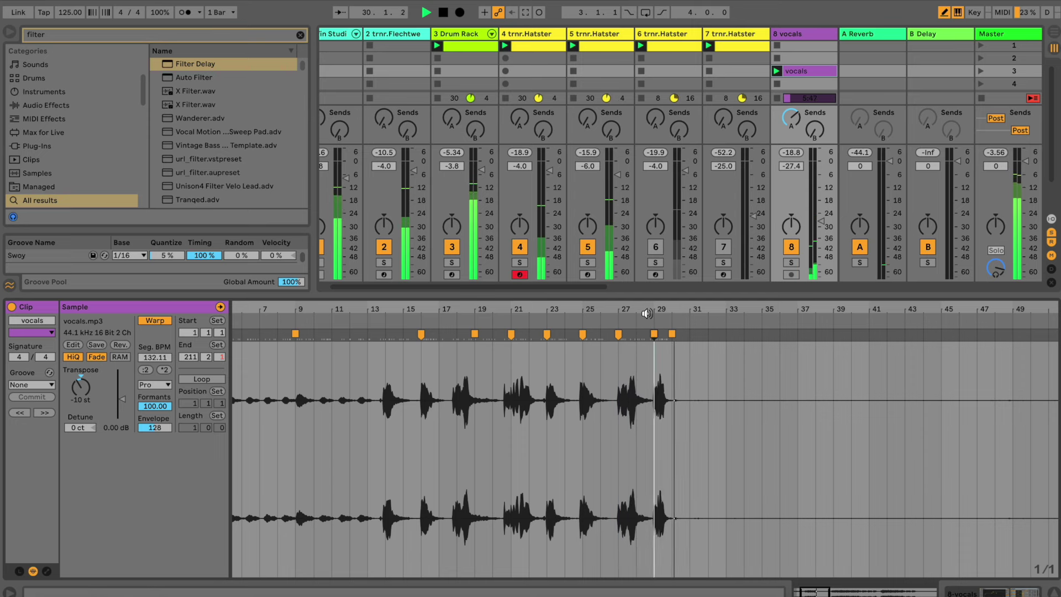
- Solo track 8 to place a warp marker on the vocals clip at bar 64, and unsolo the track
left_click_drag(650, 308, 467, 308)
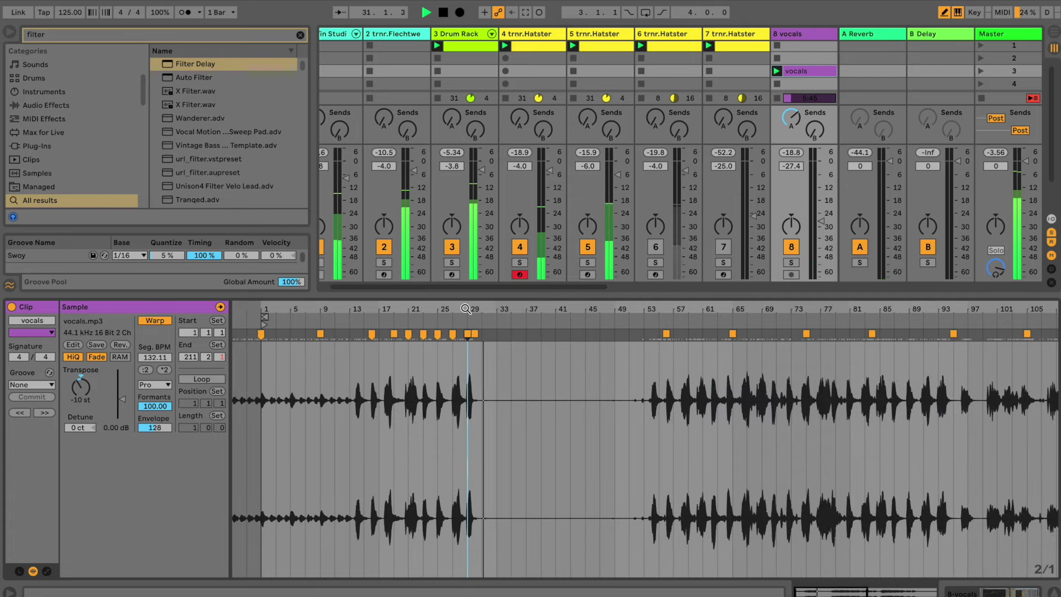
left_click(794, 264)
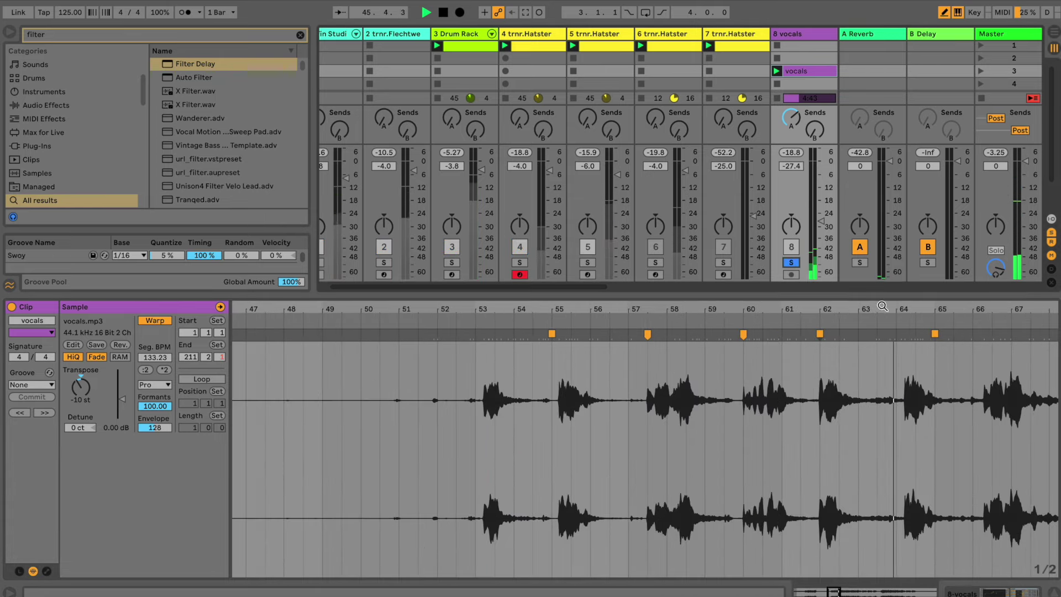
left_click_drag(905, 334, 898, 333)
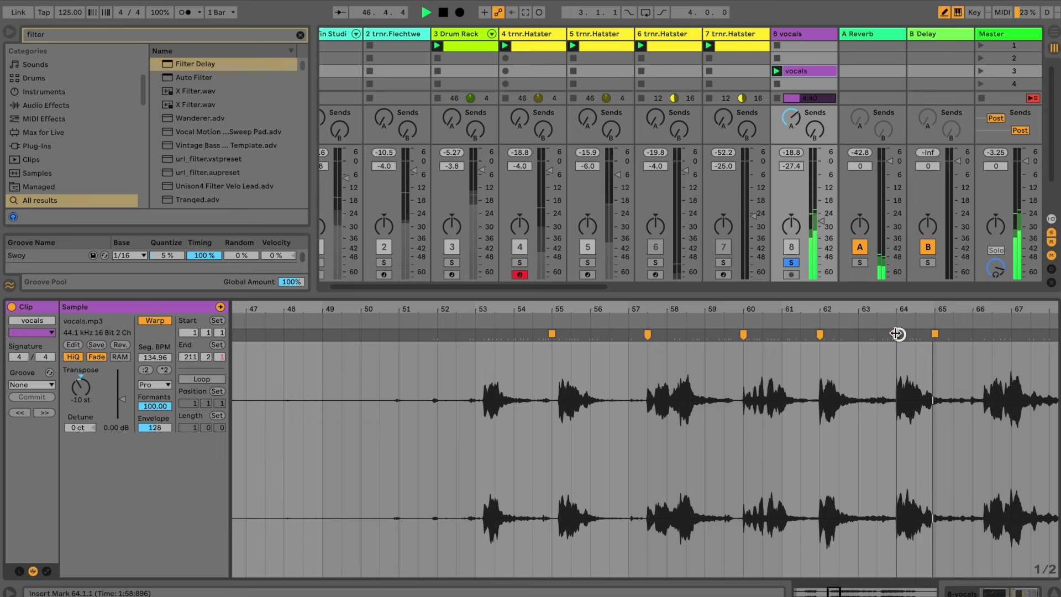
left_click(790, 263)
- Set the vocals clip to -13 st, formants 65.62 and envelope 60, and lower track 8's volume to -43.0 dB
left_click_drag(85, 388, 149, 433)
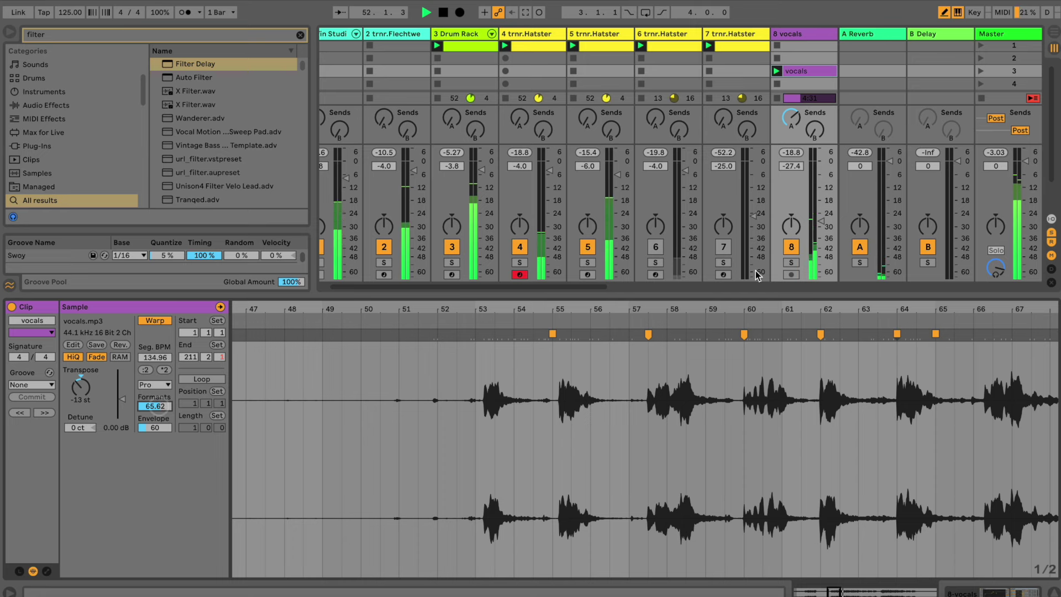
left_click_drag(821, 220, 816, 222)
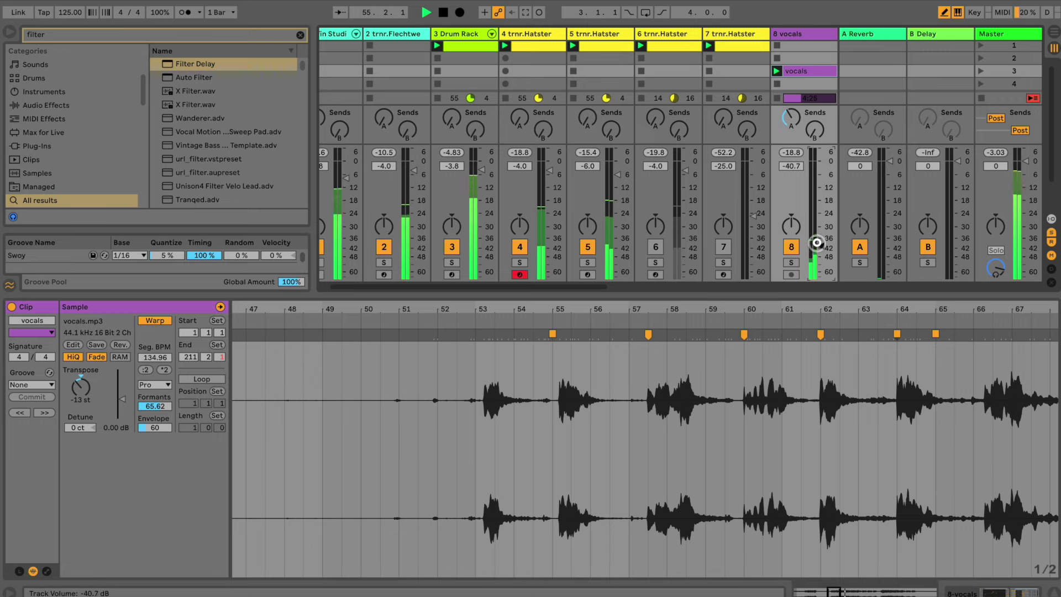
- Delete the vocals clip from slot 3 of track 8 and stop playback
left_click_drag(837, 591, 824, 559)
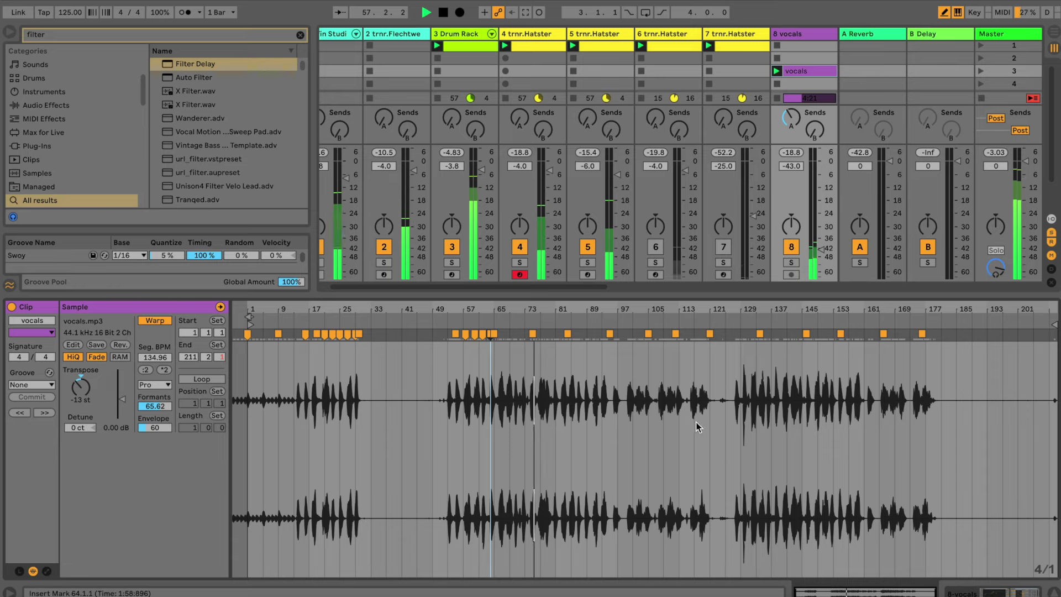
left_click(254, 359)
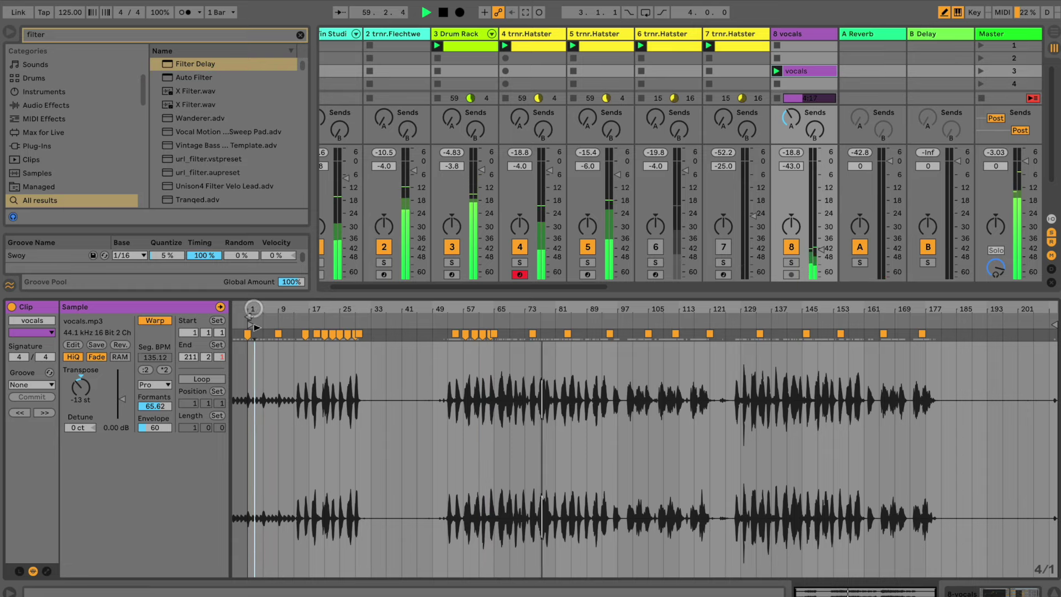
left_click(246, 373)
left_click(817, 71)
key("Delete")
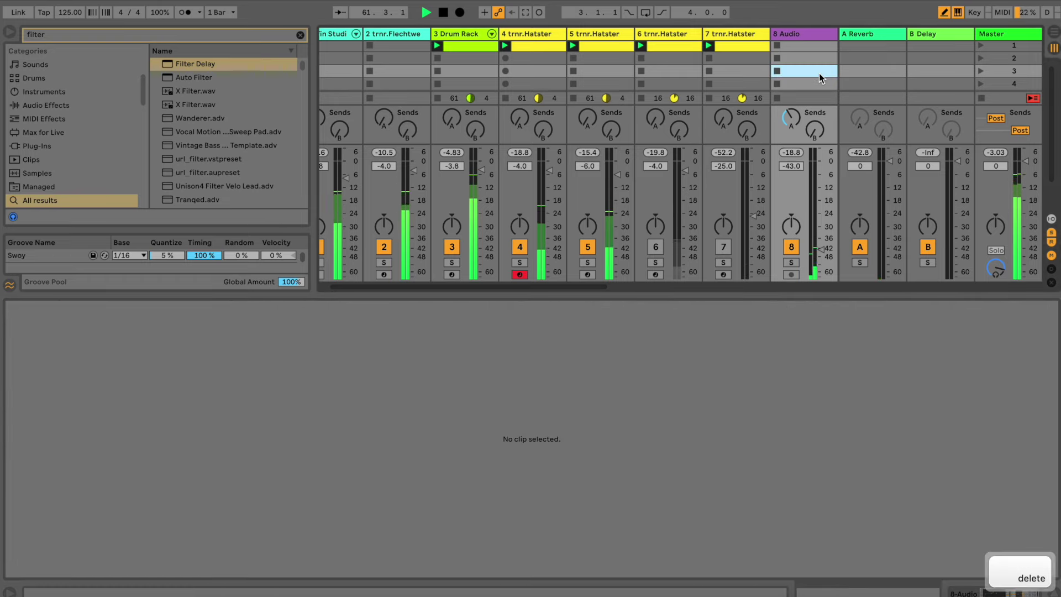
key("space")
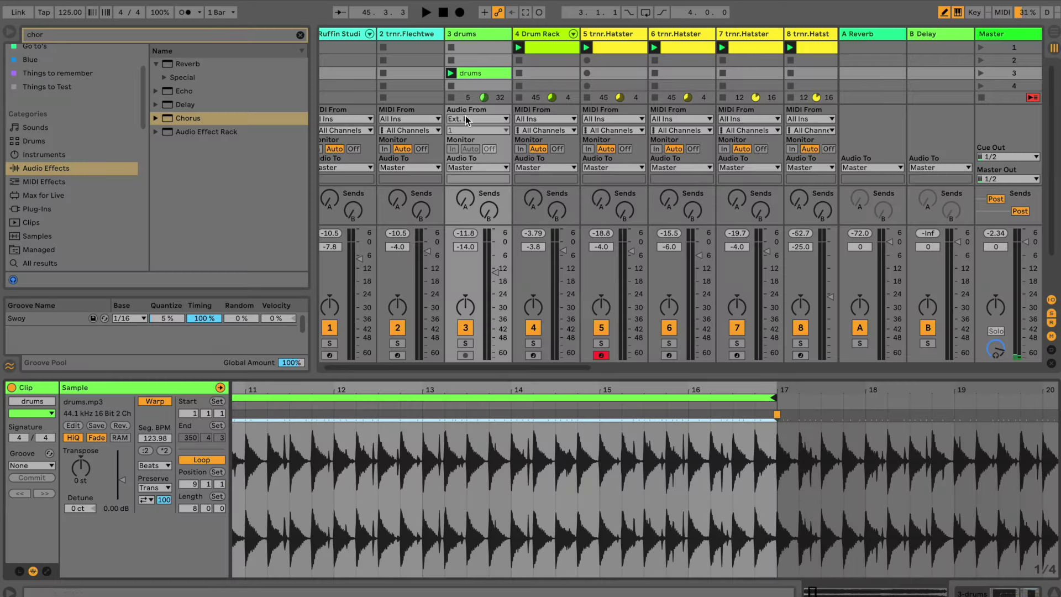
- Start playback and set the drums track's volume to -34.8 dB, comparing the mix with the track muted
key("space")
left_click_drag(497, 275, 491, 279)
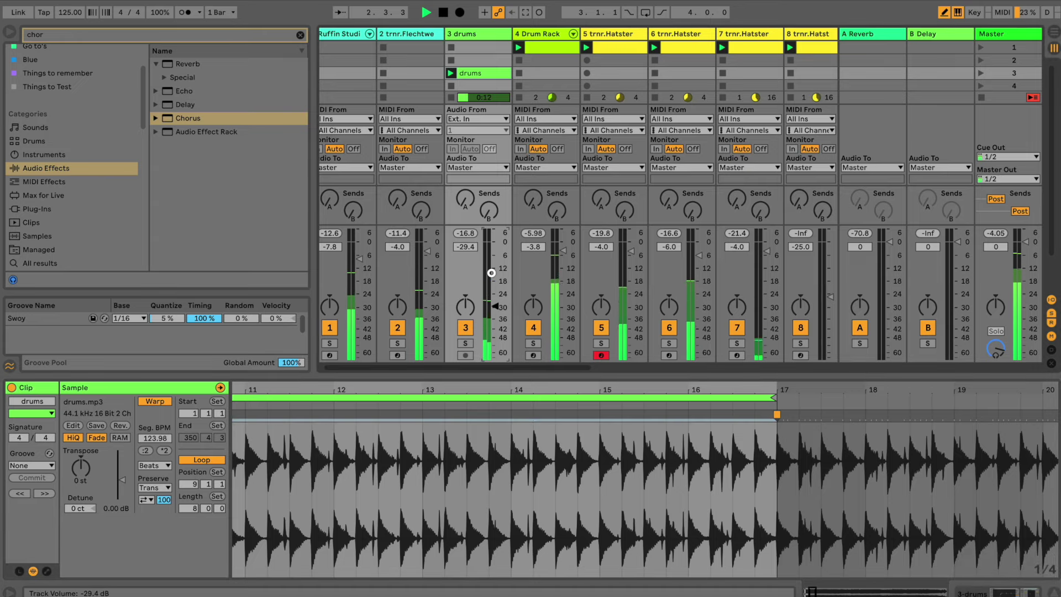
left_click(465, 328)
left_click(465, 328)
left_click_drag(491, 303, 492, 307)
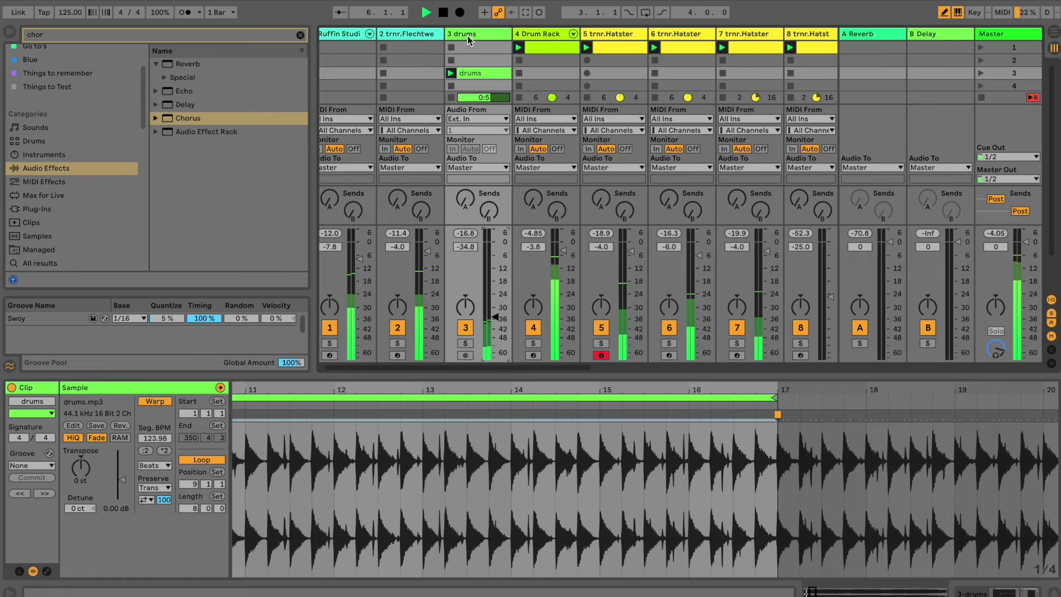
- Assign the Swoy groove to the drums clip and commit it
left_click(48, 467)
left_click(41, 485)
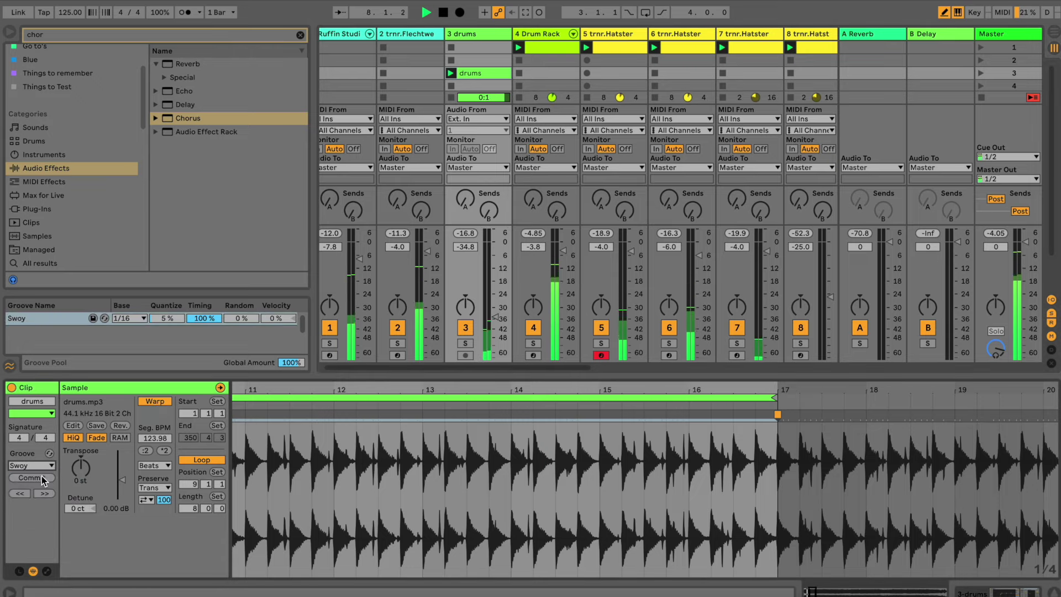
left_click(41, 478)
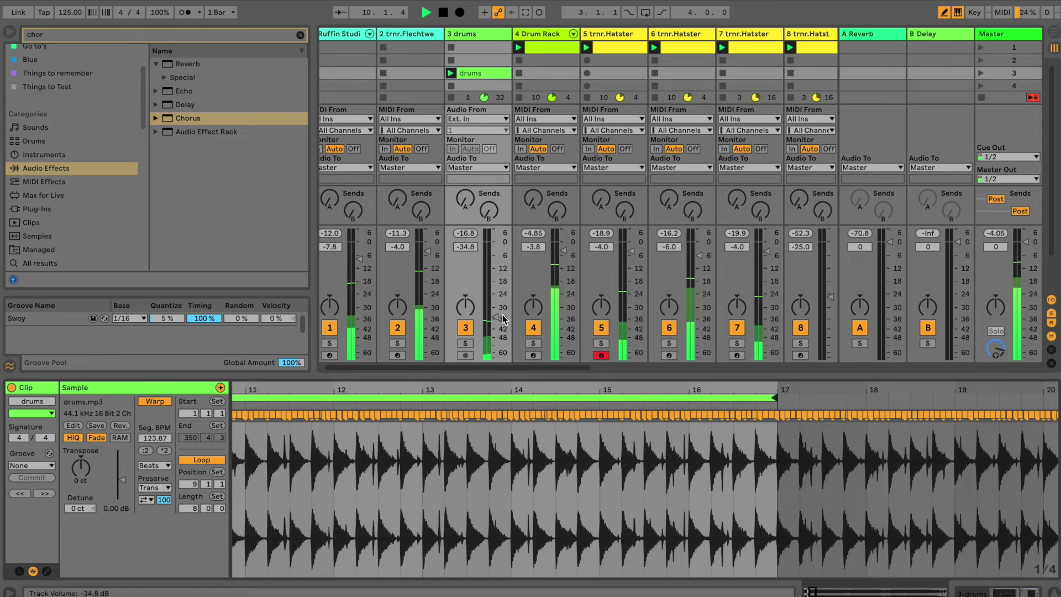
- Raise the drums track to -14.7 dB and turn off its clip's transient looping with envelope 57, auditioning the track soloed
left_click_drag(493, 319, 493, 272)
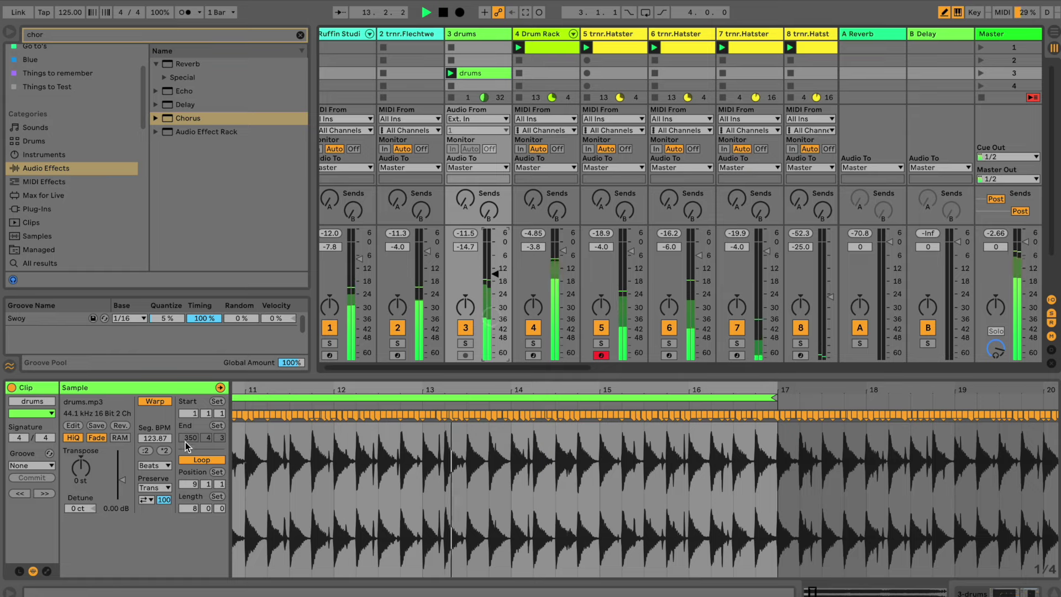
left_click(145, 500)
left_click(148, 510)
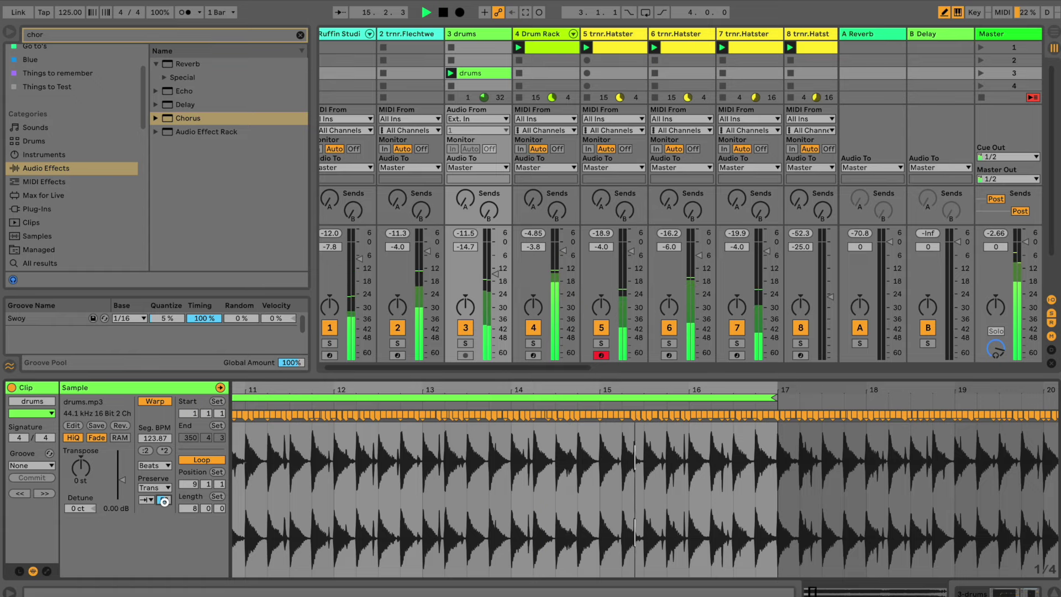
left_click(467, 343)
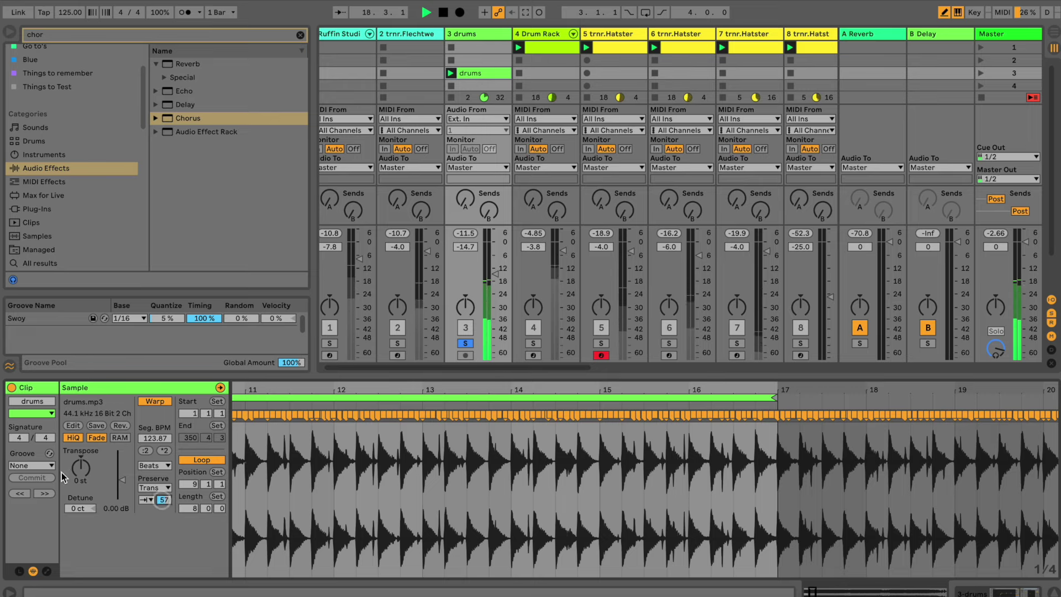
left_click(463, 344)
- Lower the drums track's volume to -26.0 dB, comparing the groove with the track muted
left_click_drag(491, 270, 492, 280)
left_click(465, 327)
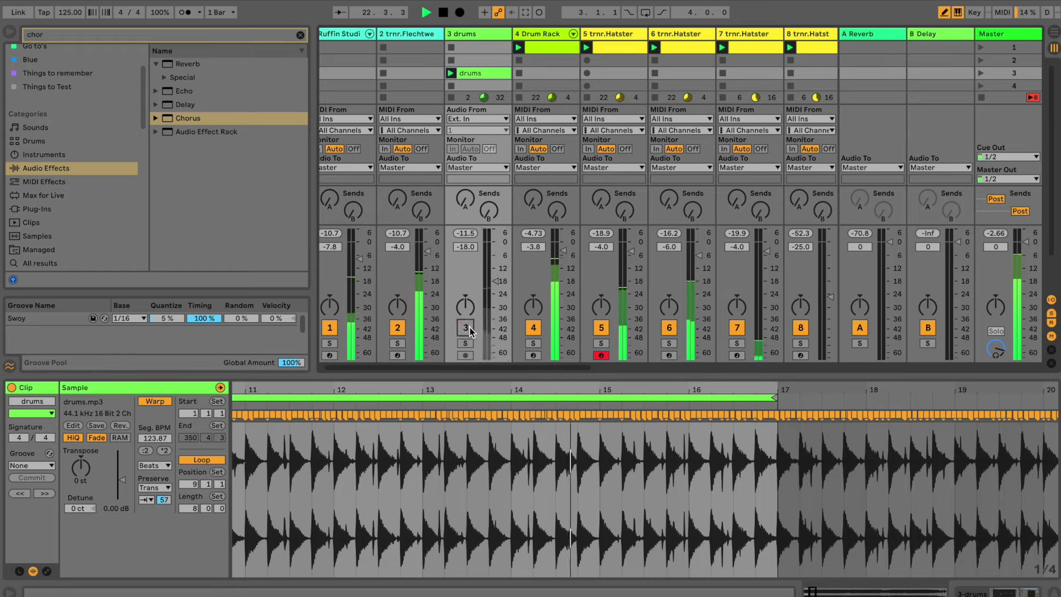
left_click_drag(490, 280, 491, 291)
left_click(465, 327)
- Open the drums track's effects and compare its sound with Chorus bypassed and active
left_click(485, 34)
left_click(485, 35)
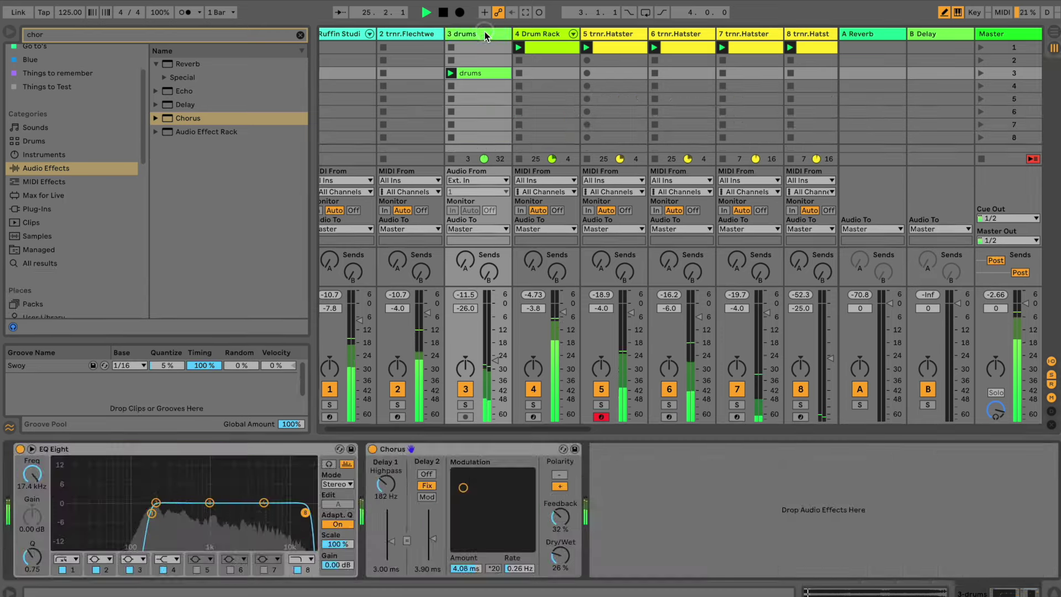
left_click(374, 449)
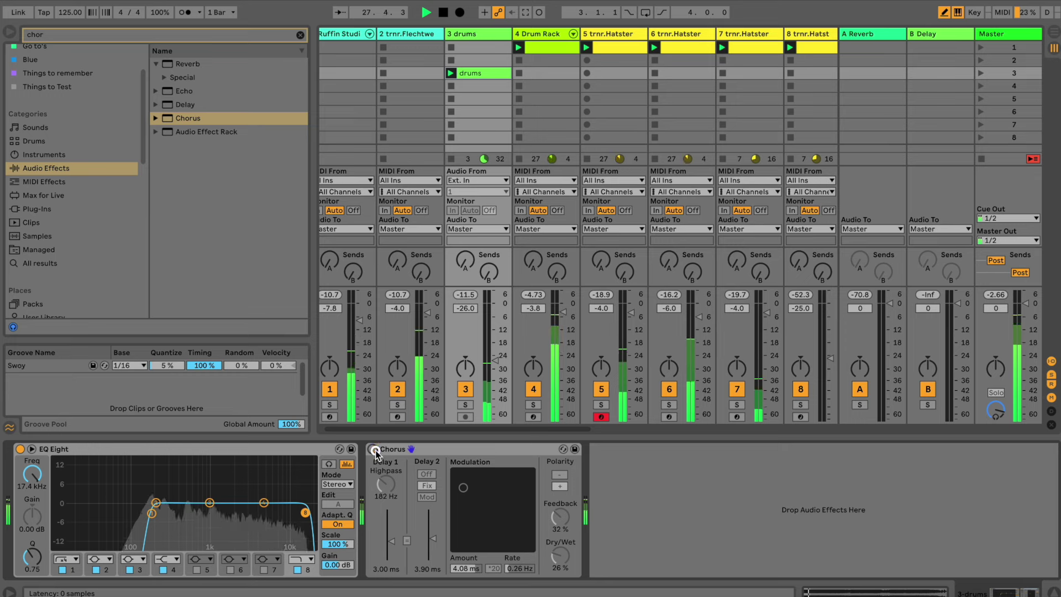
left_click(374, 450)
- Lower the drums track to -28.8 dB and move its EQ Eight high-cut frequency to 7.91 kHz
left_click_drag(494, 360, 494, 366)
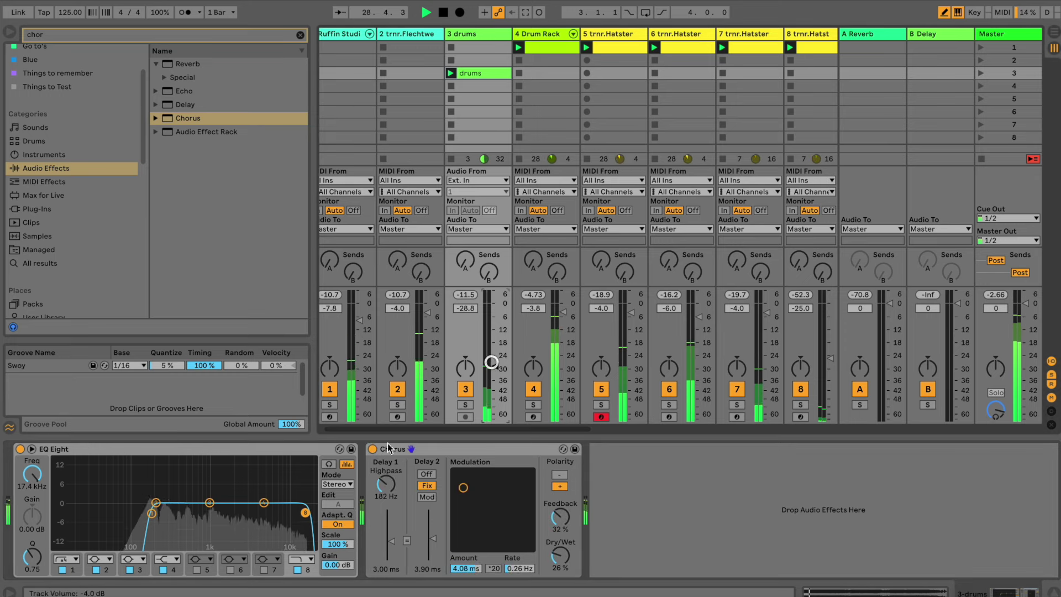
left_click_drag(306, 513, 292, 512)
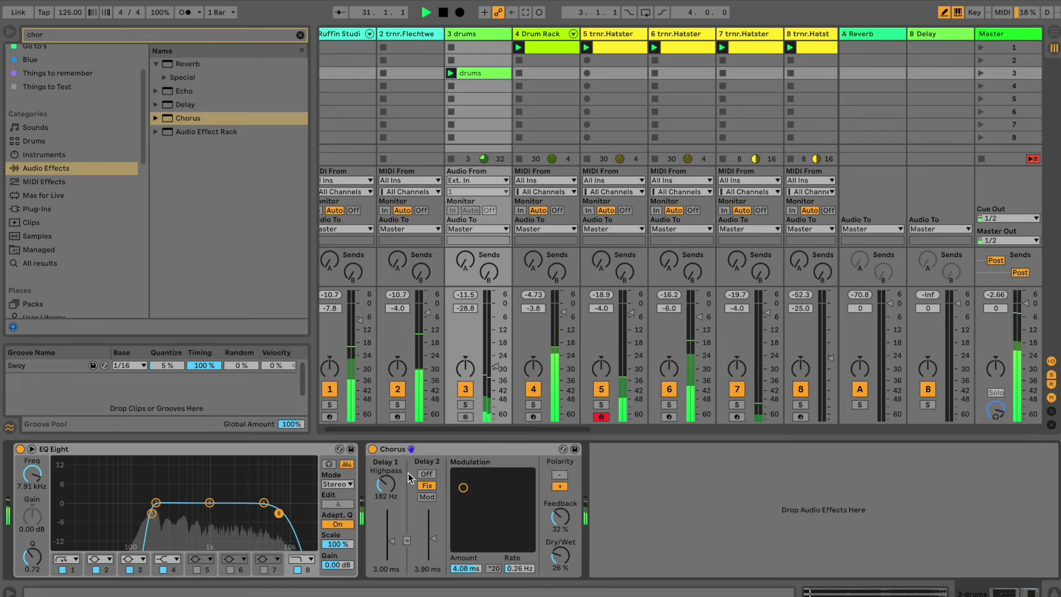
- Clear the browser search and narrow the browser to make room for more mixer tracks
scroll(406, 430, "left", 1)
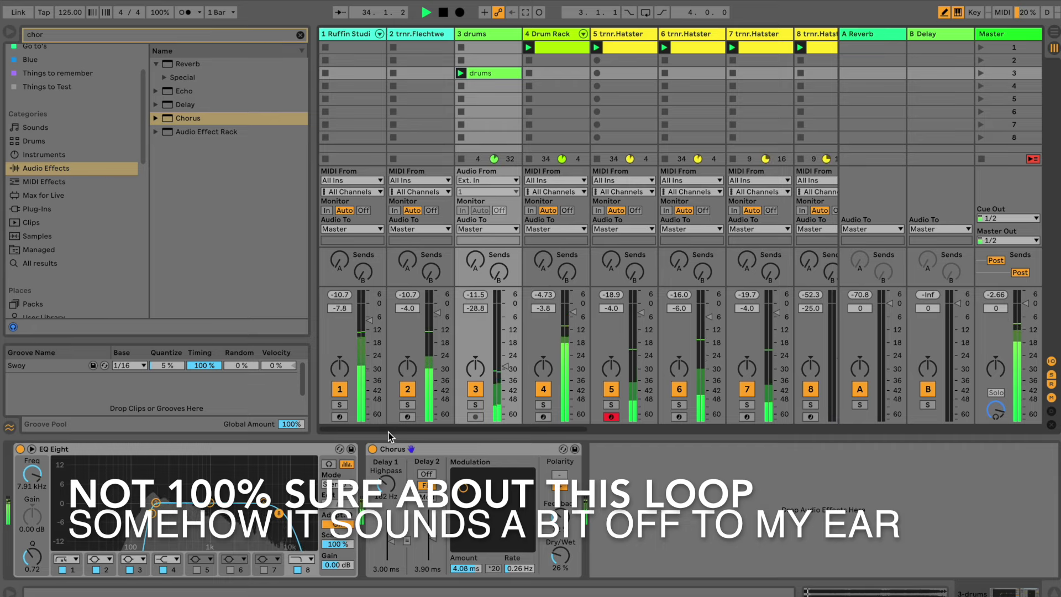
key("Escape")
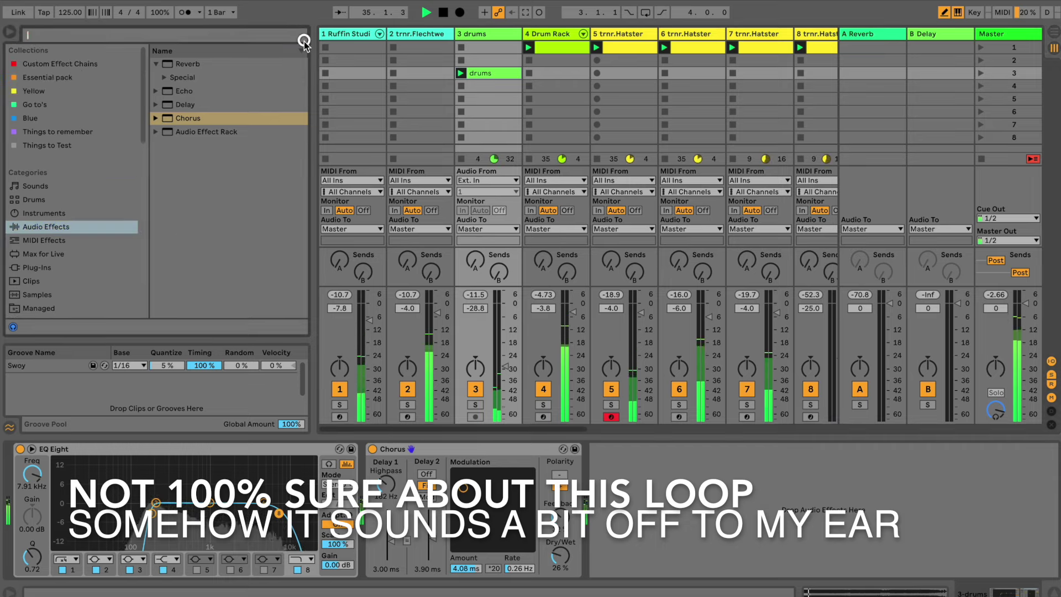
left_click_drag(314, 54, 279, 56)
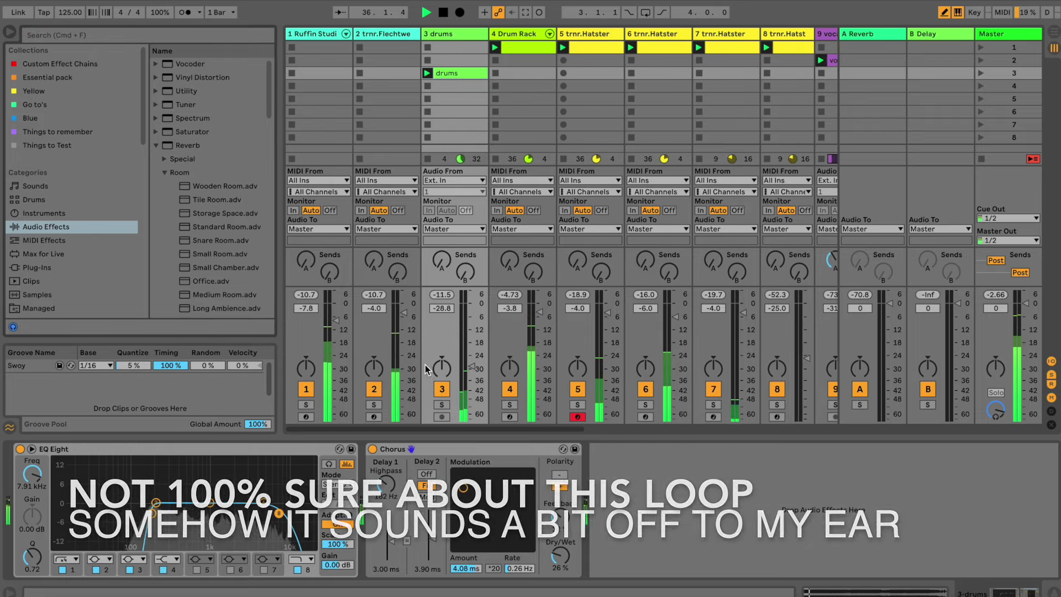
- Mute the trnr.Hatster tracks 5 to 8 and set the drums track's volume to -16.0 dB
left_click(442, 389)
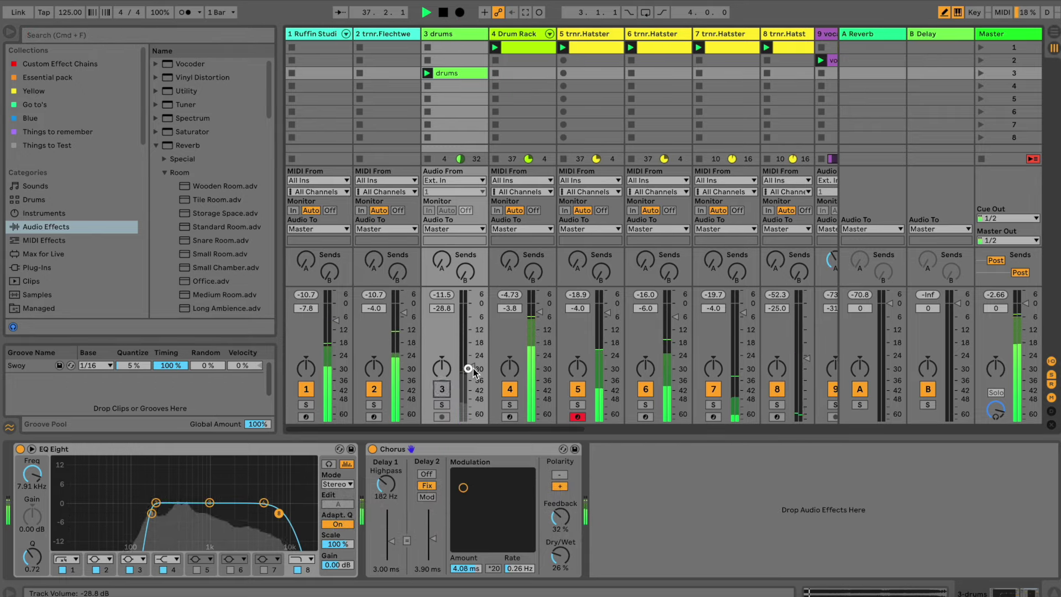
left_click(441, 390)
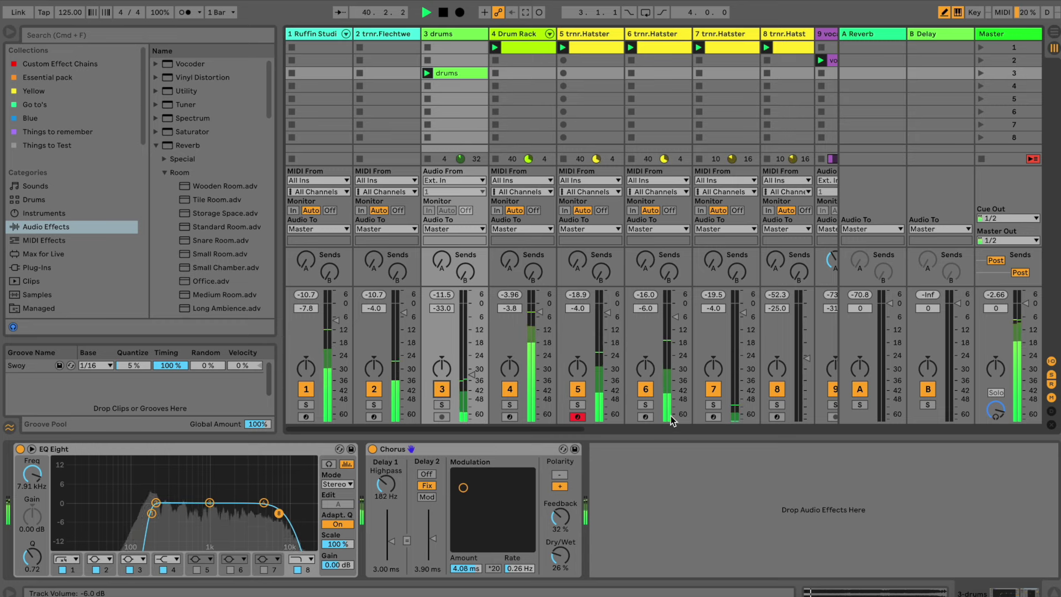
left_click(645, 389)
left_click(580, 389)
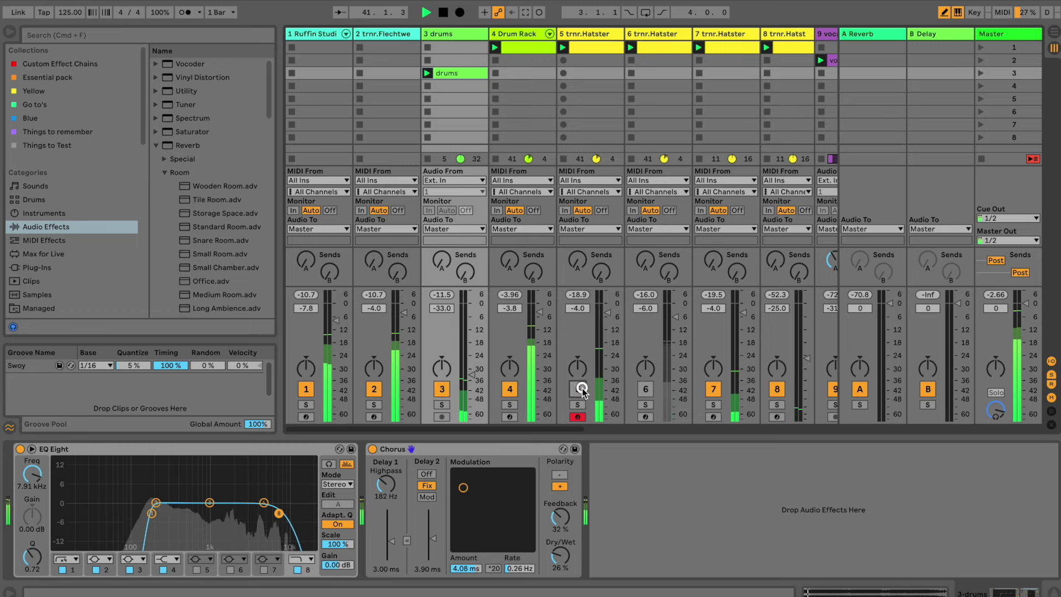
left_click(712, 390)
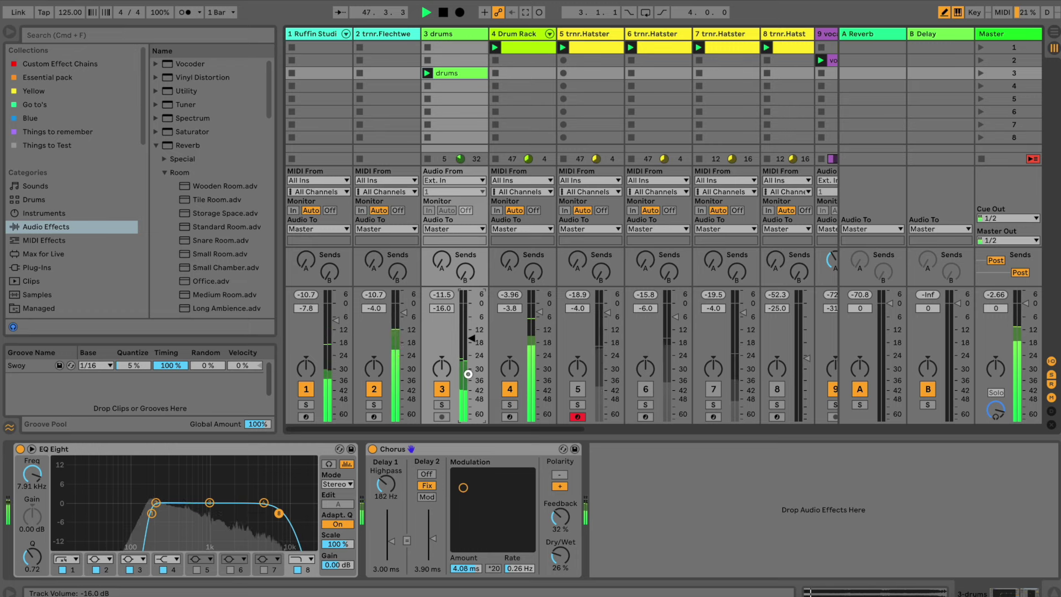
- Reactivate the muted trnr.Hatster tracks 5 to 8 and stop playback
left_click(646, 389)
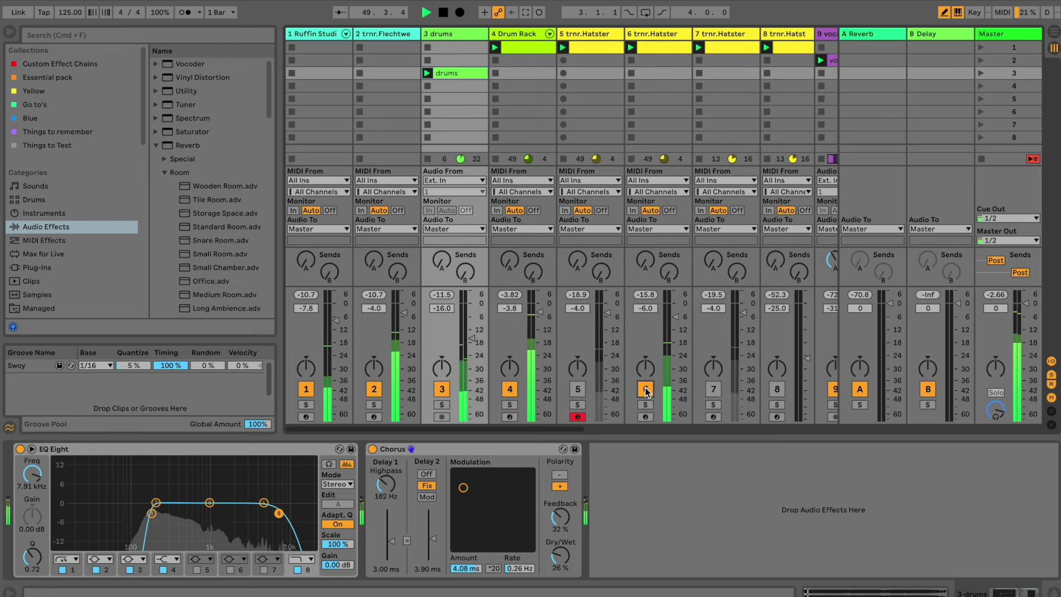
left_click(712, 389)
left_click_drag(604, 428, 836, 424)
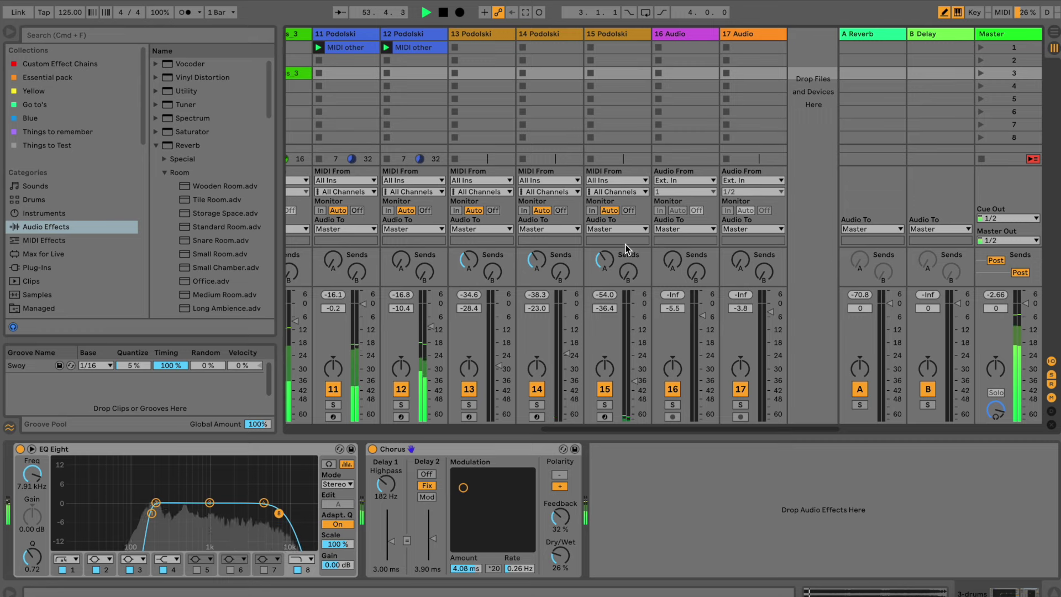
left_click_drag(641, 429, 307, 424)
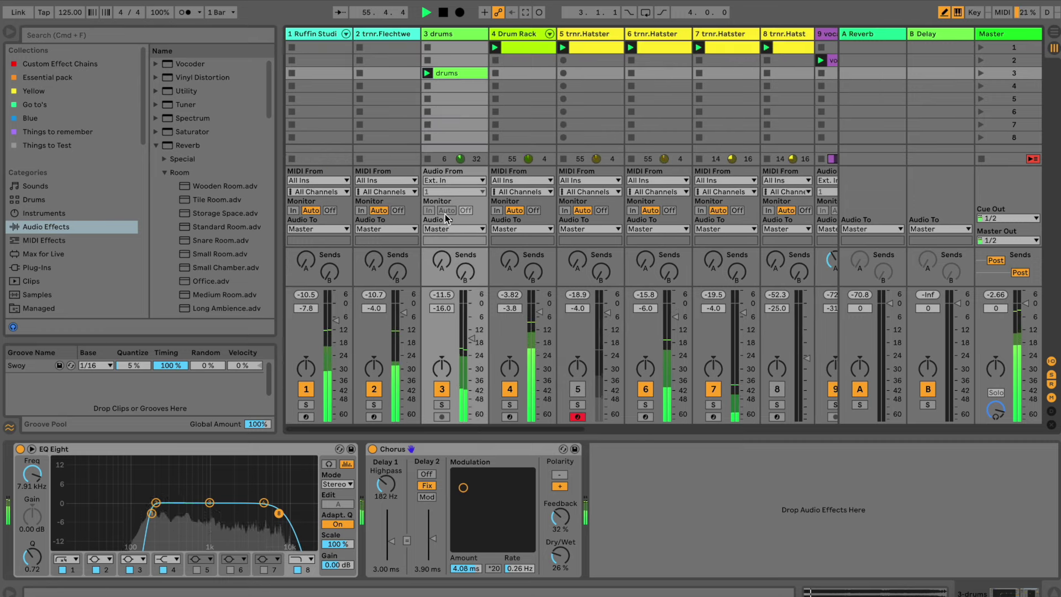
left_click(577, 389)
left_click(776, 389)
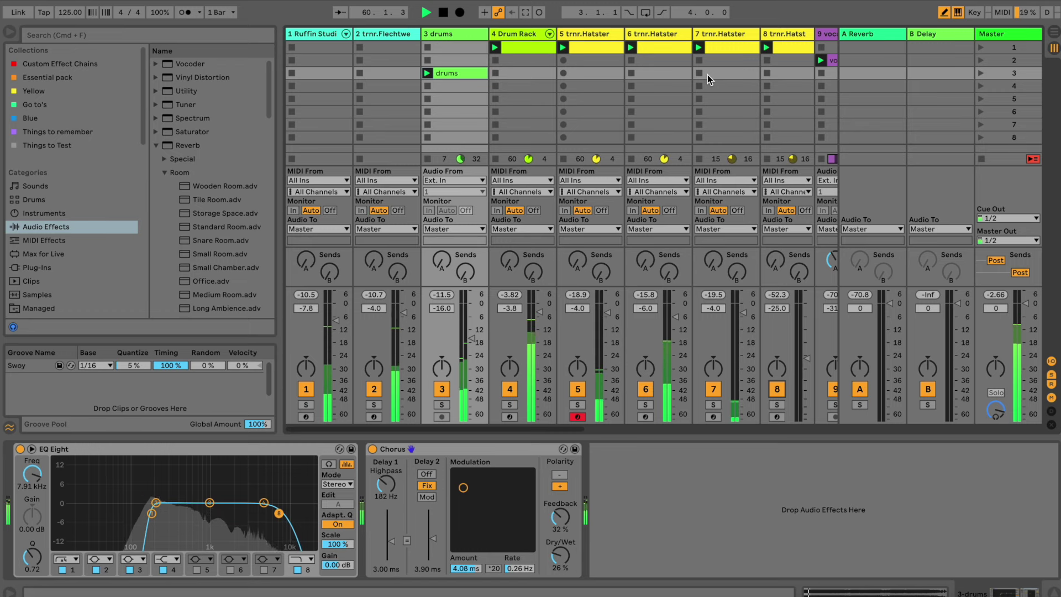
key("space")
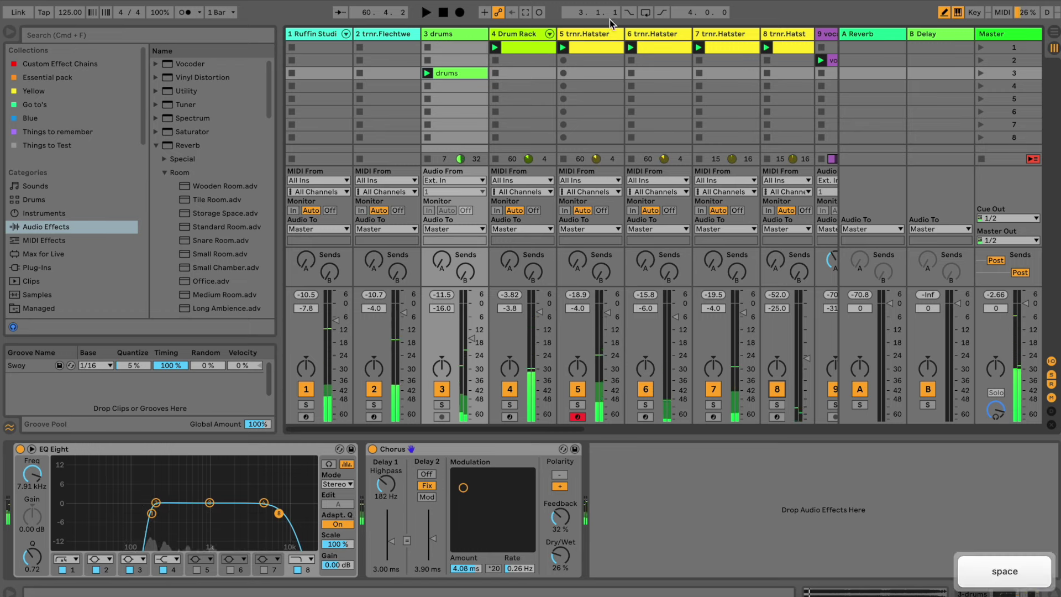